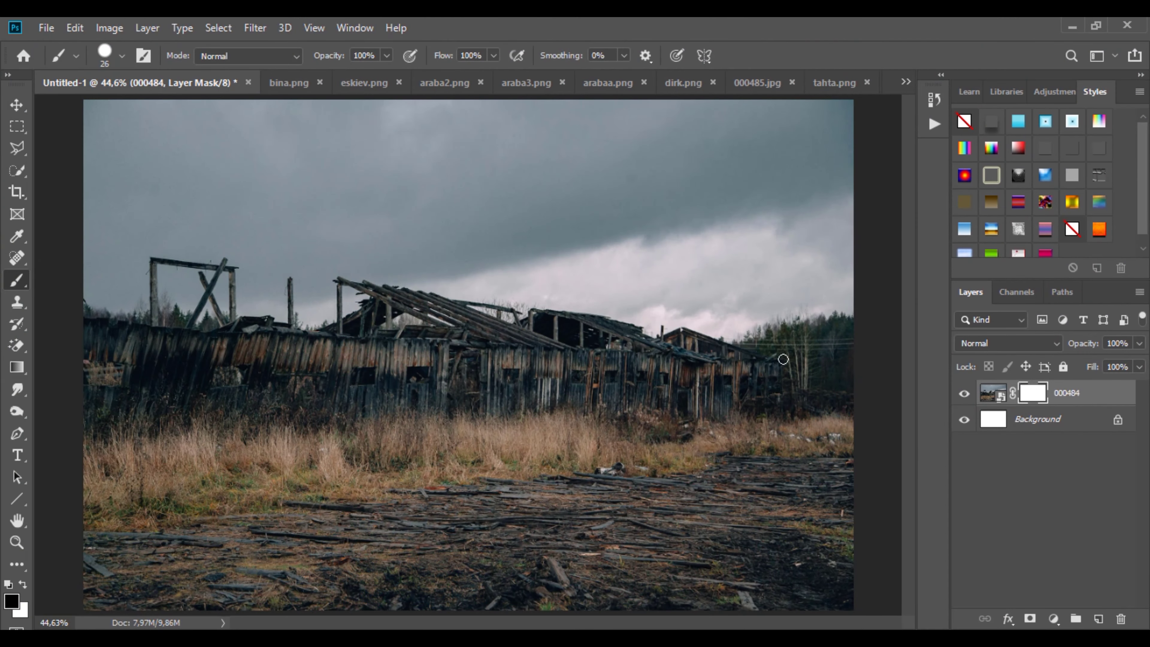
- Paint black with a Soft Round Pressure Size brush on the 000484 mask over the sky and barn
right_click(782, 358)
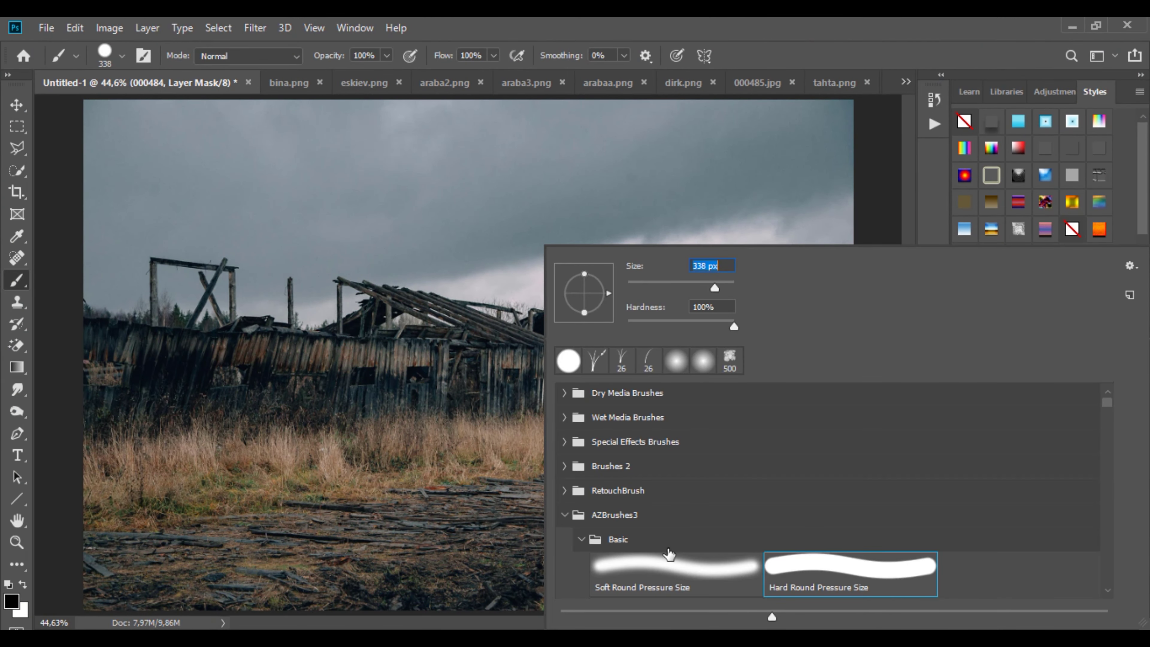
left_click(661, 571)
mouse_move(290, 222)
left_mouse_down()
mouse_move(403, 226)
mouse_move(760, 180)
mouse_move(842, 113)
left_mouse_up()
mouse_move(618, 123)
left_mouse_down()
mouse_move(115, 226)
mouse_move(64, 218)
mouse_move(809, 315)
mouse_move(844, 331)
mouse_move(539, 303)
mouse_move(128, 342)
mouse_move(85, 360)
mouse_move(595, 347)
mouse_move(765, 313)
mouse_move(514, 347)
mouse_move(811, 289)
left_mouse_up()
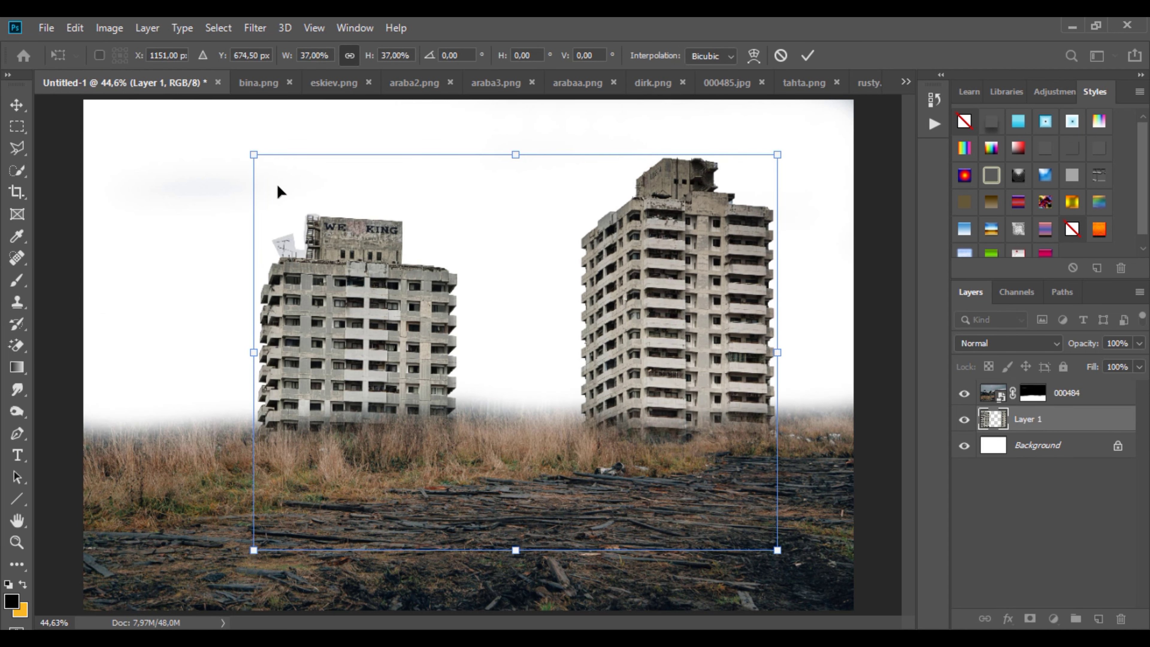
- Raise the Layer 1 tower blocks and tilt them about 3.9°
left_click_drag(345, 275, 345, 217)
mouse_move(793, 516)
left_mouse_down()
mouse_move(808, 506)
mouse_move(743, 309)
left_mouse_up()
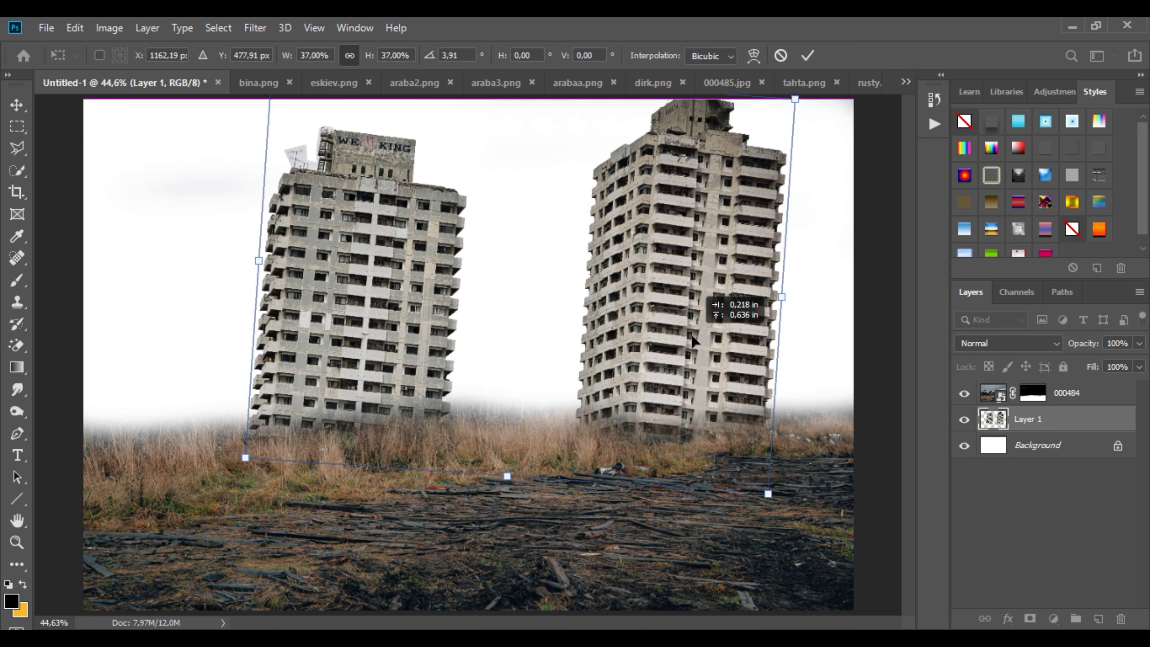
key("Return")
left_click(1030, 619)
- Add a layer mask to the tower blocks layer and zoom out to see both towers
scroll(362, 154, "up", 5)
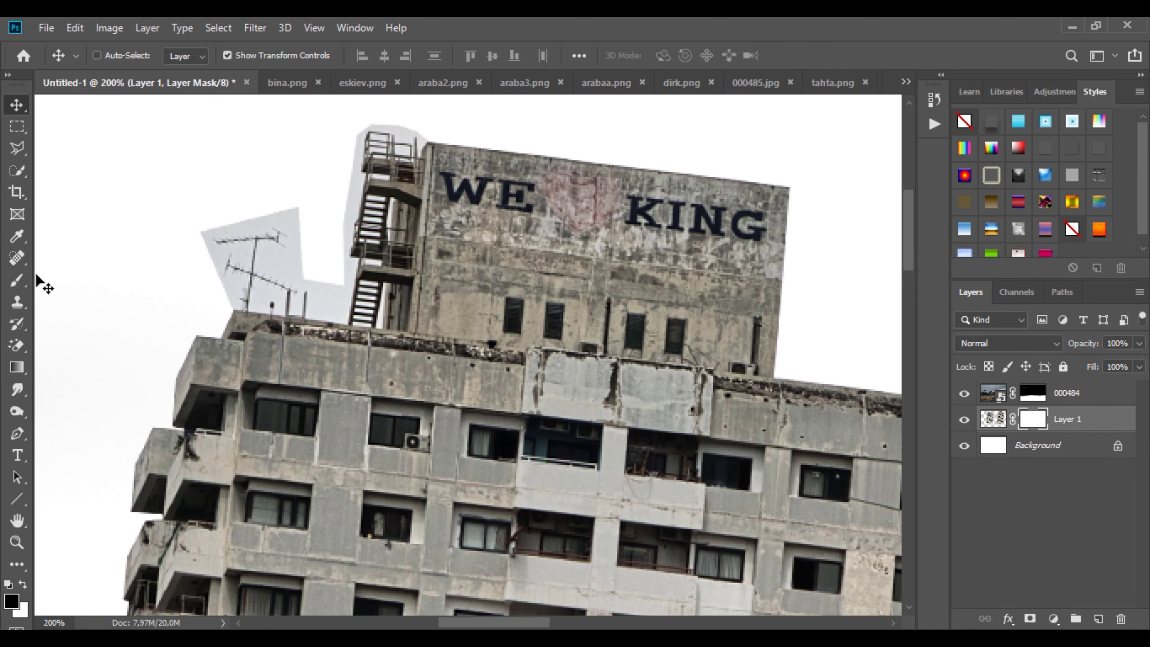
left_click(17, 281)
key("m")
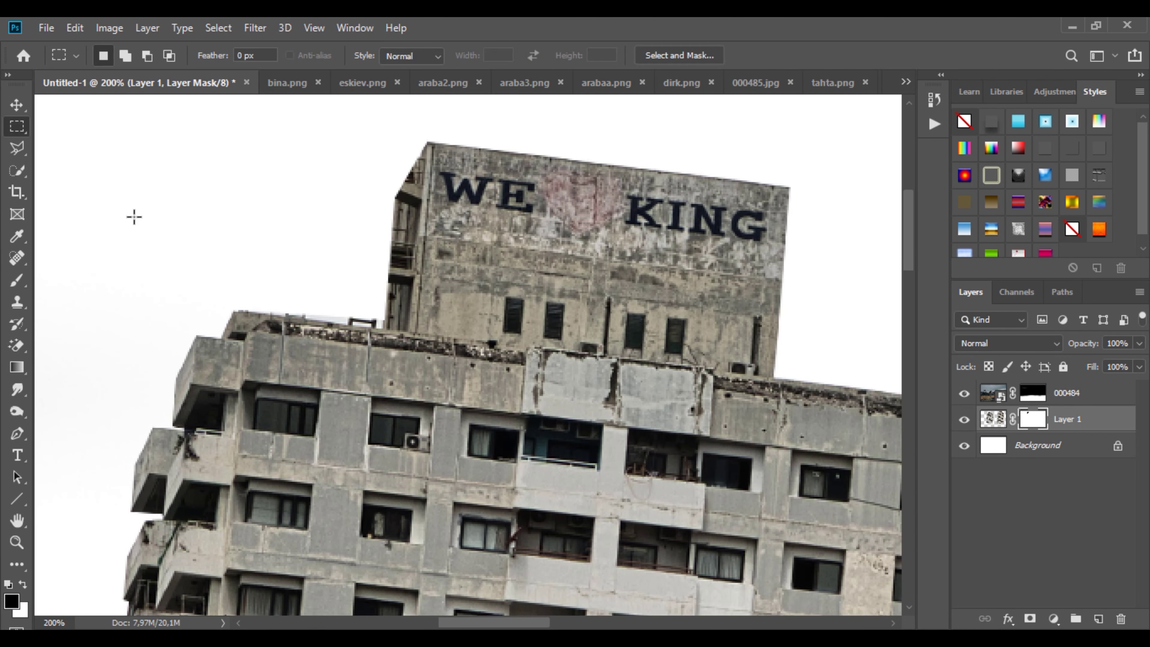
key("ctrl+minus")
key("ctrl+minus")
key("ctrl+minus")
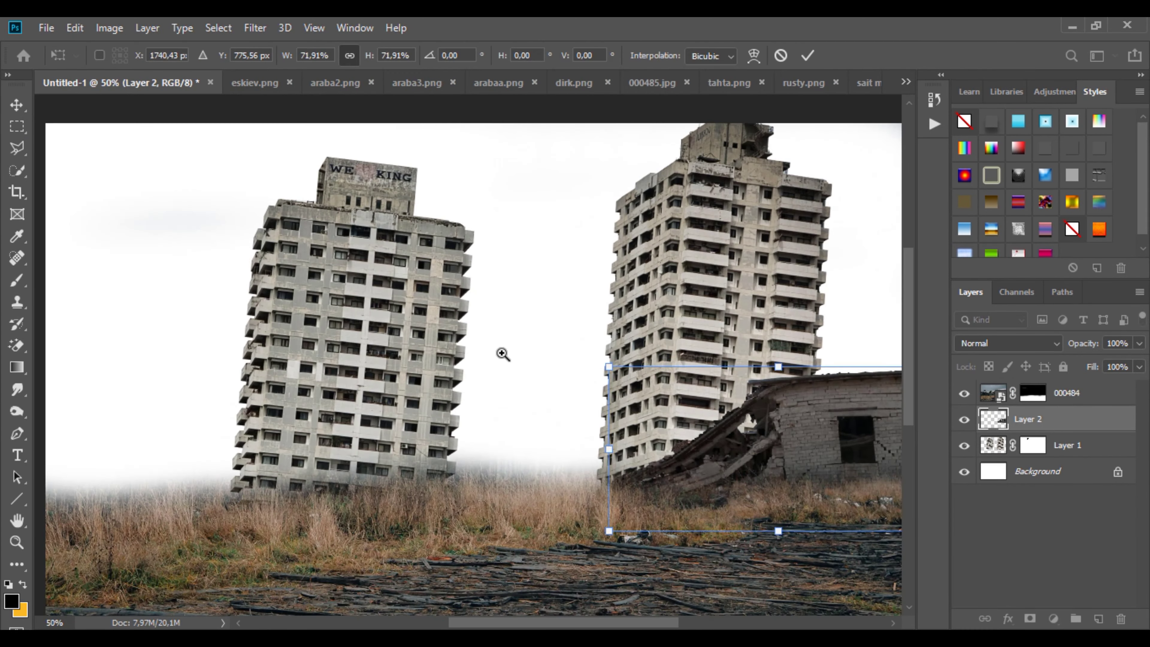
- Place the collapsed house and three burnt cars, tilting the left car about 7.5°
left_click(807, 55)
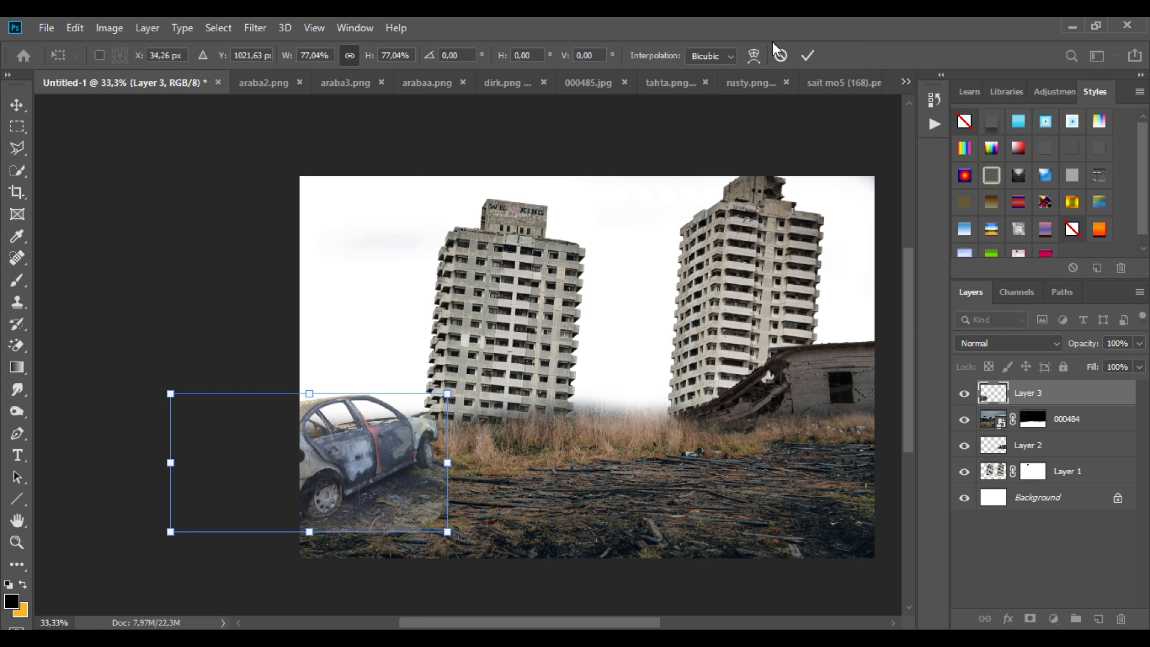
left_click(807, 56)
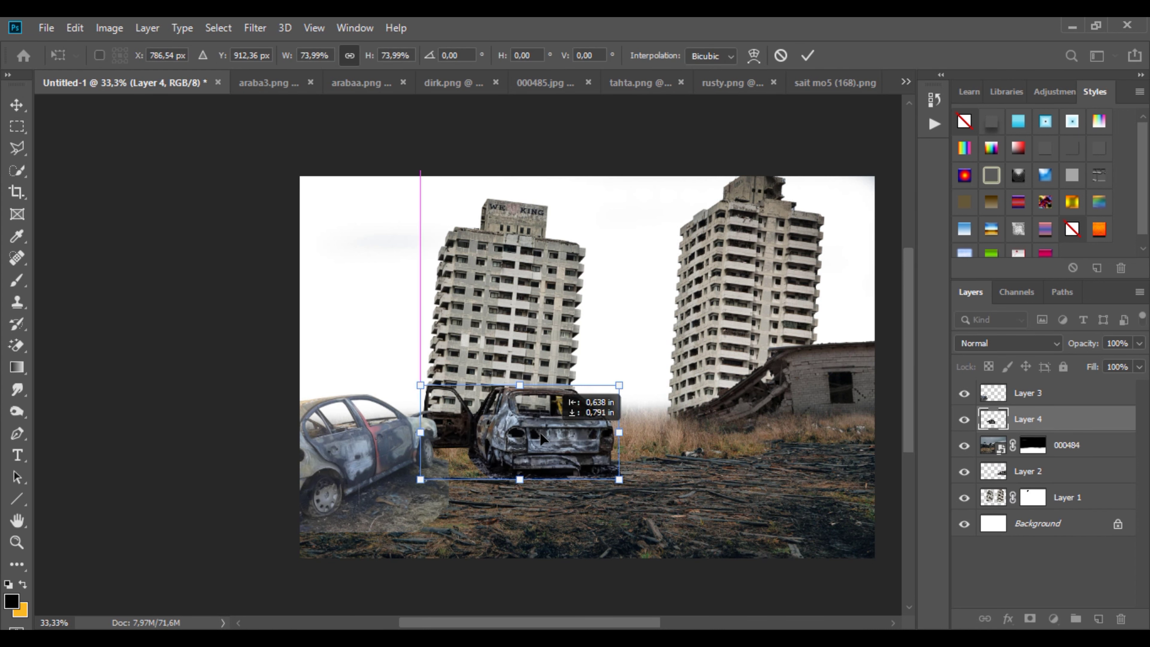
left_click_drag(539, 432, 538, 433)
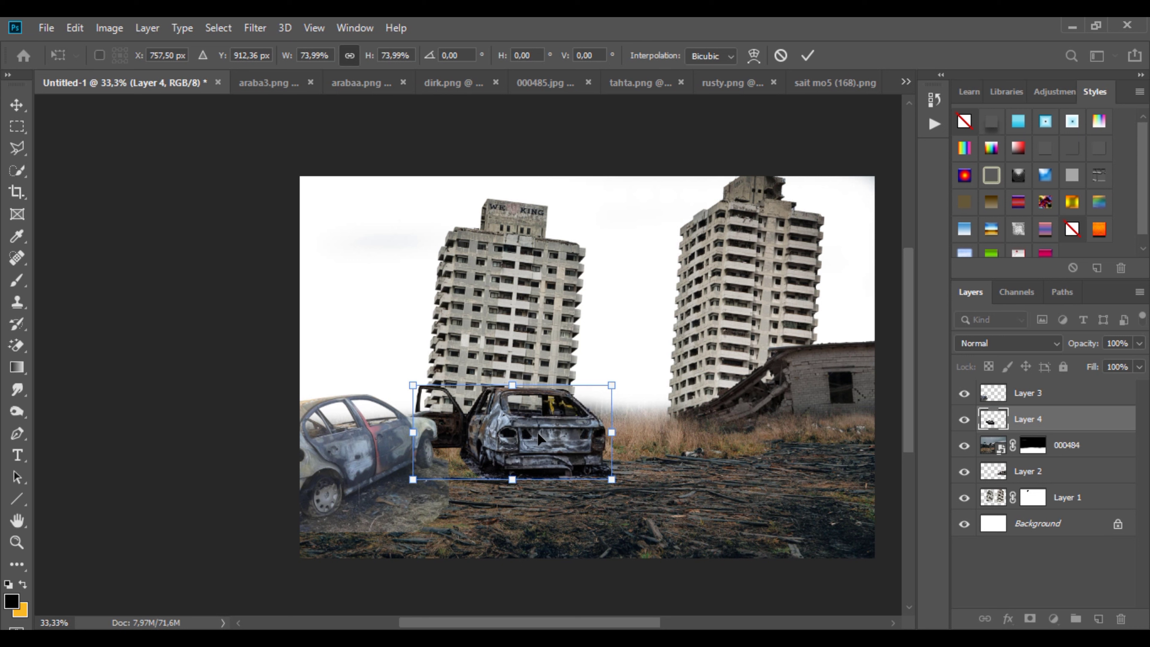
left_click(1046, 393)
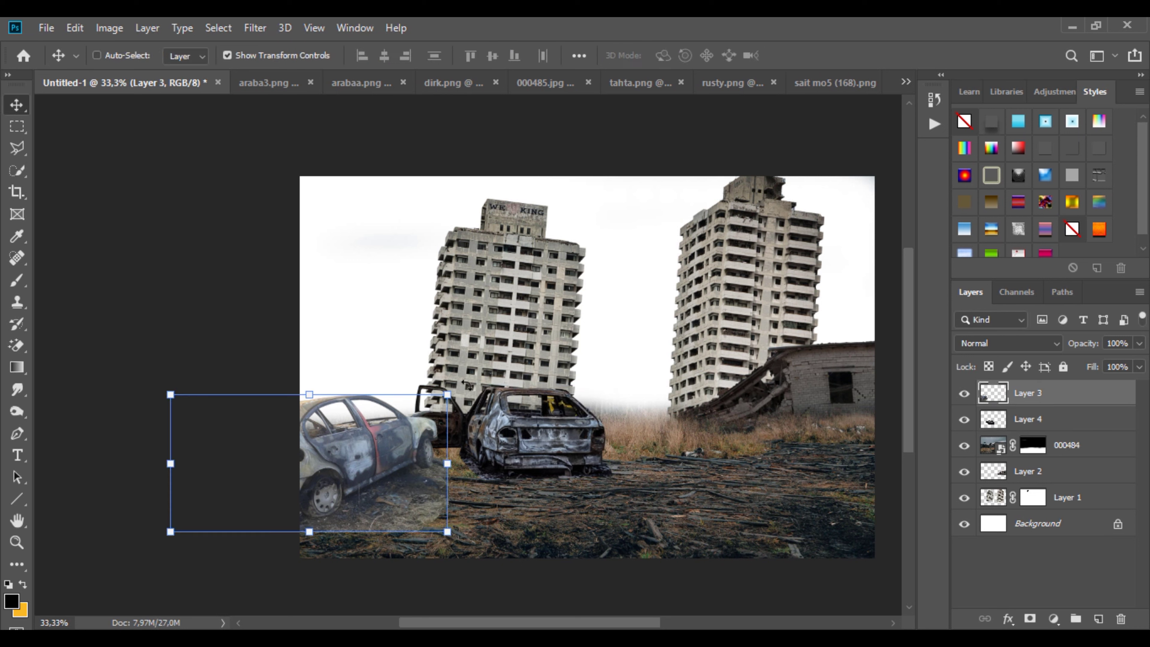
left_click_drag(467, 385, 471, 406)
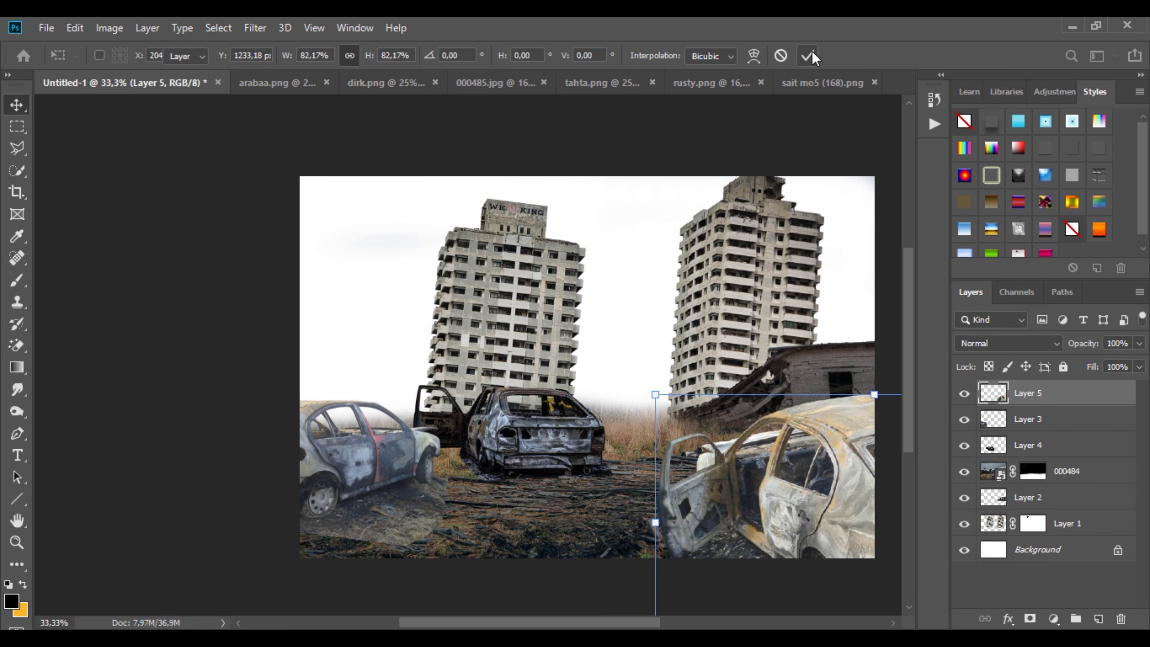
left_click(812, 52)
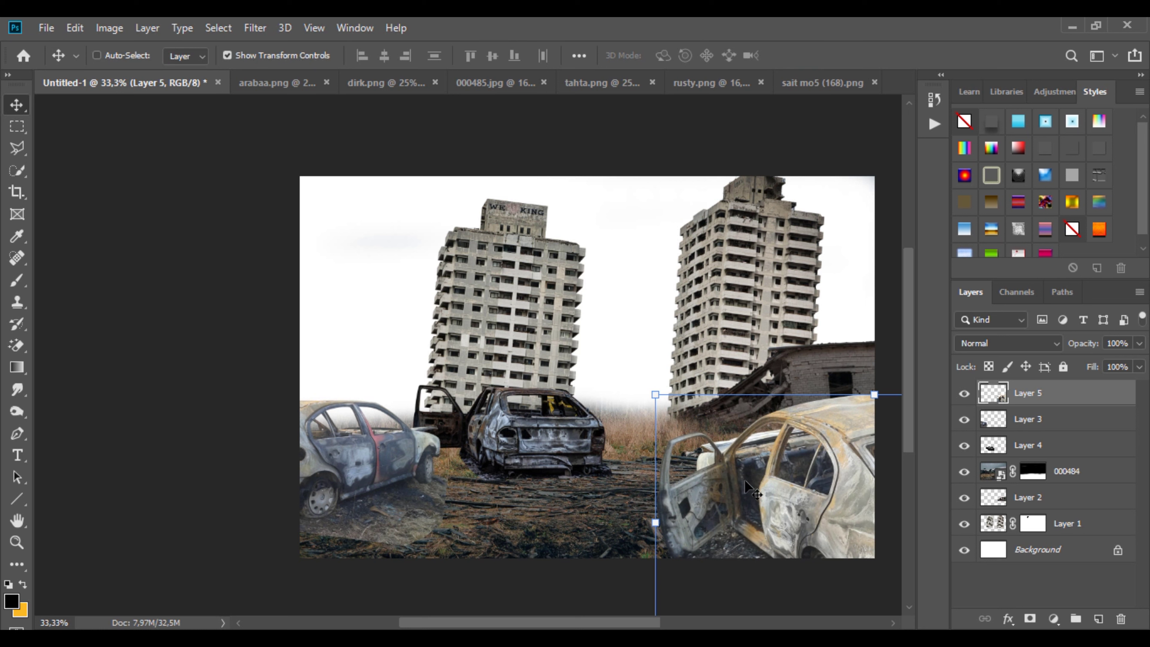
- Move the scrap debris toward the centre and the rusty tank slightly left and up
left_click_drag(578, 497, 481, 507)
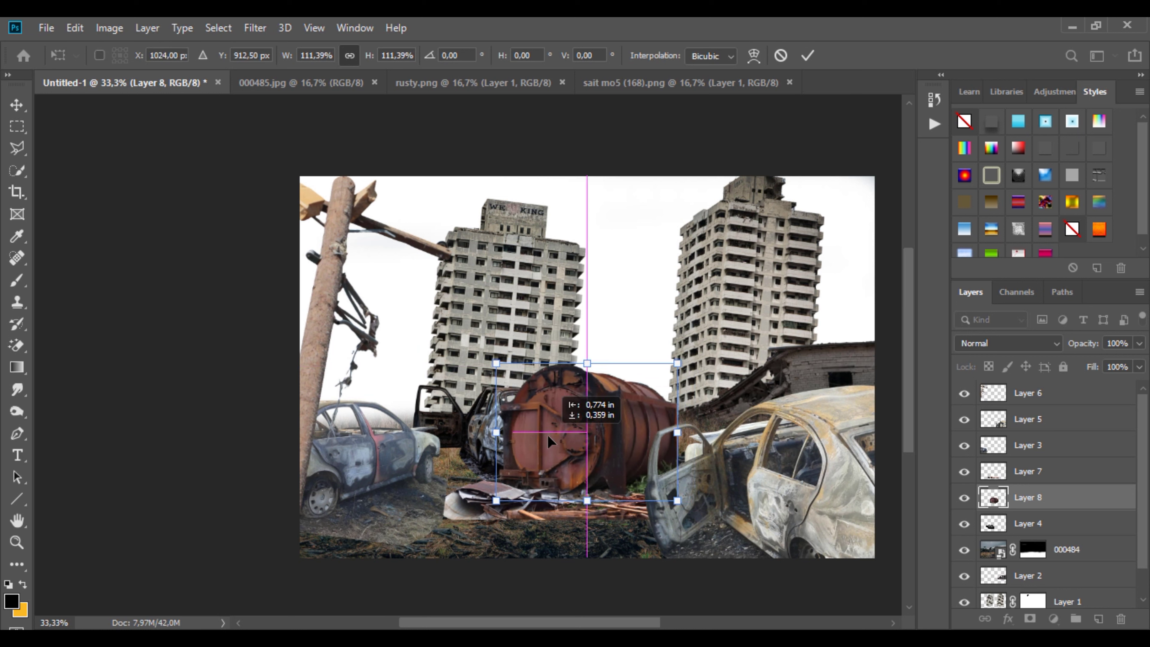
left_click_drag(566, 437, 553, 436)
left_click(808, 56)
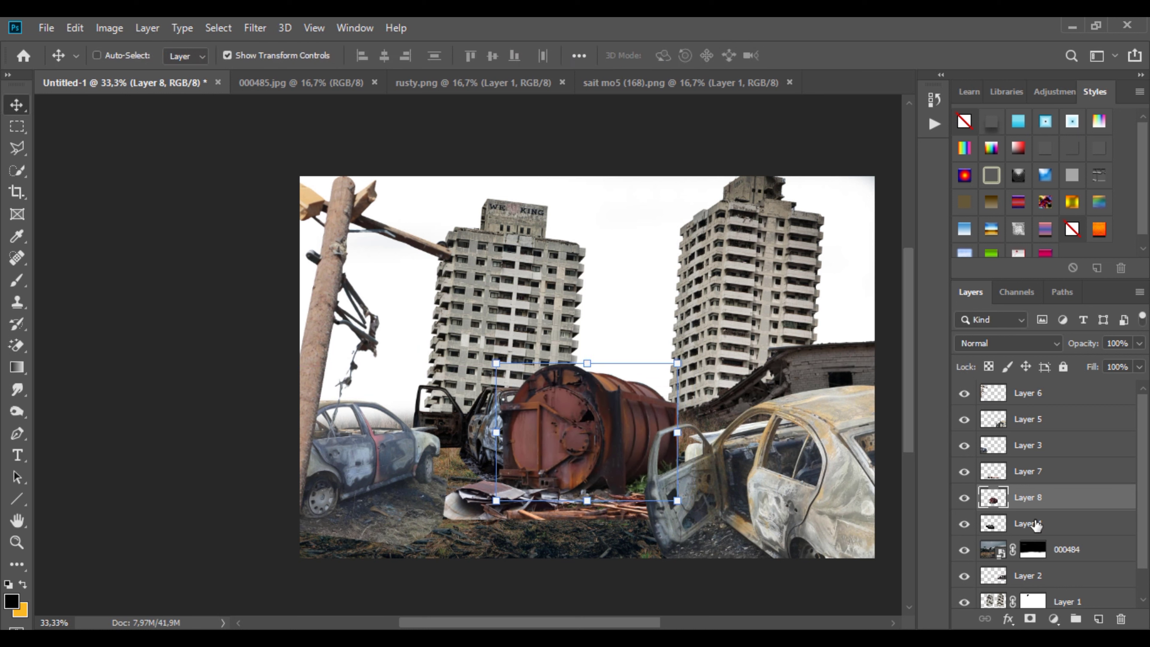
- Scale the centre burnt car to 81% behind the tank and shrink the man to 14.45%
left_click(1036, 524)
key("ctrl+t")
left_click_drag(612, 384, 574, 402)
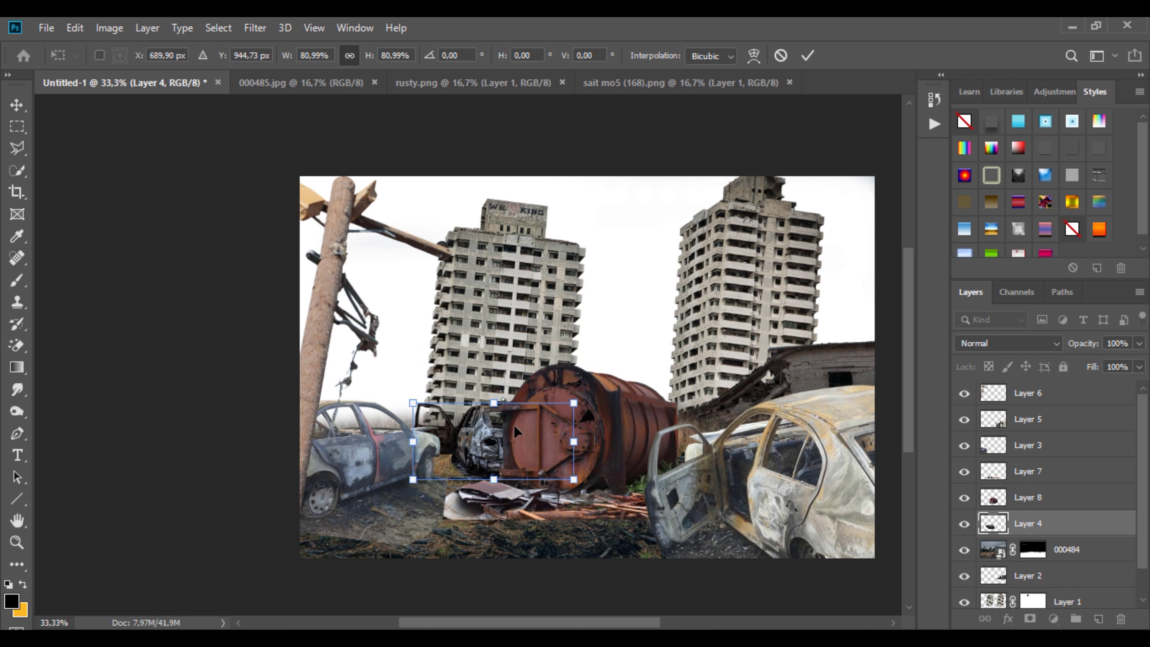
left_click_drag(516, 432, 526, 424)
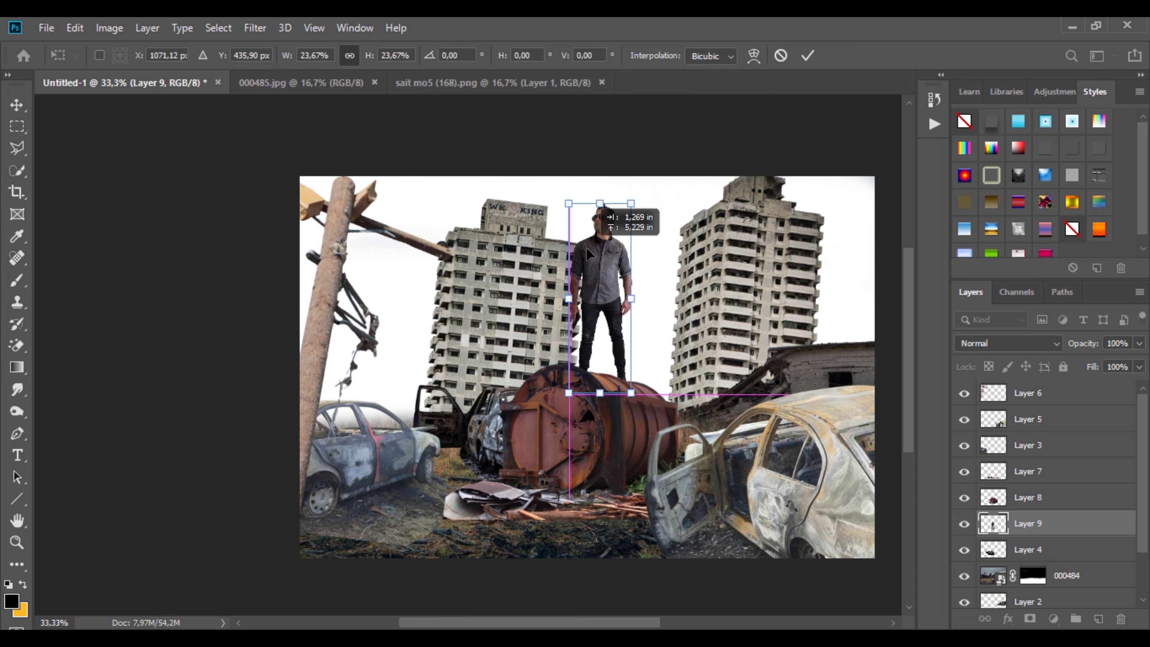
left_click_drag(630, 203, 608, 299)
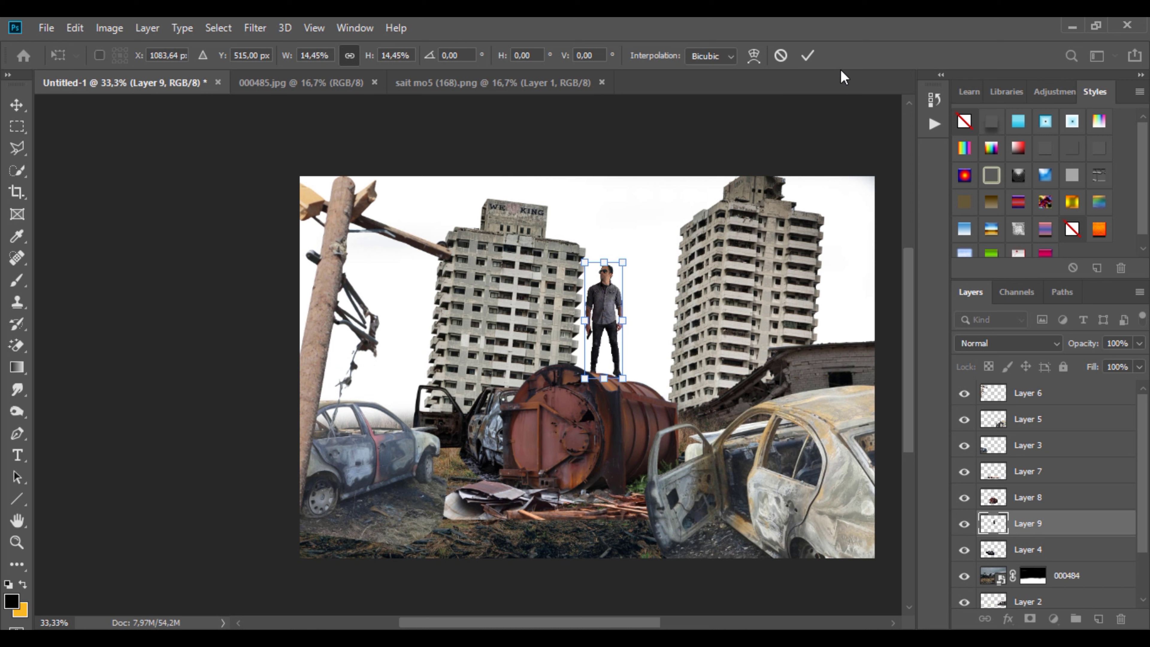
scroll(1035, 548, "down", 2)
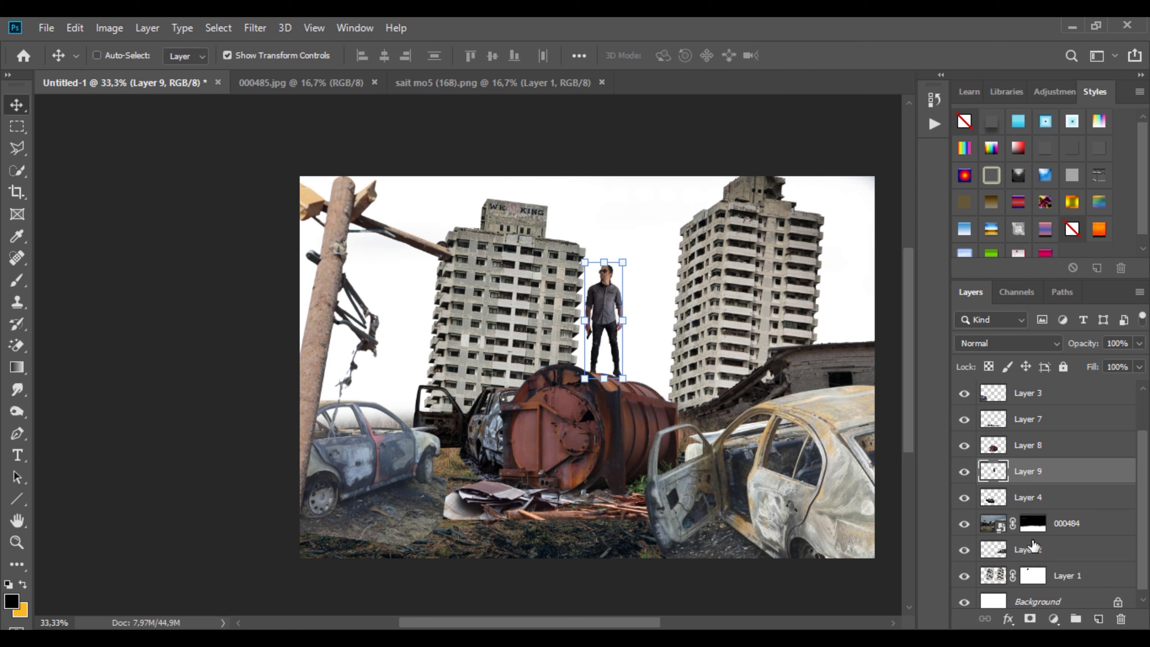
- Shift the tower blocks left and stack the man's layer above the tank's layer
left_click(1046, 576)
left_click_drag(775, 338, 754, 336)
left_click(1035, 448)
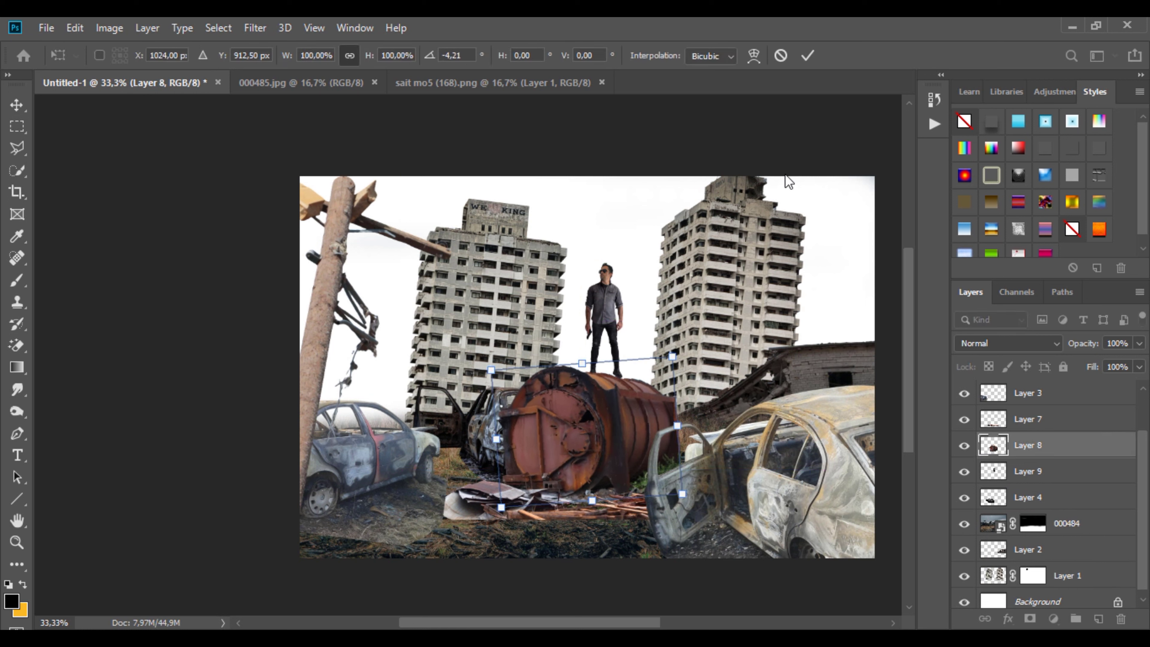
left_click_drag(1037, 471, 1049, 444)
- Scale the man to about 88% and nudge him onto the tank's top
scroll(604, 313, "up", 2)
scroll(605, 312, "up", 1)
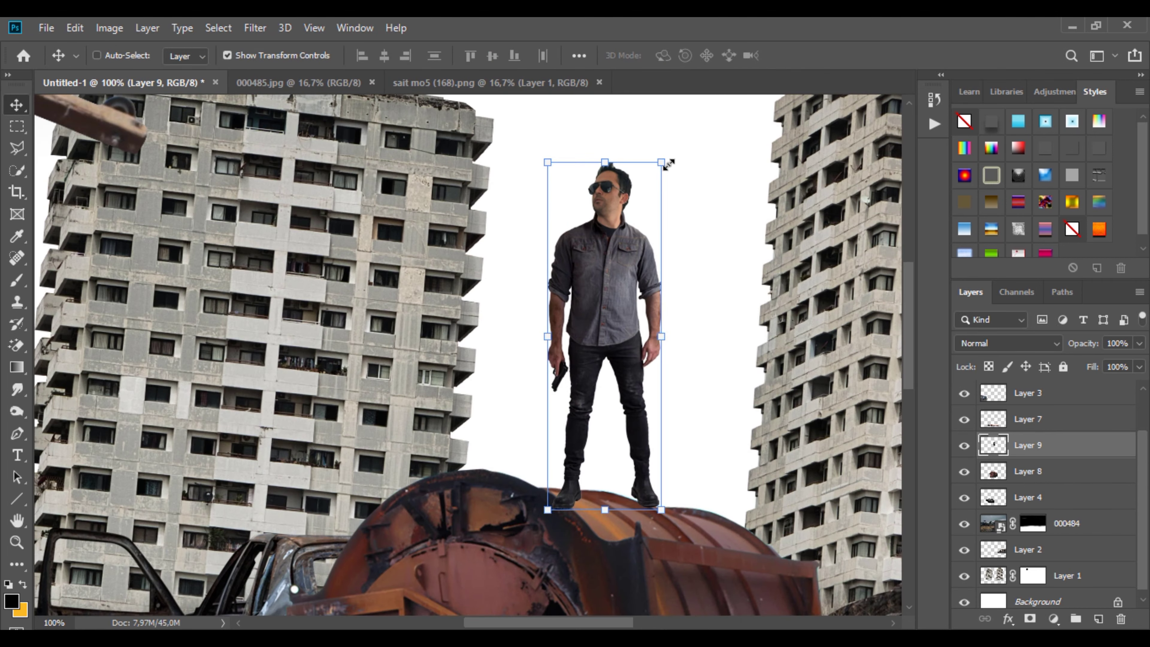
left_click_drag(663, 159, 644, 204)
left_click(808, 56)
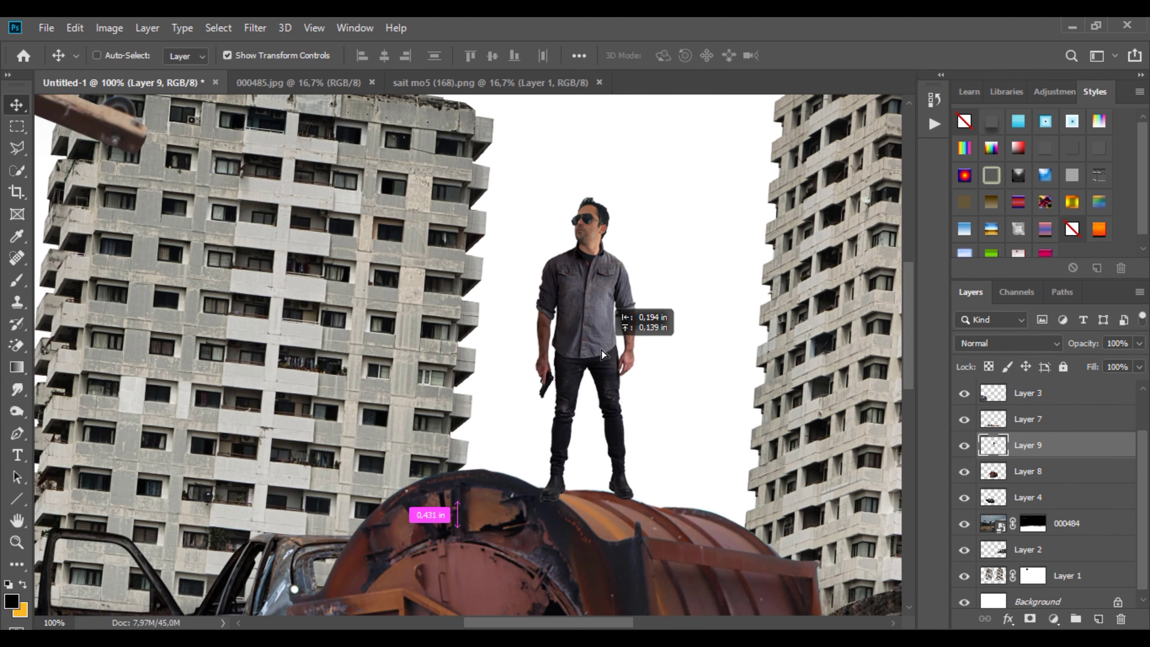
left_click_drag(601, 350, 593, 350)
scroll(469, 416, "down", 3)
left_click_drag(469, 417, 464, 357)
left_click(967, 498)
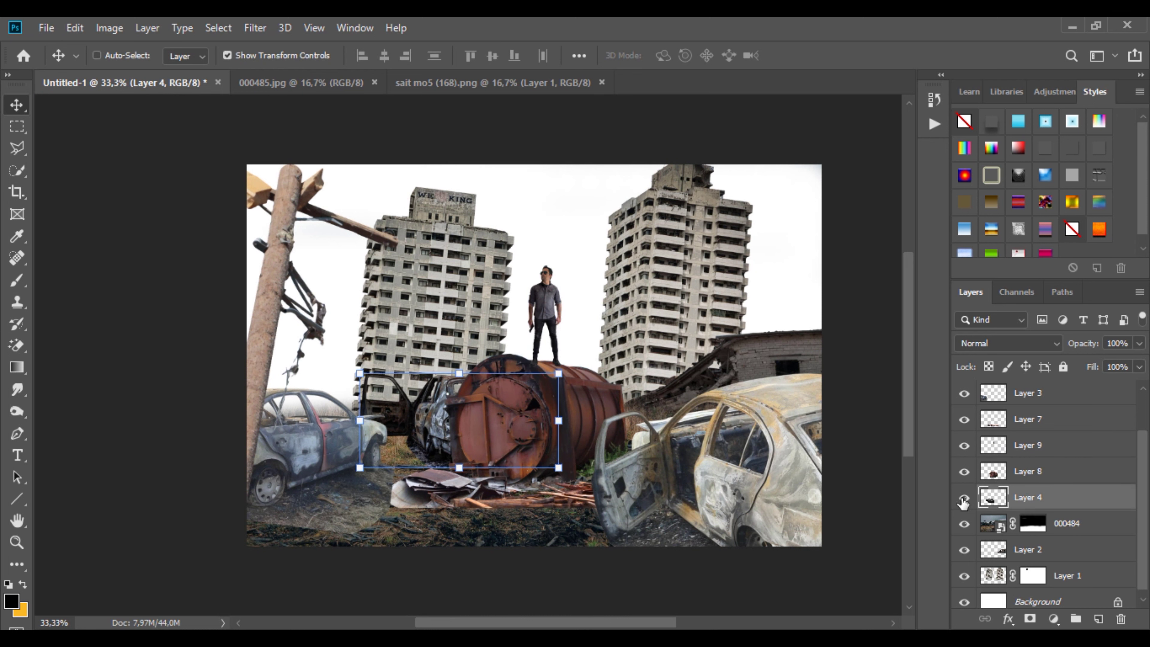
- Add a mask to the centre car layer and choose a soft round brush
left_click(1031, 619)
key("b")
right_click(345, 245)
key("Escape")
scroll(451, 410, "up", 1)
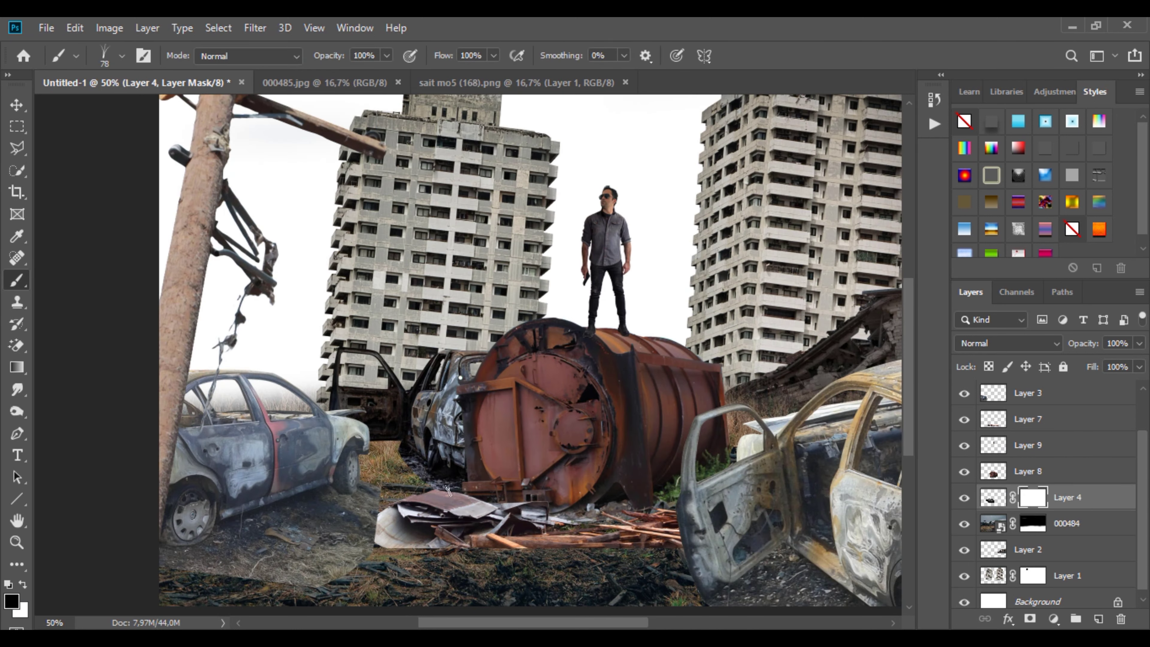
scroll(412, 462, "up", 4)
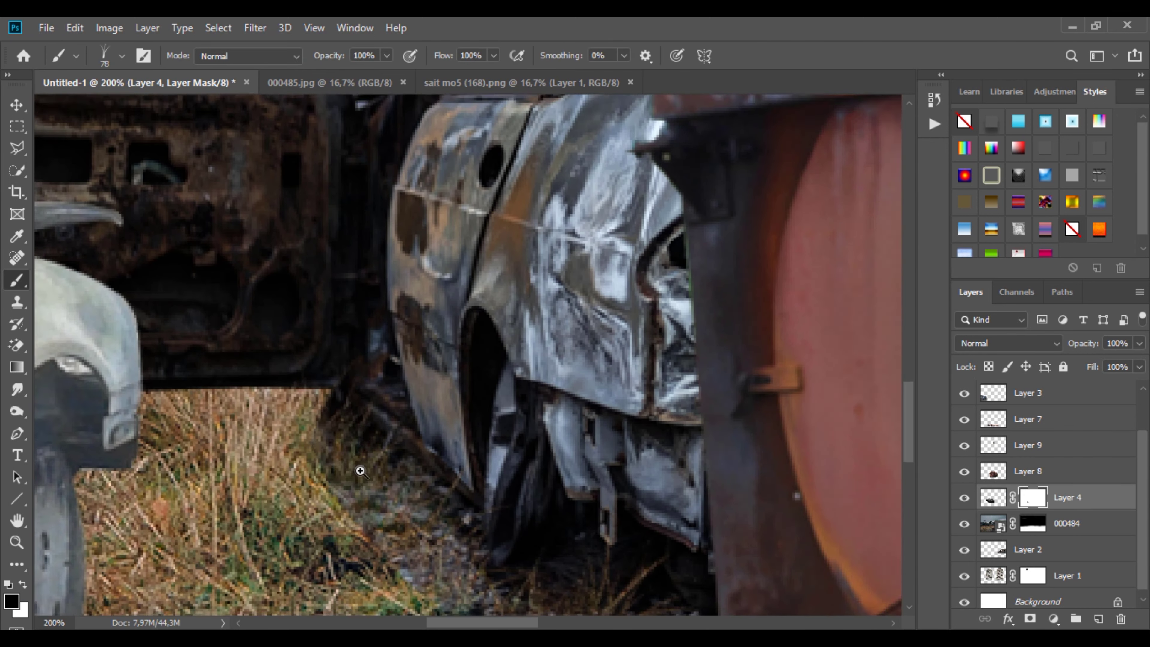
right_click(362, 458)
double_click(442, 558)
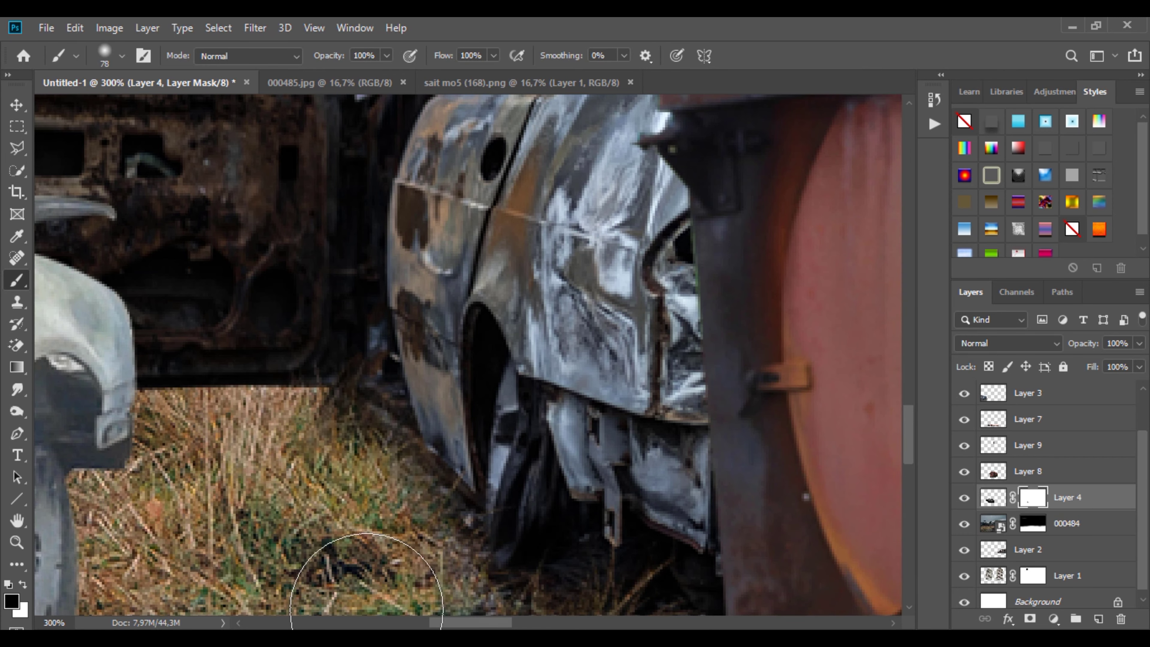
scroll(449, 543, "down", 3)
- Add a mask to the tank layer and blend grass-blade strokes into its base
right_click(256, 247)
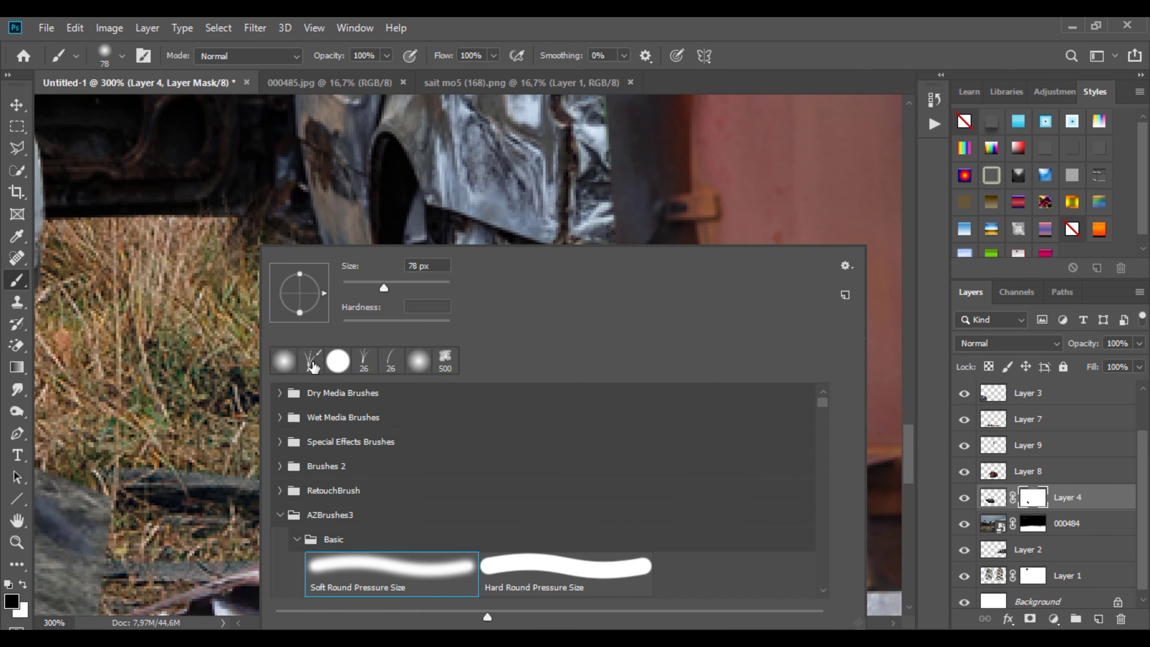
double_click(389, 573)
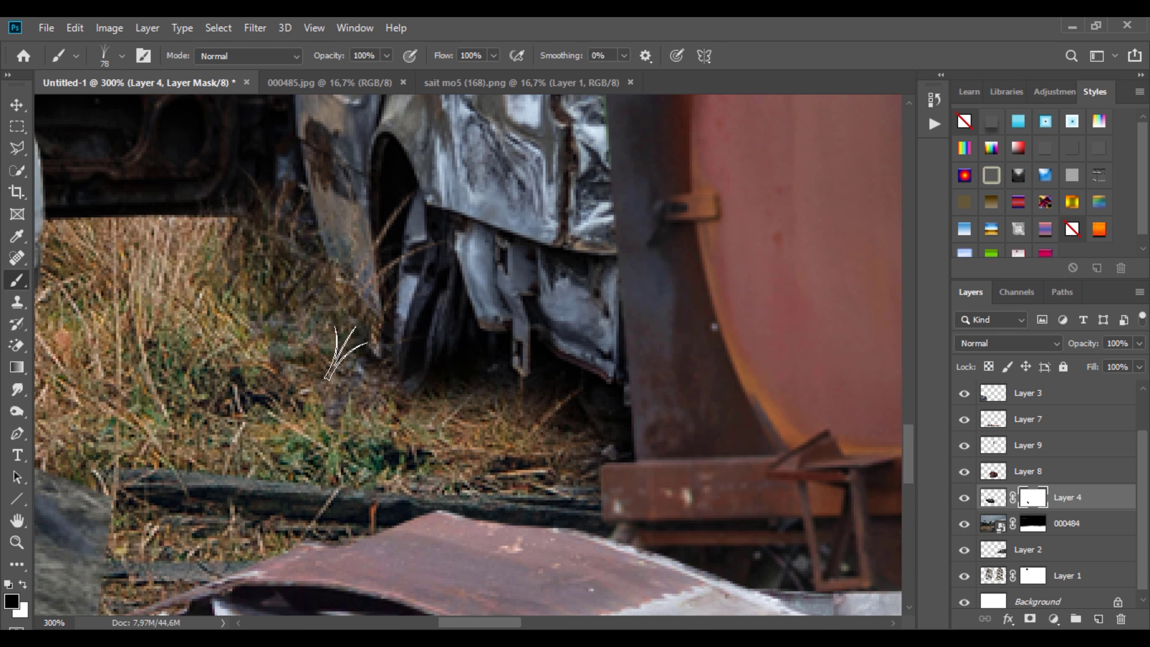
scroll(257, 294, "down", 3)
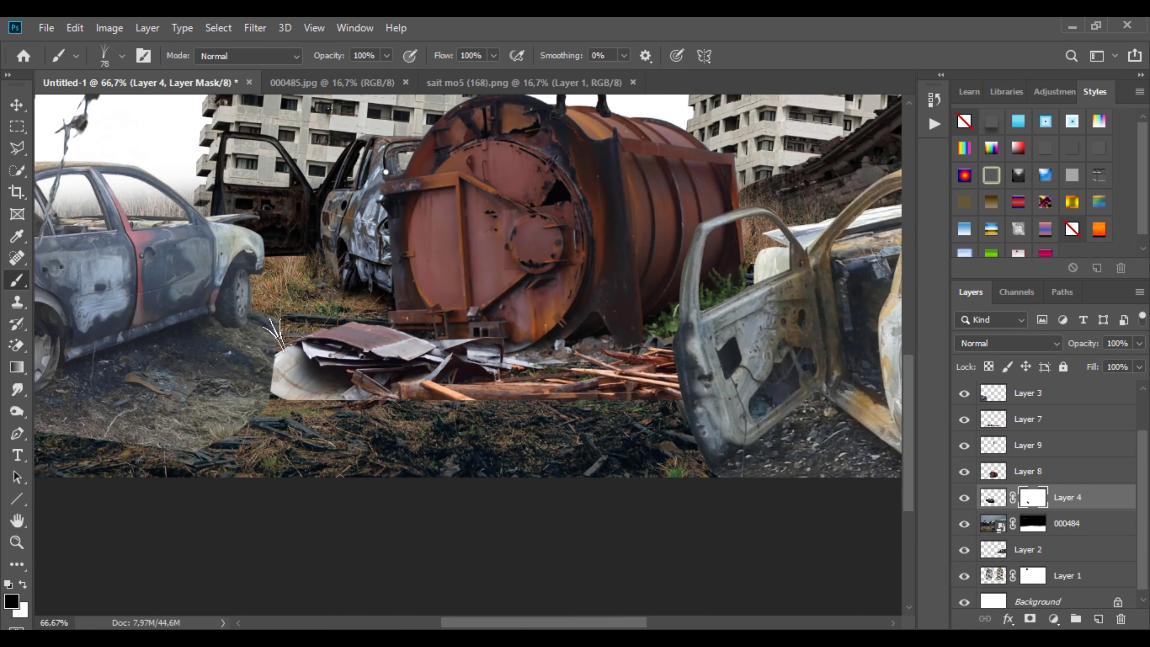
left_click(1028, 471)
left_click(1030, 618)
scroll(688, 320, "up", 3)
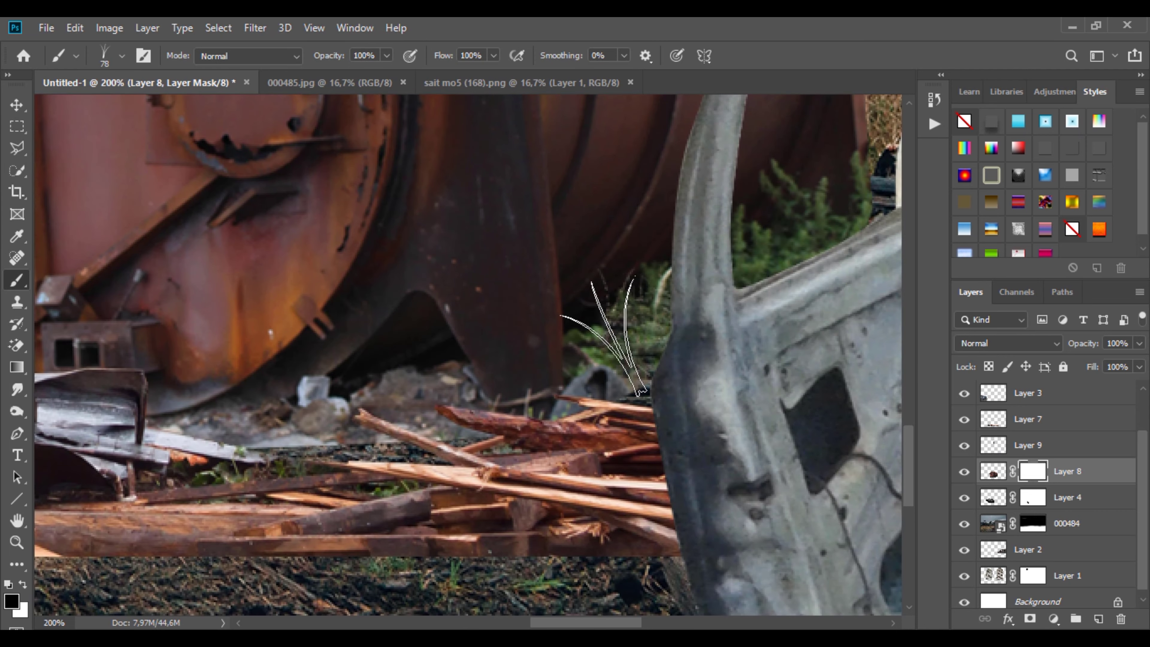
left_click_drag(588, 322, 643, 317)
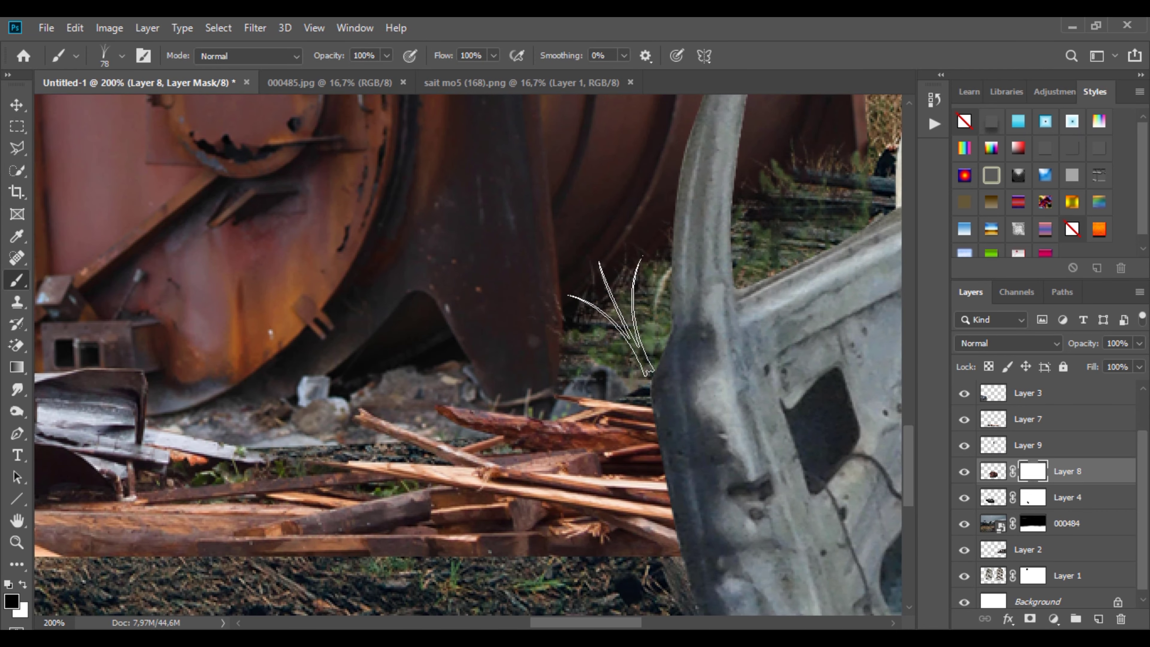
- Paint out the debris edges around the tank base in black with a soft round brush
right_click(802, 208)
double_click(675, 569)
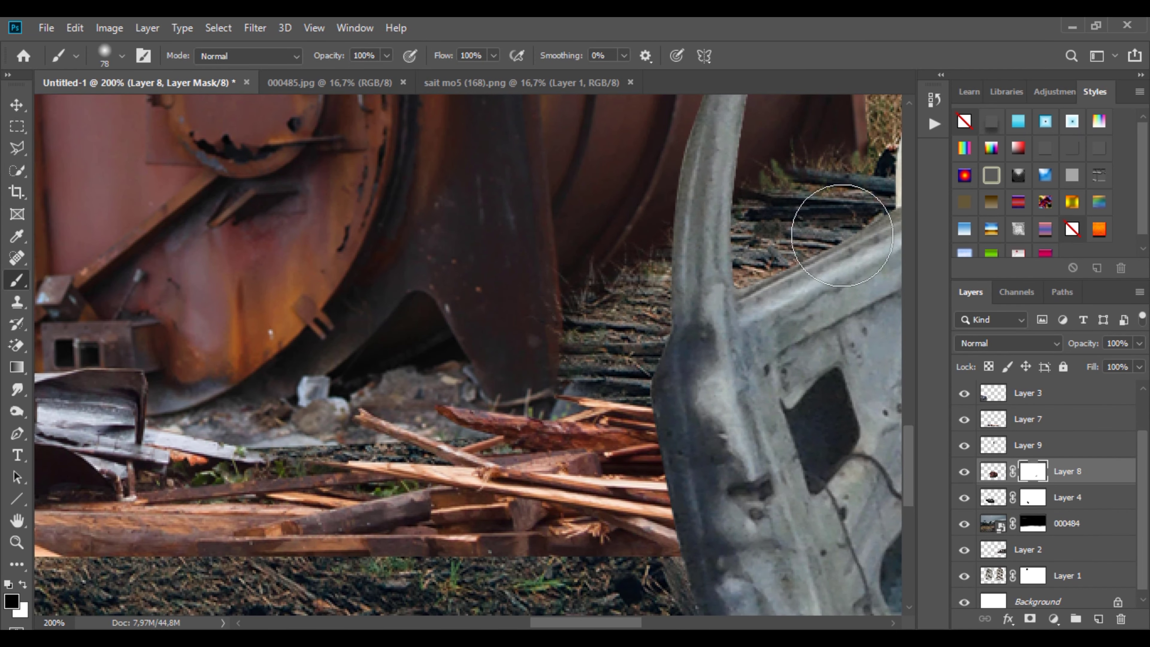
right_click(827, 218)
key("x")
key("Escape")
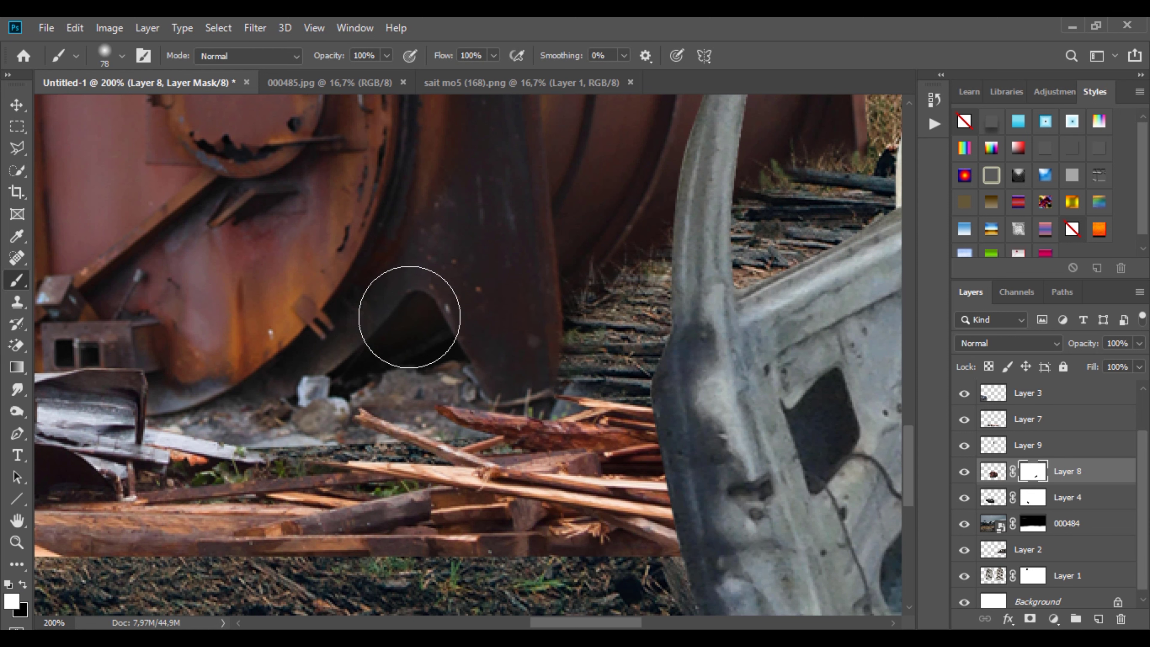
key("x")
left_click_drag(417, 458, 240, 453)
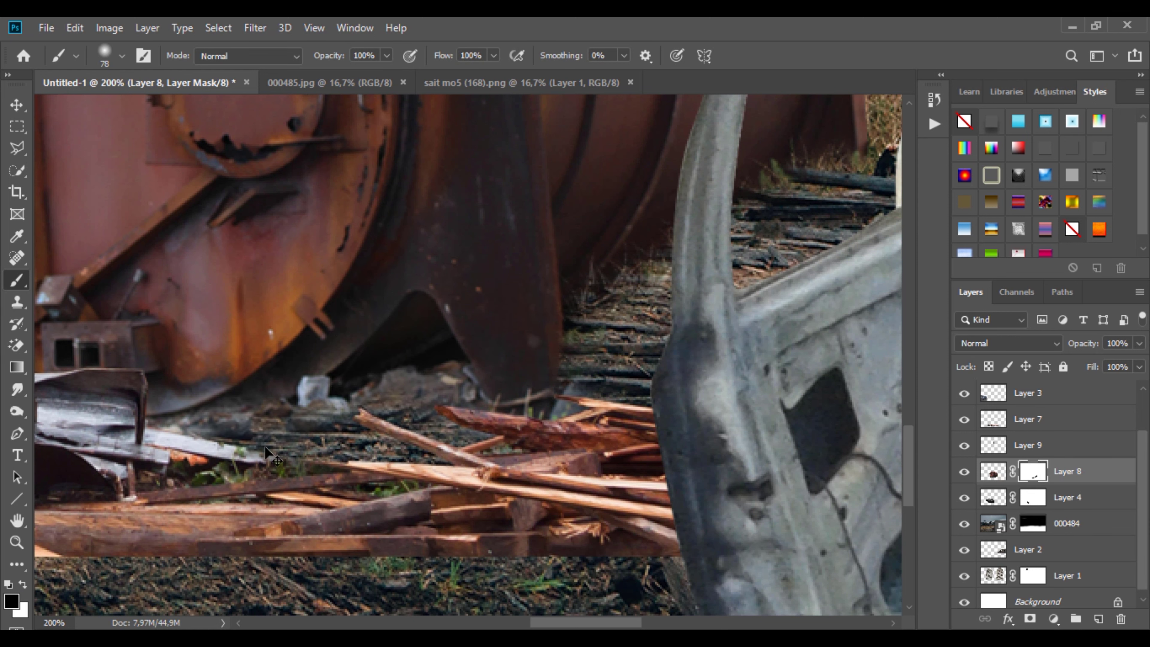
key("ctrl+minus")
key("ctrl+minus")
key("ctrl+minus")
left_click(994, 424)
- Add a layer mask to Layer 3 and paint black to hide the ground haze
left_click(996, 393)
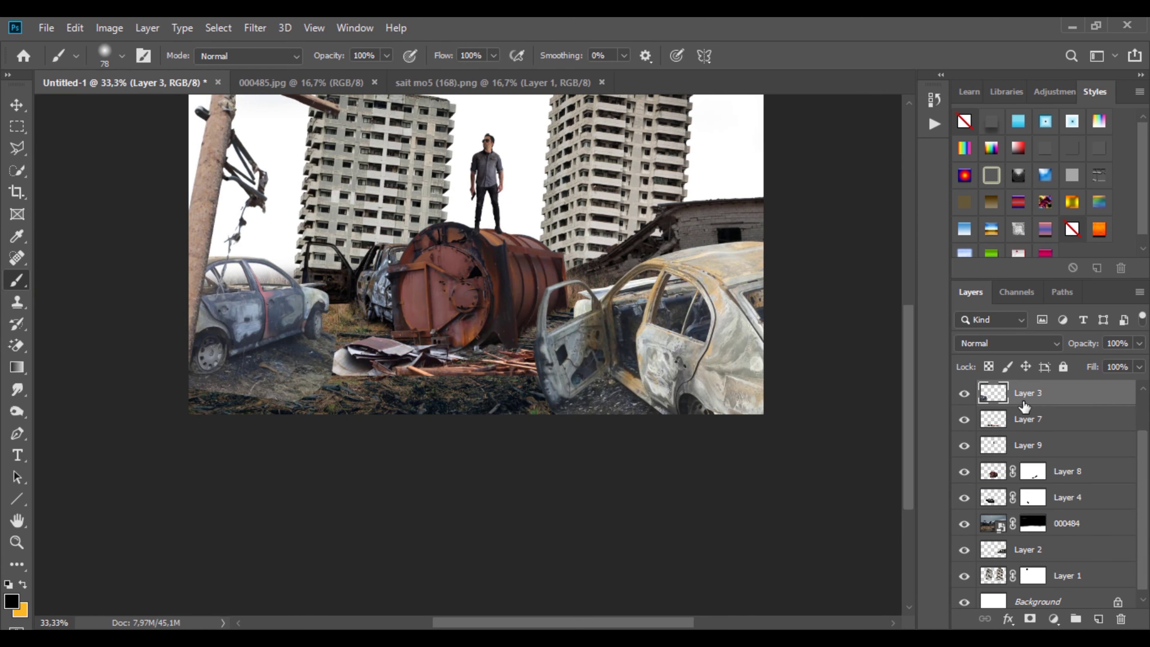
left_click(1030, 618)
right_click(326, 393)
key("Escape")
left_click_drag(317, 392, 231, 400)
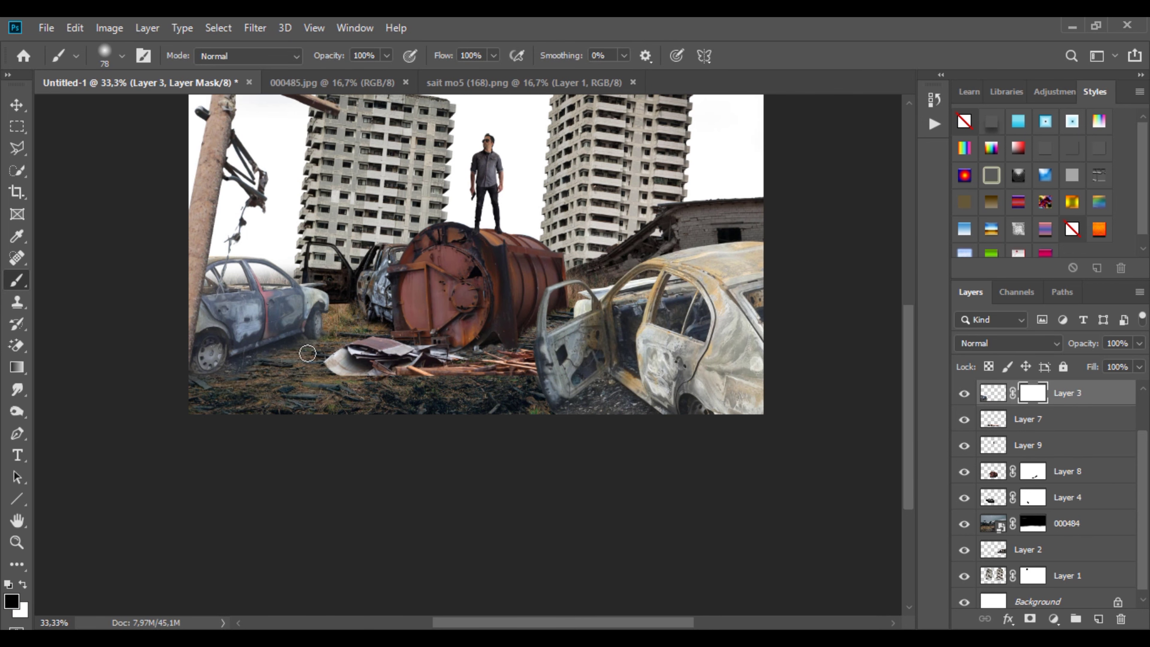
- Blend grass over the left car's bottom edge and sill with a 69 px grass brush
scroll(231, 328, "up", 5)
right_click(430, 363)
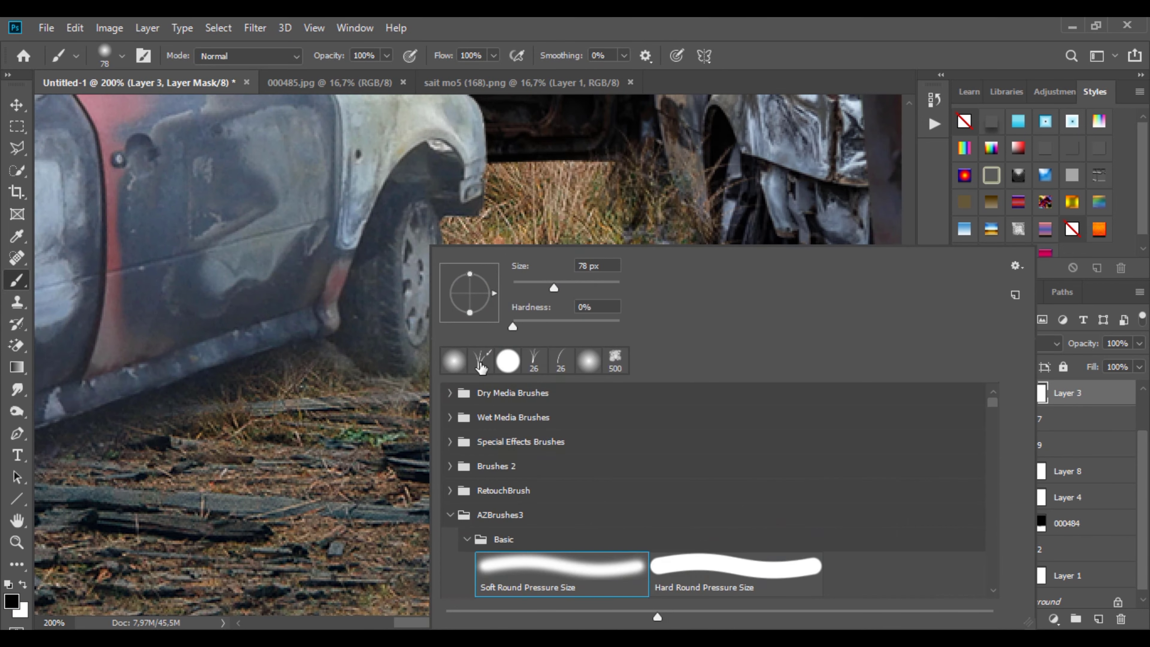
double_click(482, 368)
right_click(415, 346)
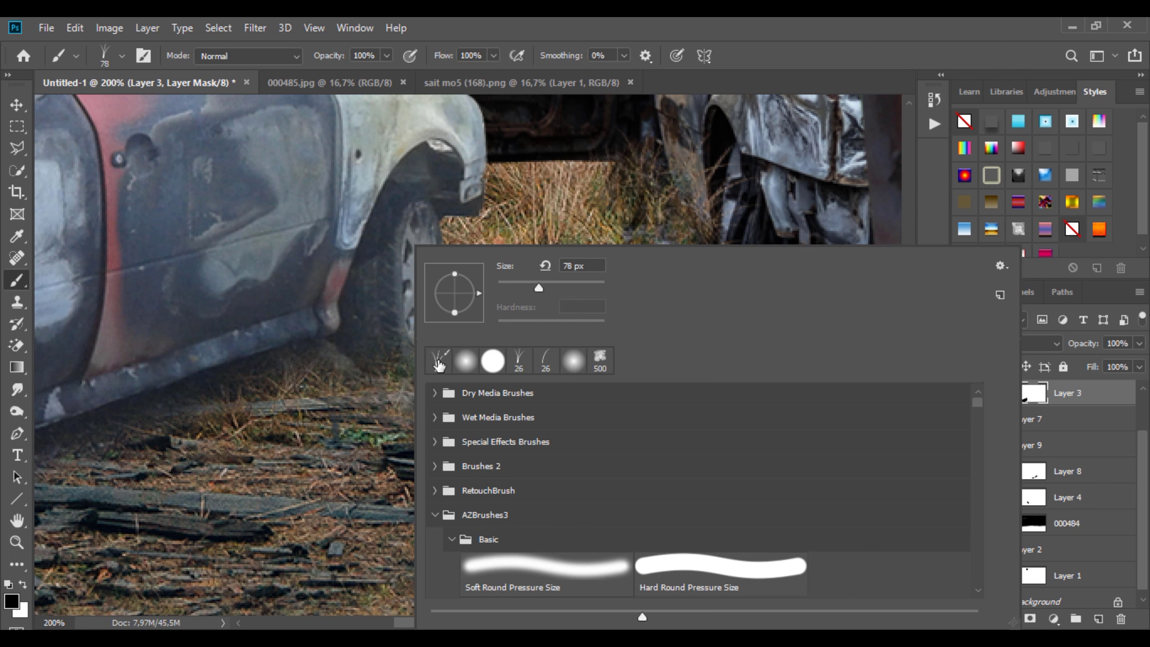
left_click_drag(526, 288, 534, 288)
key("Return")
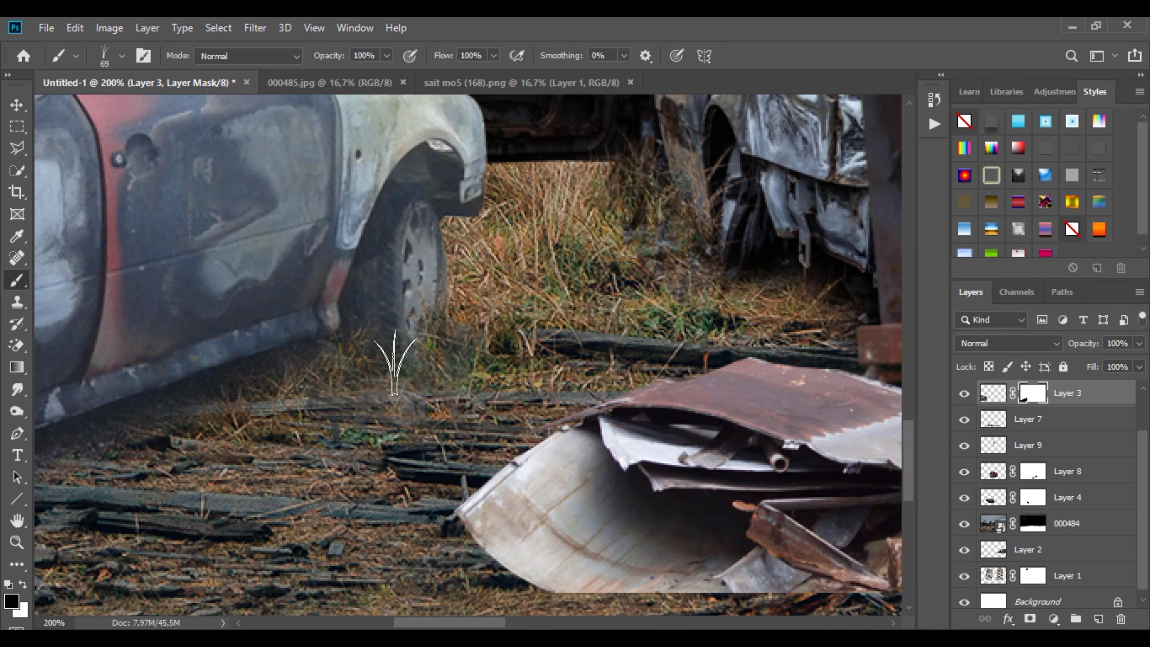
left_click_drag(254, 406, 145, 397)
mouse_move(91, 424)
left_mouse_down()
mouse_move(233, 398)
mouse_move(652, 231)
left_mouse_up()
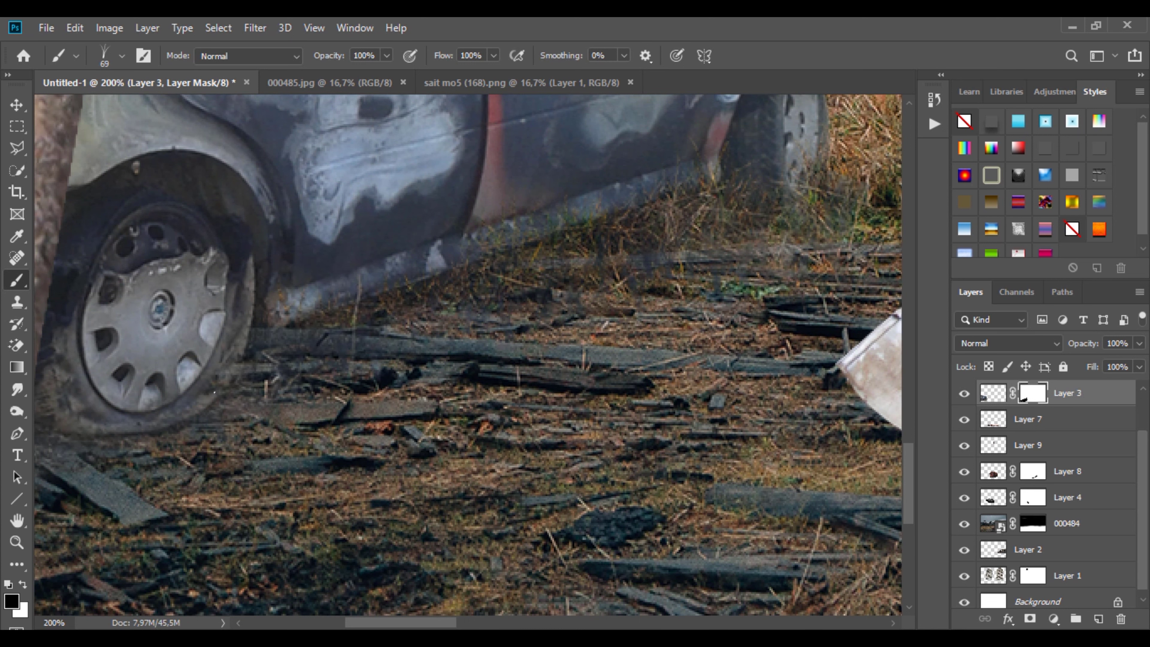
- Bring the car's front wheel into view and switch to a white soft round brush
left_click_drag(118, 440, 308, 367)
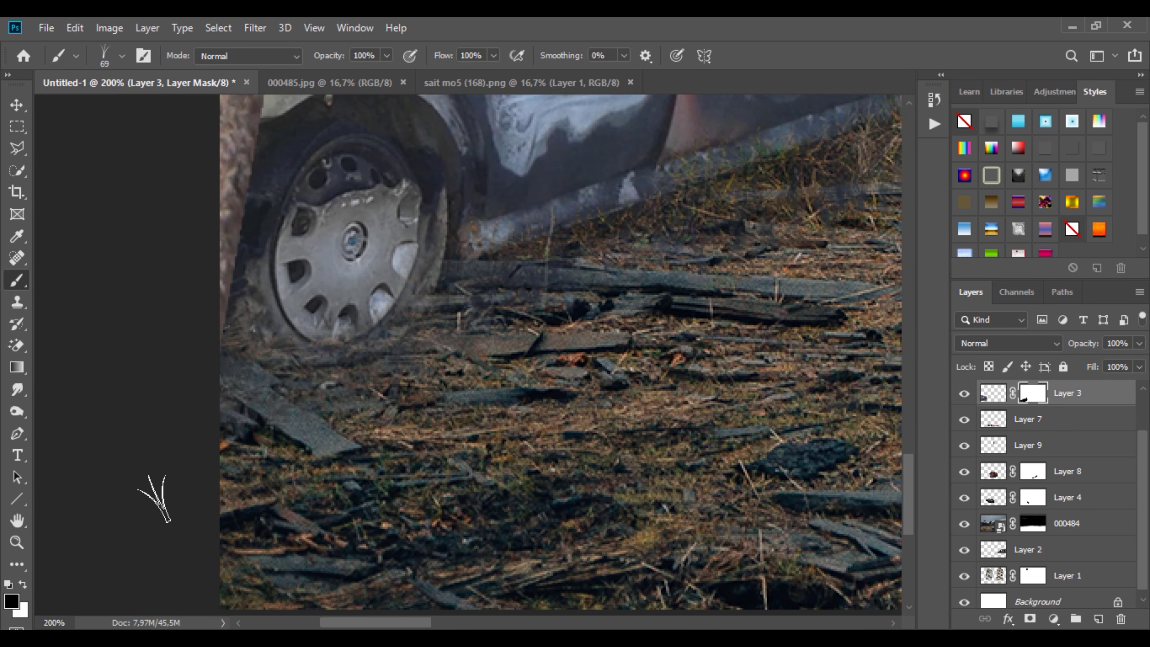
key("x")
right_click(387, 247)
double_click(487, 552)
left_click_drag(580, 153, 344, 307)
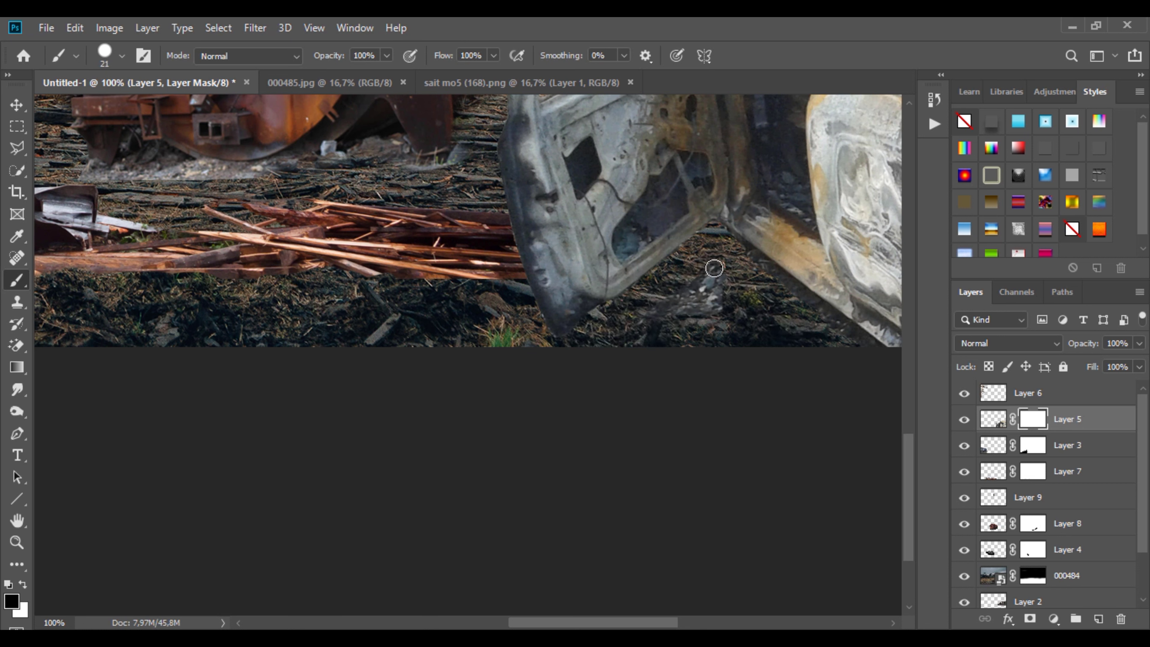
- Select the 45 px brush preset and zoom out to 33.3% to see the whole scene
right_click(677, 294)
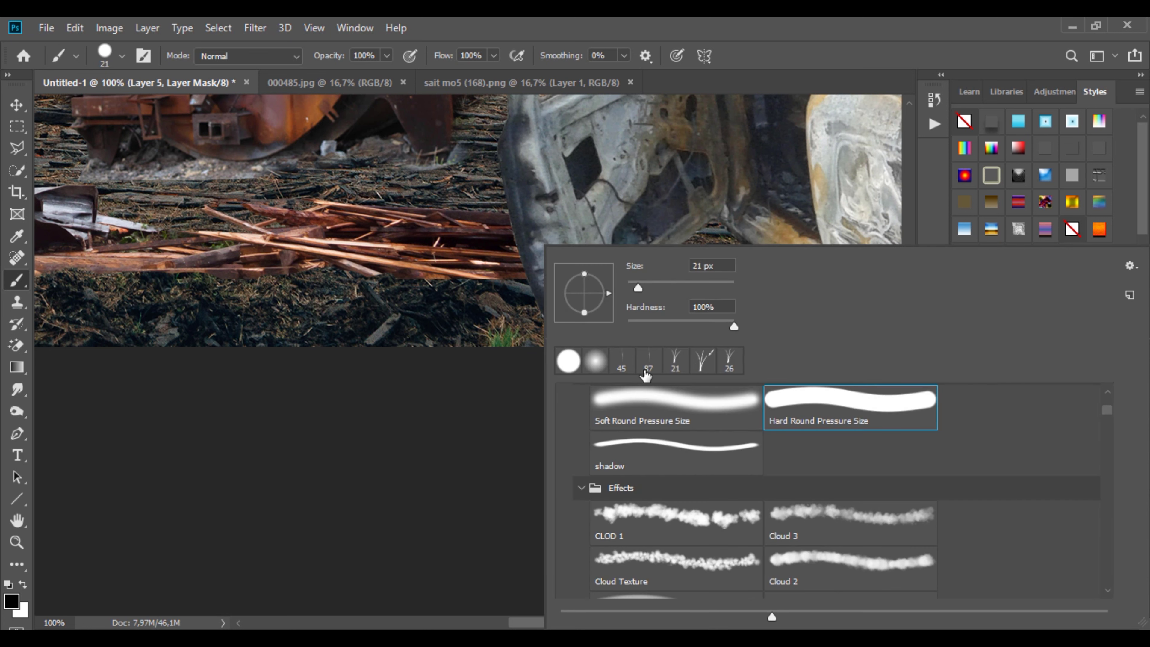
left_click(621, 362)
key("Return")
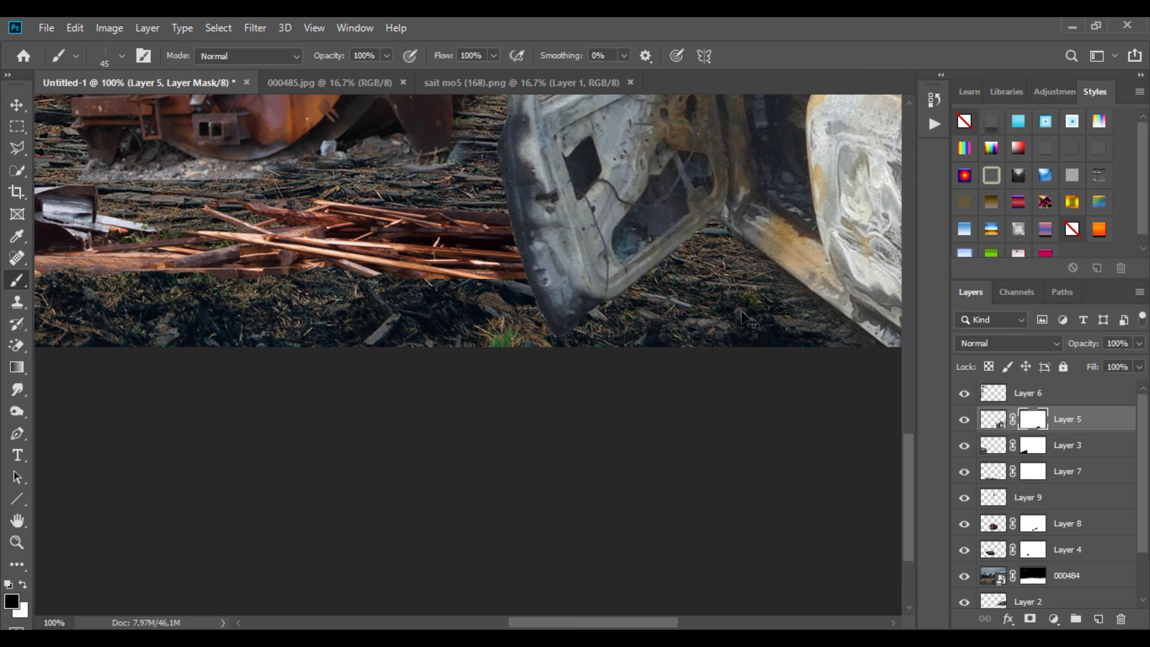
scroll(747, 322, "down", 2)
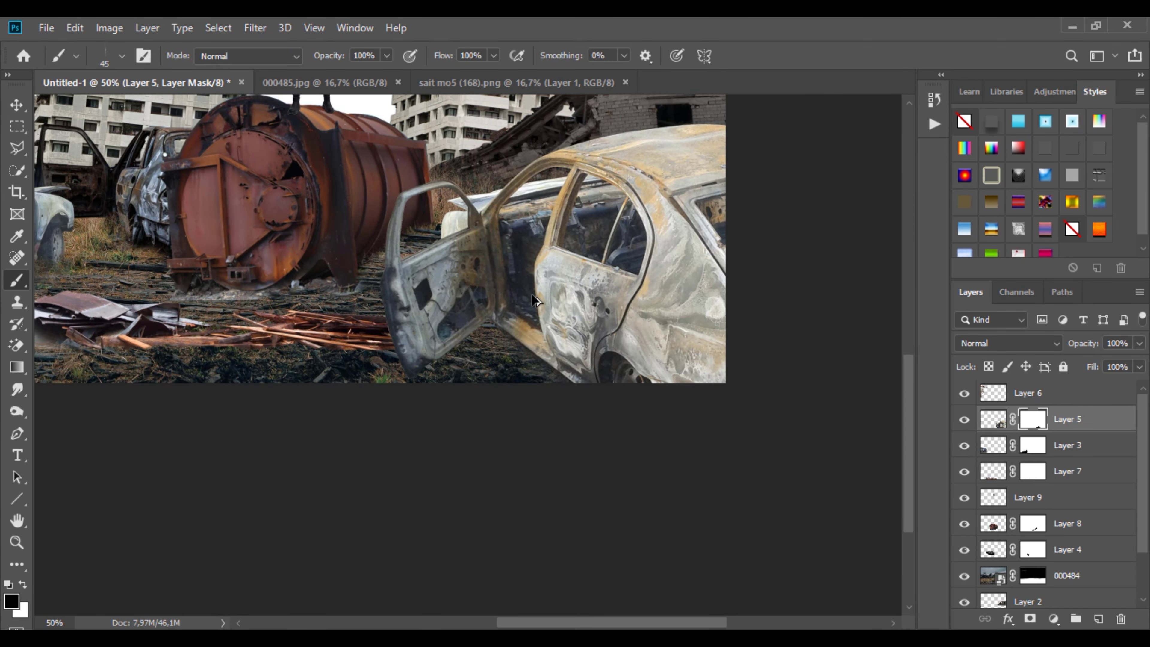
scroll(356, 280, "down", 1)
- Rotate the Layer 5 burned white car slightly counter-clockwise and shift its position
left_click(16, 105)
left_click_drag(421, 266, 424, 295)
key("ctrl+t")
left_click_drag(817, 249, 821, 225)
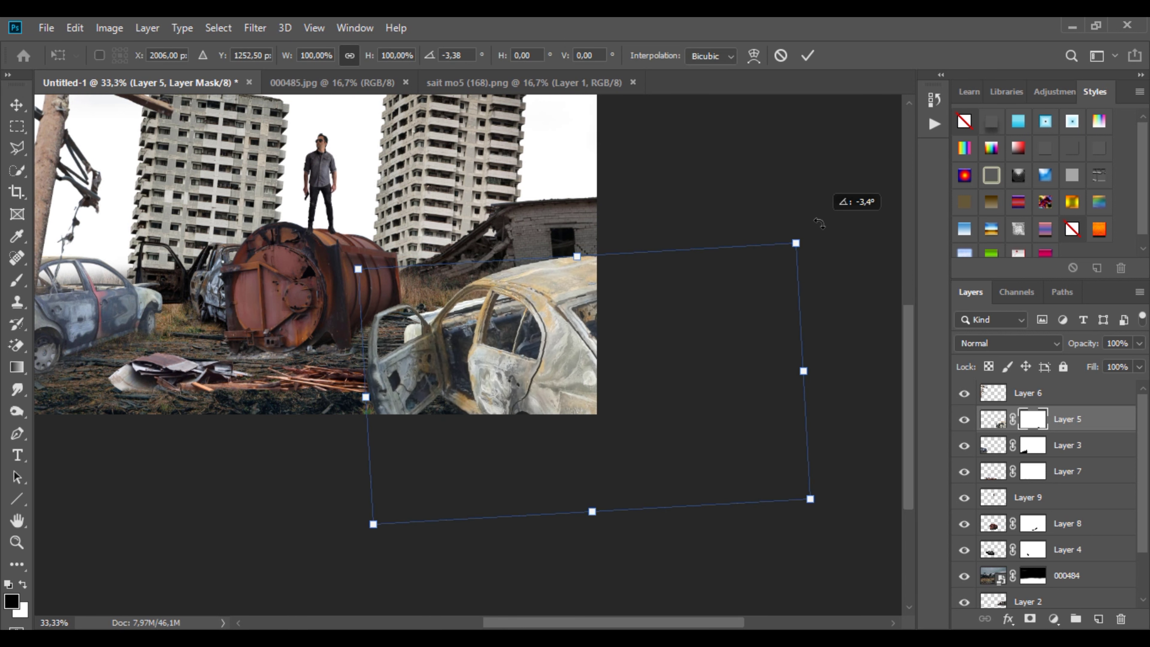
left_click_drag(530, 296, 537, 290)
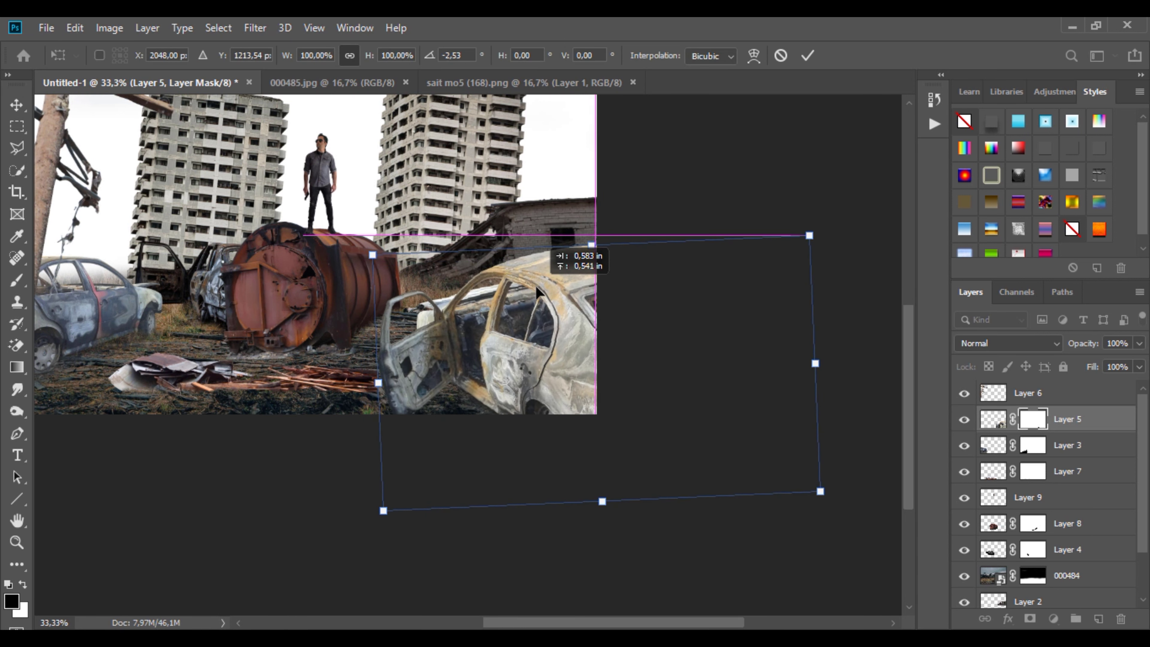
left_click(807, 56)
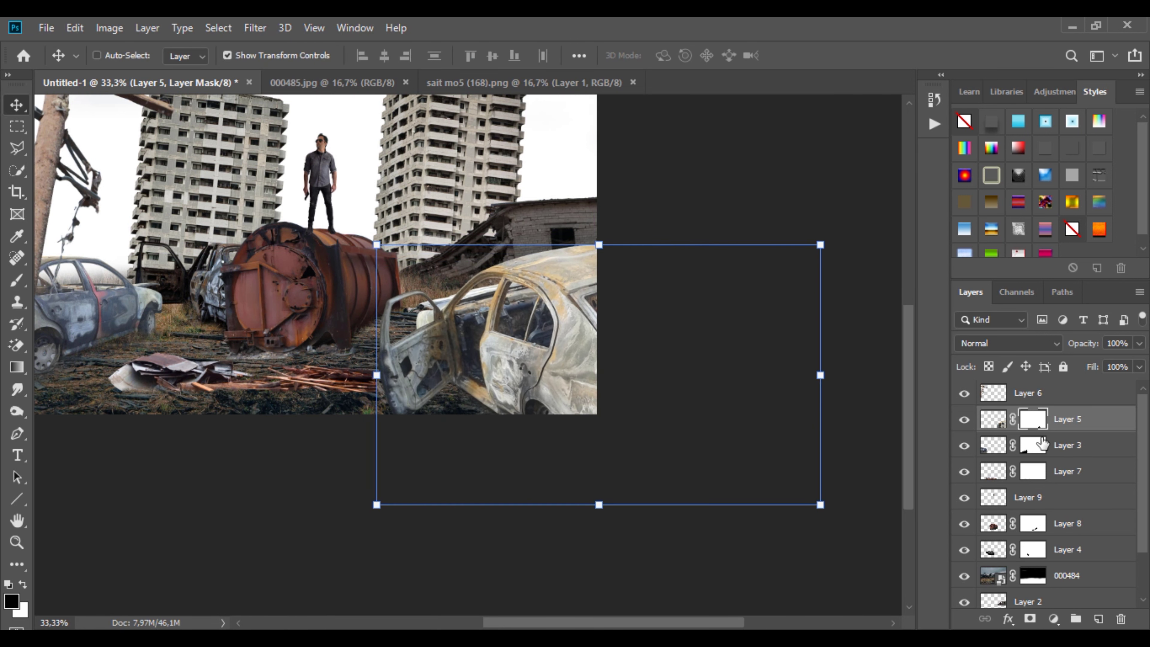
- Toggle Layer 8's visibility to check it, then target its mask
left_click(964, 527)
left_click(1033, 523)
left_click(258, 338, "ctrl")
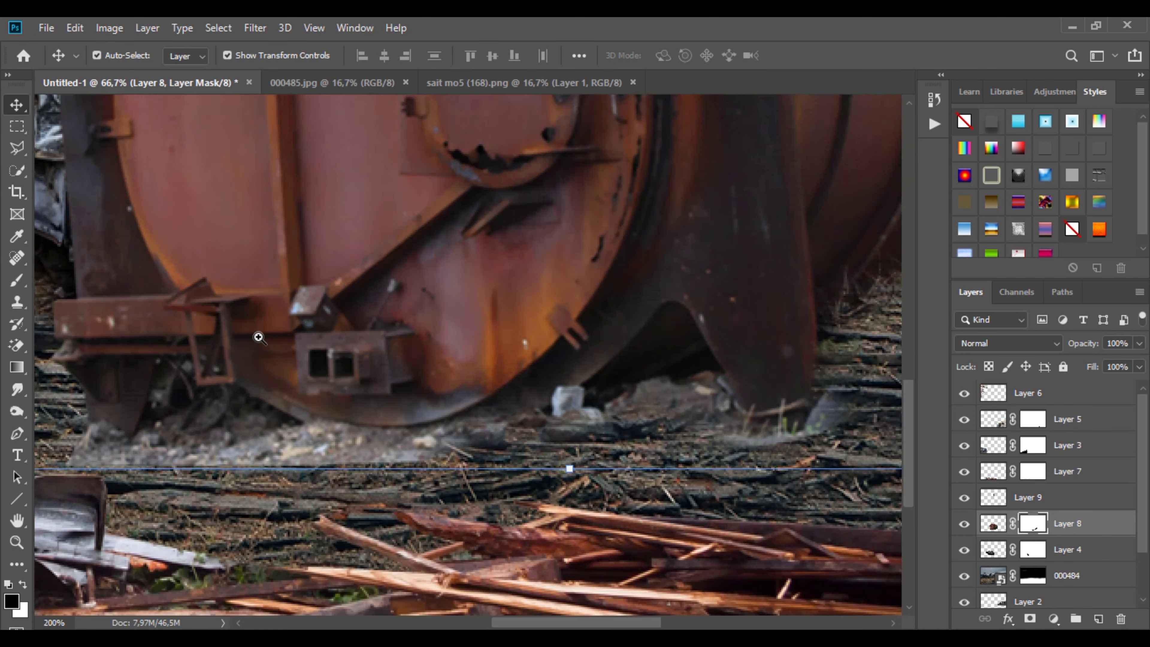
- Paint black with a soft round brush on Layer 8's mask along the ground line under the tank
key("b")
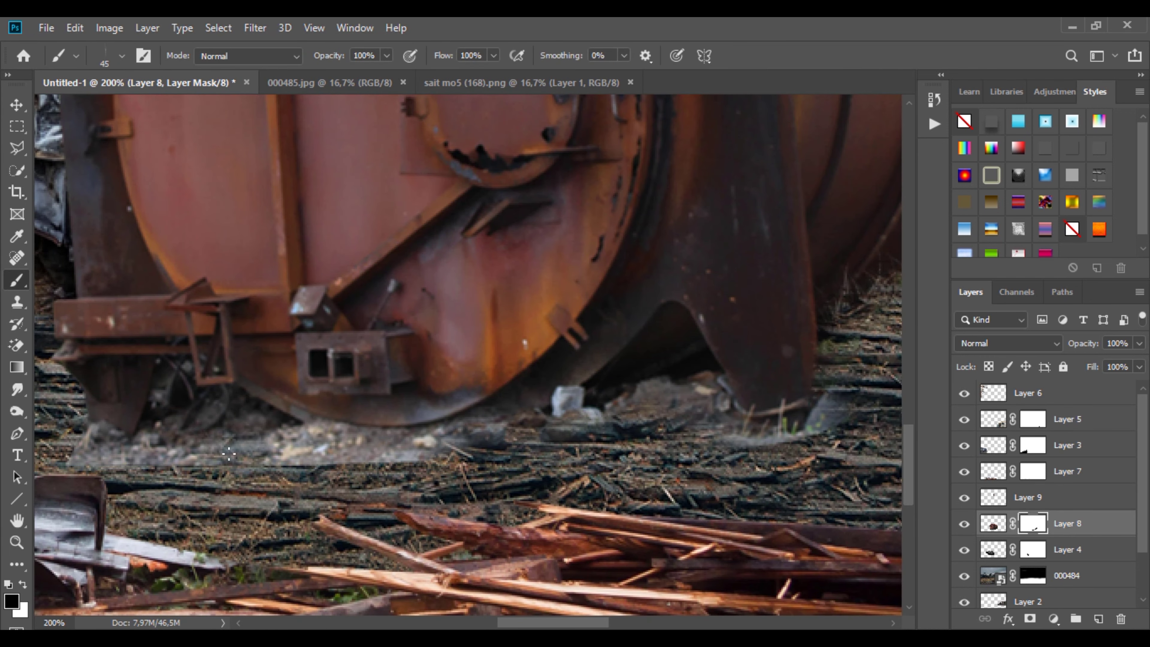
left_click_drag(229, 454, 362, 463)
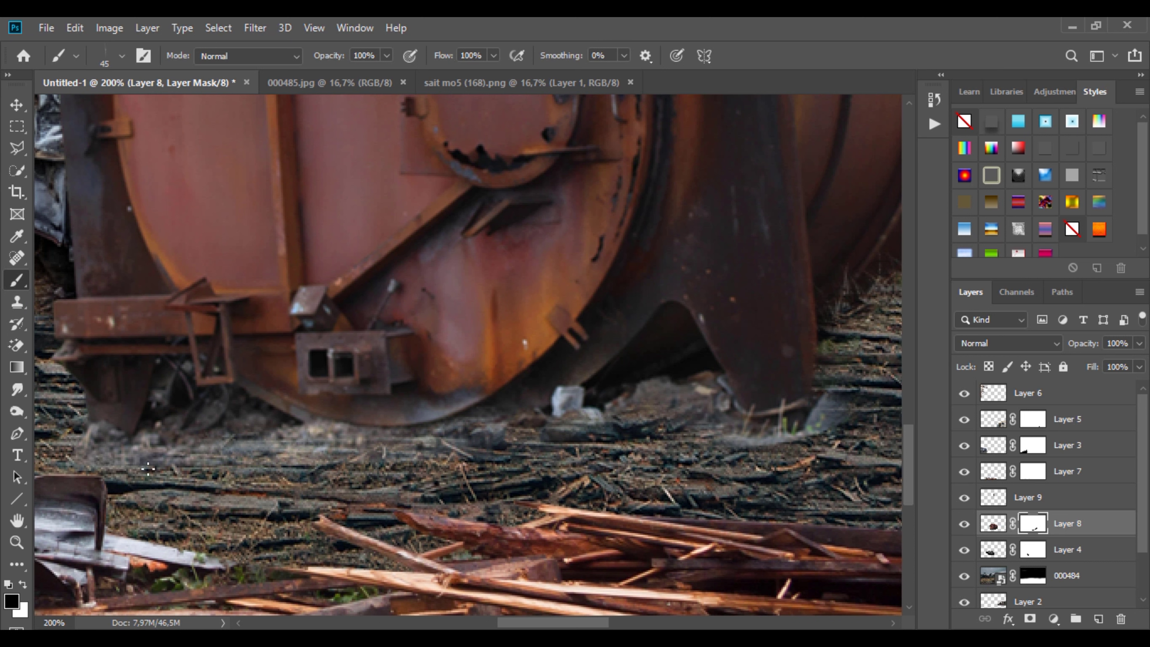
right_click(210, 458)
left_click(334, 401)
key("Return")
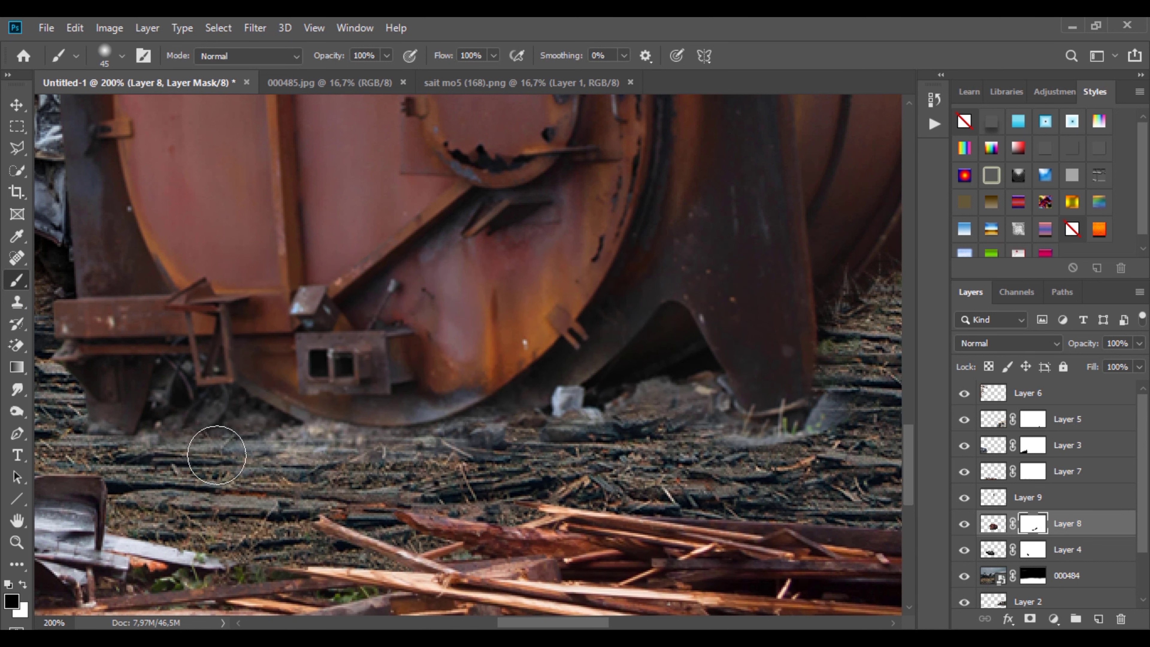
mouse_move(225, 431)
left_mouse_down()
mouse_move(462, 475)
mouse_move(238, 456)
left_mouse_up()
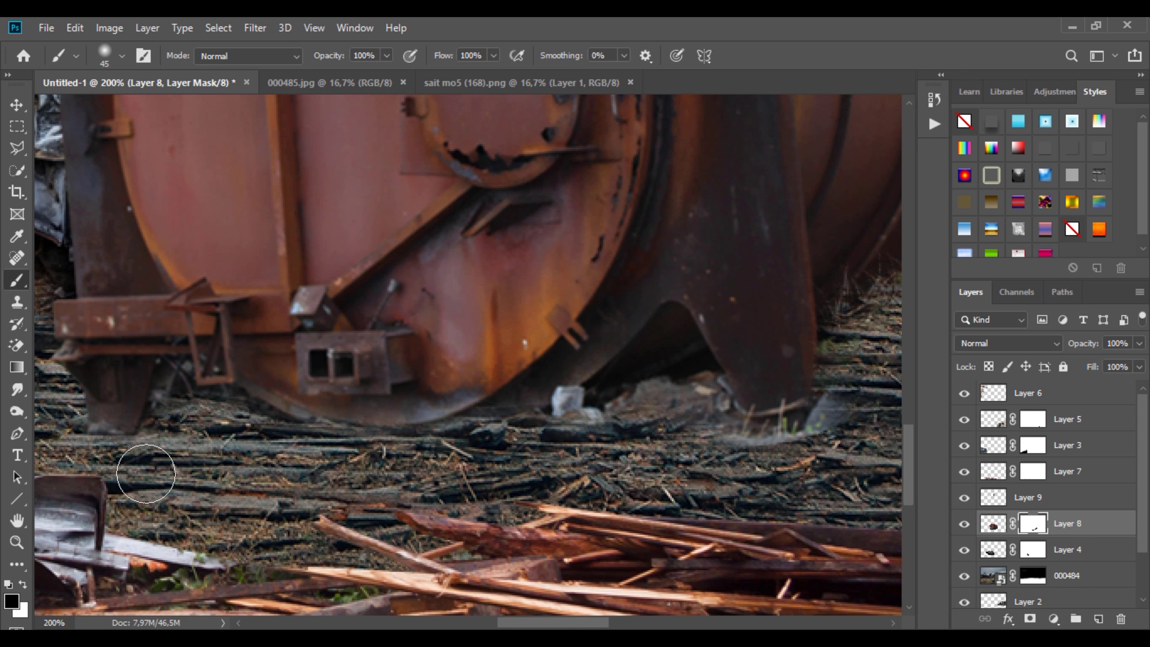
scroll(184, 426, "down", 3)
scroll(181, 424, "down", 2)
- Stretch the placed mad_sky image wider and lower, to about 72.77% by 47.29%, and commit it
scroll(181, 425, "down", 1)
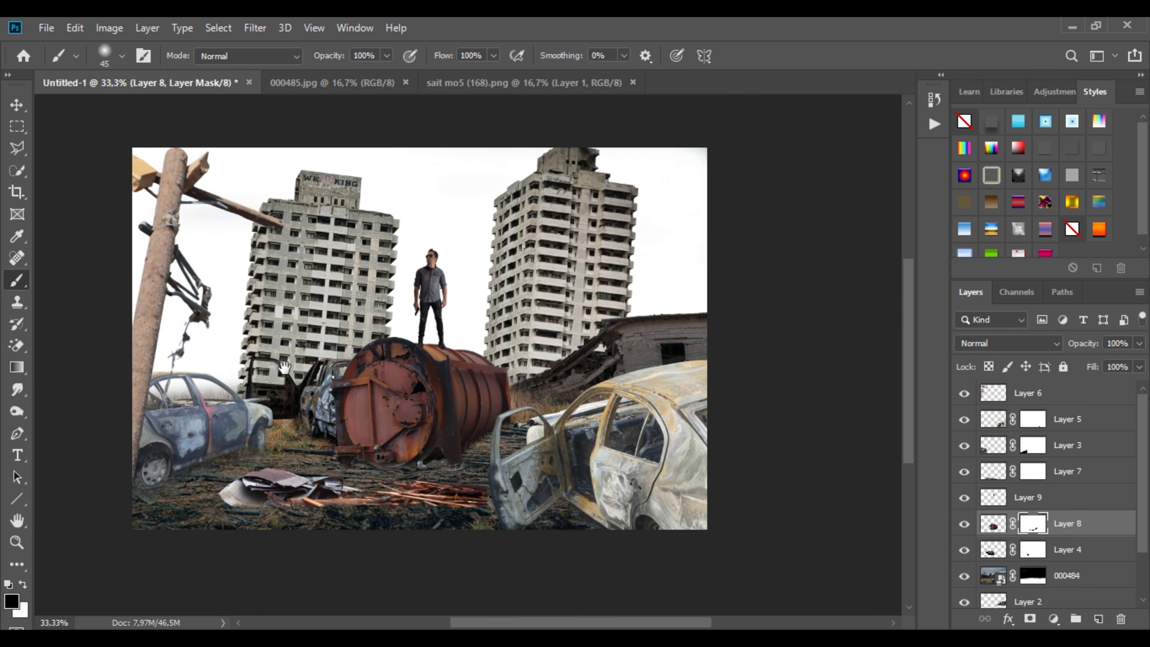
mouse_move(419, 257)
left_mouse_down()
mouse_move(332, 282)
mouse_move(97, 282)
left_mouse_up()
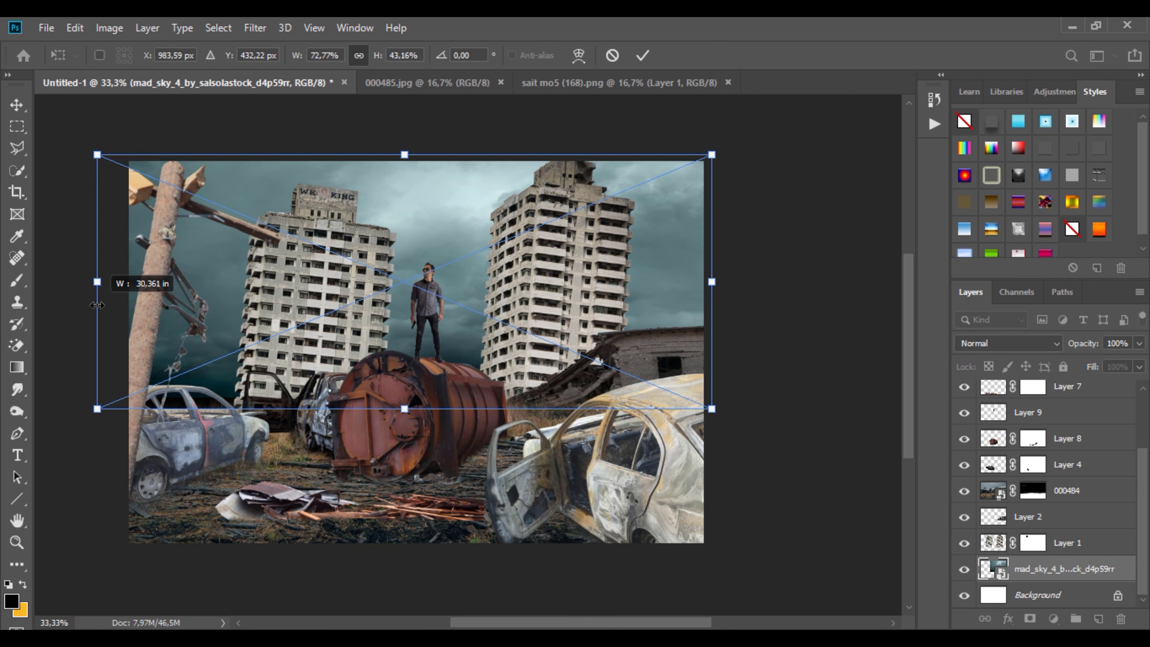
left_click_drag(405, 409, 405, 437)
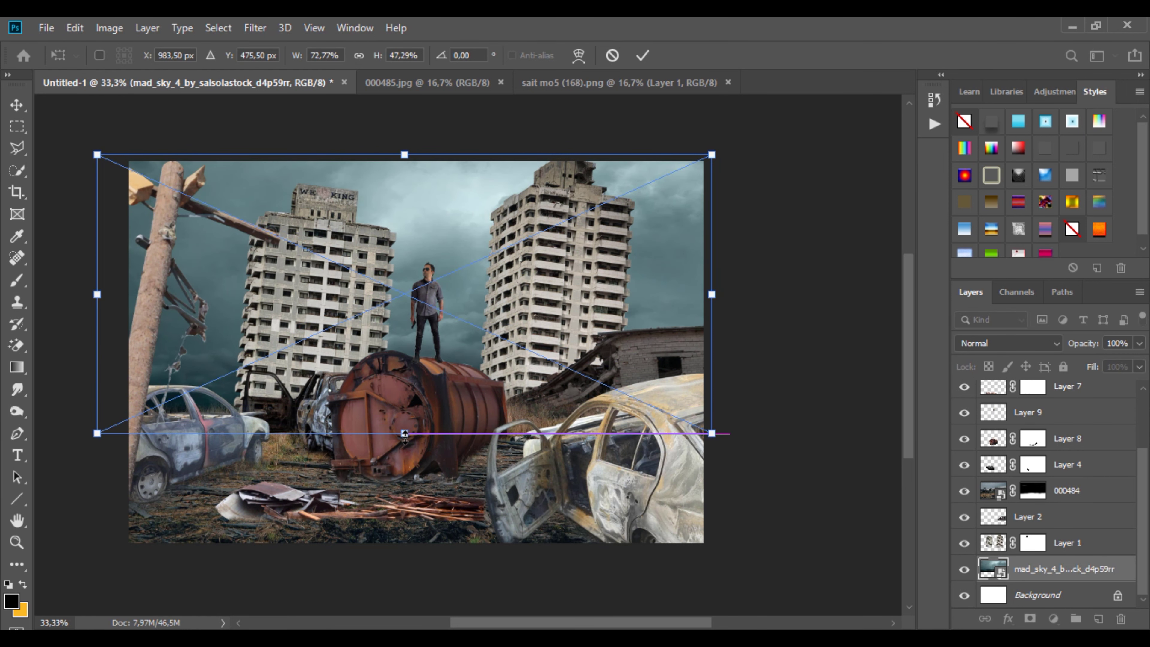
left_click(644, 56)
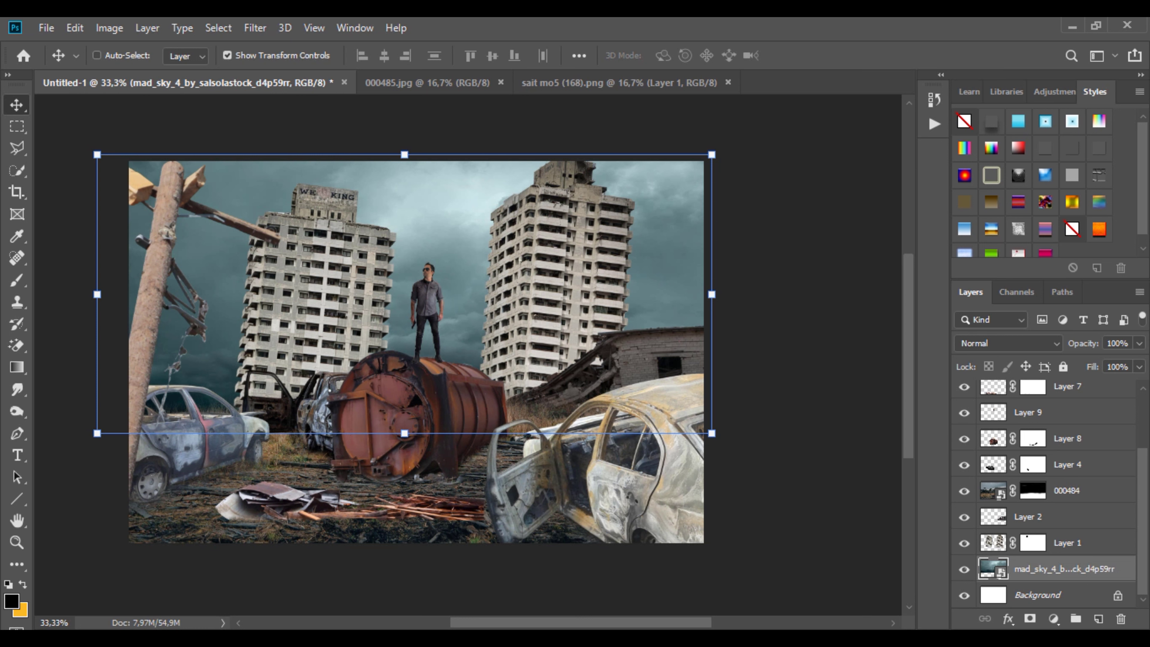
- Select the sky above the mountains, trim around the left peaks, and mask it with refined edges
left_click_drag(167, 244, 365, 224)
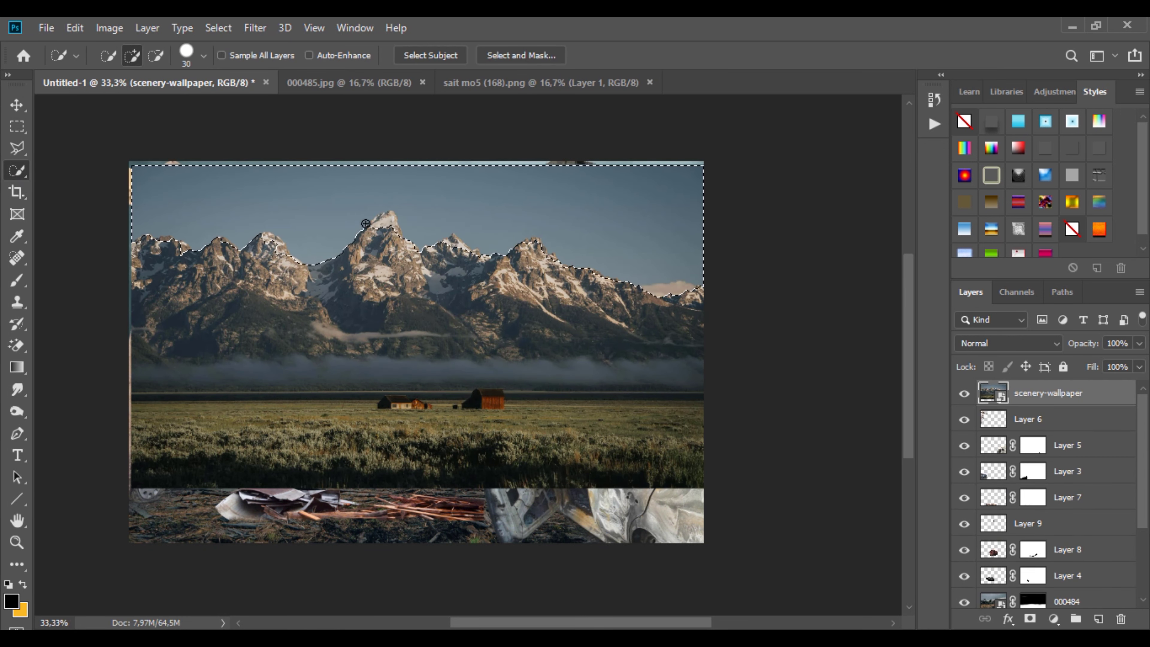
left_click(156, 56)
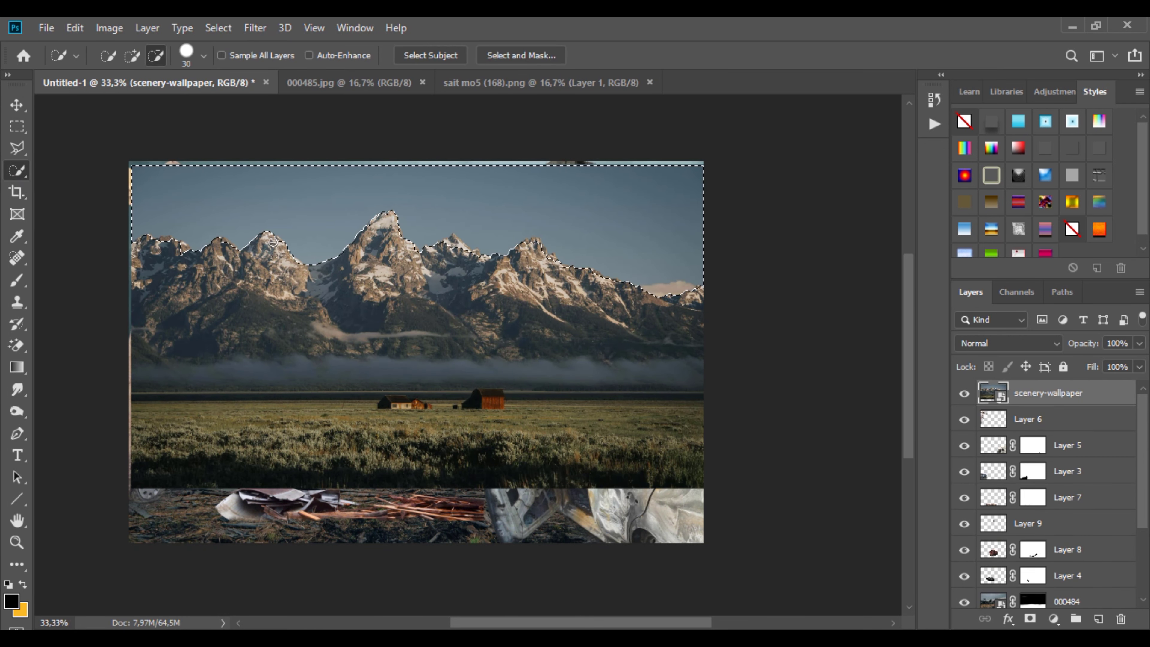
mouse_move(176, 245)
left_mouse_down()
mouse_move(150, 247)
mouse_move(550, 272)
left_mouse_up()
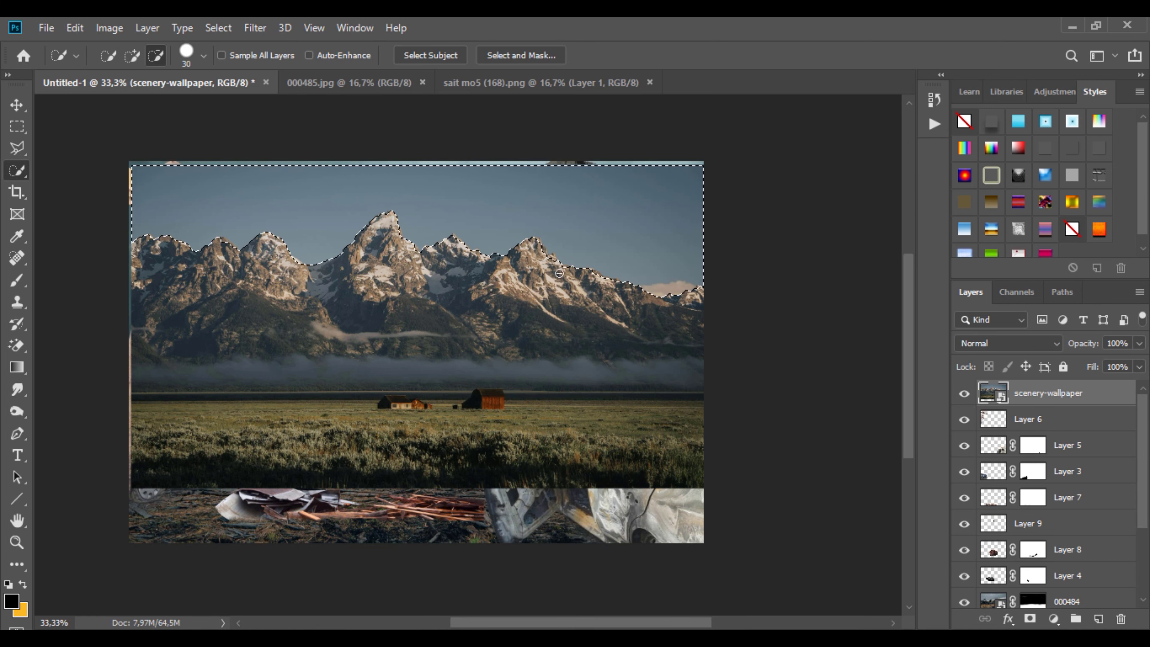
left_click(1030, 619)
double_click(1033, 392)
scroll(1032, 407, "down", 5)
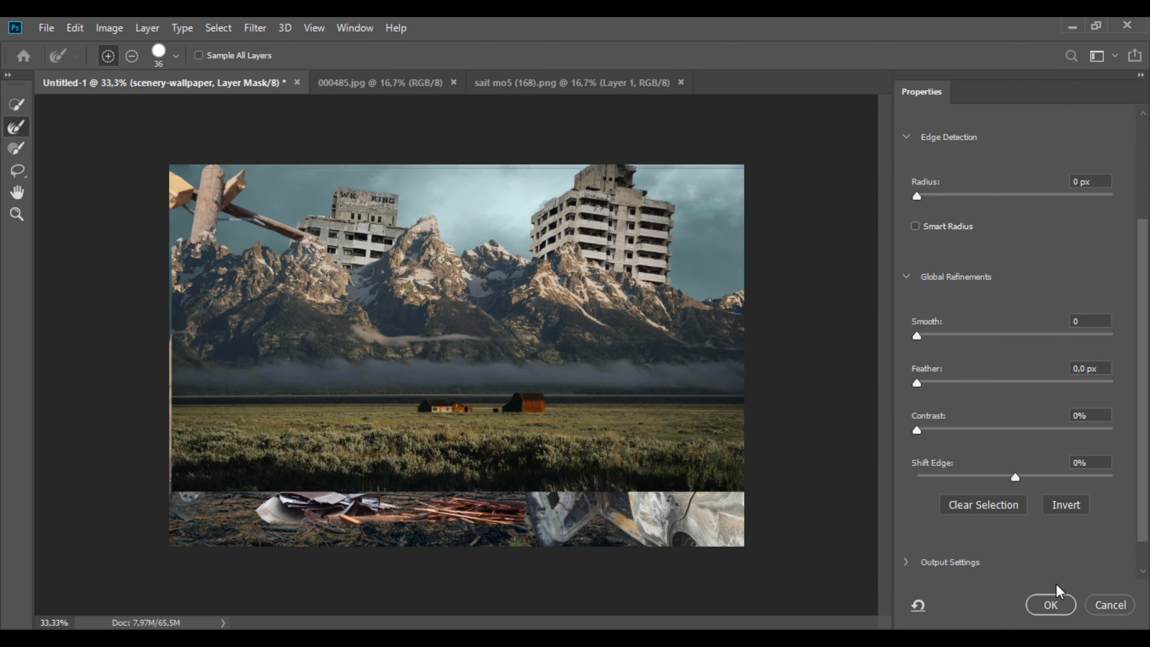
left_click(1045, 603)
- Place scenery-wallpaper above Background, mask mad_sky, and set a large, lower-opacity brush
left_click_drag(1032, 532, 1042, 582)
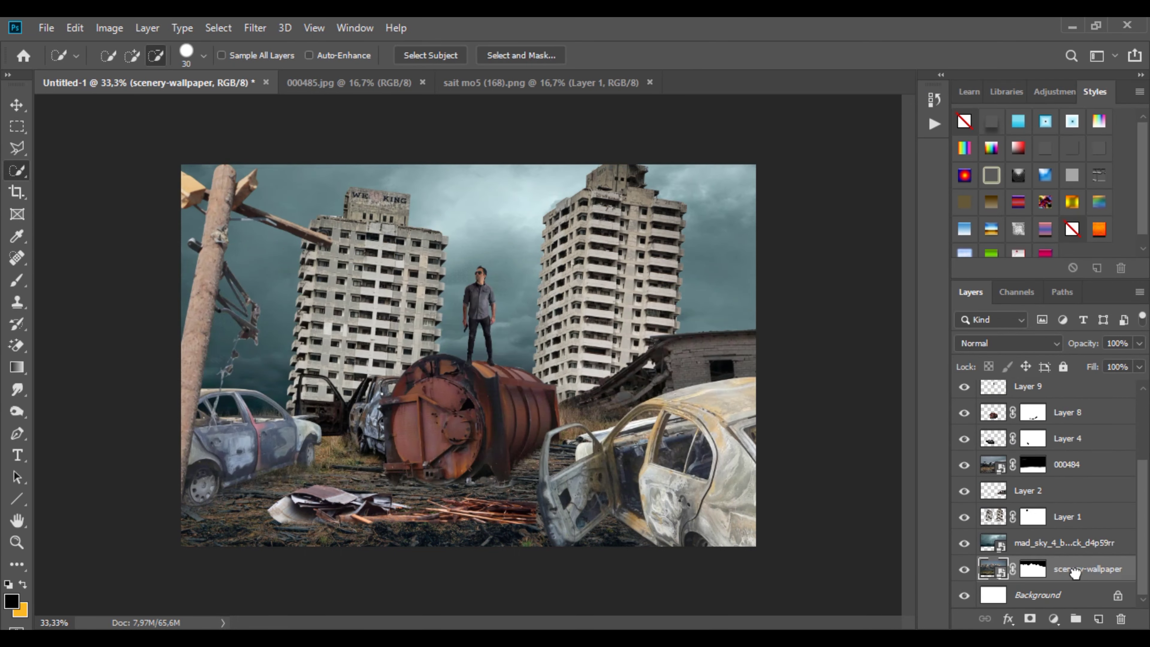
left_click(1055, 546)
left_click(1031, 619)
key("b")
right_click(309, 245)
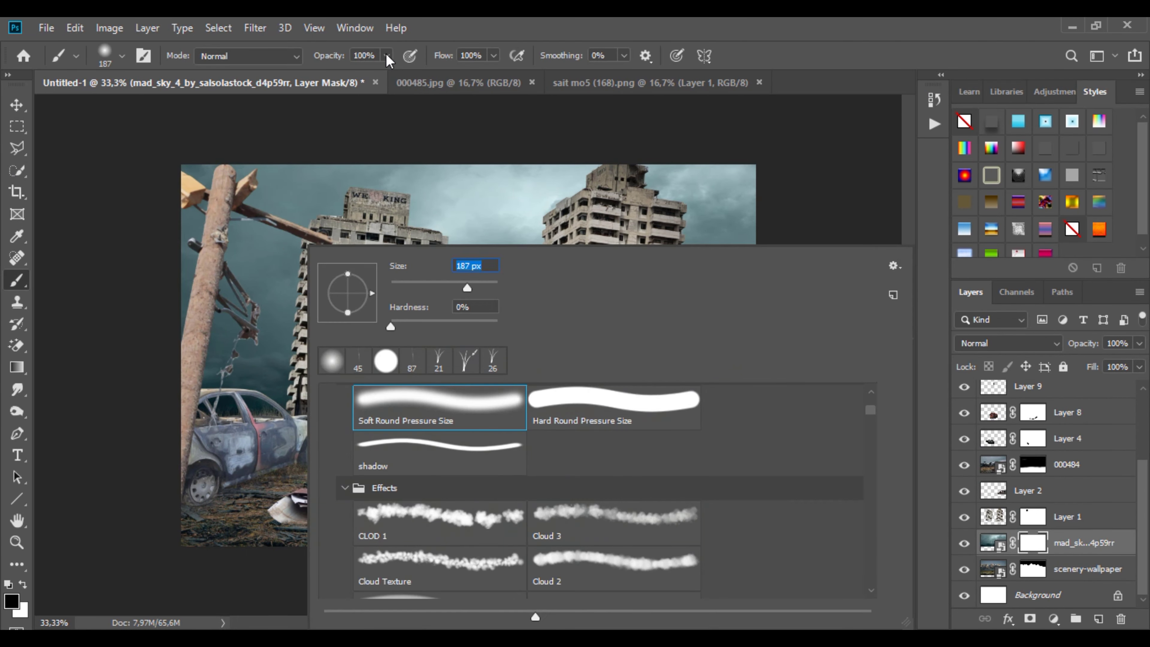
left_click_drag(387, 55, 372, 82)
right_click(426, 249)
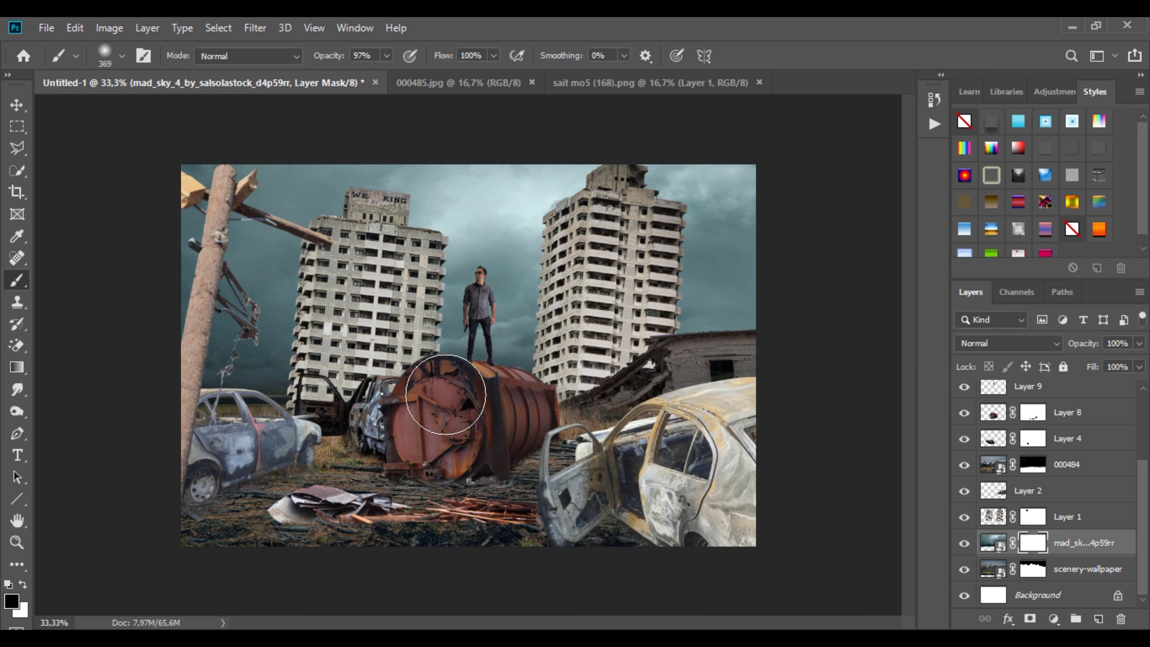
- Paint the mad_sky mask to reveal mountains across the horizon
left_click_drag(200, 398, 696, 364)
left_click_drag(199, 345, 281, 335)
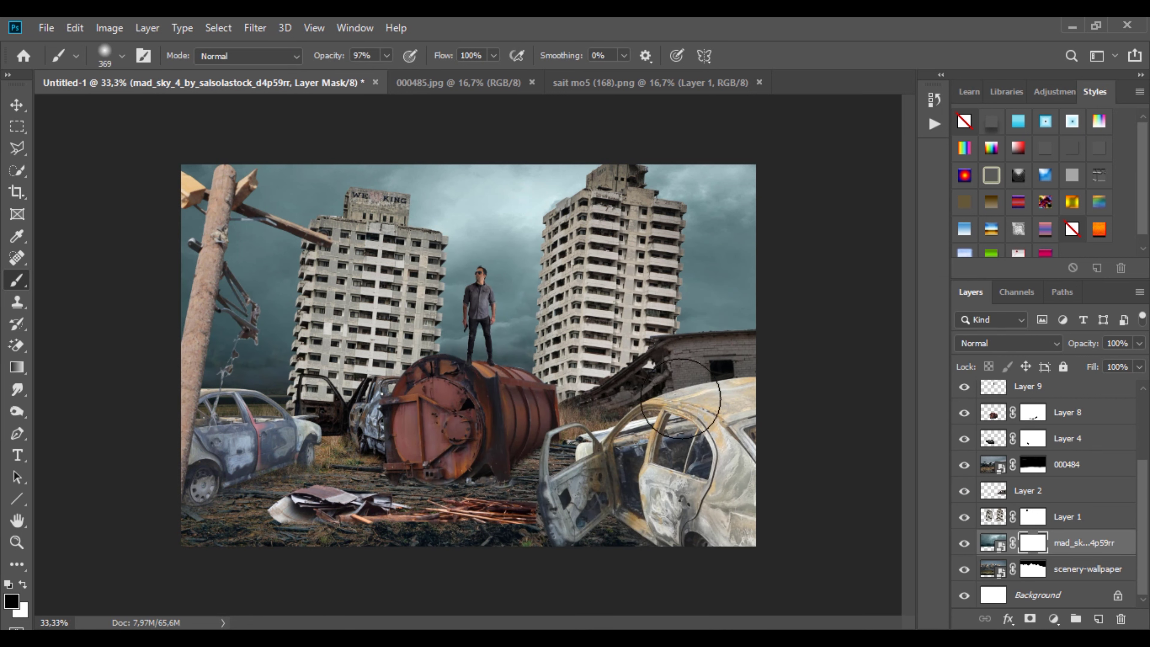
left_click_drag(387, 55, 362, 81)
mouse_move(716, 308)
left_mouse_down()
mouse_move(367, 321)
mouse_move(697, 369)
left_mouse_up()
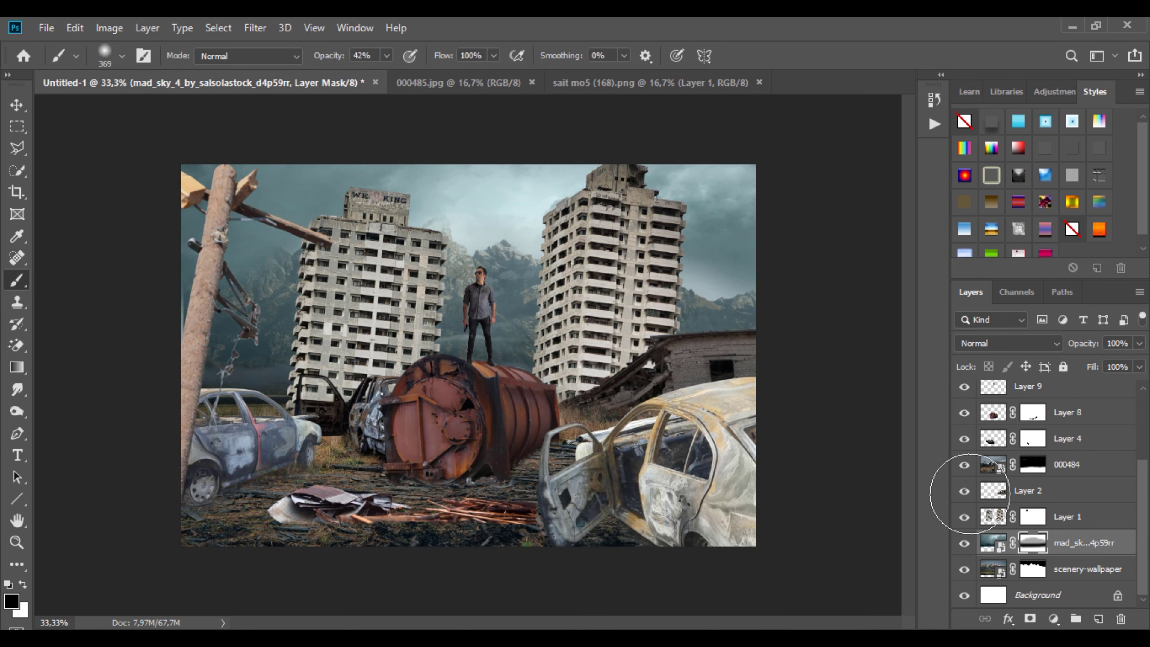
- Clip a Hue/Saturation layer to the mountains, lowering their Saturation and Lightness
left_click(1086, 569)
left_click(1054, 619)
left_click(1040, 457)
right_click(1094, 569)
left_click(988, 337)
left_click_drag(511, 438, 503, 438)
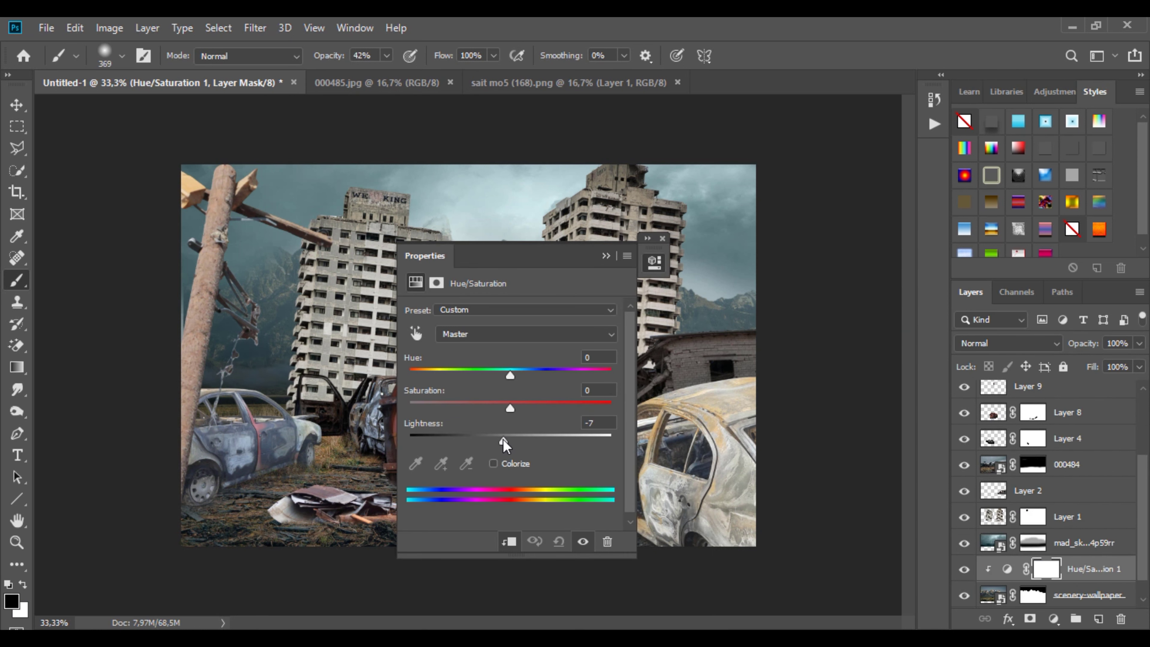
left_click_drag(485, 442, 571, 441)
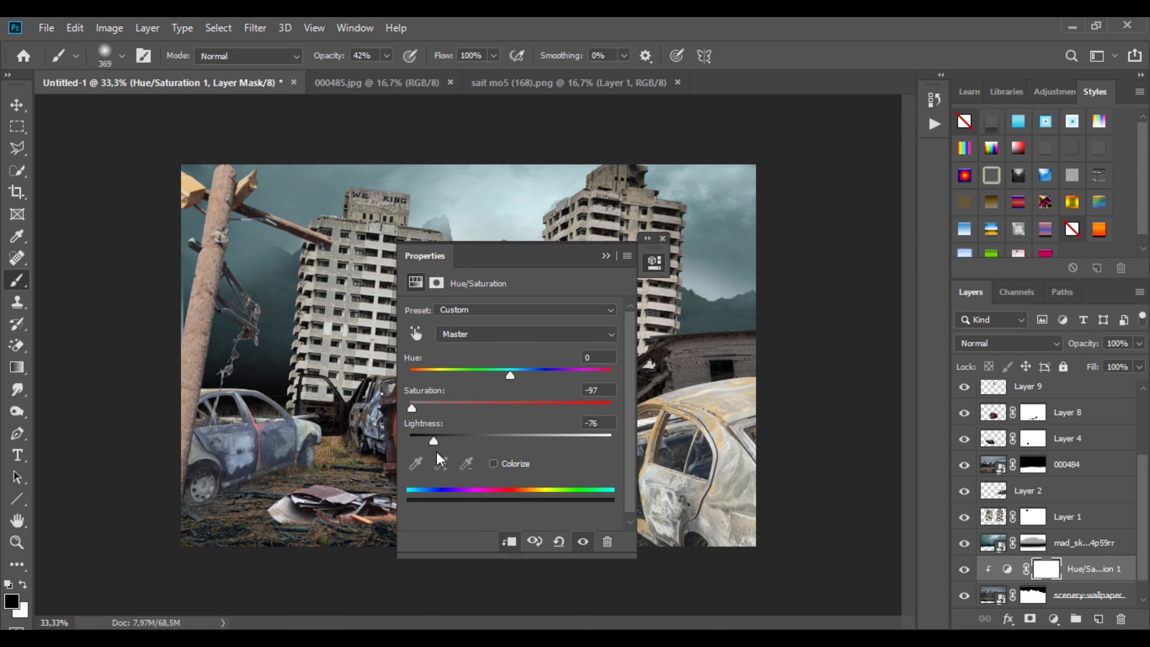
left_click(654, 262)
- Free Transform the mountain layer slightly larger and lower
key("ctrl+t")
left_click_drag(183, 321, 177, 321)
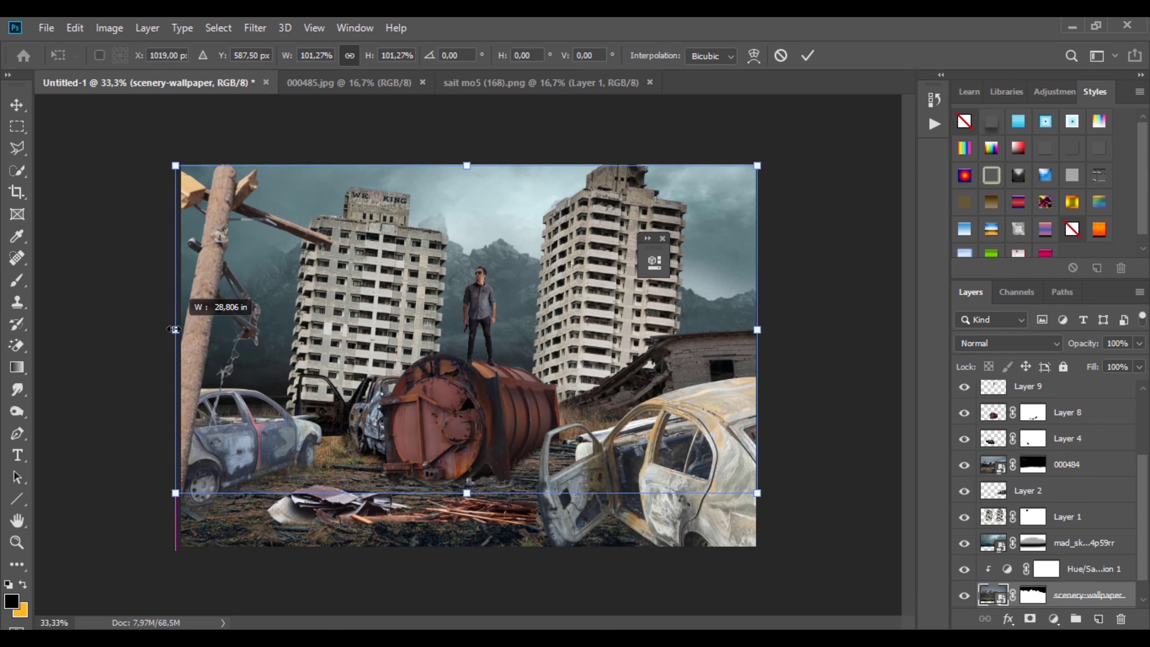
left_click_drag(280, 281, 280, 358)
key("Return")
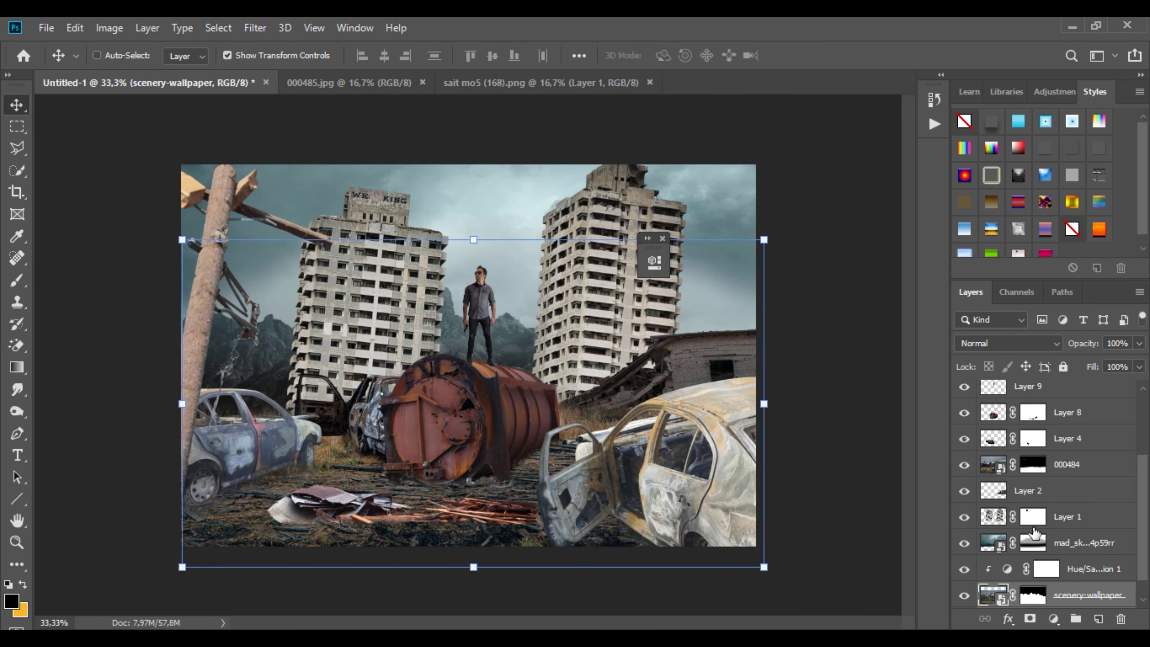
- Paint the sky mask in white to hide mountains behind the man and beside the towers
left_click(1033, 542)
key("b")
key("d")
key("x")
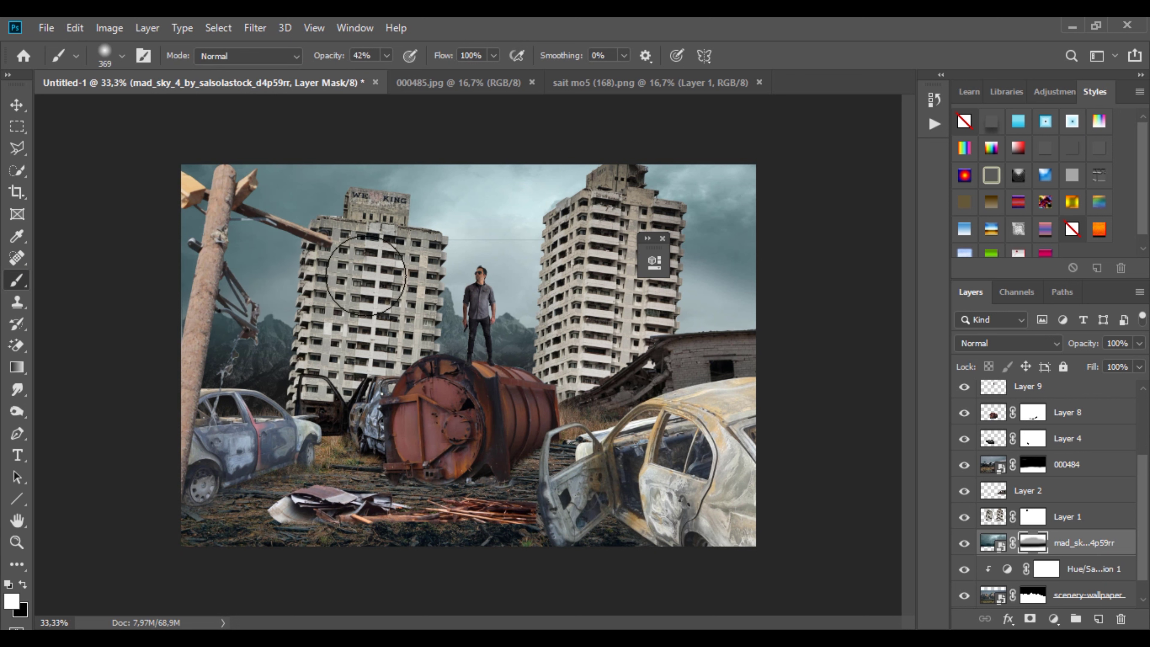
left_click_drag(446, 313, 552, 294)
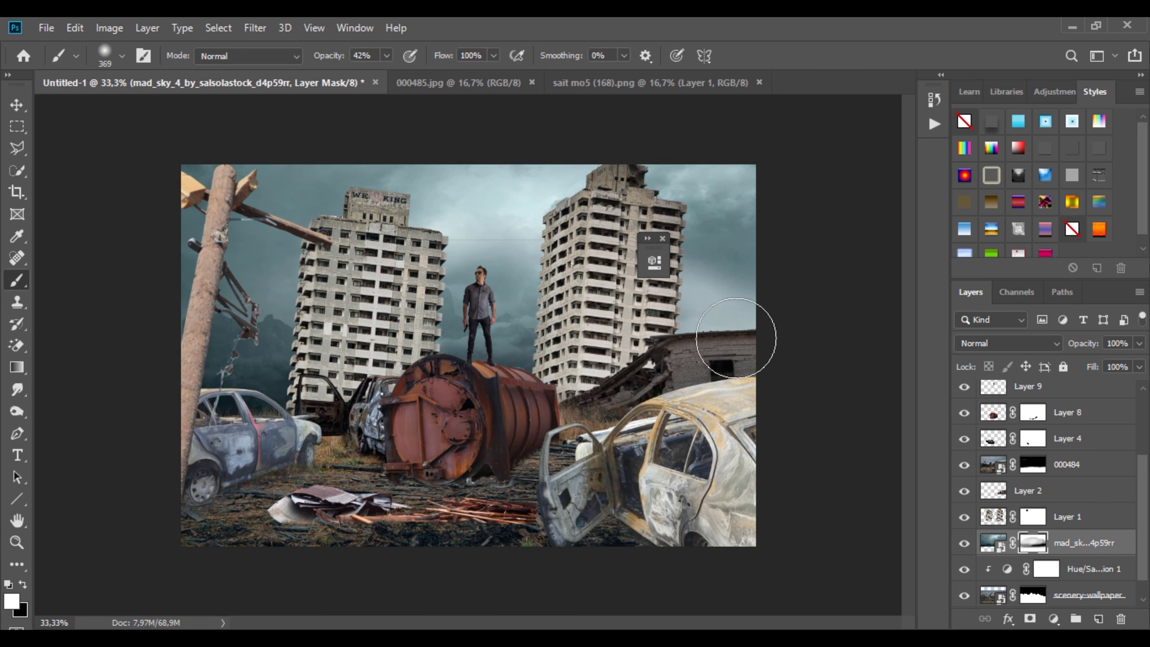
left_click_drag(732, 334, 657, 358)
left_click_drag(235, 390, 272, 294)
scroll(501, 250, "up", 2)
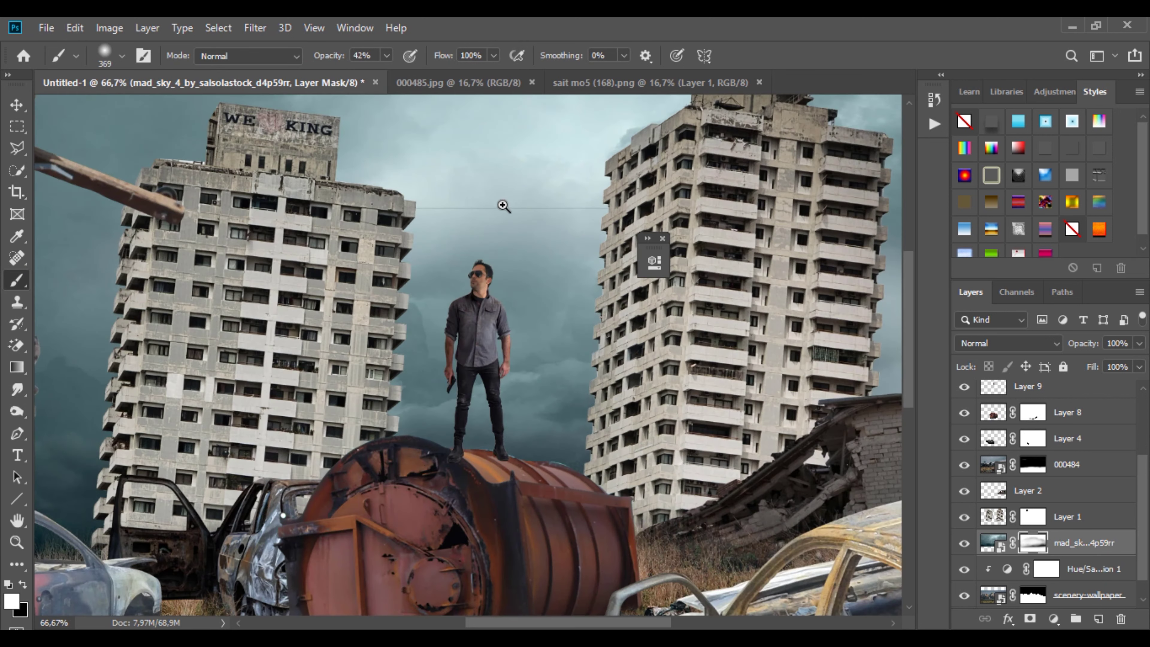
left_click(964, 595)
left_click(1033, 595)
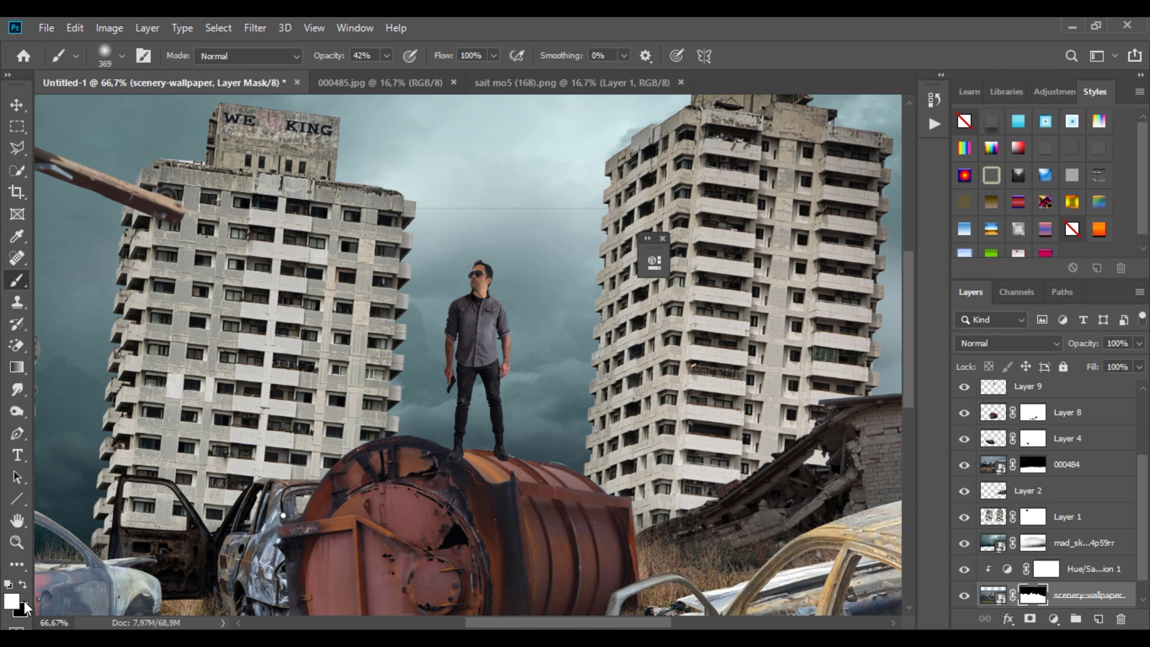
- Stack debris Layer 7 above Layer 3 and shift the pile in the foreground
key("x")
scroll(1041, 453, "up", 1)
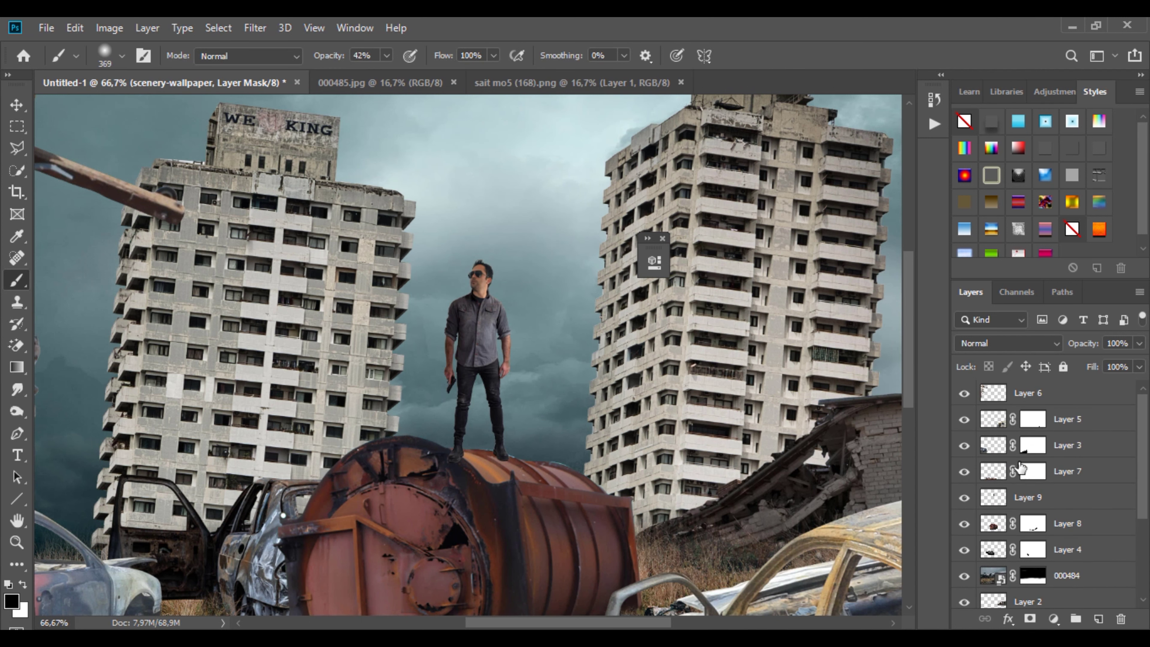
left_click(1065, 421)
key("v")
left_click_drag(1044, 493, 1076, 441)
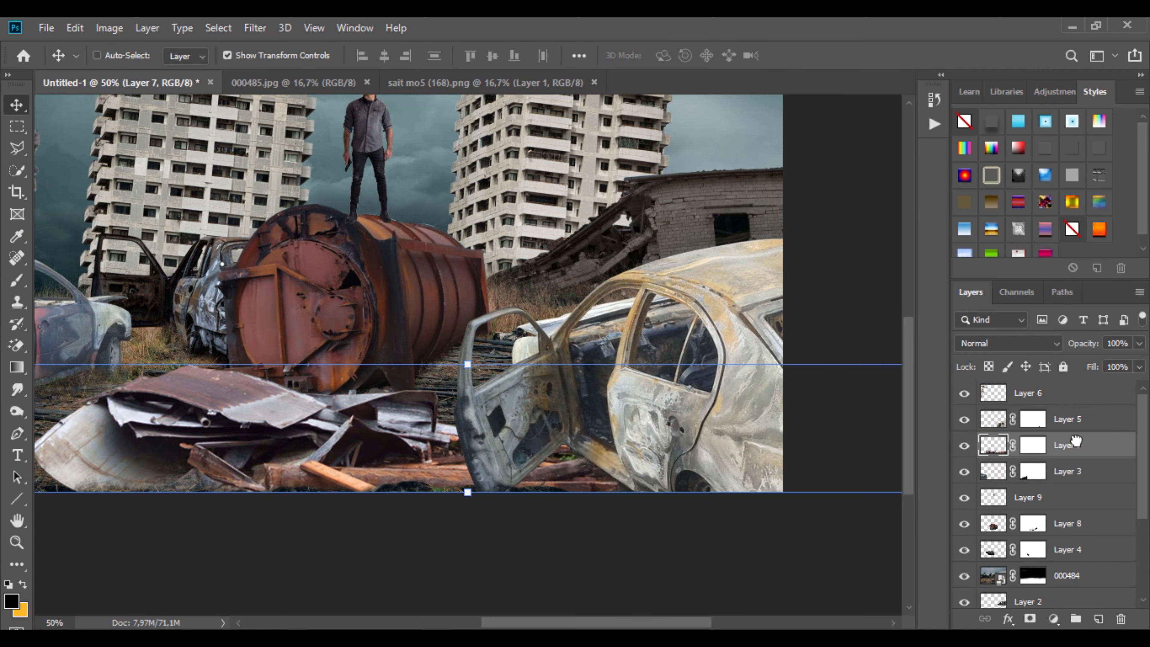
scroll(778, 446, "left", 3)
left_click_drag(530, 282, 359, 375)
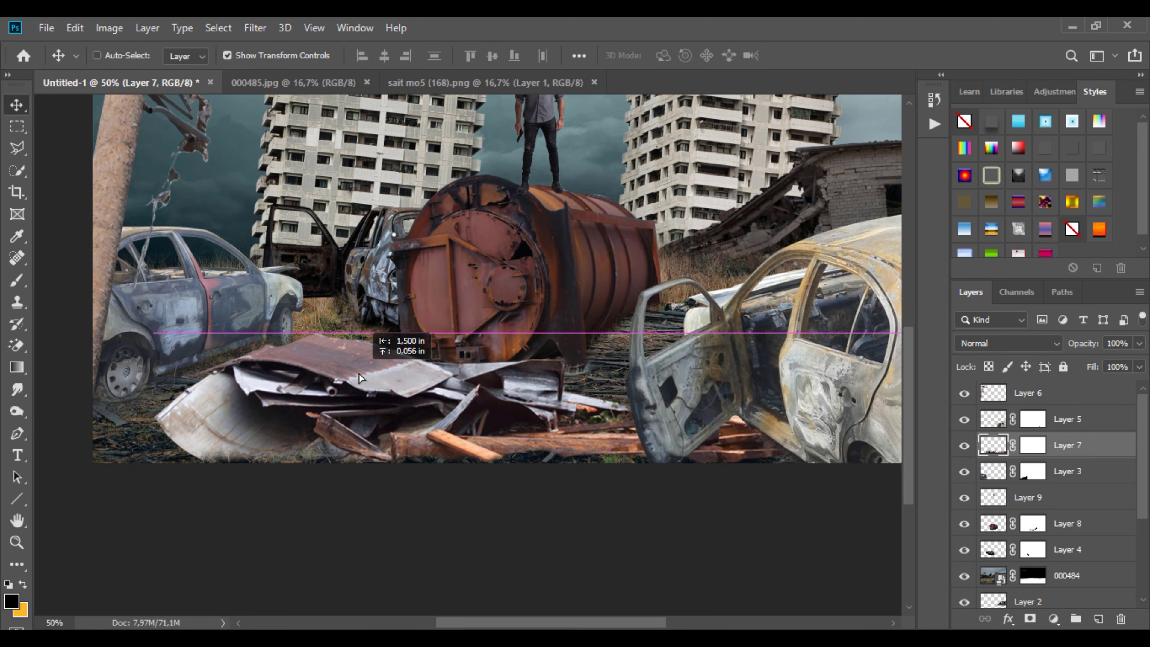
- Touch up the debris layer mask with an 80px brush and nudge the pile upward
key("b")
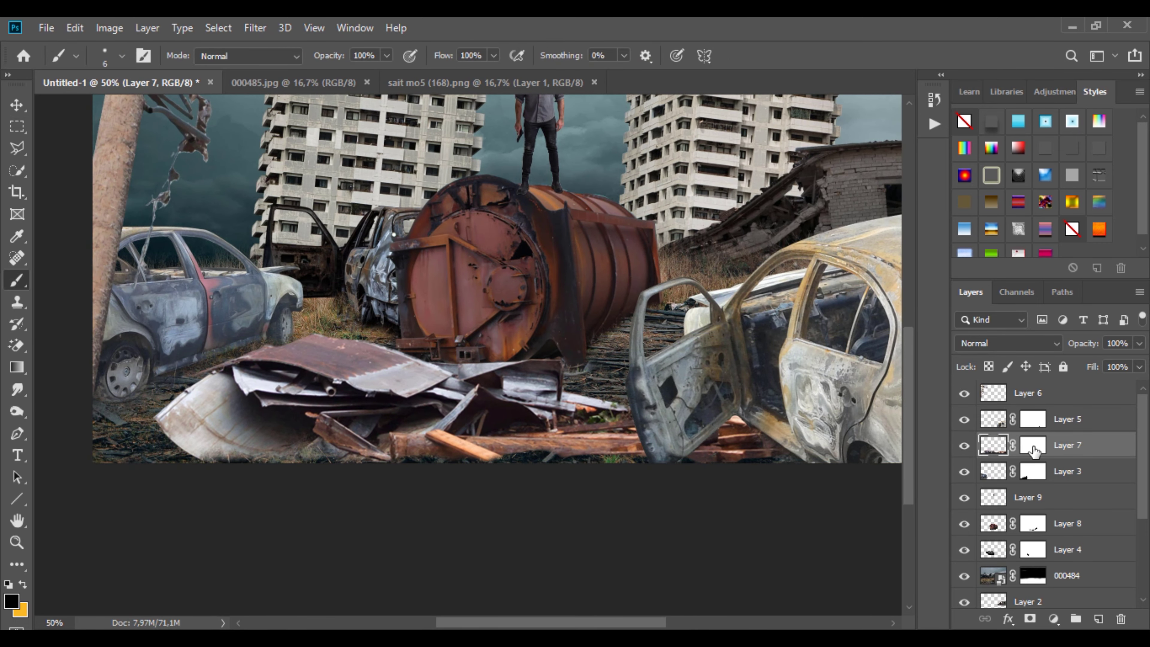
left_click(1033, 446)
key("d")
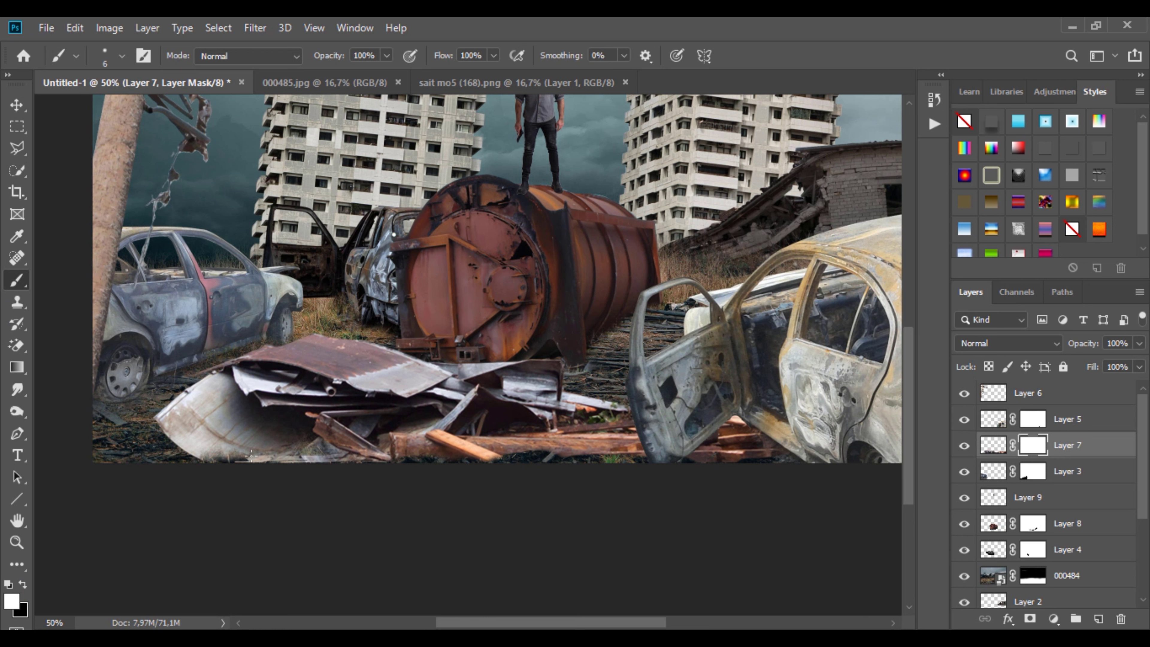
right_click(295, 435)
key("Return")
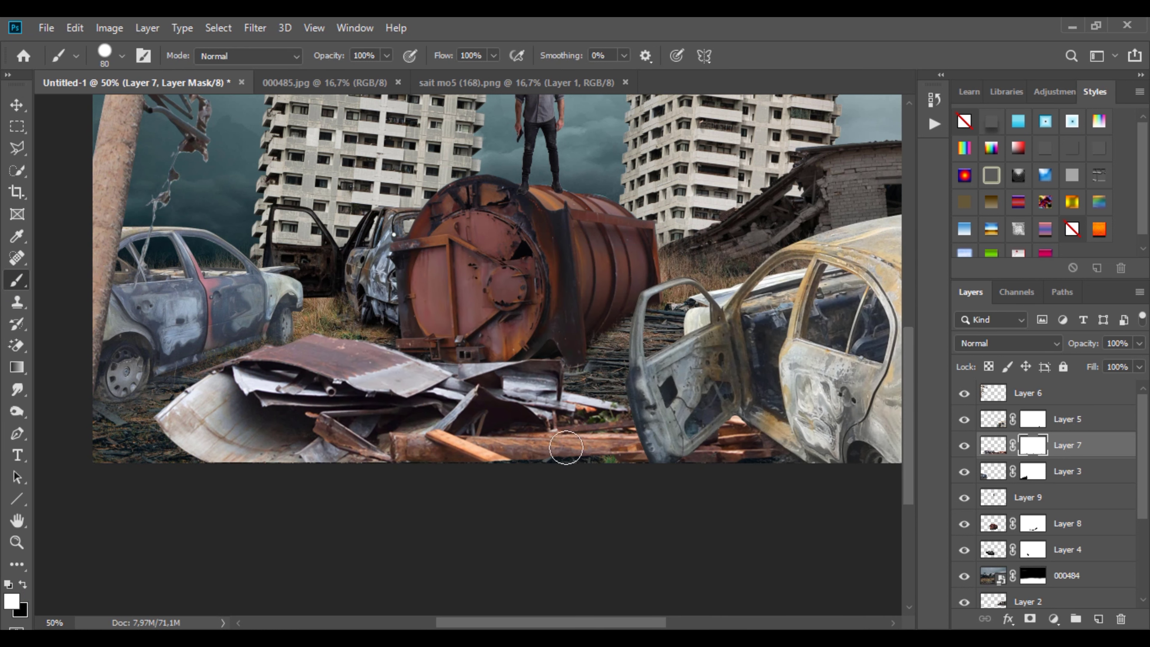
left_click(17, 103)
left_click_drag(260, 375, 256, 366)
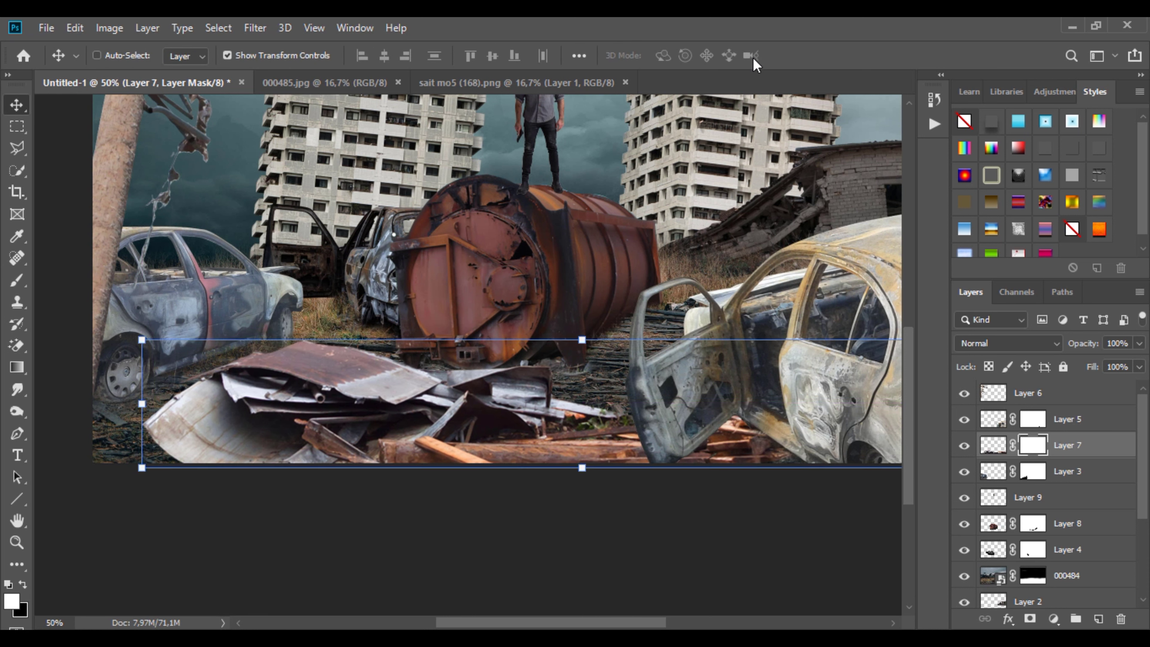
- Clip a Hue/Saturation layer to the debris, lowering Saturation to -53 and darkening it
key("m")
left_click(1055, 618)
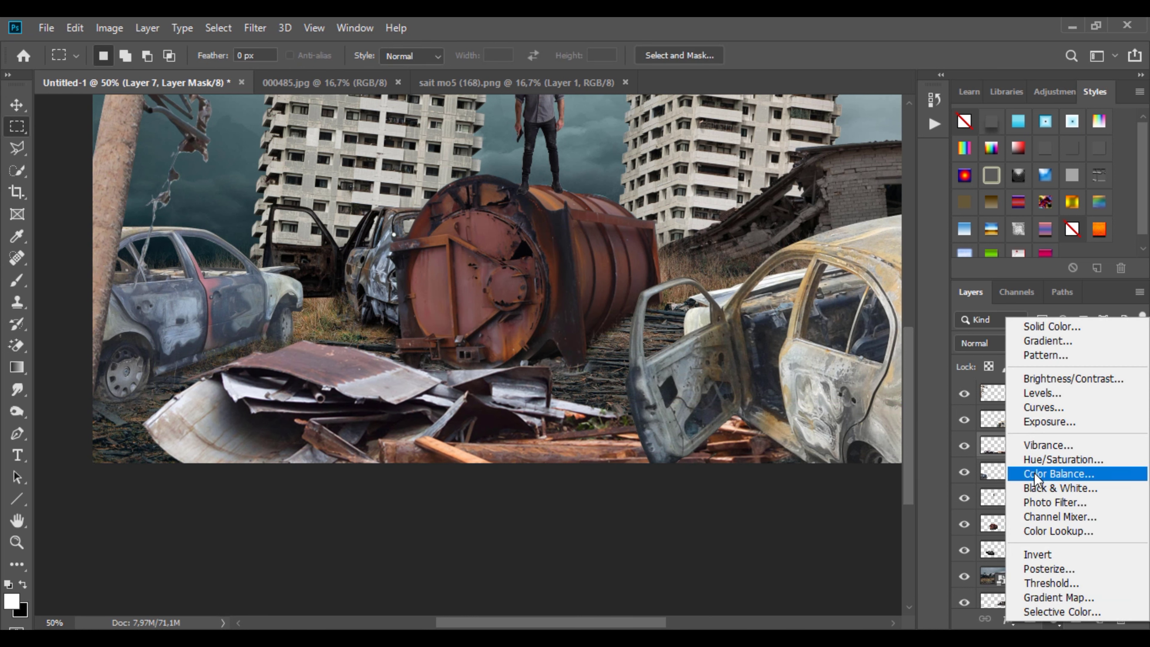
left_click(1037, 457)
left_click_drag(510, 438, 495, 438)
mouse_move(509, 408)
left_mouse_down()
mouse_move(456, 407)
mouse_move(483, 441)
left_mouse_up()
right_click(1083, 449)
left_click(887, 365)
left_click(654, 262)
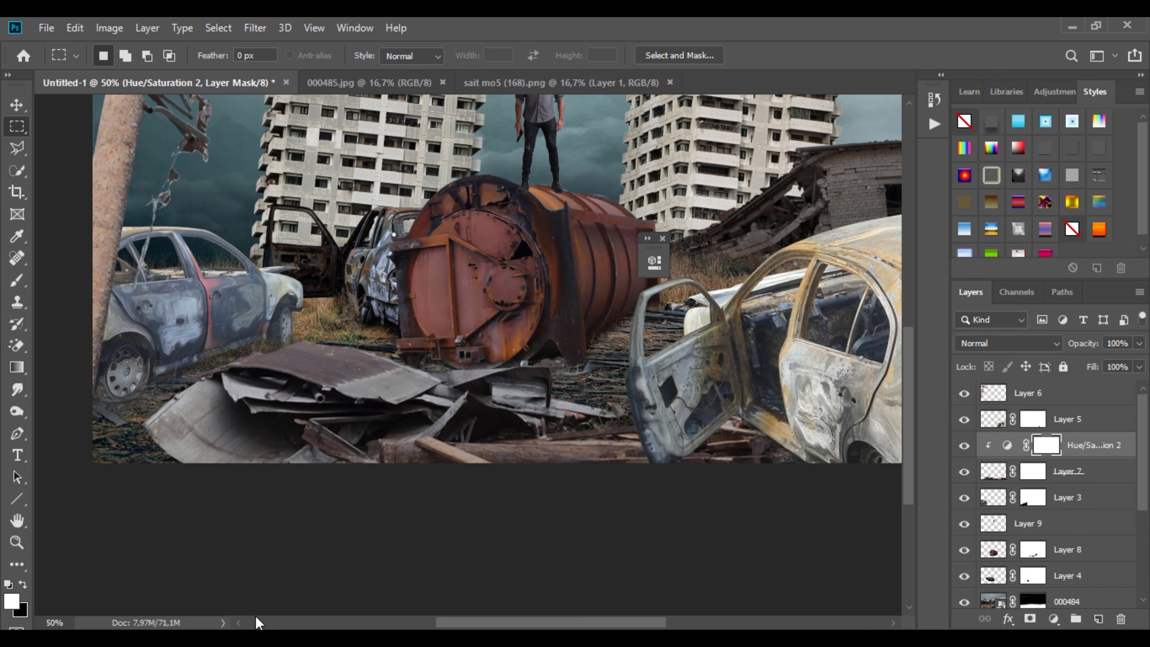
- Add a Color Balance layer above Layer 6 shifting midtones toward cyan (-37)
scroll(472, 354, "up", 3)
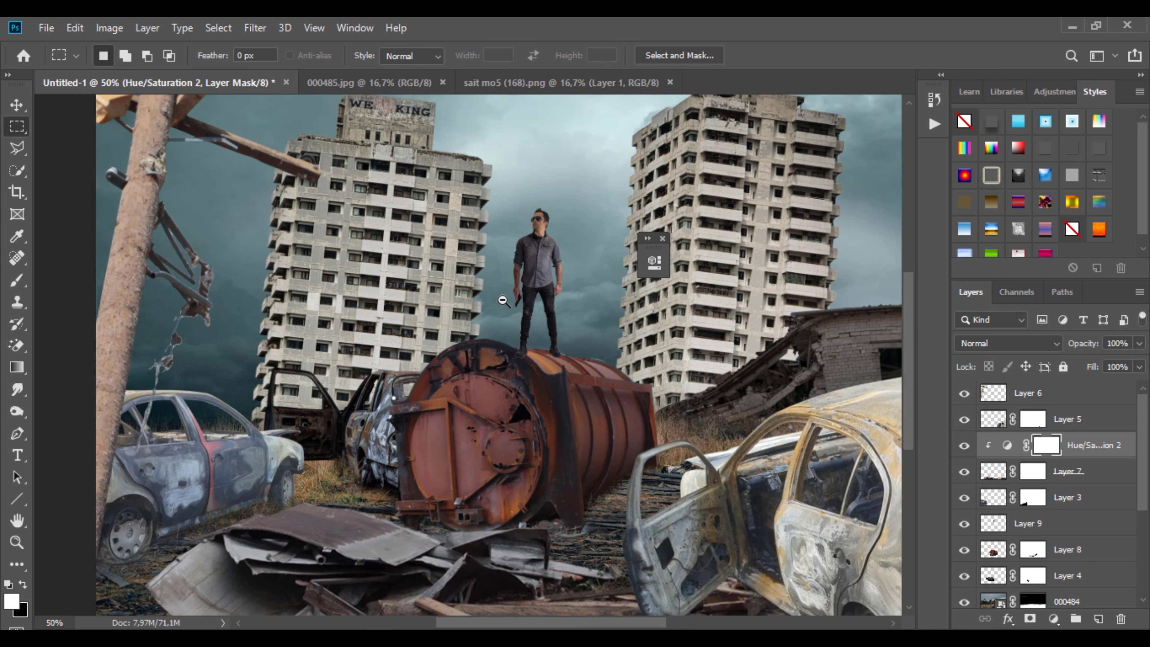
key("ctrl+minus")
left_click(1050, 399)
left_click(1054, 619)
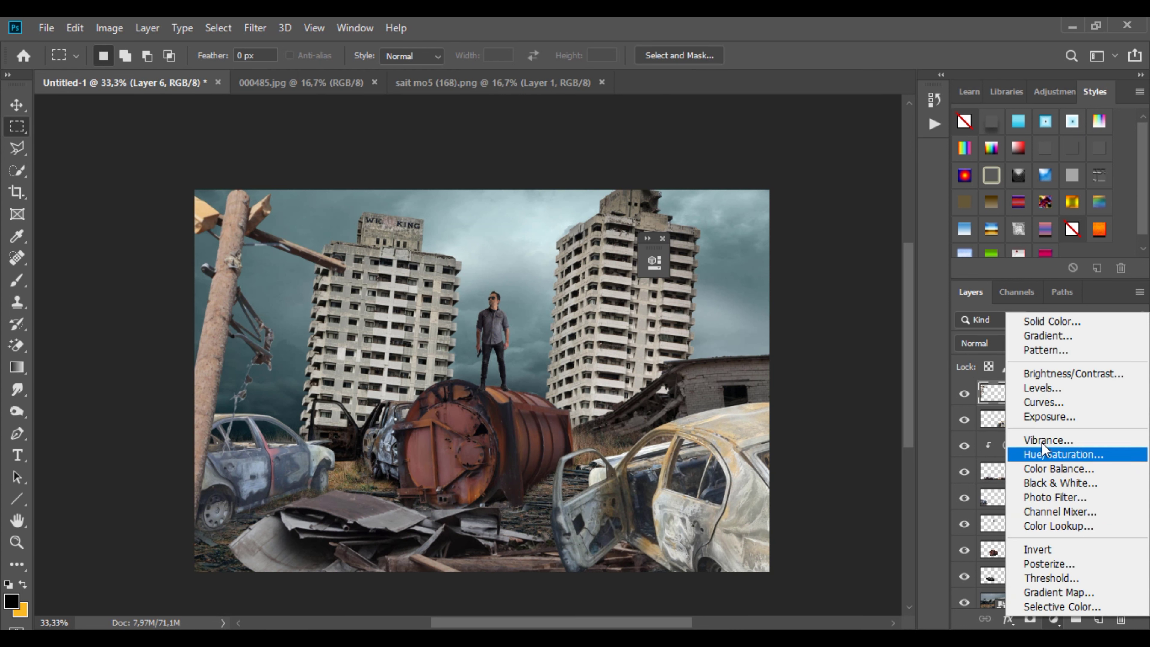
left_click(1055, 470)
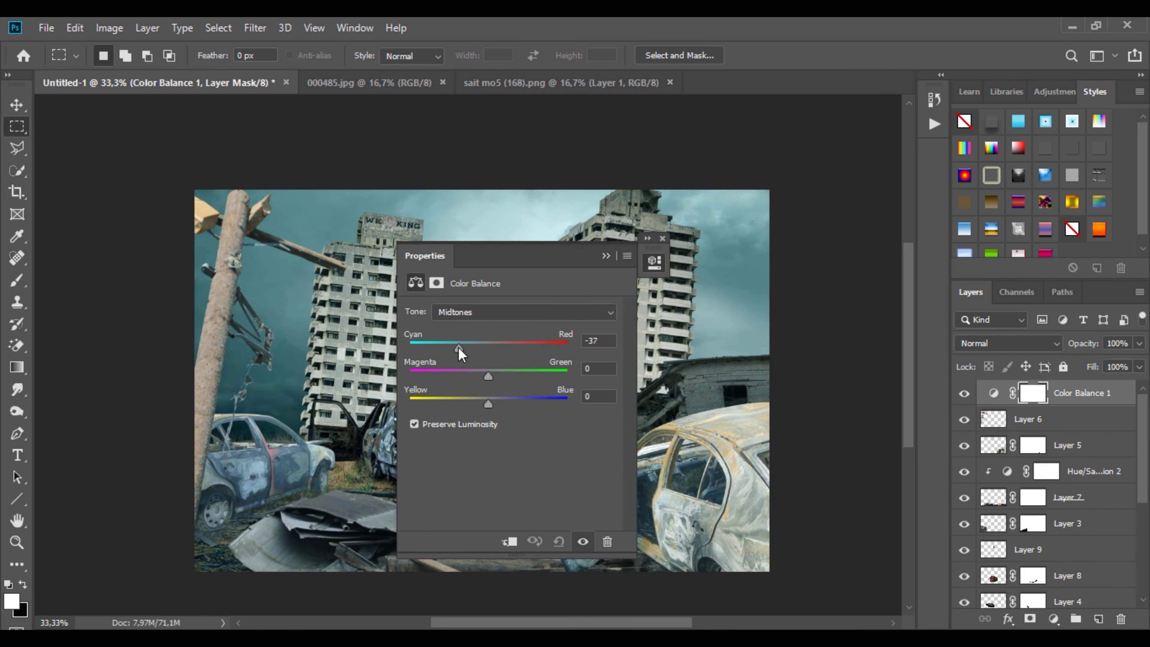
left_click_drag(459, 349, 485, 376)
left_click(606, 256)
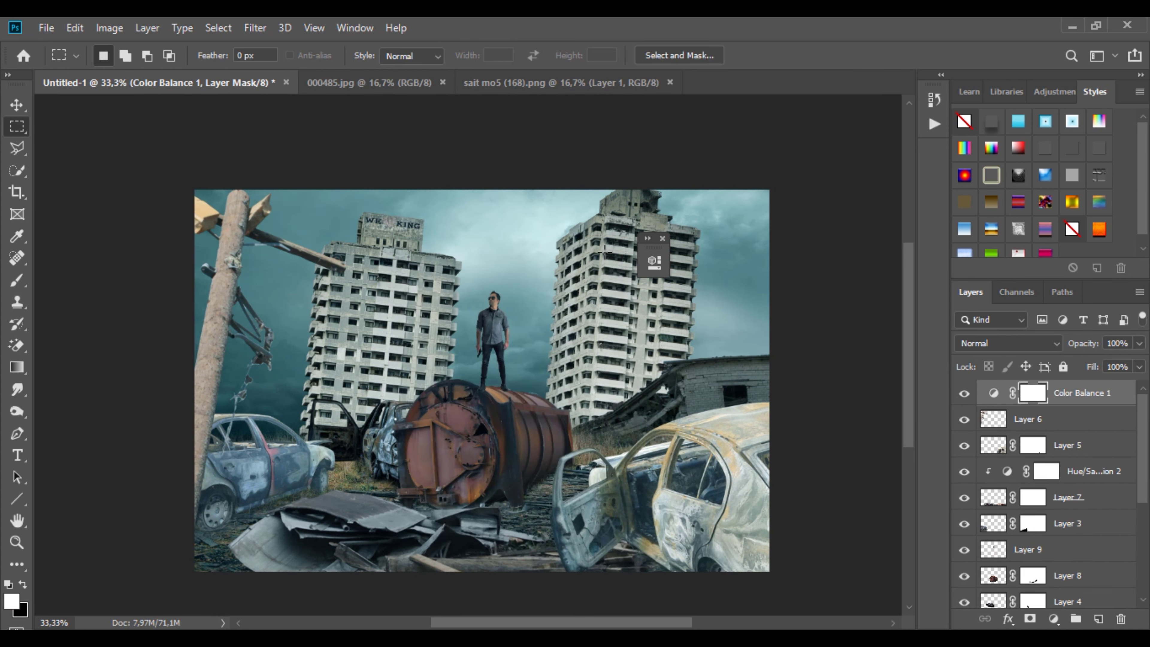
left_click(965, 420)
left_click(1028, 419)
- Darken the wooden pole on Layer 6 with a clipped Hue/Saturation layer and group them
left_click(1054, 619)
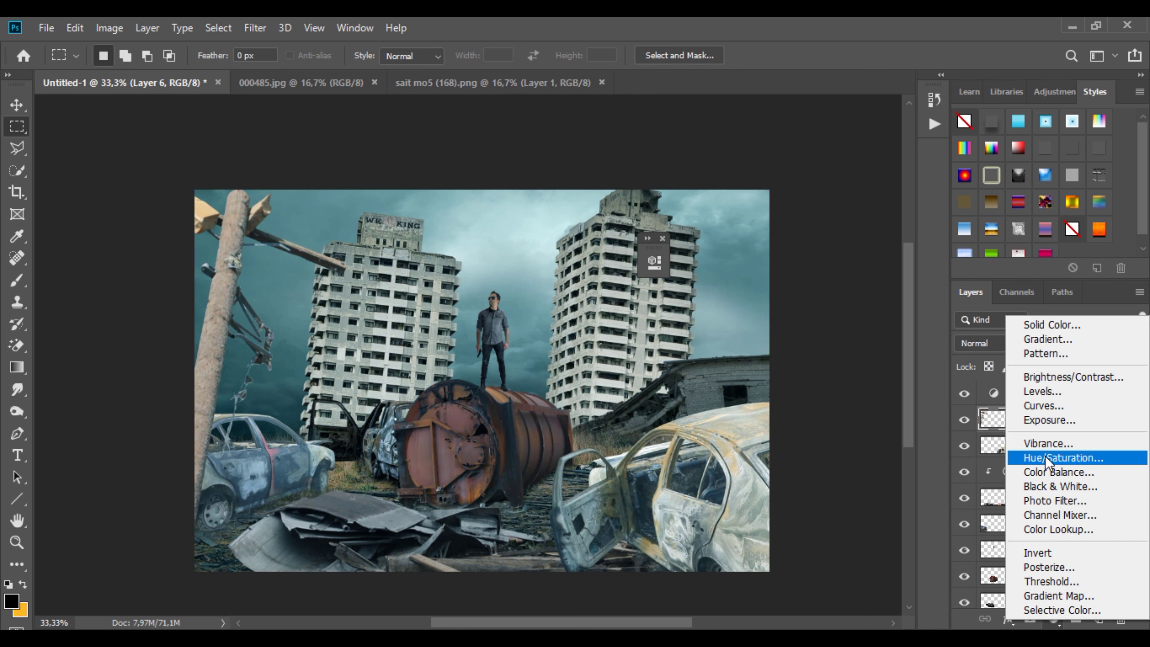
left_click(1048, 458)
right_click(1087, 419)
left_click(876, 339)
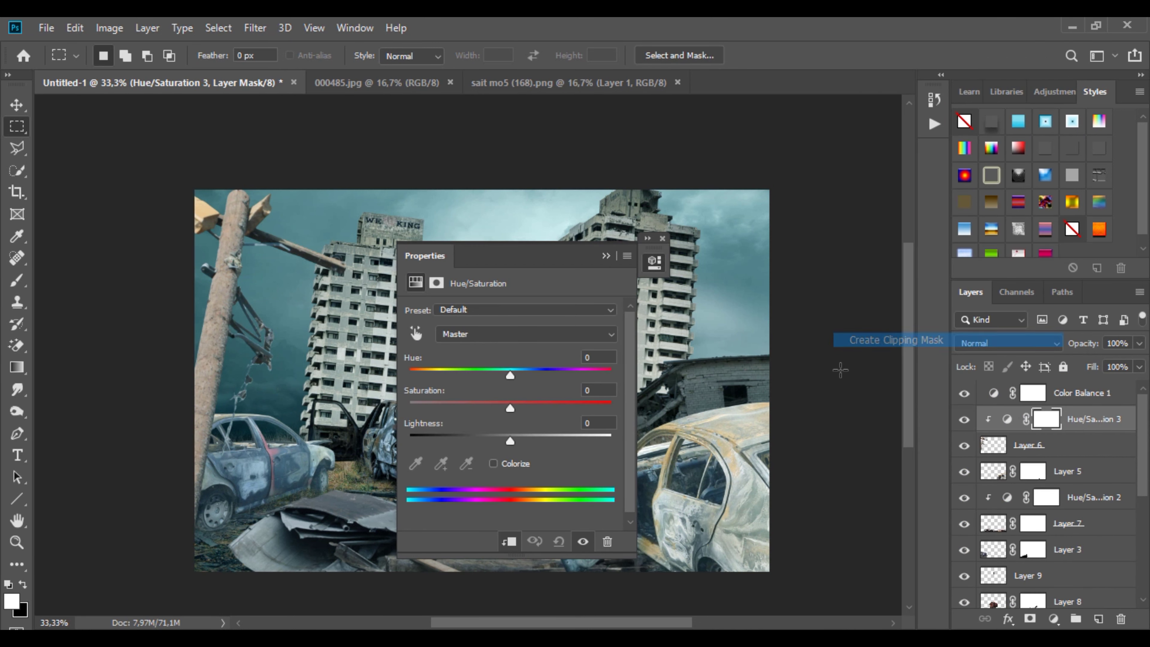
mouse_move(510, 438)
left_mouse_down()
mouse_move(486, 438)
mouse_move(437, 470)
left_mouse_up()
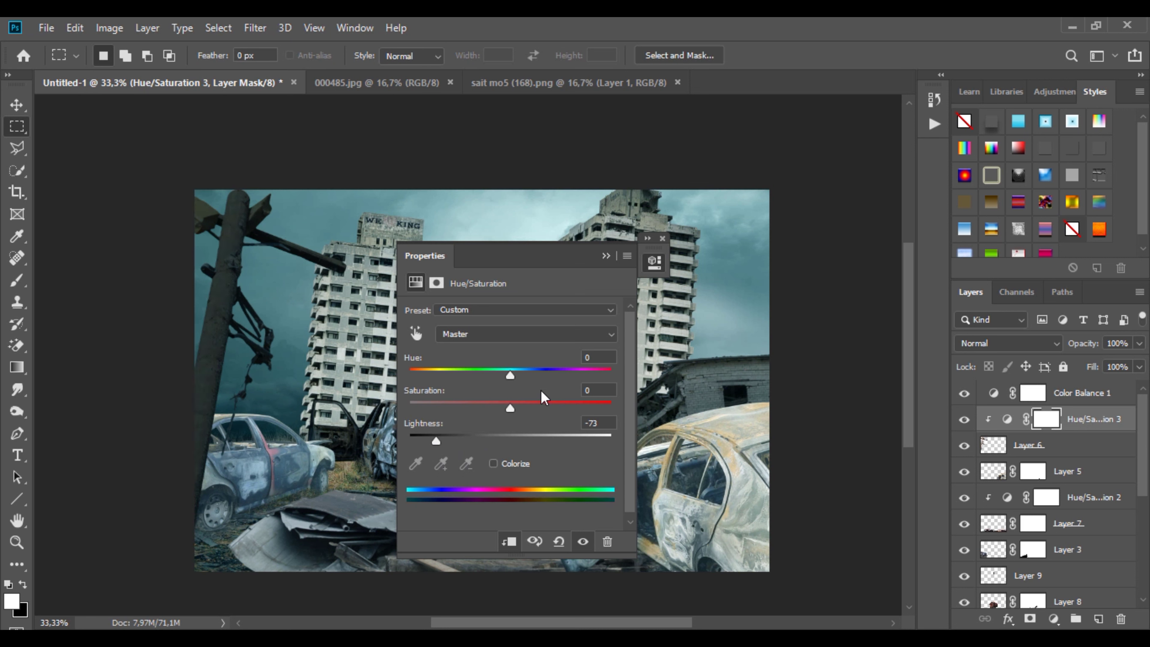
left_click(606, 256)
left_click(1082, 443, "shift")
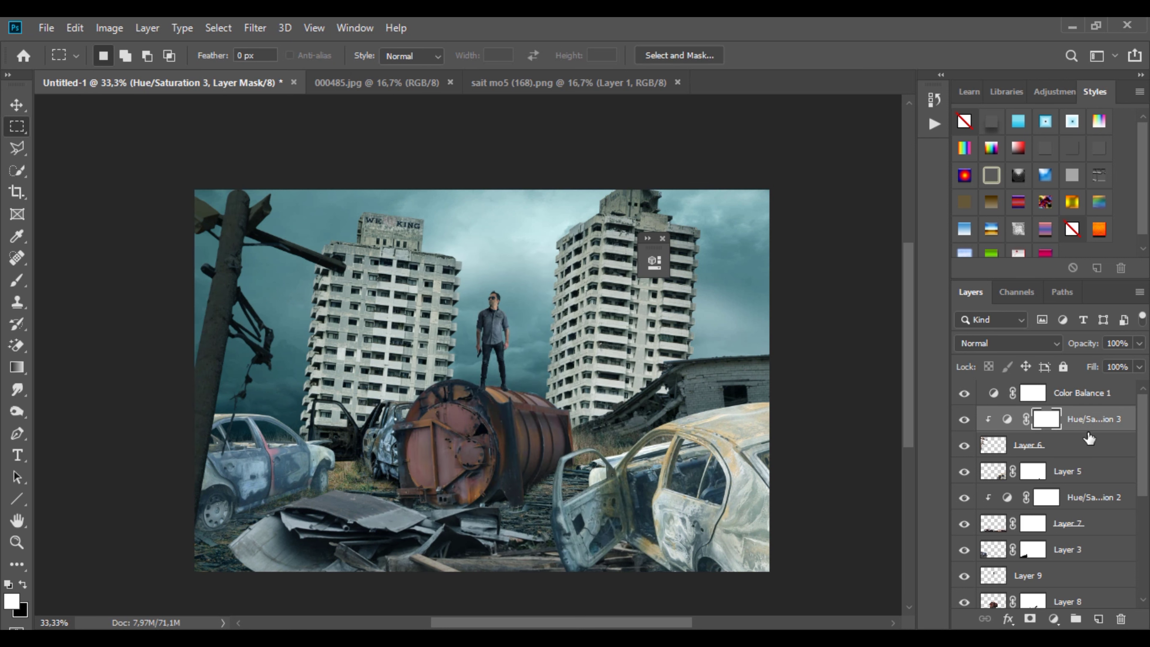
left_click_drag(1074, 614, 1076, 617)
type("ddirek")
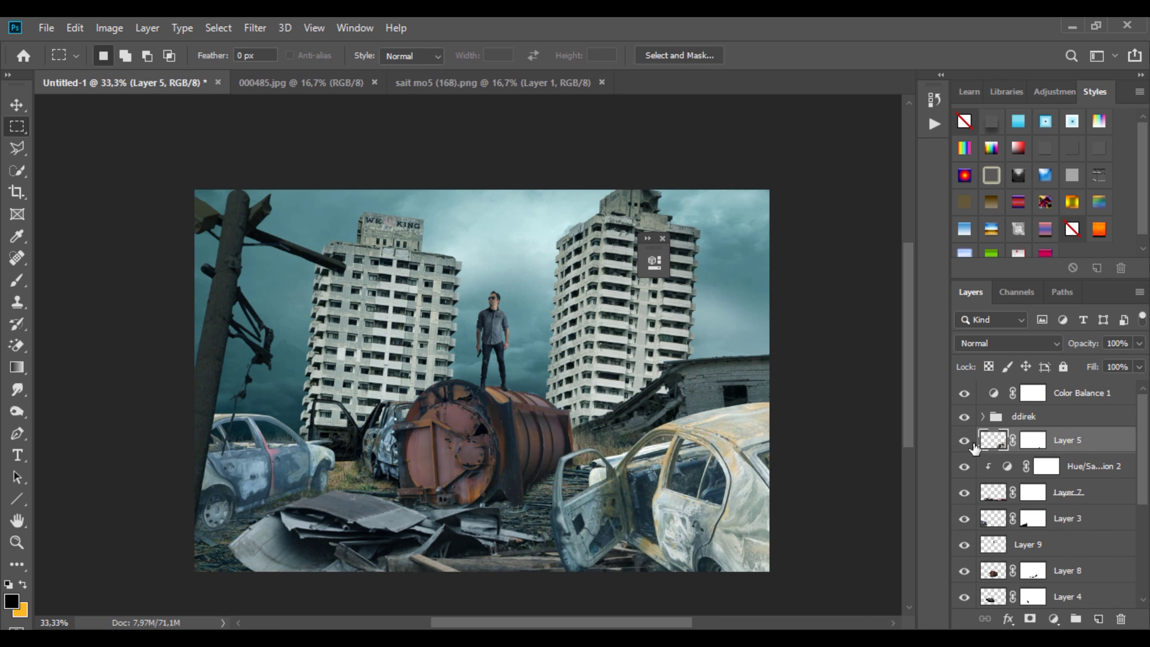
left_click(1055, 447)
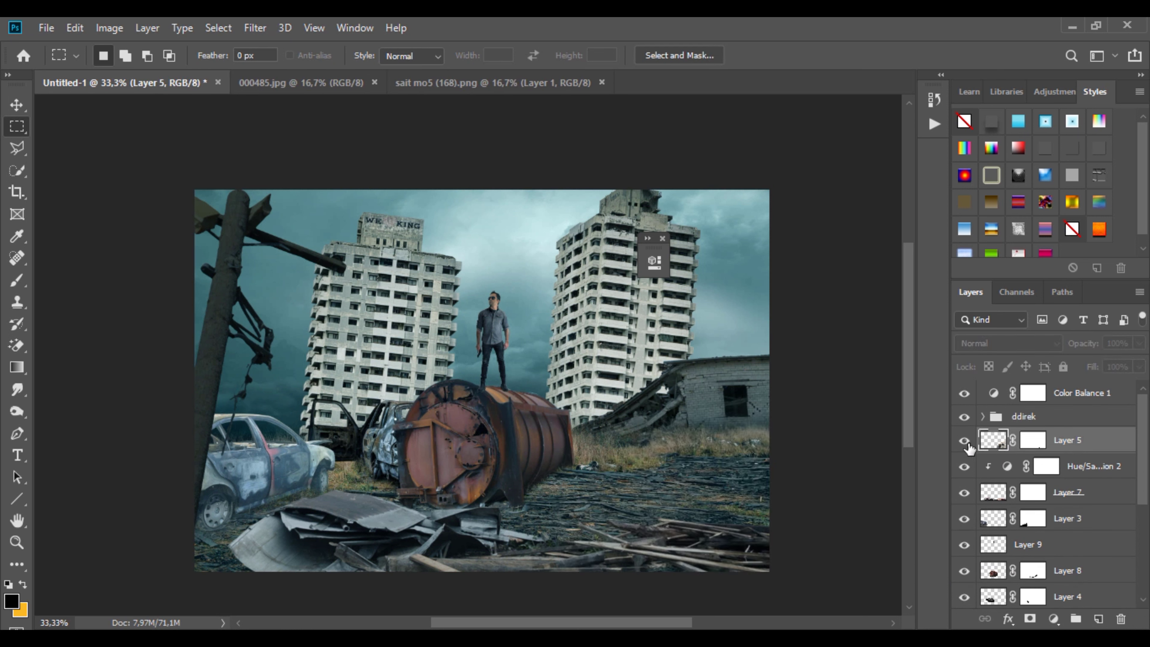
- Darken the burnt car on Layer 5 with a clipped Hue/Saturation layer
left_click(1053, 619)
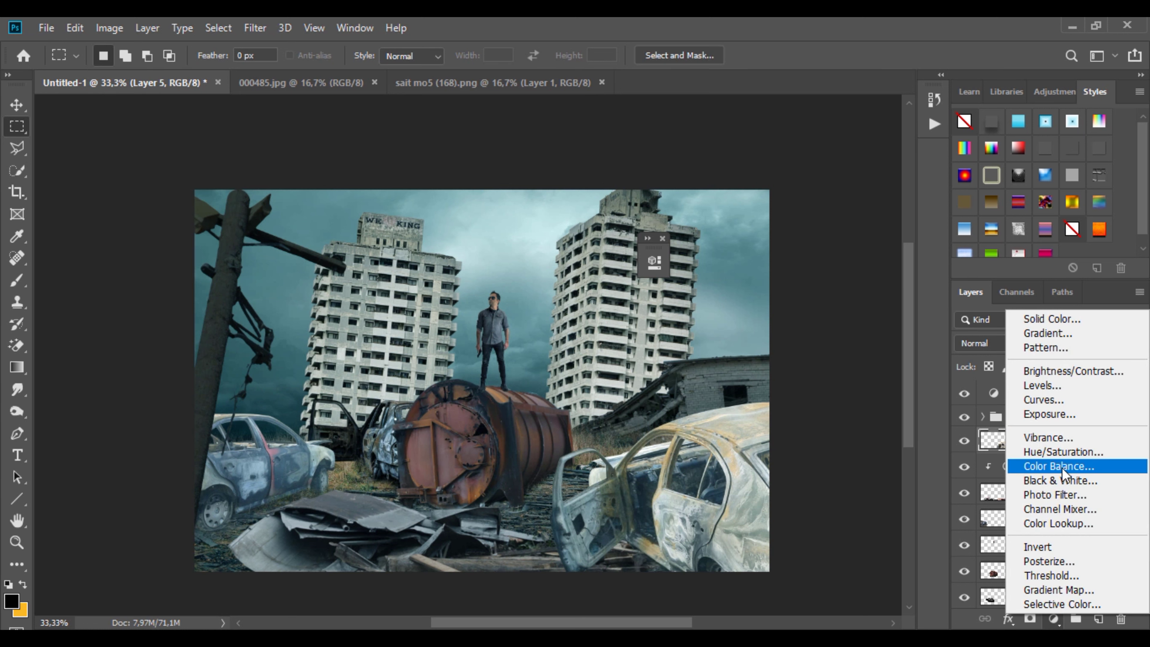
left_click(1055, 453)
left_click_drag(510, 439, 454, 440)
right_click(1073, 440)
left_click(906, 338)
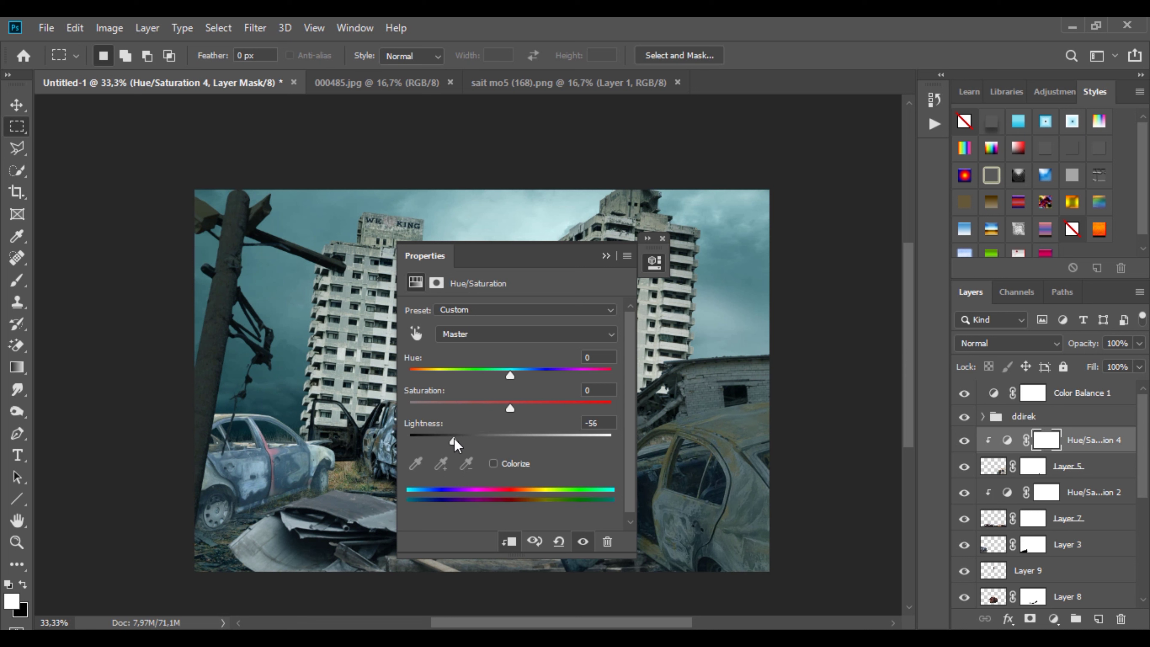
left_click_drag(510, 409, 518, 408)
left_click_drag(454, 441, 448, 441)
left_click(606, 255)
- Clip a darkening Curves layer to the car and group it with its adjustments as araba1
left_click(1054, 619)
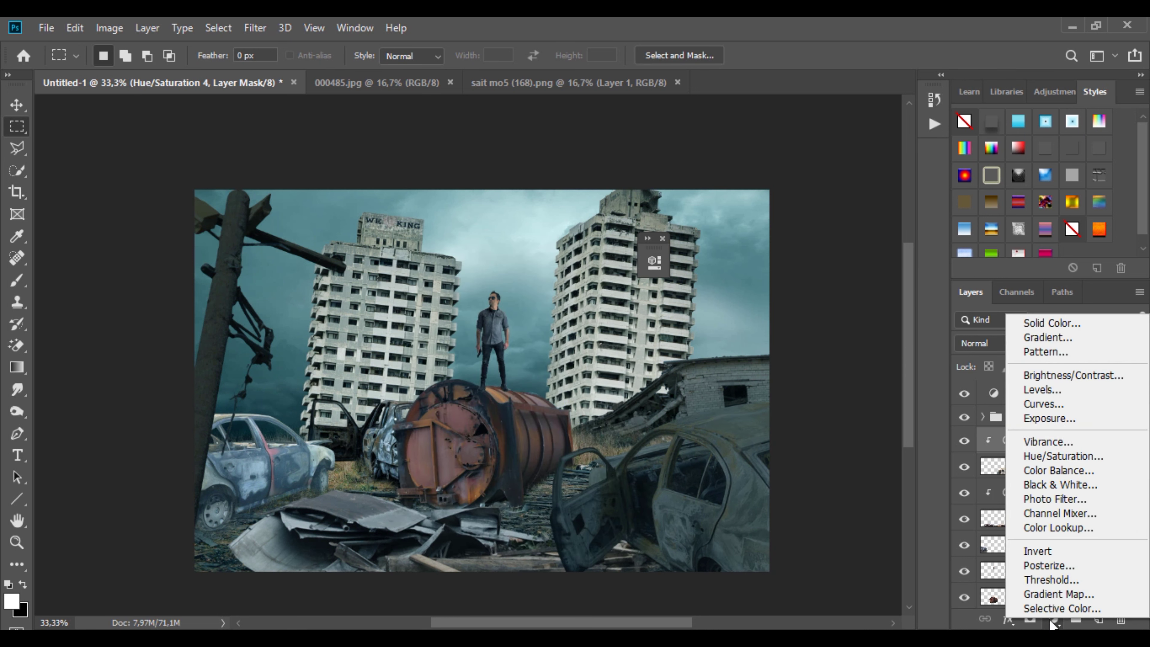
left_click(1040, 406)
right_click(1085, 440)
left_click(957, 340)
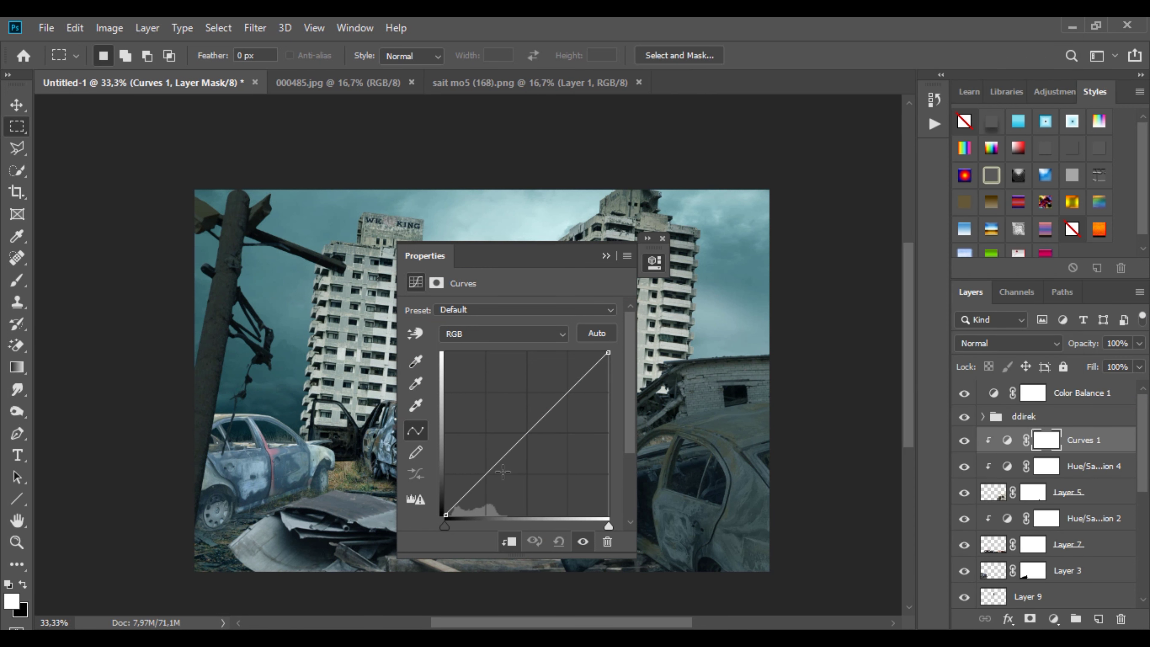
mouse_move(522, 438)
left_mouse_down()
mouse_move(522, 462)
mouse_move(453, 532)
mouse_move(458, 524)
left_mouse_up()
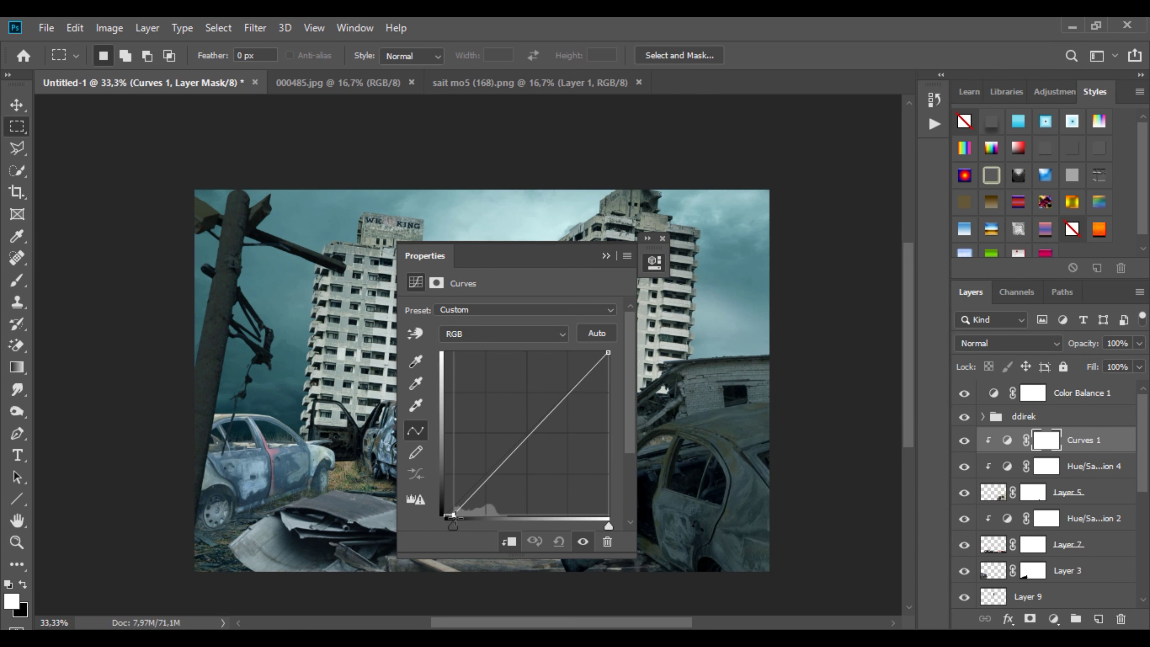
left_click(606, 256)
left_click(1086, 466, "ctrl")
mouse_move(1085, 473)
left_mouse_down()
mouse_move(1089, 567)
mouse_move(1076, 619)
left_mouse_up()
type("araba")
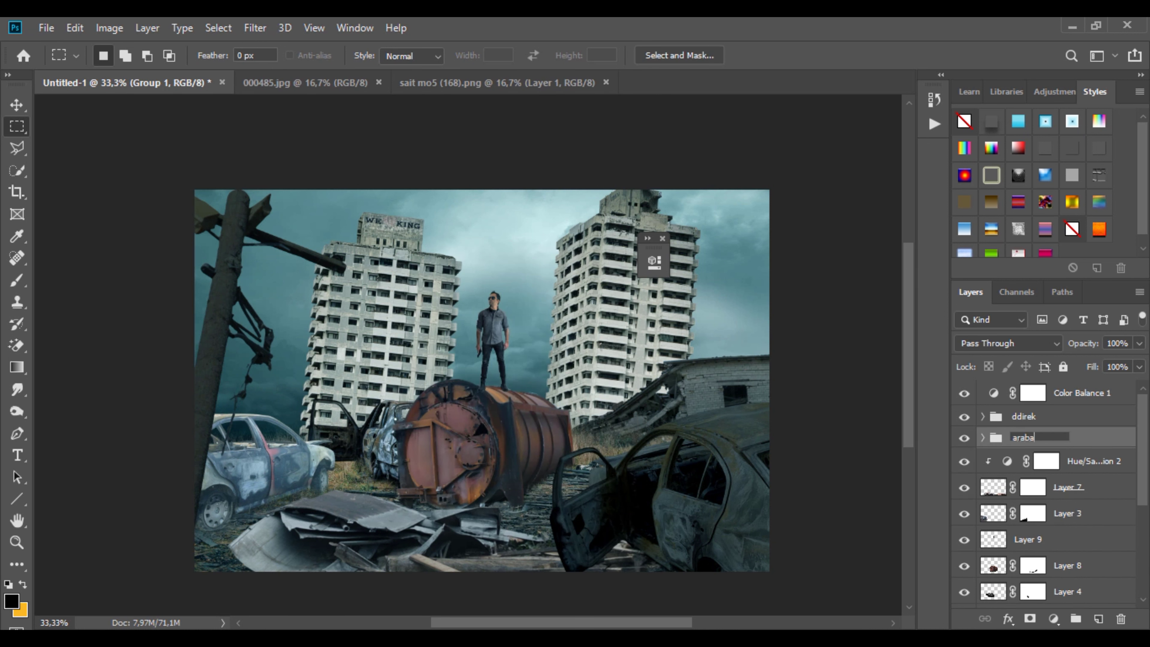
type("1")
key("Return")
- Group Hue/Saturation 2 with Layer 7 as tahta
left_click(1092, 461)
left_click(1074, 491, "shift")
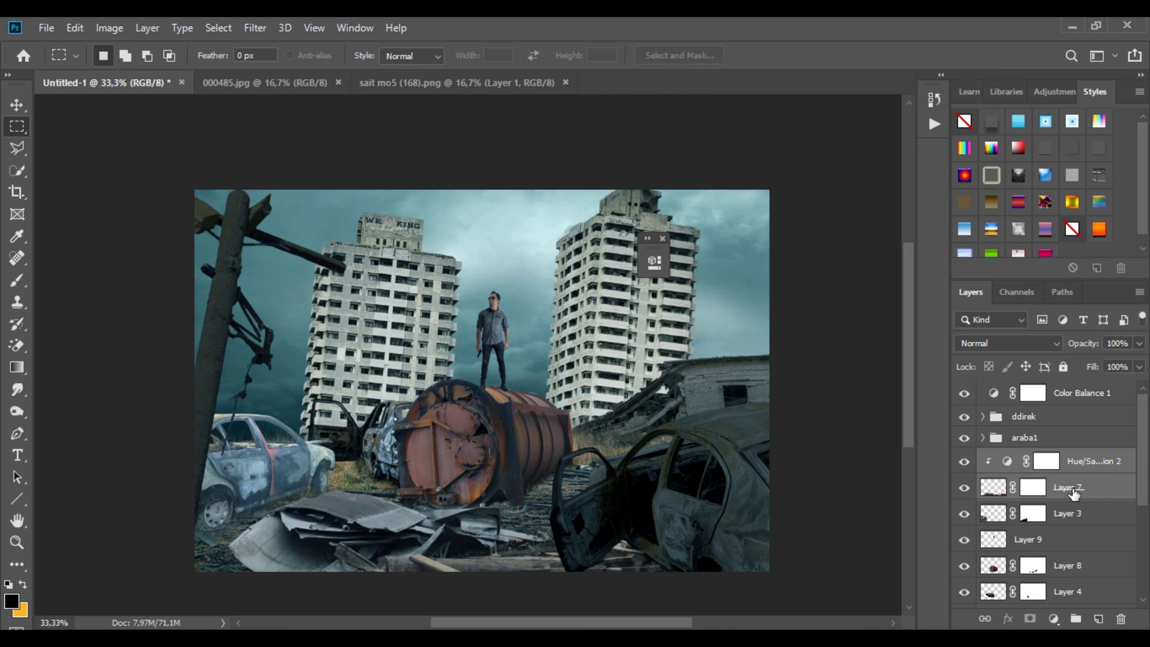
left_click(966, 488)
left_click_drag(1084, 493, 1076, 619)
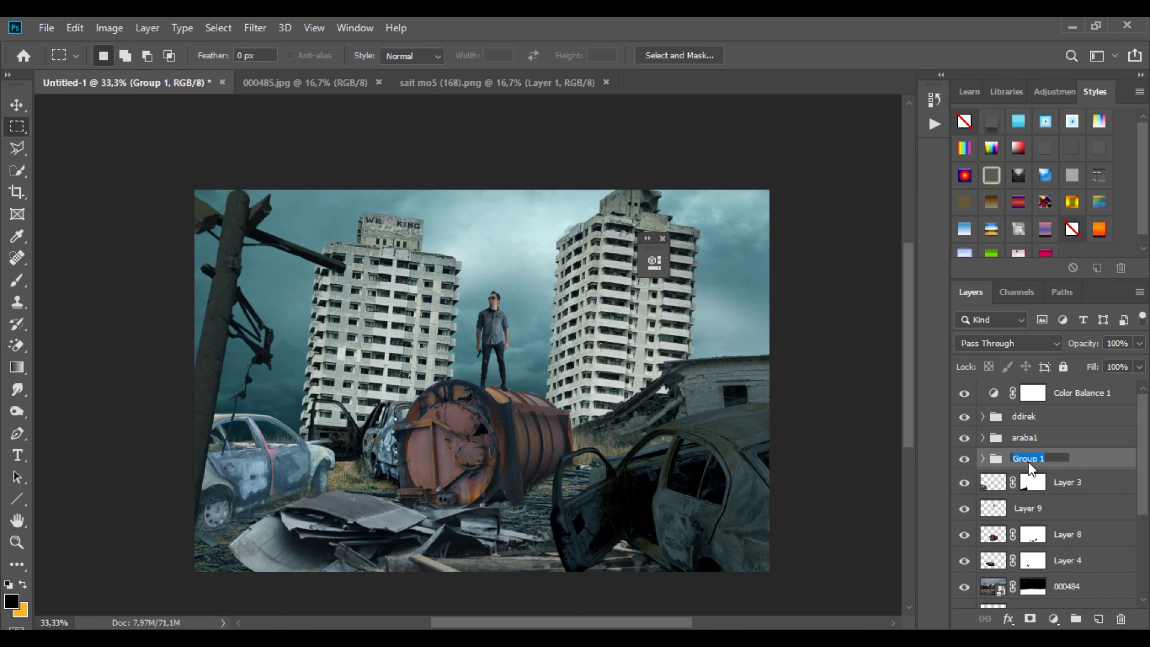
type("tahta")
key("Return")
left_click(992, 482)
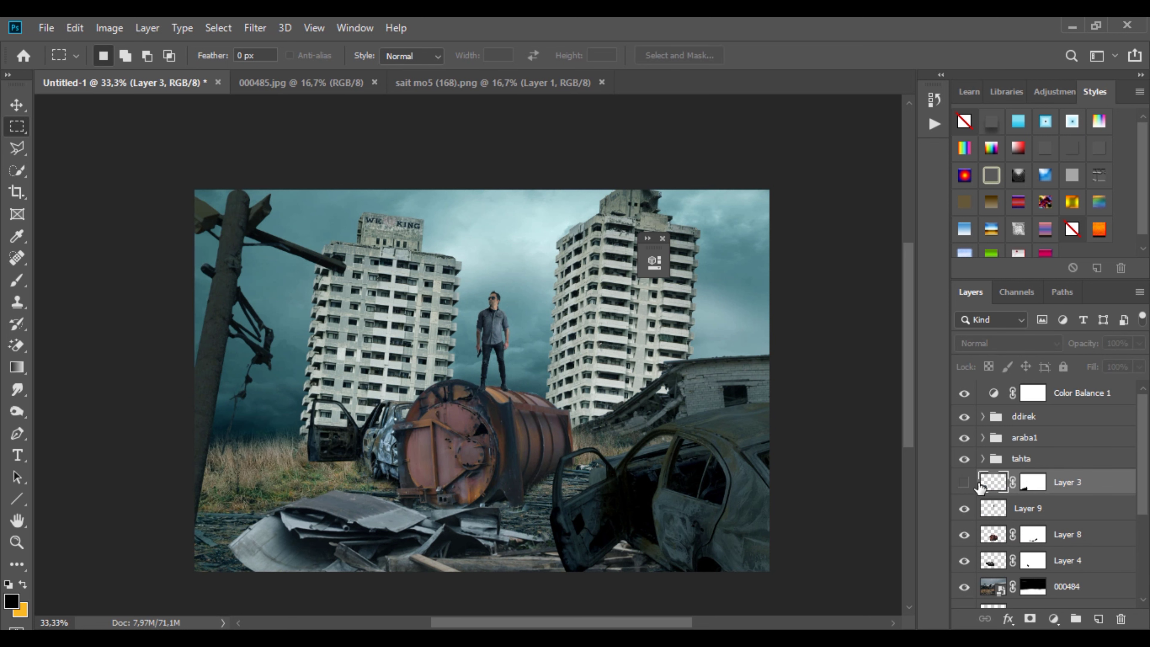
left_click(964, 483)
- Clip a Curves layer to the Layer 3 car, raising the black point and lowering highlights
left_click(1054, 619)
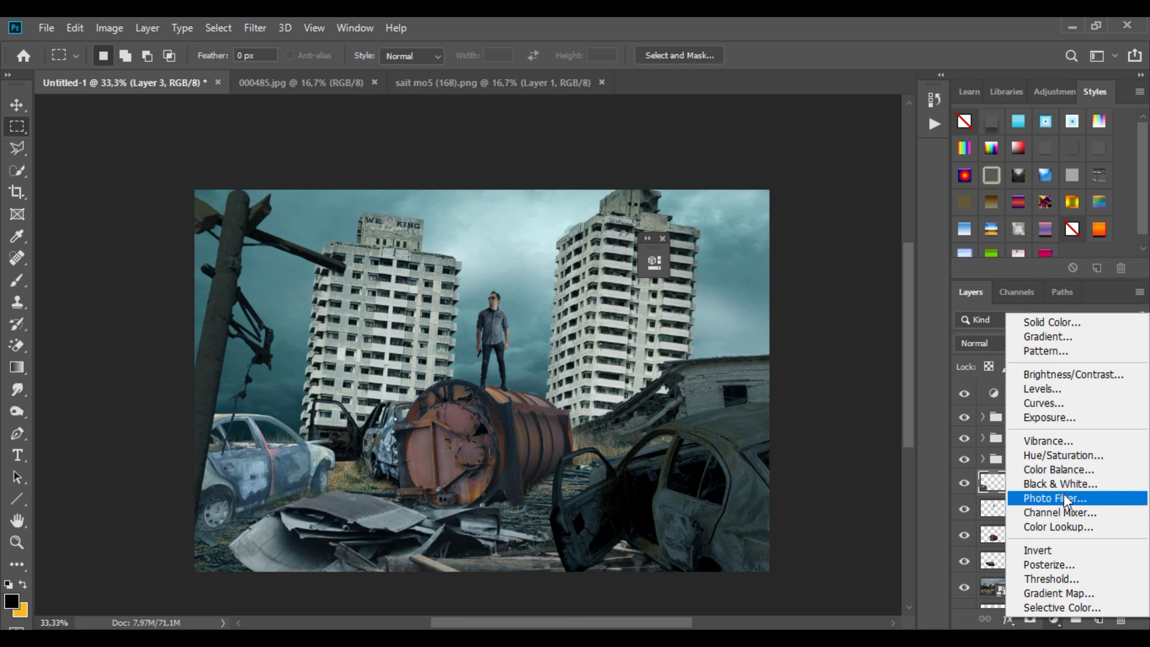
left_click(1038, 410)
right_click(1073, 482)
left_click(907, 340)
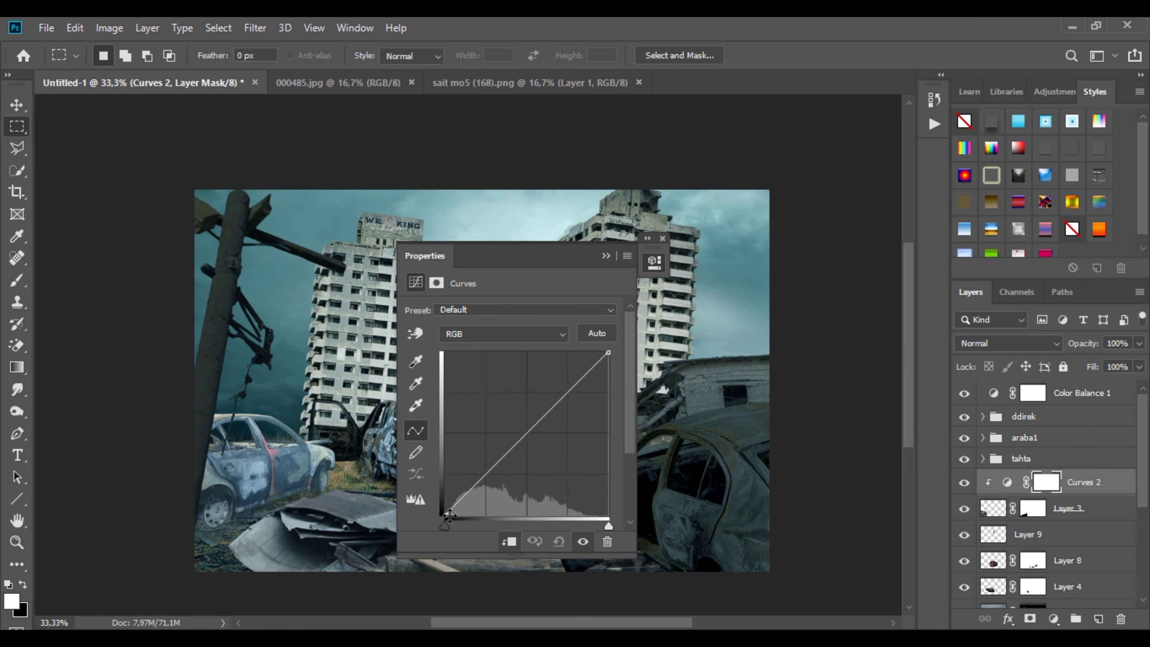
left_click_drag(445, 526, 471, 526)
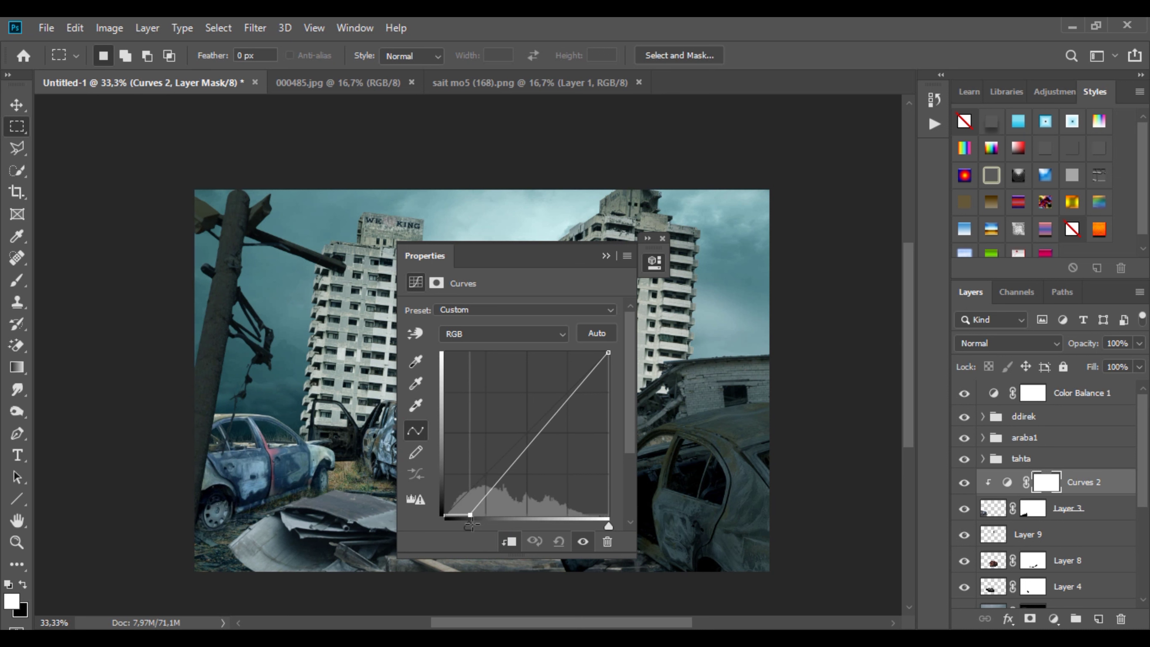
left_click_drag(609, 351, 605, 396)
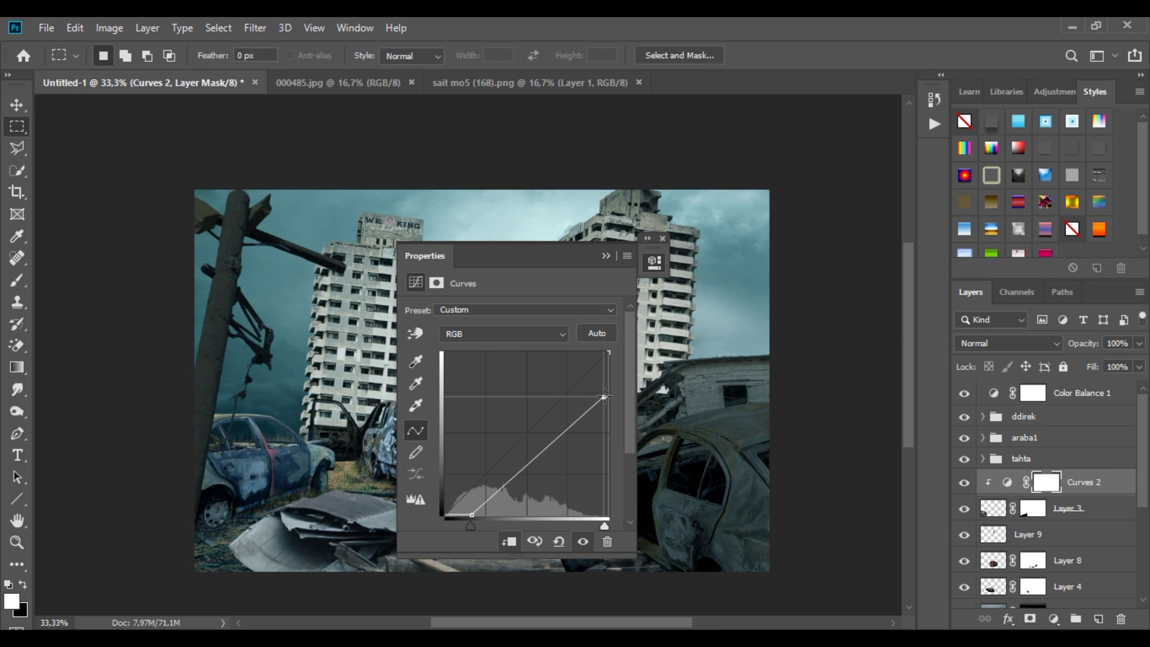
left_click(601, 265)
- Clip a Hue/Saturation layer reducing the car's saturation and lightness, and group all as araba2
left_click(1054, 619)
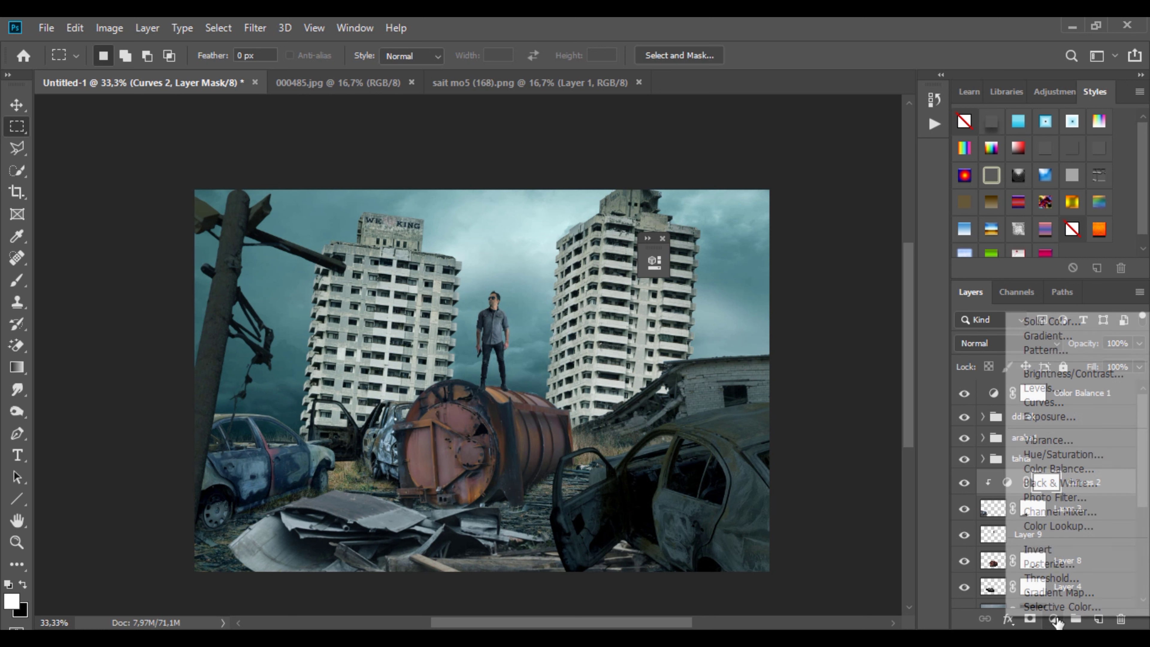
left_click(1056, 453)
right_click(1074, 482)
left_click(943, 343)
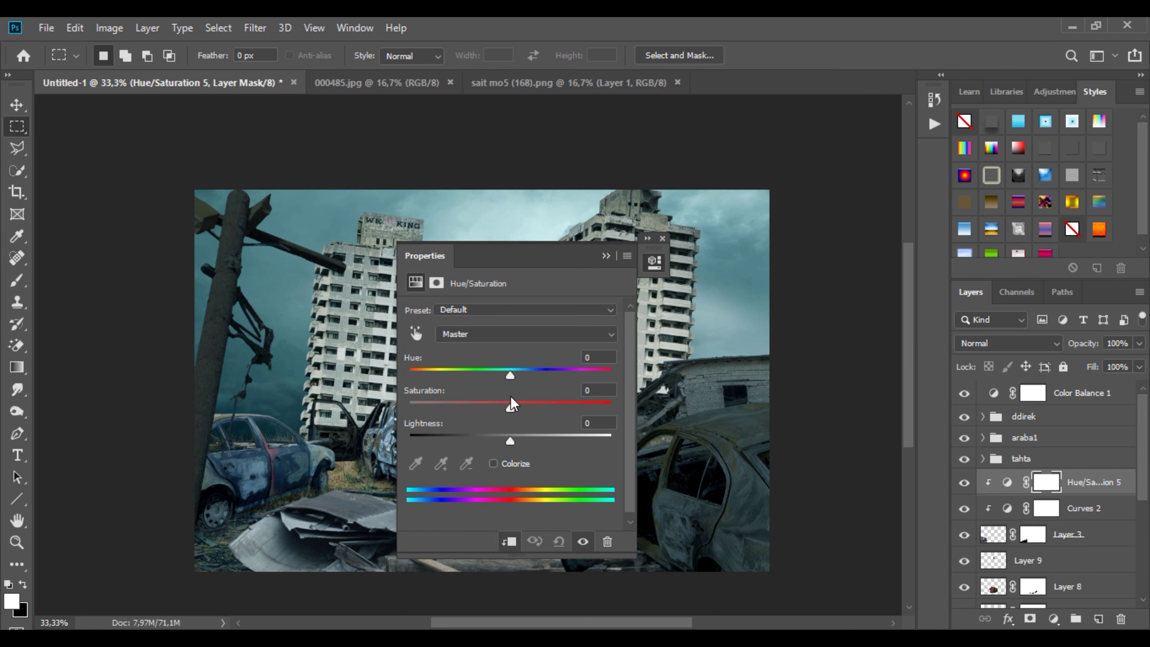
mouse_move(538, 378)
left_mouse_down()
mouse_move(513, 378)
mouse_move(508, 403)
mouse_move(477, 409)
mouse_move(504, 443)
left_mouse_up()
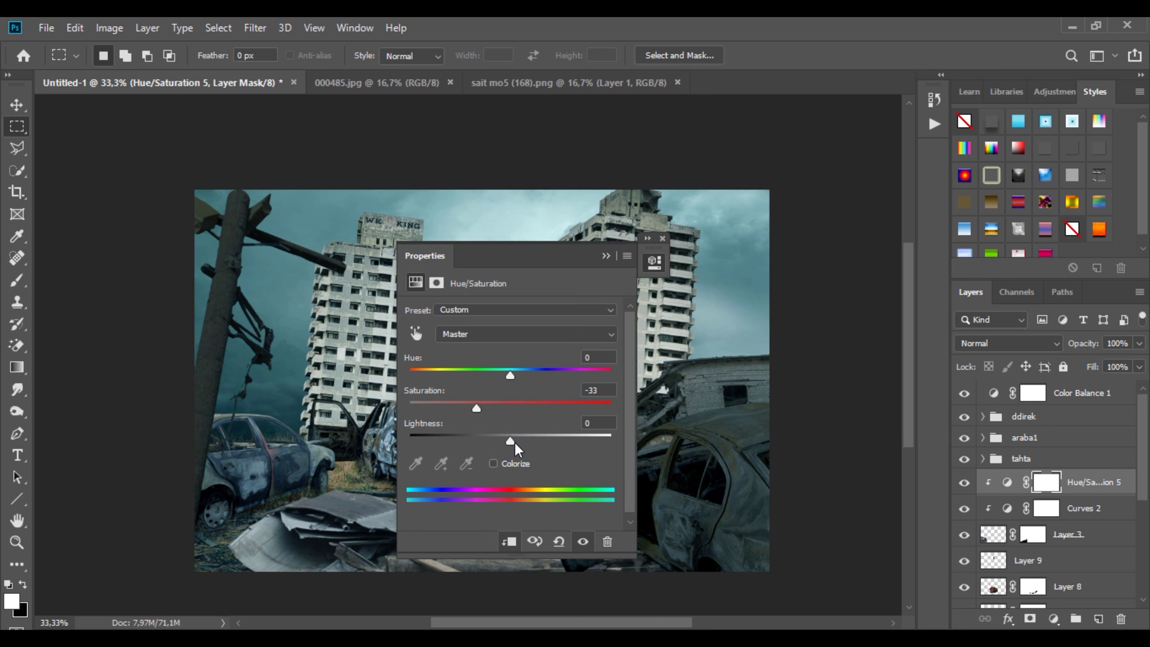
left_click(609, 272)
left_click(1081, 531, "shift")
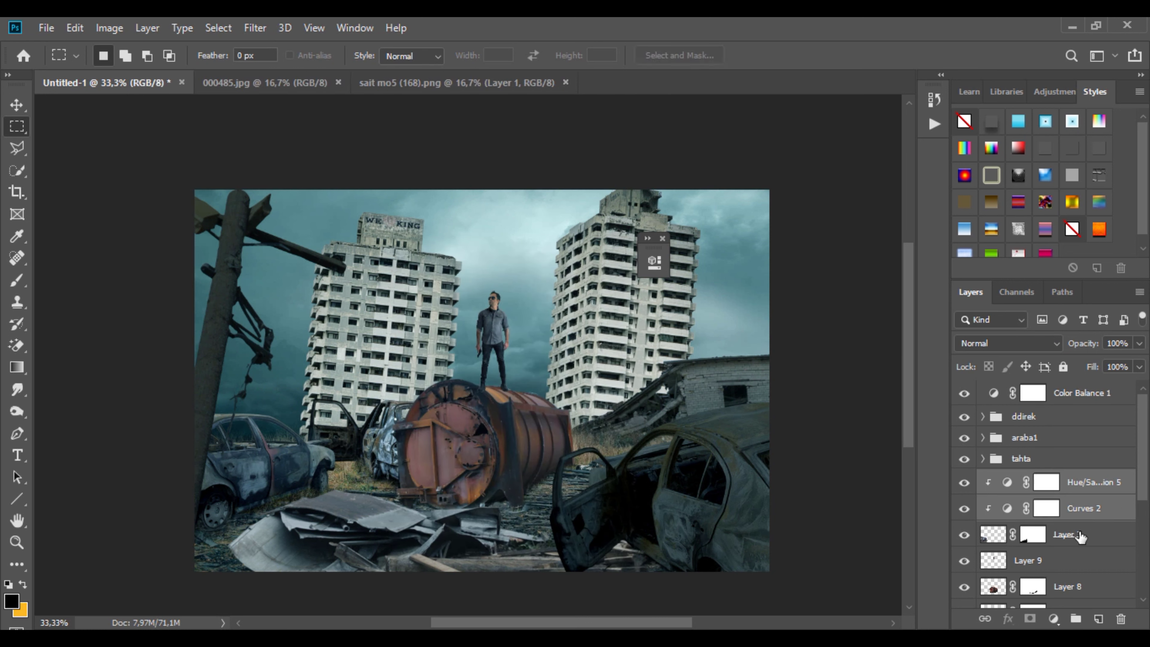
left_click_drag(1080, 531, 1075, 607)
type("araba2")
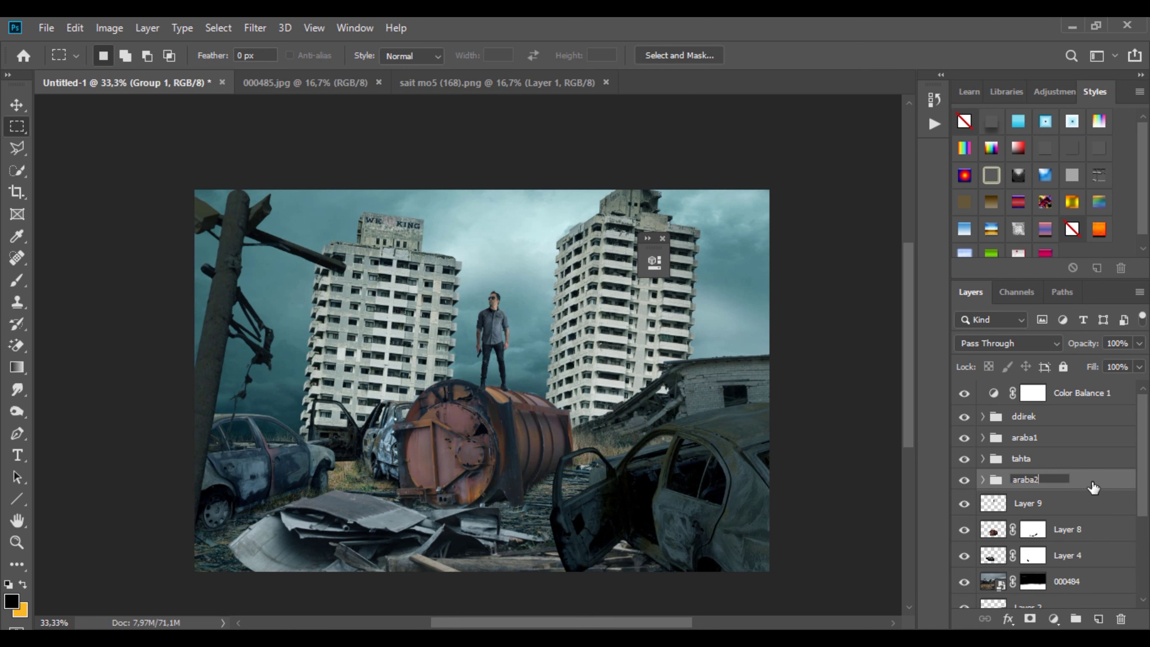
key("Return")
- Darken the Layer 8 tank with clipped Hue/Saturation (Saturation -26, Lightness -31) and group it as rust
left_click(1000, 511)
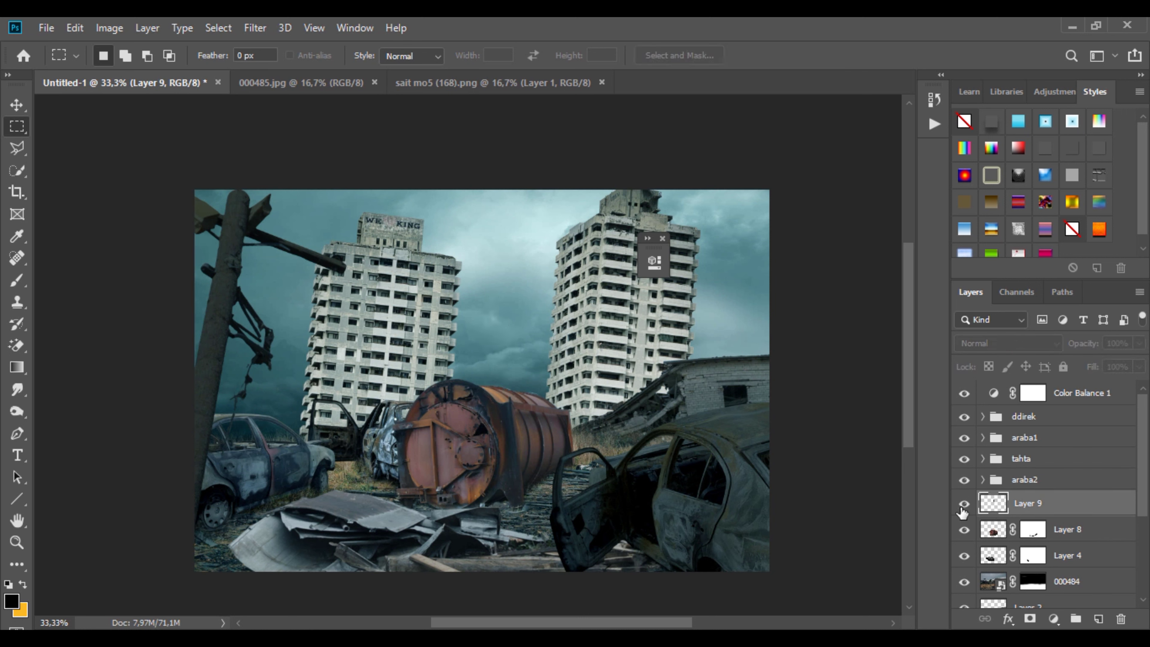
left_click(1058, 534)
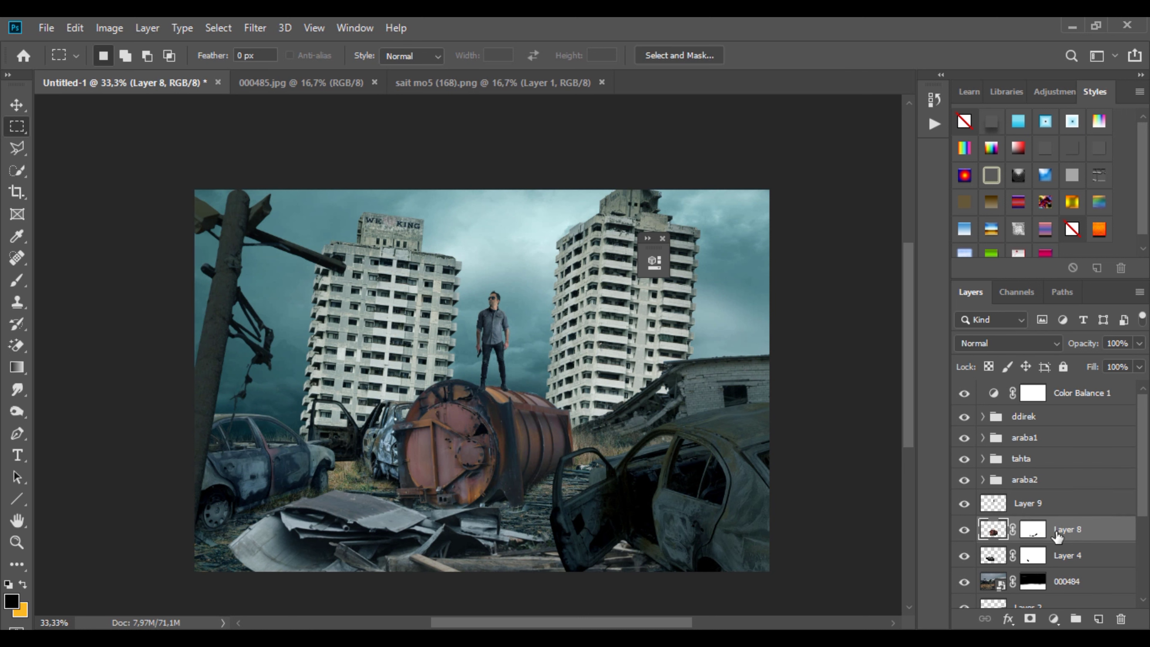
left_click(1054, 619)
left_click(1056, 390)
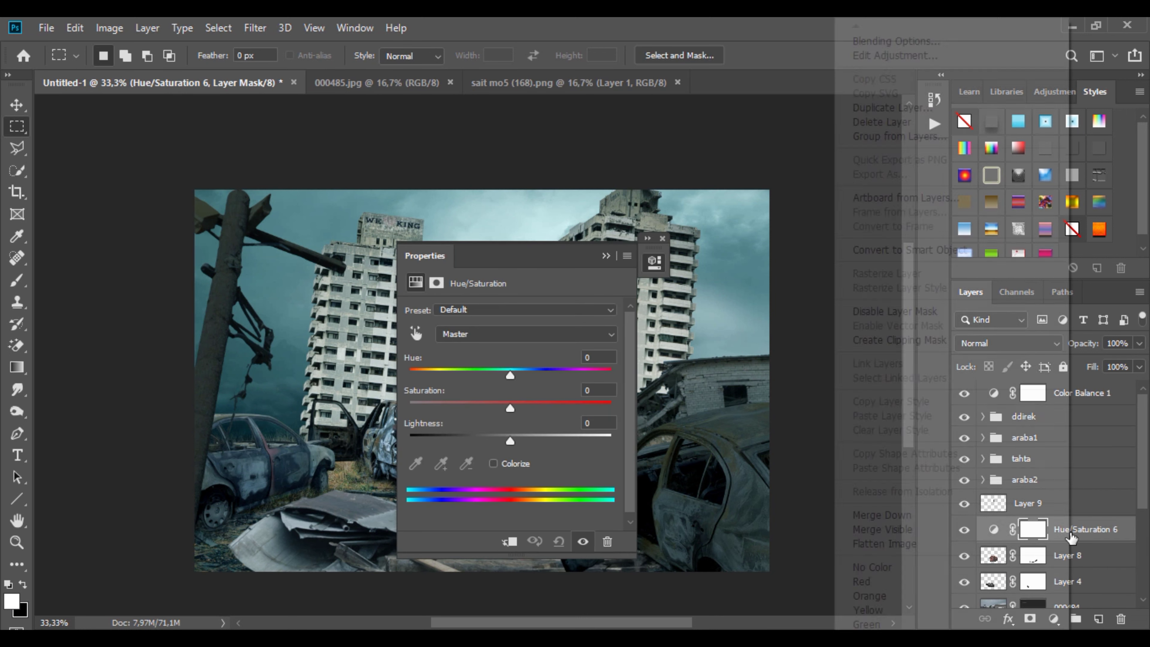
left_click(508, 541)
left_click_drag(502, 259, 265, 259)
mouse_move(273, 440)
left_mouse_down()
mouse_move(242, 436)
mouse_move(247, 408)
left_mouse_up()
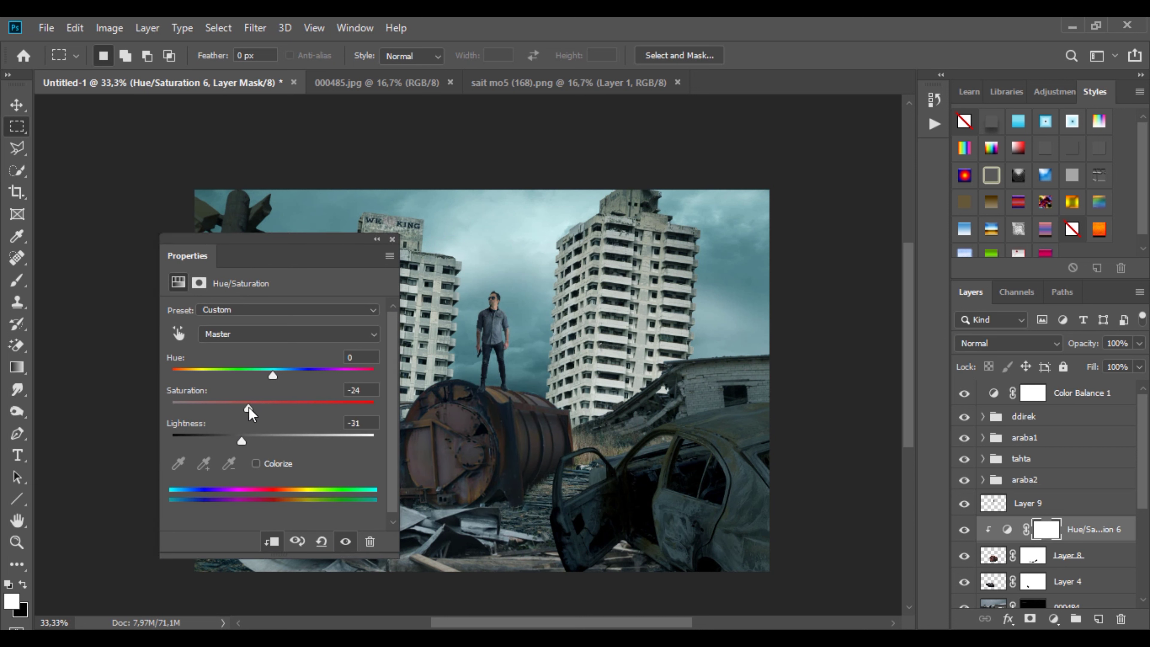
left_click(377, 238)
left_click(1089, 556, "shift")
key("ctrl+g")
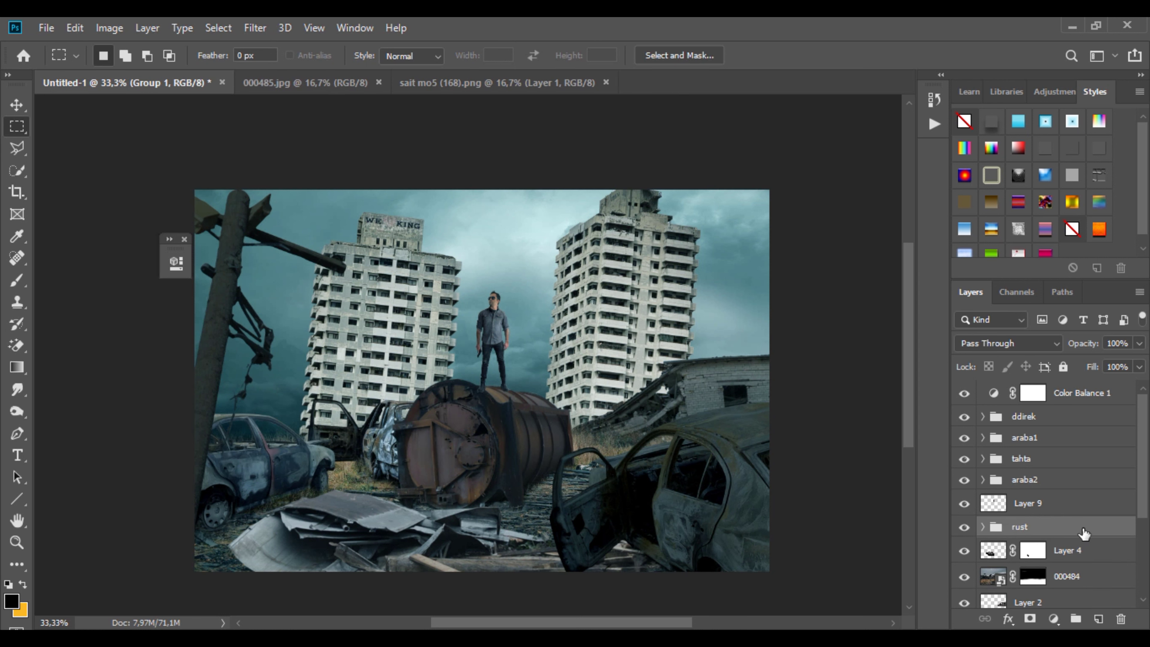
- Darken the Layer 4 car with a clipped Hue/Saturation at -27 lightness and group it as araba3
left_click(1068, 553)
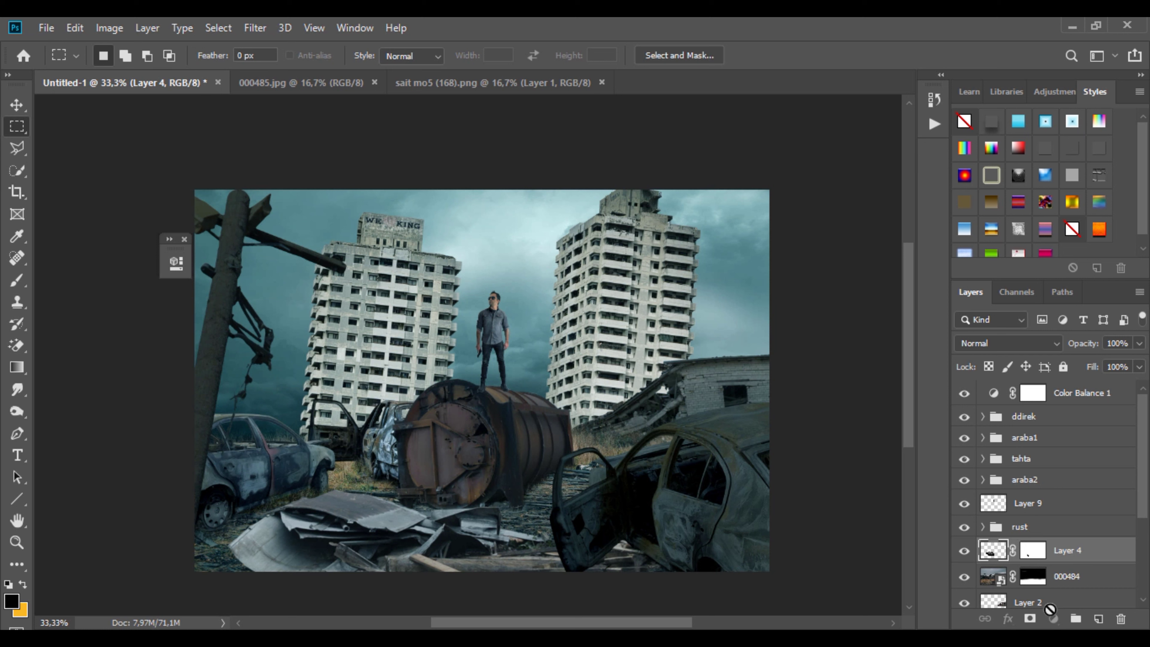
left_click(1054, 619)
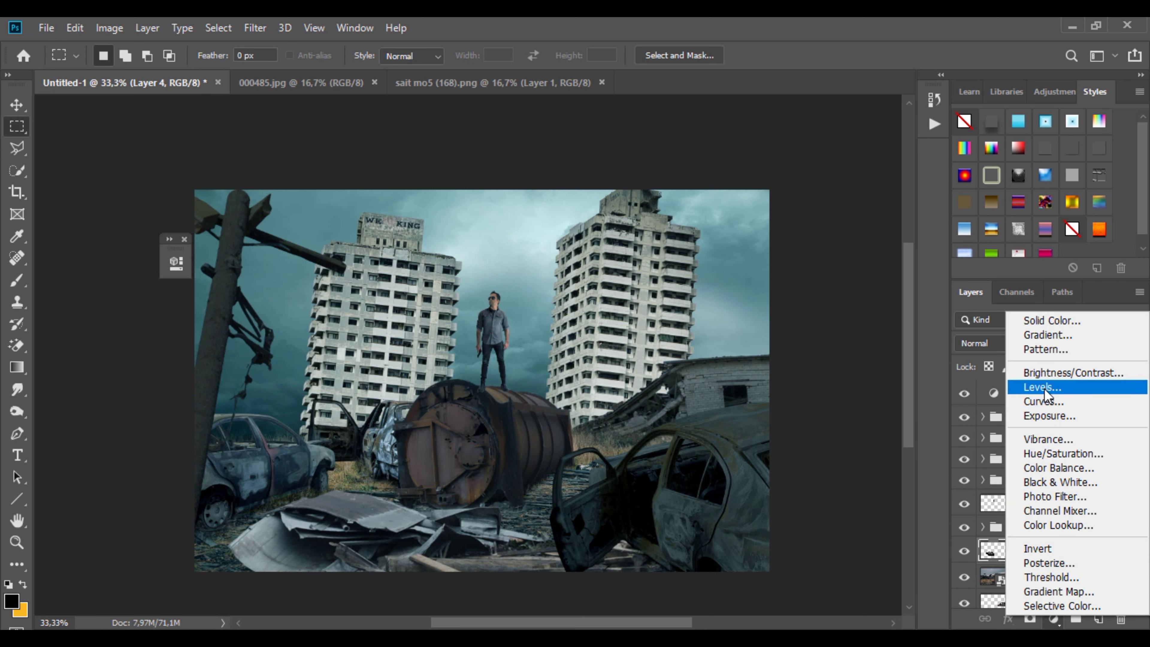
left_click(1064, 453)
right_click(1073, 550)
left_click(888, 339)
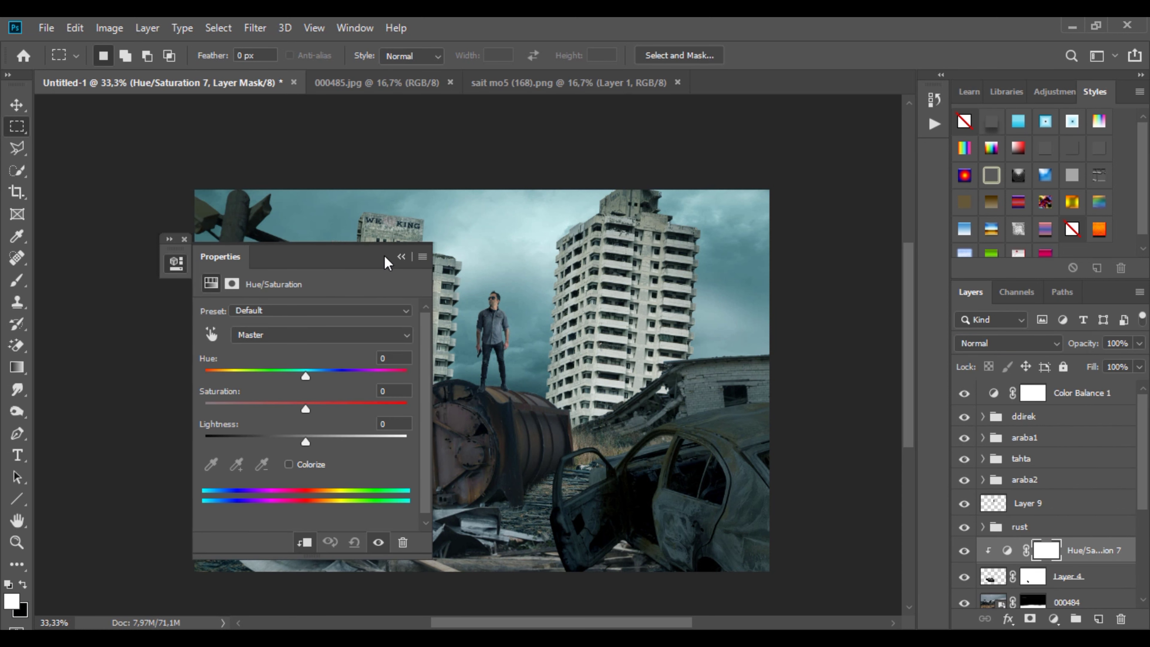
left_click_drag(385, 263, 764, 248)
left_click_drag(685, 428, 658, 428)
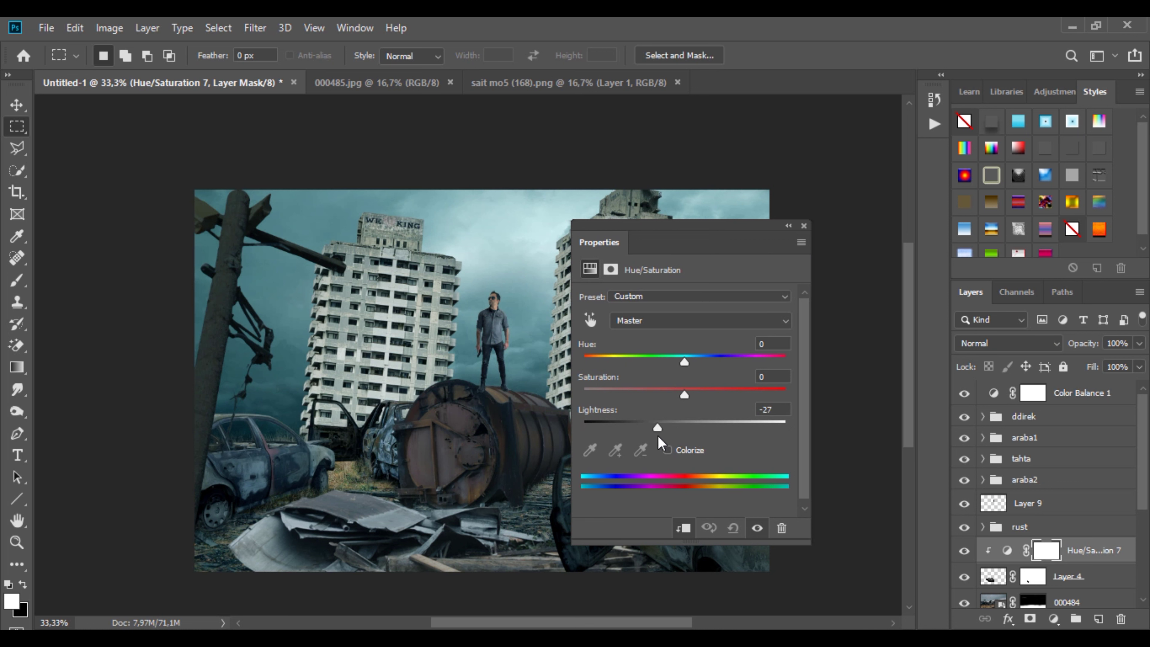
left_click(788, 226)
left_click(1080, 577)
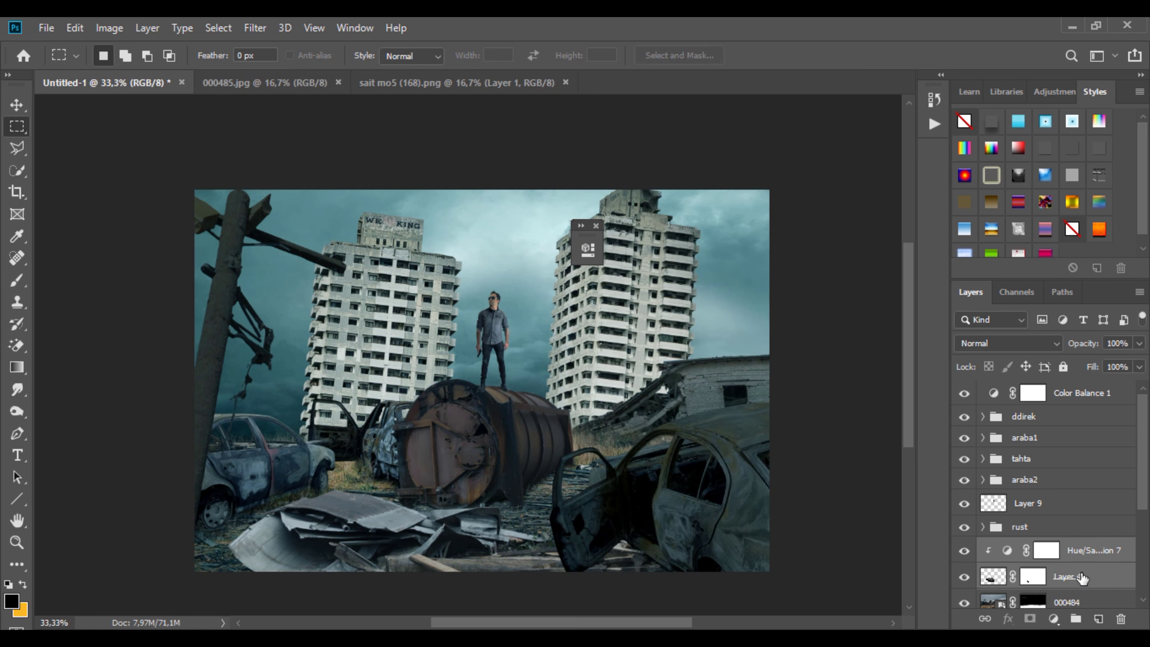
key("ctrl+g")
double_click(1024, 547)
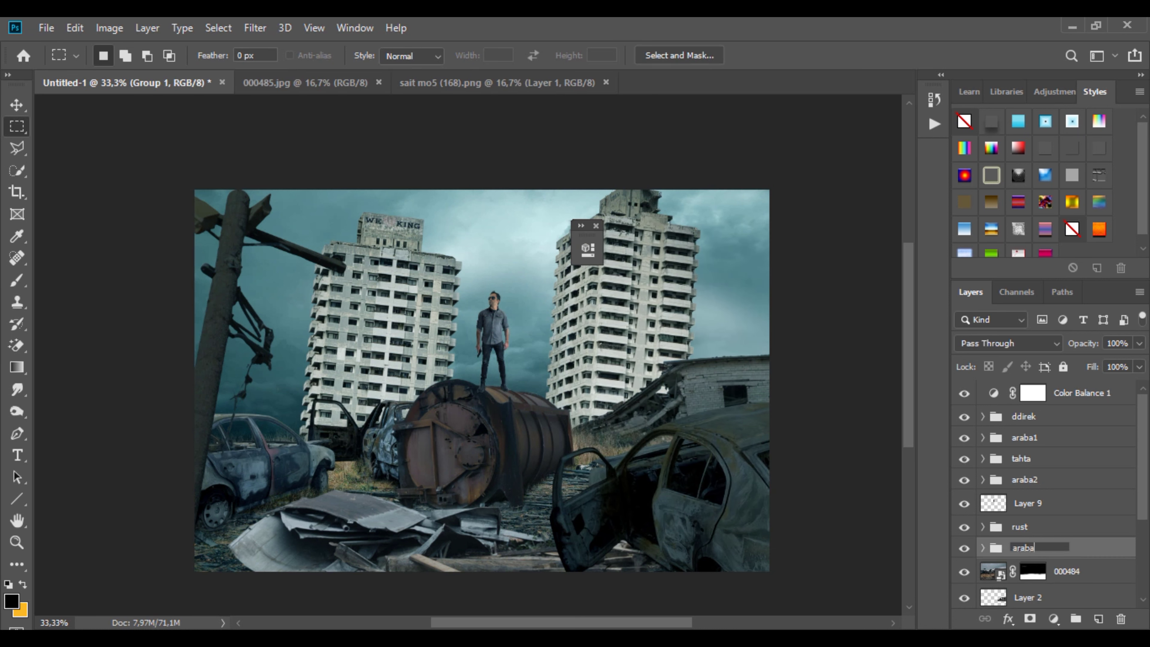
key("Return")
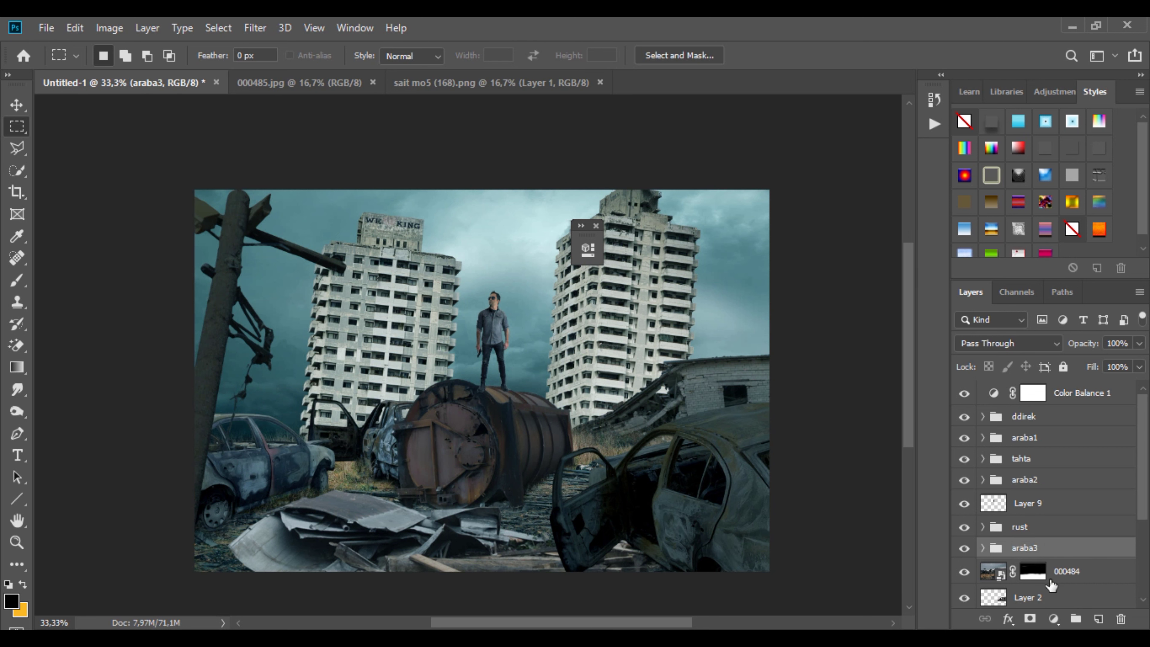
- Darken 000484 to -37 lightness with a clipped Hue/Saturation adjustment
scroll(1051, 586, "down", 1)
left_click(1062, 556)
left_click(1054, 620)
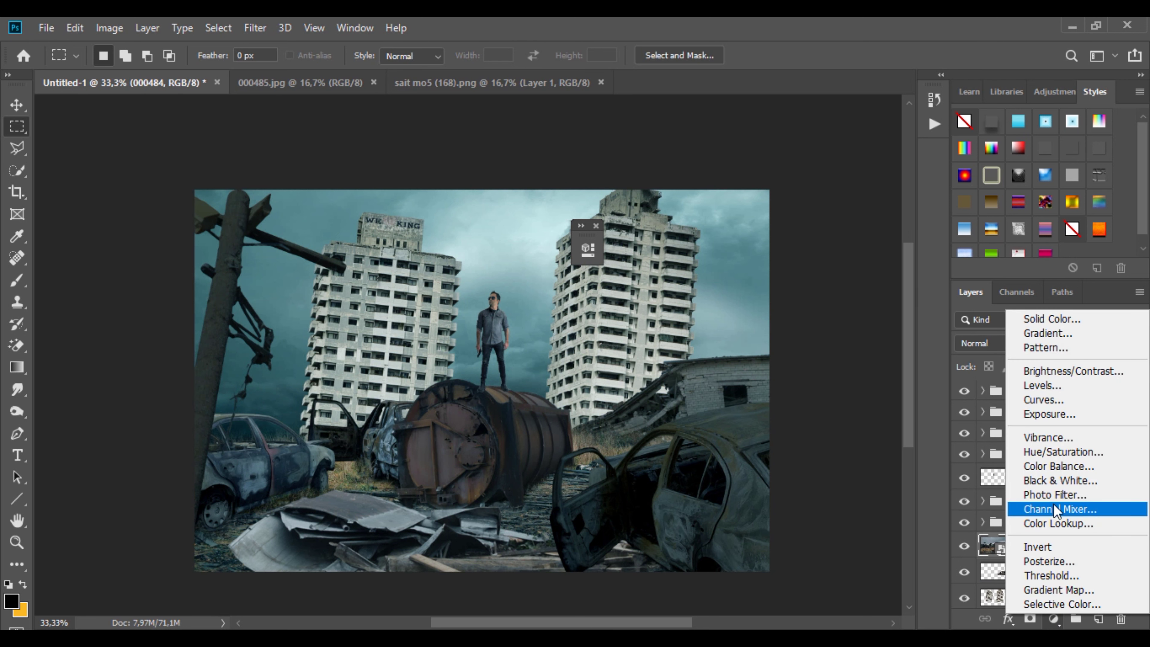
left_click(1037, 451)
left_click_drag(480, 250, 635, 243)
left_click_drag(595, 428, 573, 428)
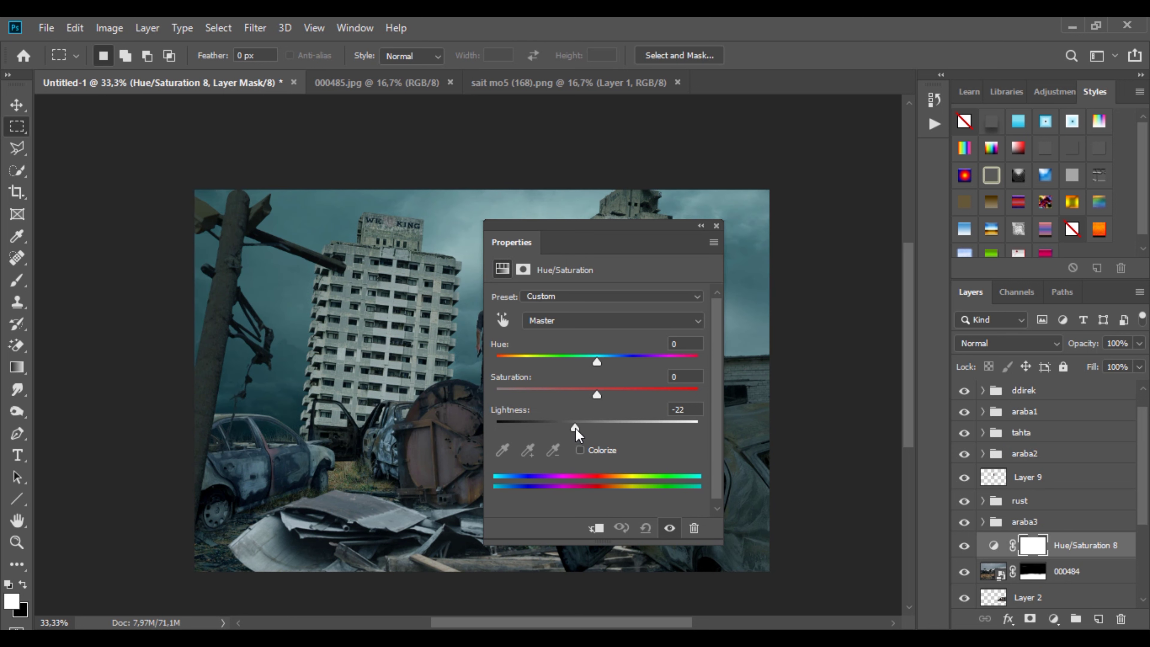
right_click(1109, 549)
left_click(944, 345)
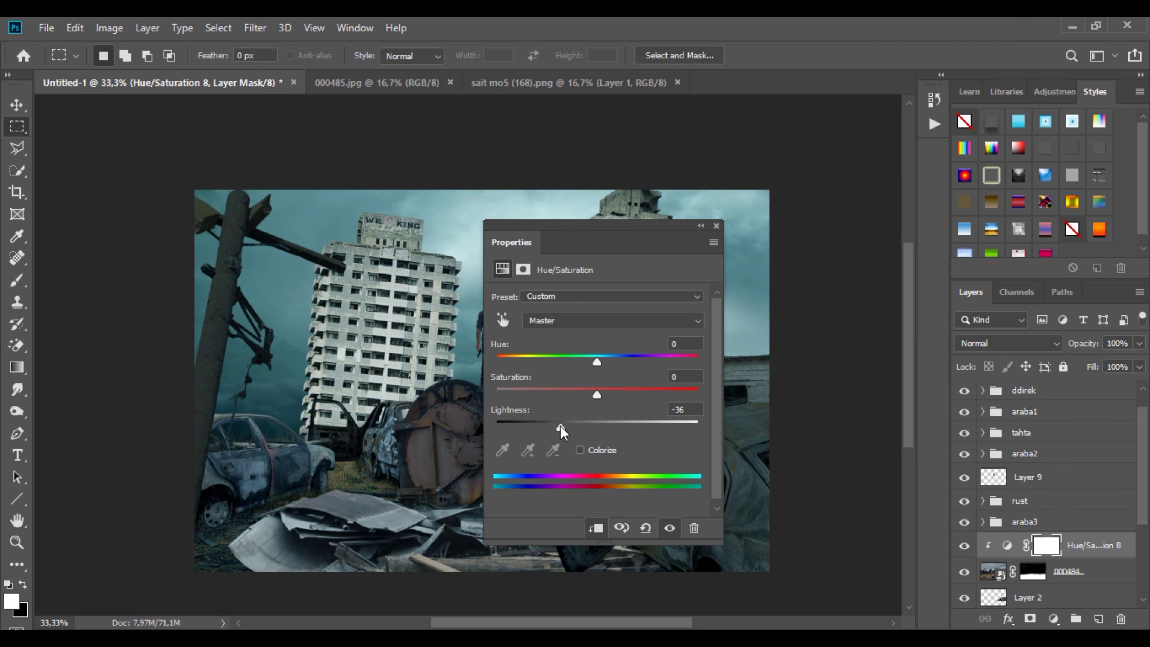
left_click(558, 428)
- Group Hue/Saturation 8 and 000484 into a group named arka
left_click_drag(624, 245, 736, 179)
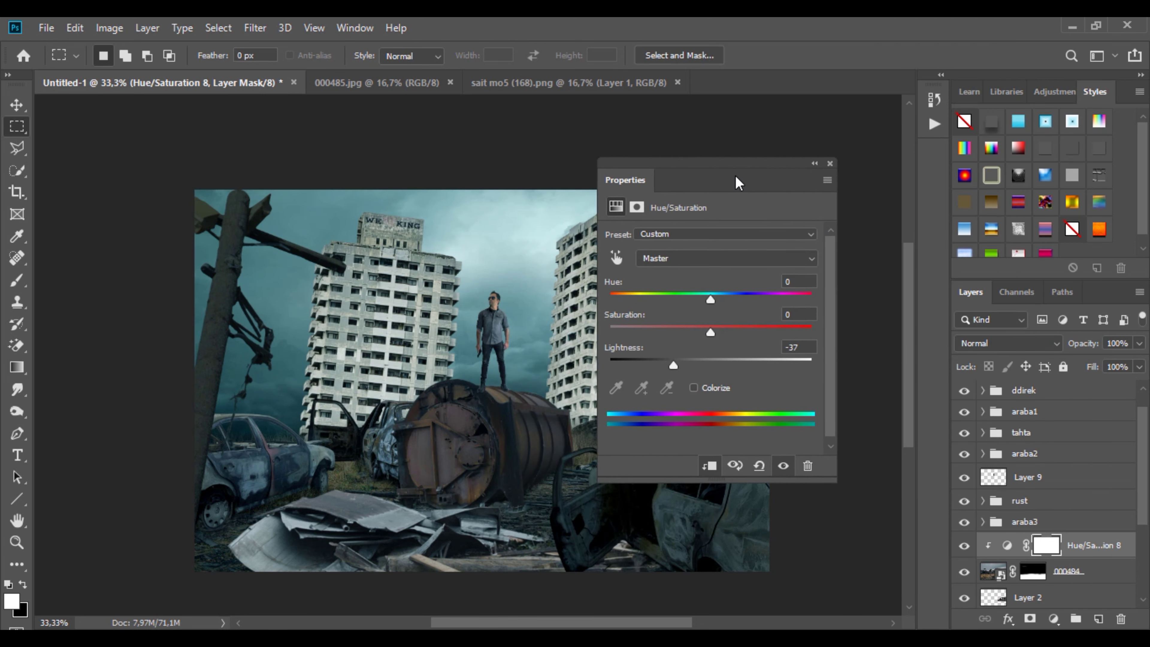
left_click(812, 160)
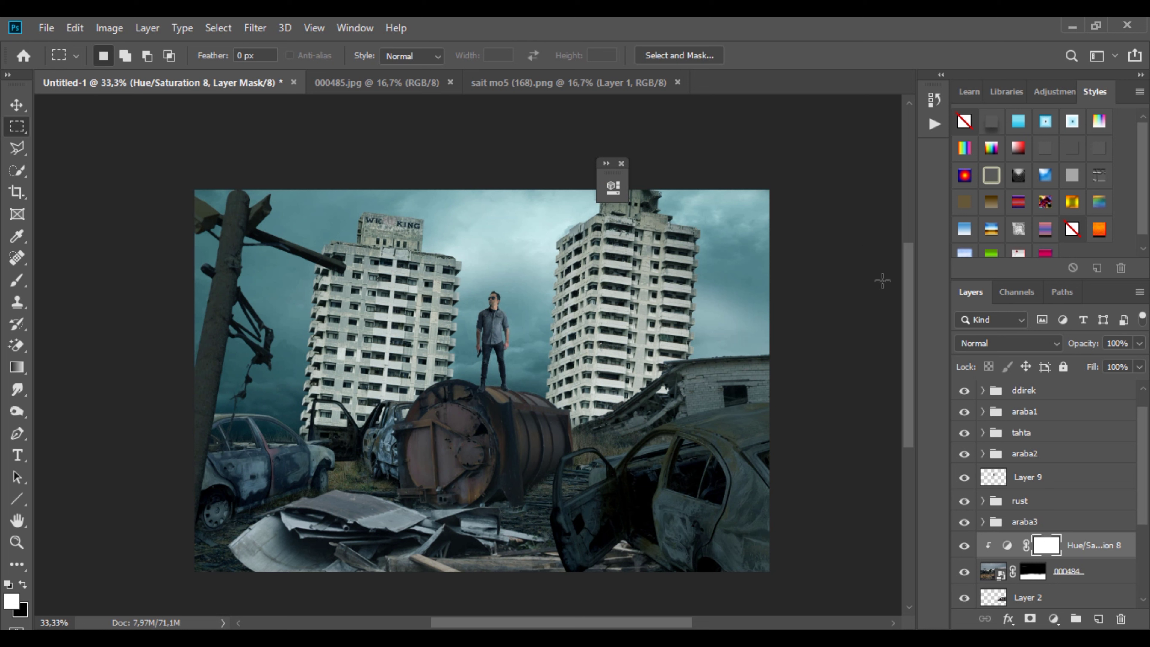
left_click(1083, 582, "shift")
left_click_drag(1082, 583, 1082, 611)
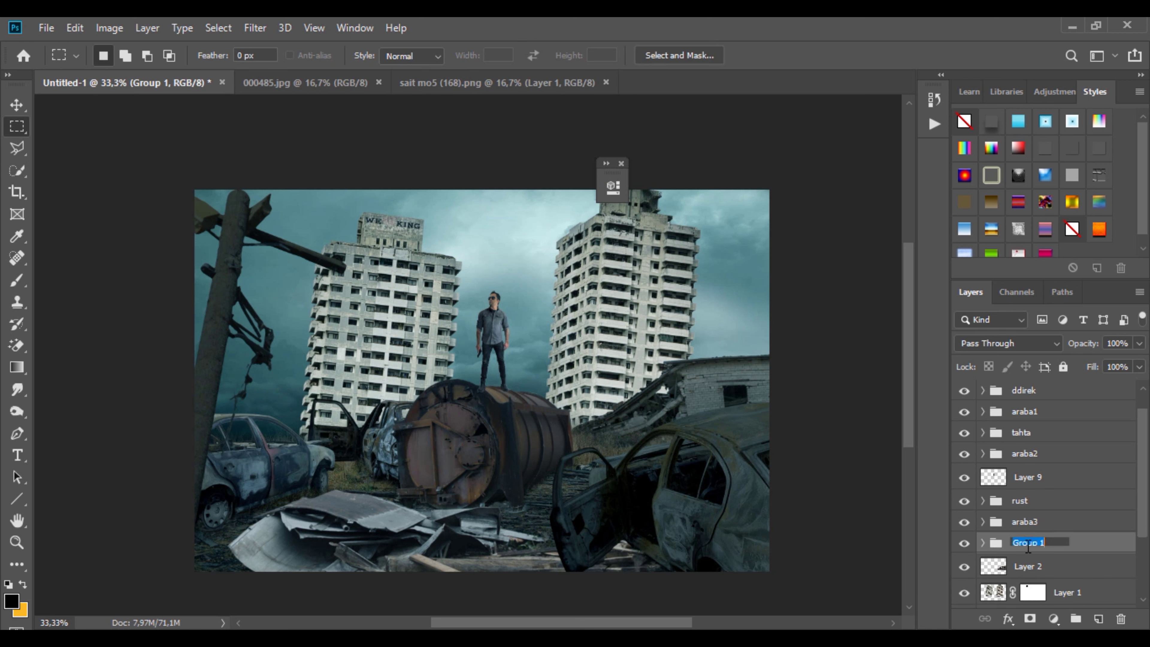
type("arka")
left_click(1091, 543)
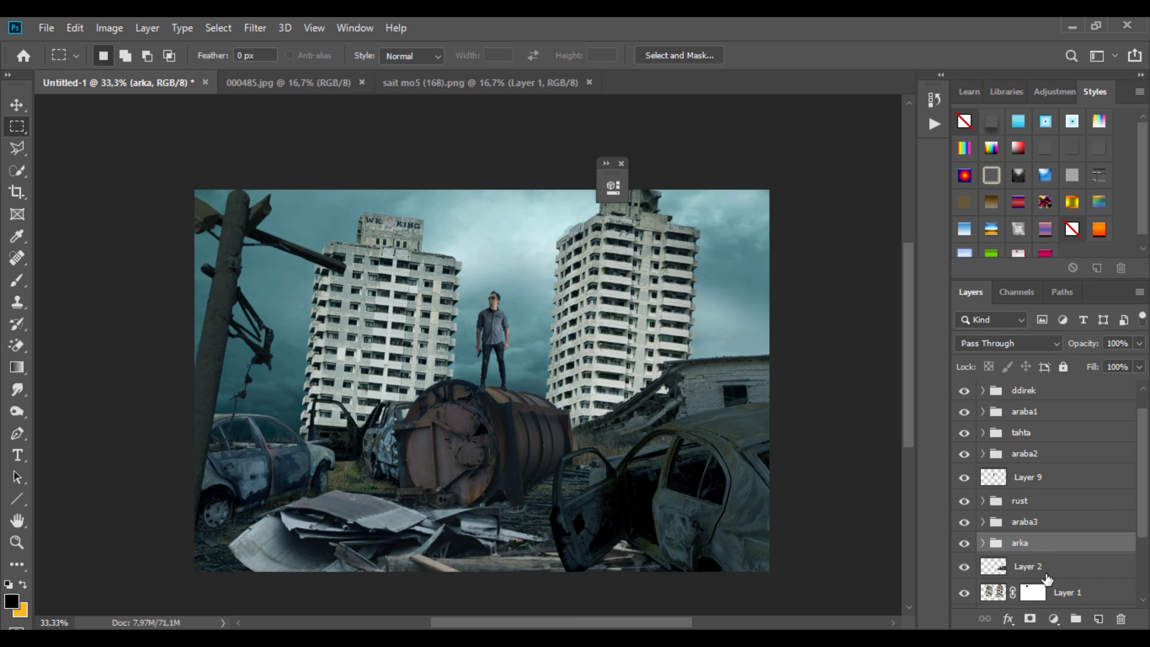
- Clip a Curves layer to Layer 1, raising the black point and lowering the white point to darken it
left_click(1046, 573)
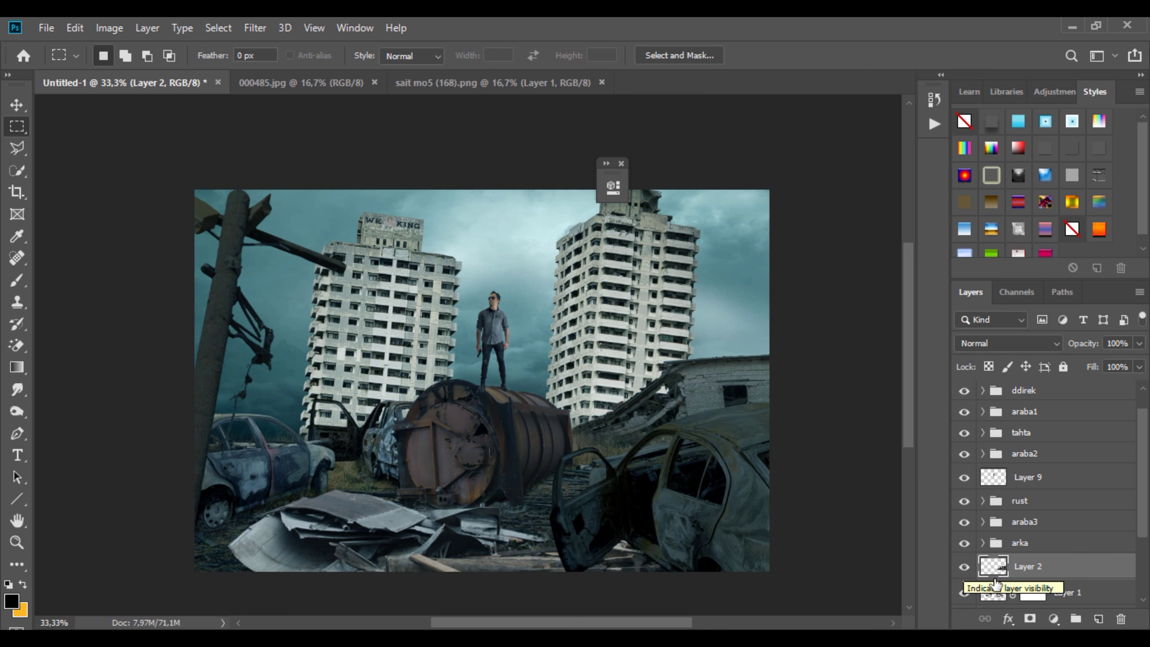
left_click(1078, 592)
left_click(1054, 619)
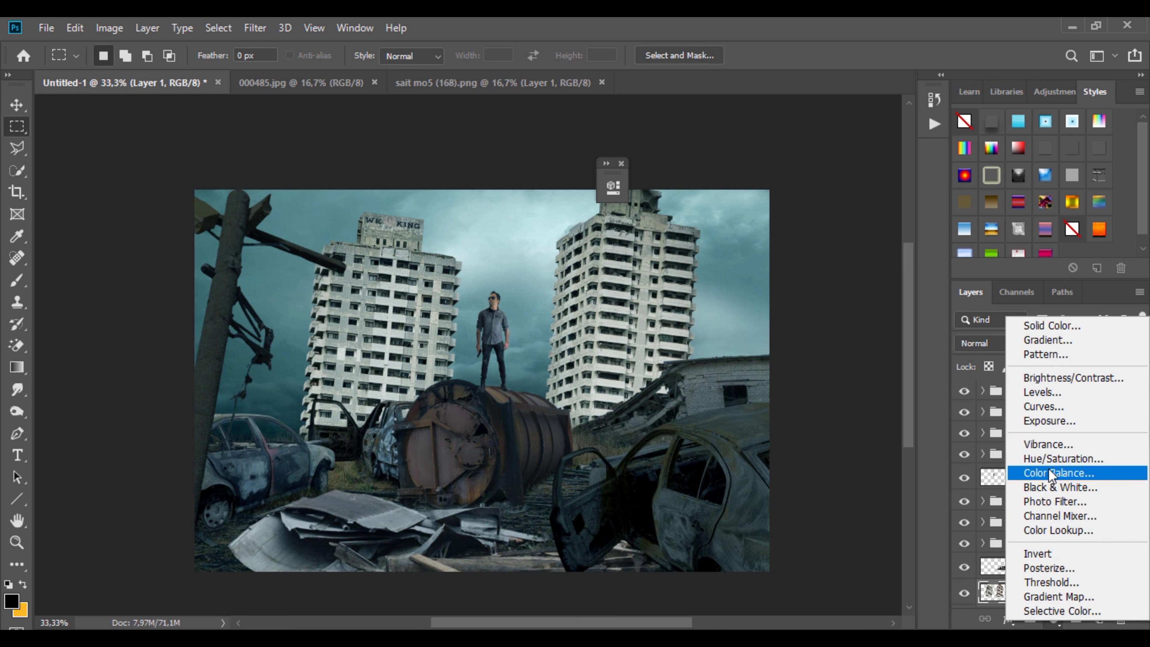
left_click(1044, 406)
left_click_drag(510, 191, 774, 160)
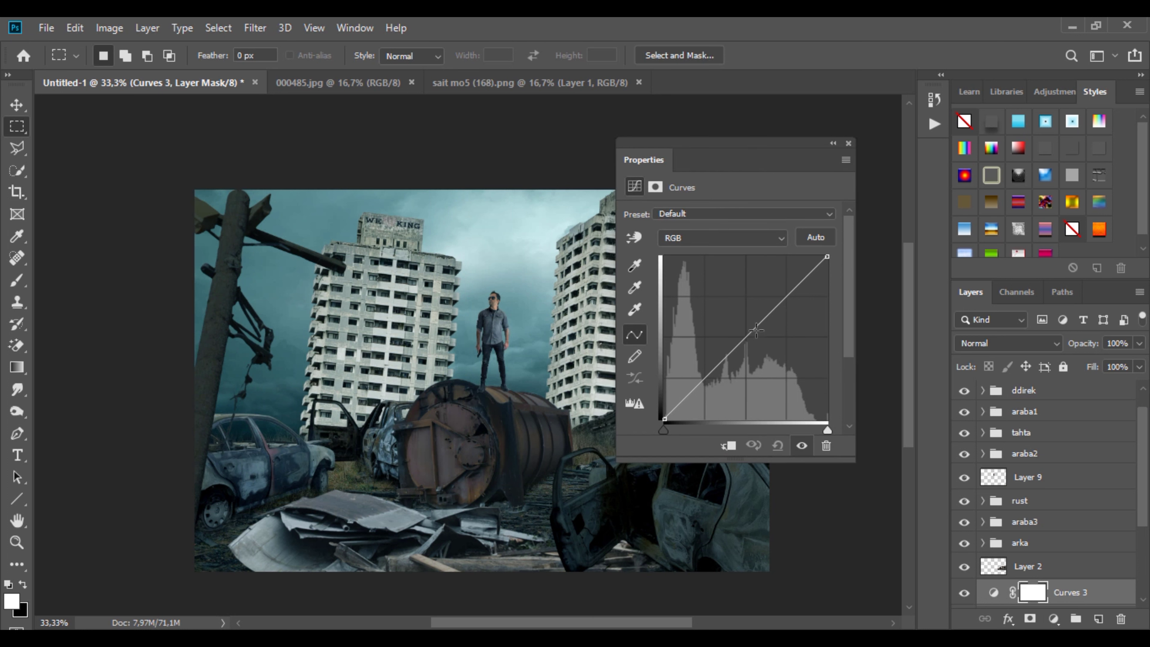
left_click_drag(756, 331, 868, 385)
scroll(1087, 499, "down", 5)
right_click(1090, 470)
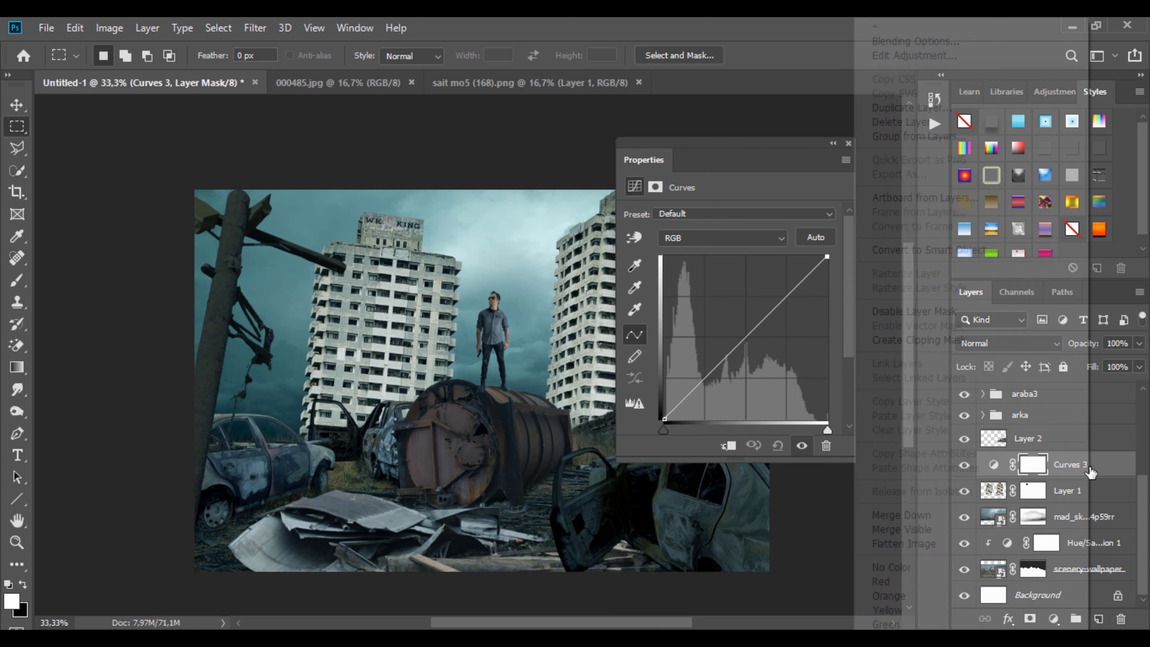
left_click(933, 339)
left_click_drag(664, 429, 689, 428)
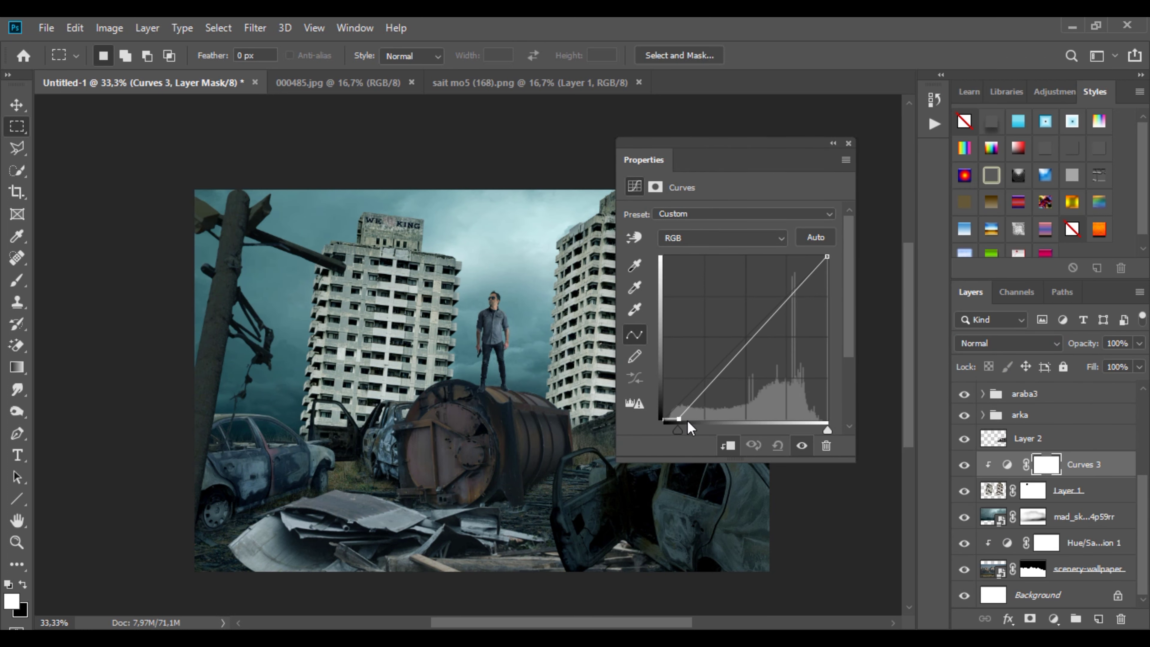
left_click_drag(827, 257, 831, 297)
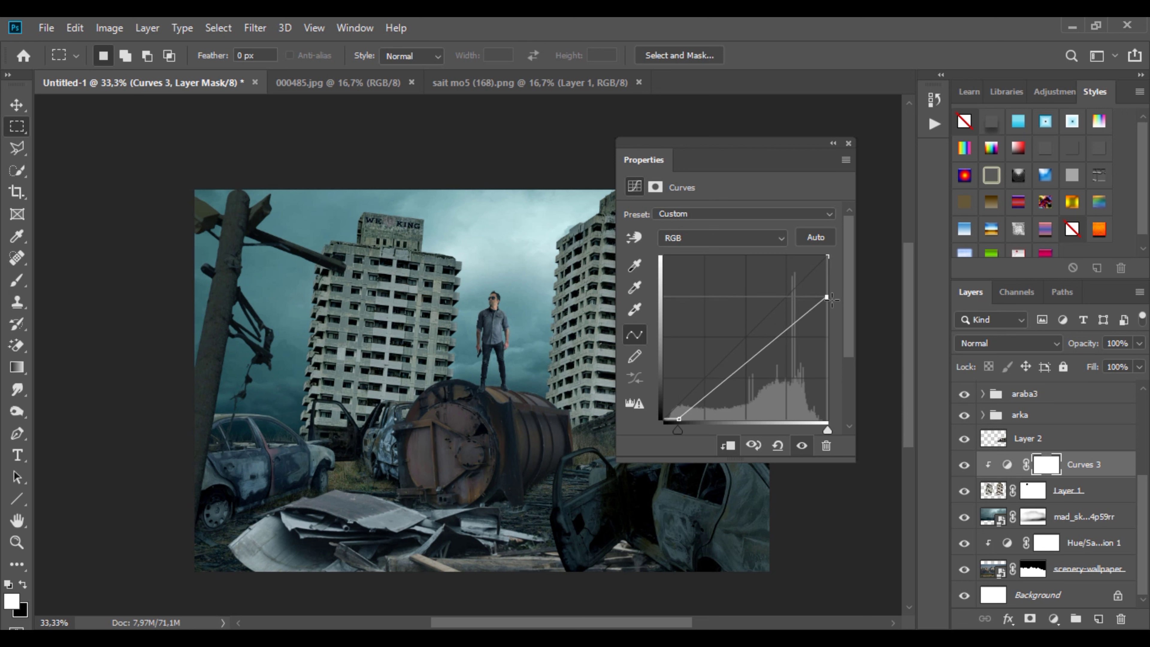
left_click(834, 143)
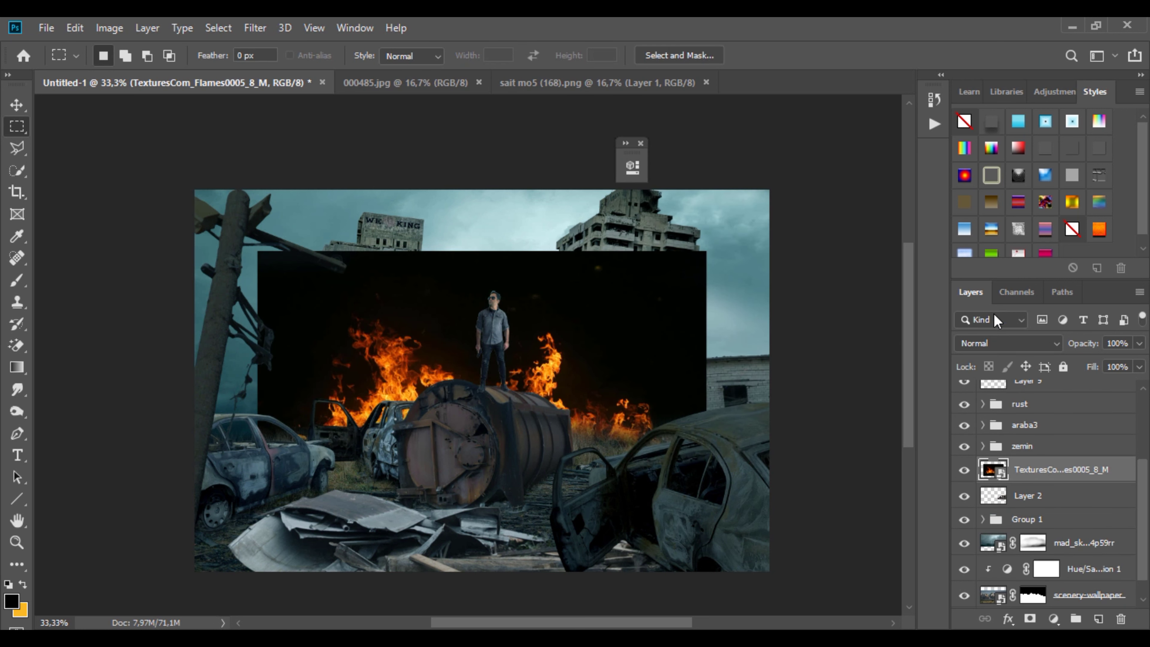
- Blend the first flames in Lighten mode and move them down over the tank
left_click(1000, 343)
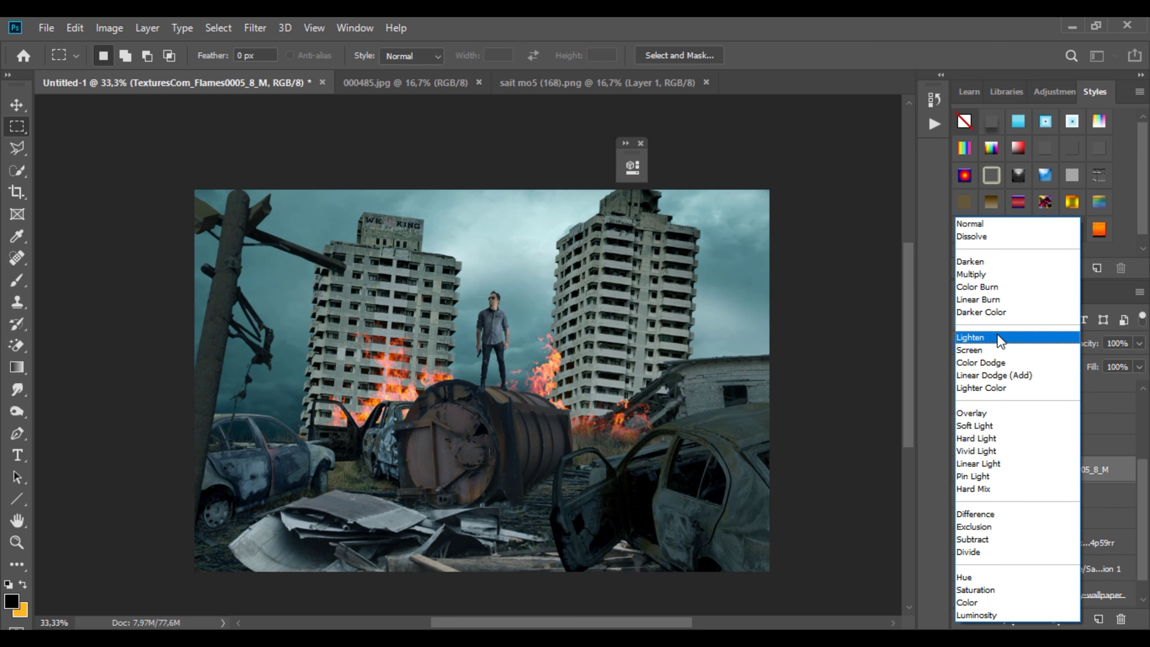
left_click(1000, 339)
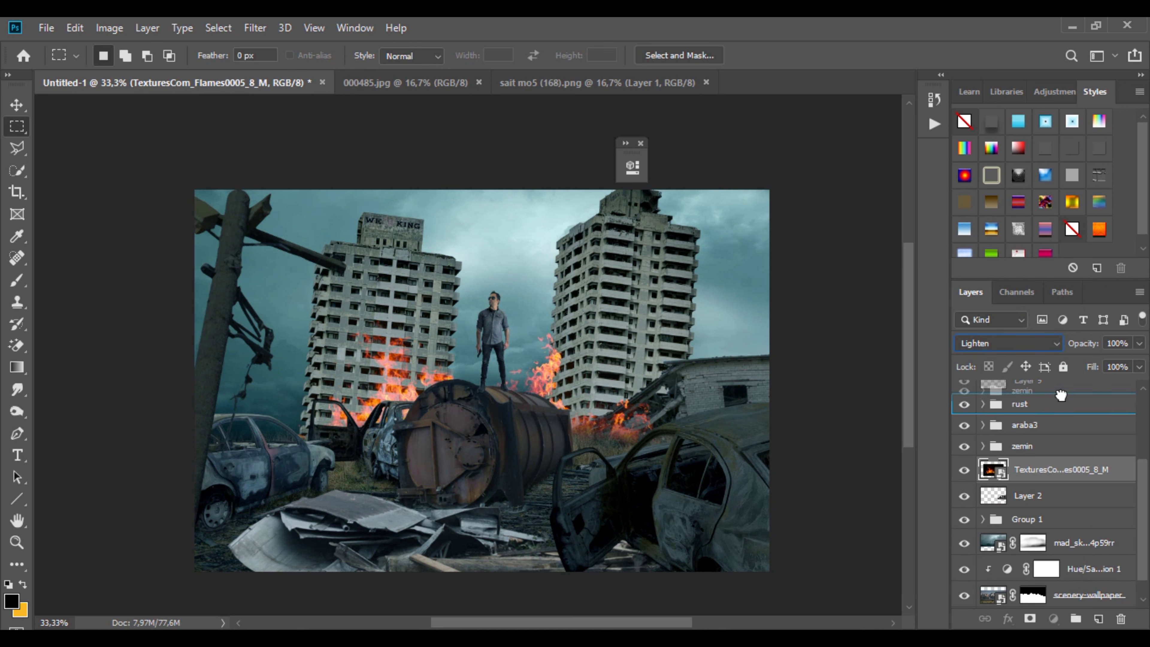
scroll(1060, 408, "up", 2)
scroll(1055, 385, "up", 1)
scroll(1061, 434, "up", 3)
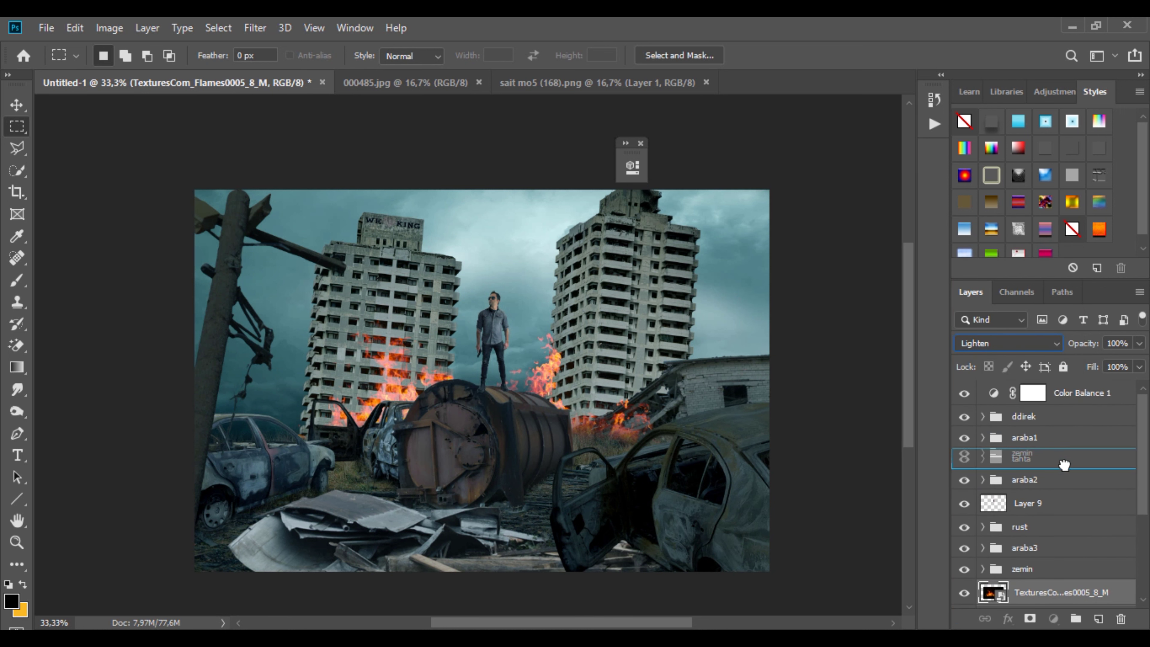
mouse_move(1023, 568)
left_mouse_down()
mouse_move(1067, 468)
mouse_move(1064, 581)
mouse_move(1080, 468)
left_mouse_up()
key("v")
left_click_drag(450, 421, 428, 511)
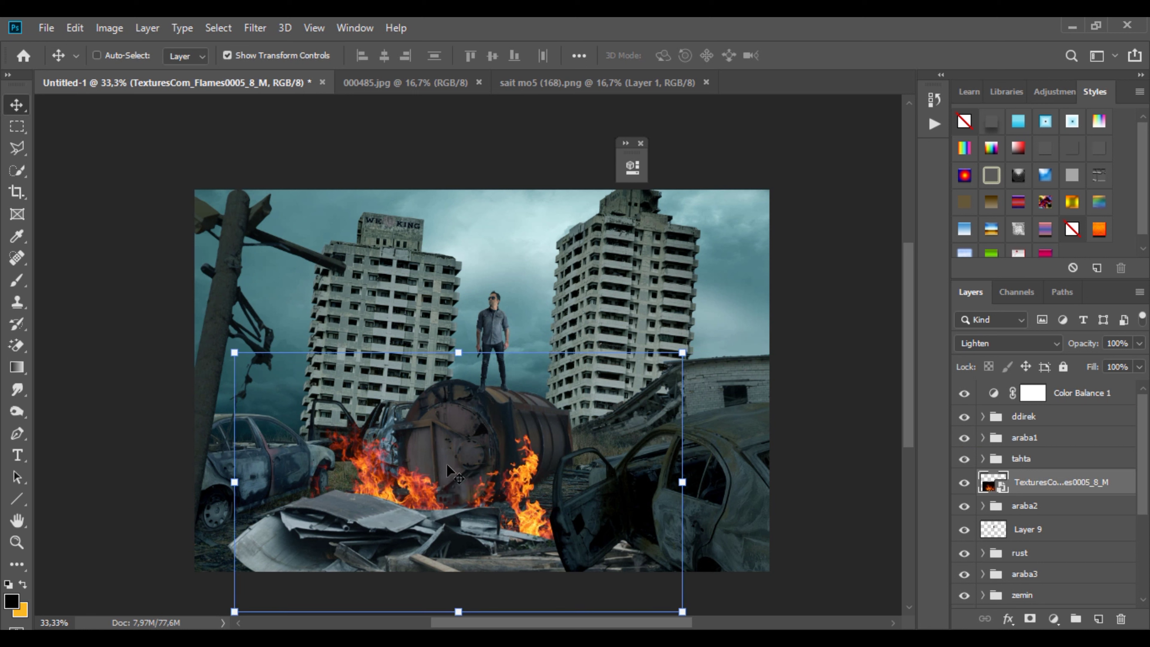
- Set Flames0041 to Screen over the car and place Flames0010_1_M on the left
left_click(1009, 343)
mouse_move(499, 416)
left_mouse_down()
mouse_move(685, 464)
mouse_move(676, 469)
left_mouse_up()
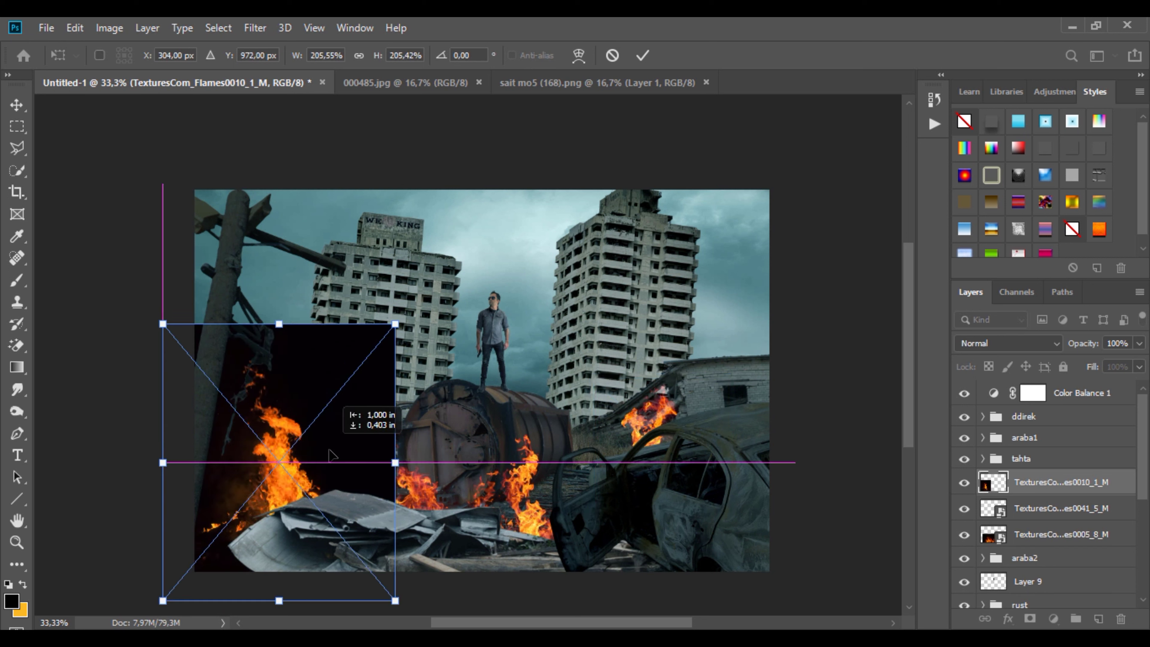
left_click_drag(333, 406, 454, 421)
key("Return")
- Put Flames0010_1_M on top in Screen mode, enlarged to about 444% and slightly tilted
left_click_drag(1034, 487, 1052, 349)
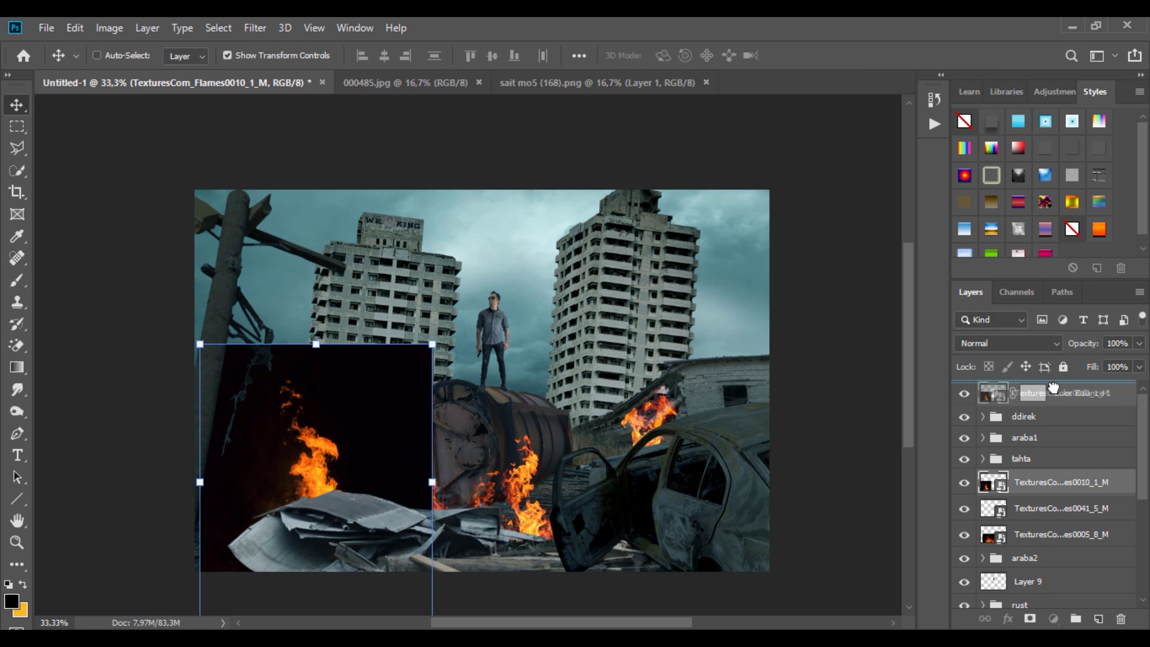
left_click(1008, 343)
left_click_drag(394, 464, 281, 558)
key("ctrl+t")
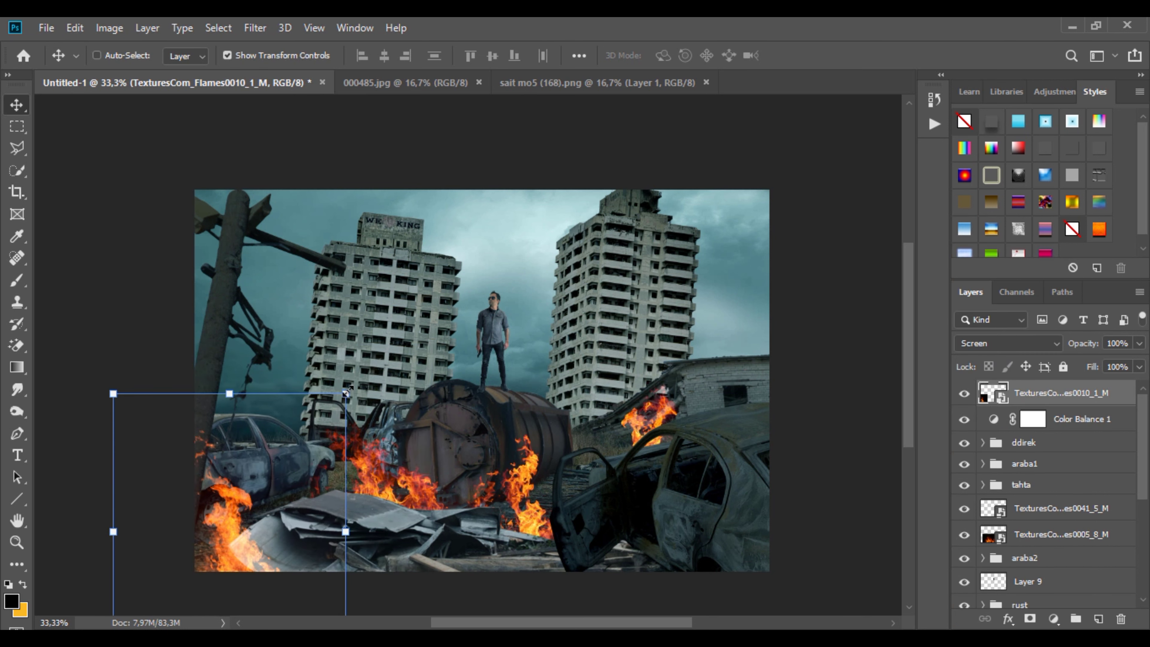
mouse_move(347, 393)
left_mouse_down()
mouse_move(393, 455)
mouse_move(476, 397)
left_mouse_up()
left_click_drag(470, 265, 639, 174)
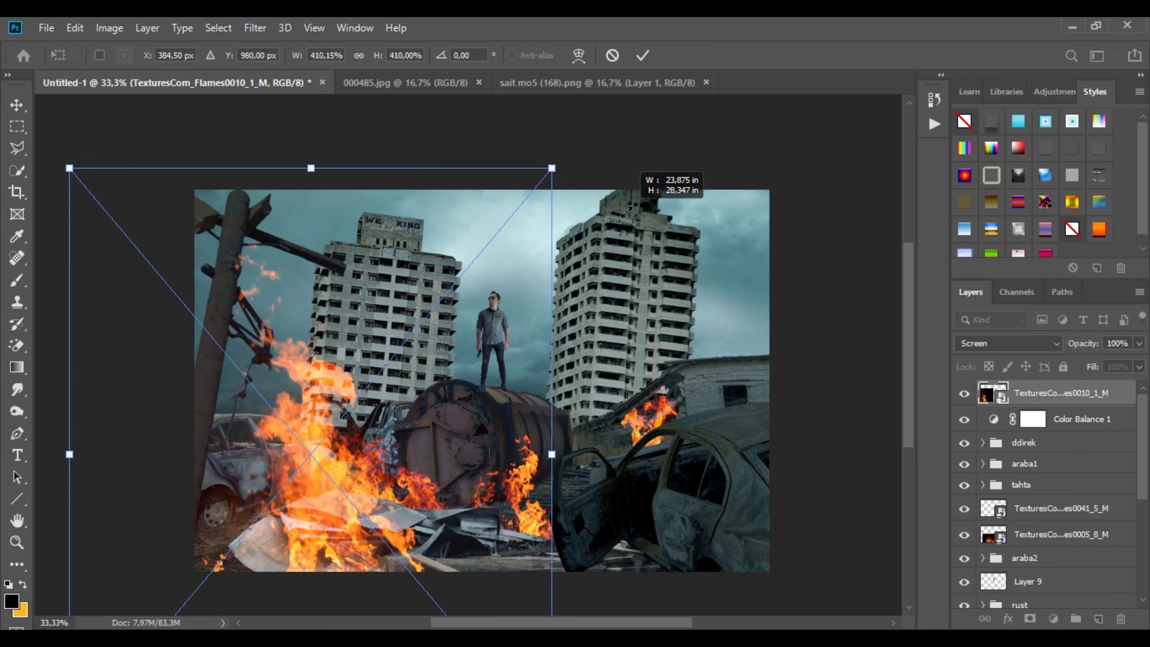
left_click_drag(452, 317, 416, 363)
mouse_move(561, 226)
left_mouse_down()
mouse_move(574, 263)
mouse_move(571, 353)
left_mouse_up()
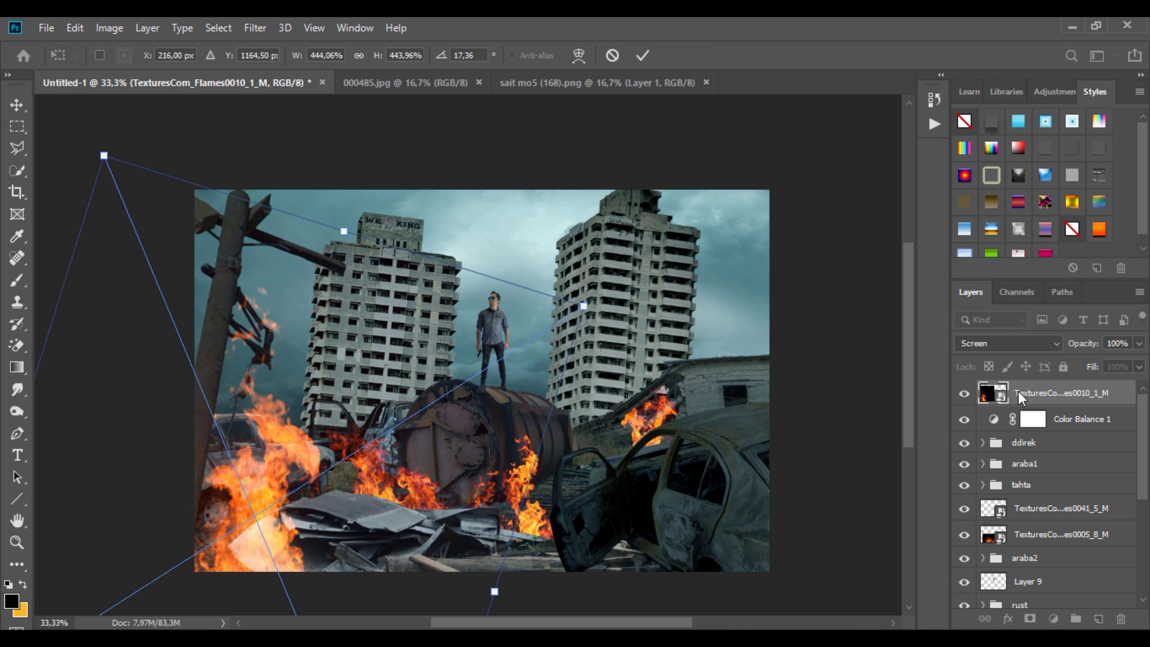
key("Return")
- Move the new flames behind the cars and shift them down and right
key("ctrl+bracketleft")
key("ctrl+bracketleft")
key("ctrl+bracketleft")
key("ctrl+bracketleft")
key("ctrl+bracketleft")
key("ctrl+t")
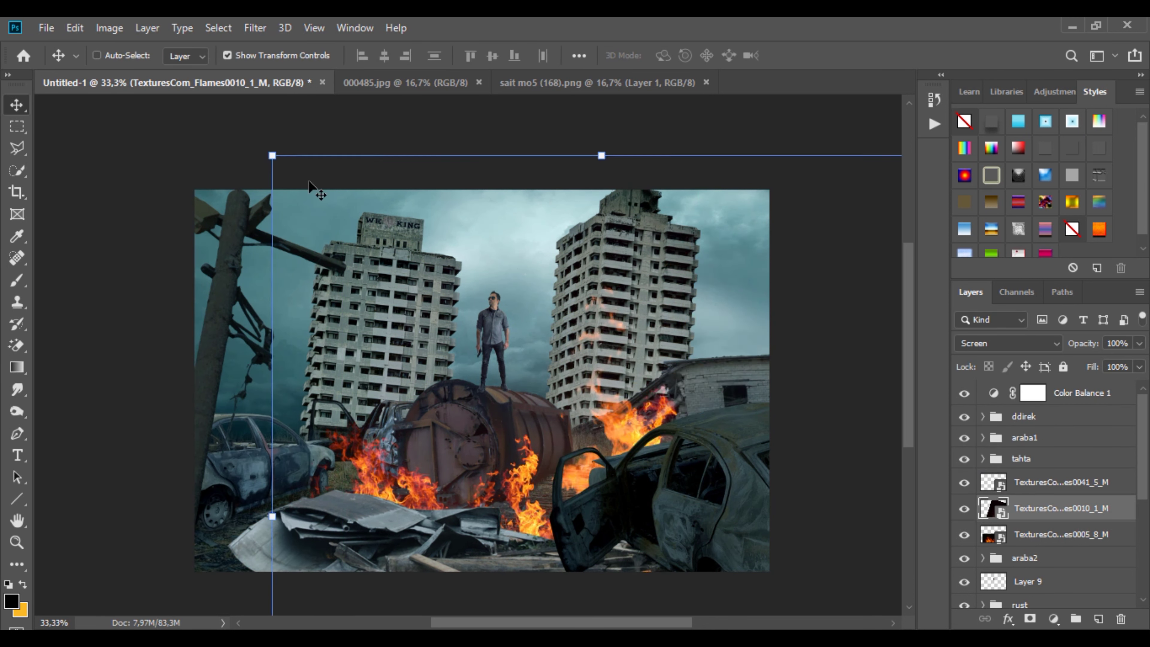
mouse_move(317, 191)
left_mouse_down()
mouse_move(720, 375)
mouse_move(631, 426)
mouse_move(638, 394)
left_mouse_up()
left_click(643, 56)
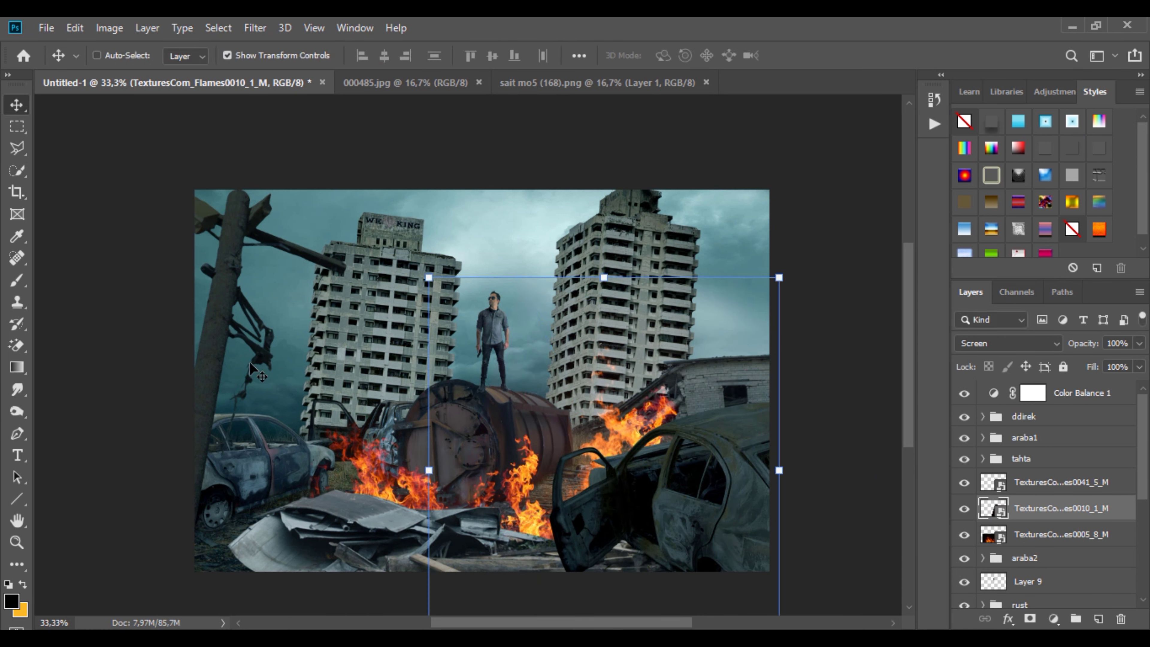
- Lower the tahta debris and tilt the araba1 car about -2 degrees into place
left_click(1021, 459)
mouse_move(449, 535)
left_mouse_down()
mouse_move(453, 554)
mouse_move(396, 555)
left_mouse_up()
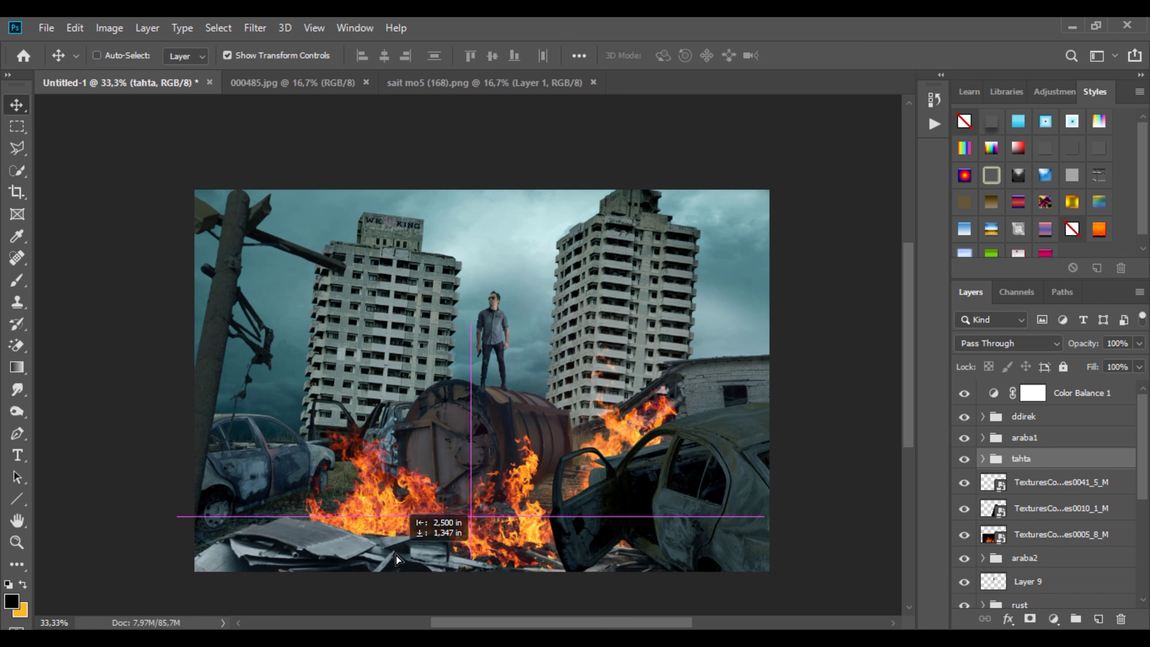
left_click(1024, 438)
left_click_drag(679, 490, 667, 511)
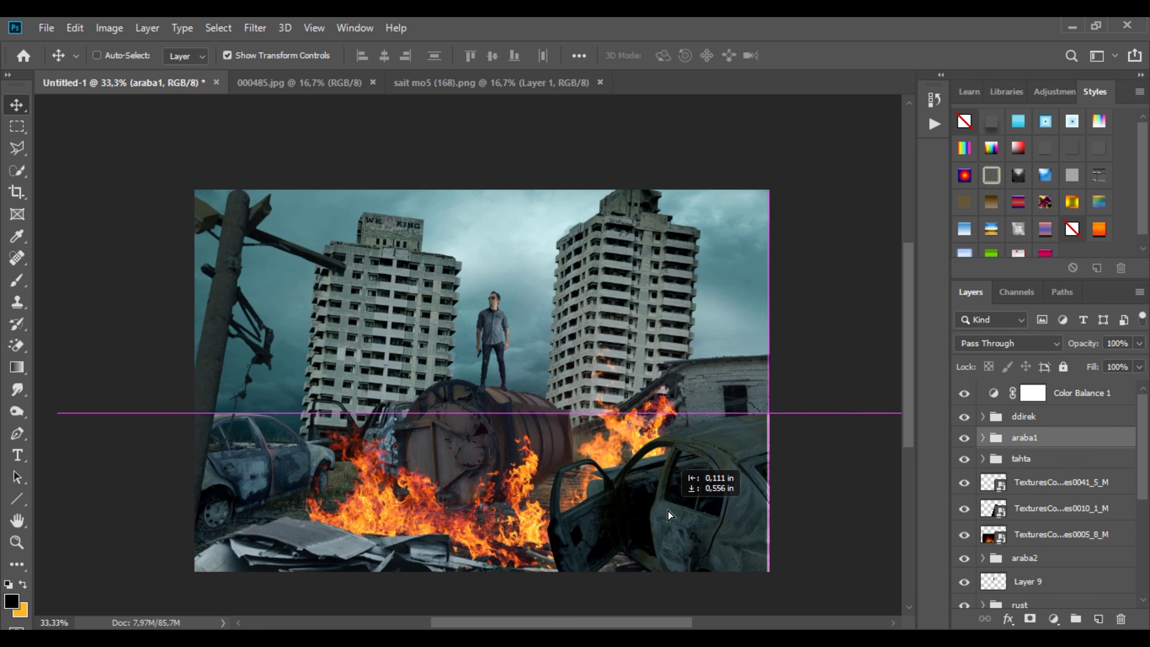
key("ctrl+t")
left_click_drag(518, 381, 515, 390)
left_click_drag(657, 498, 649, 489)
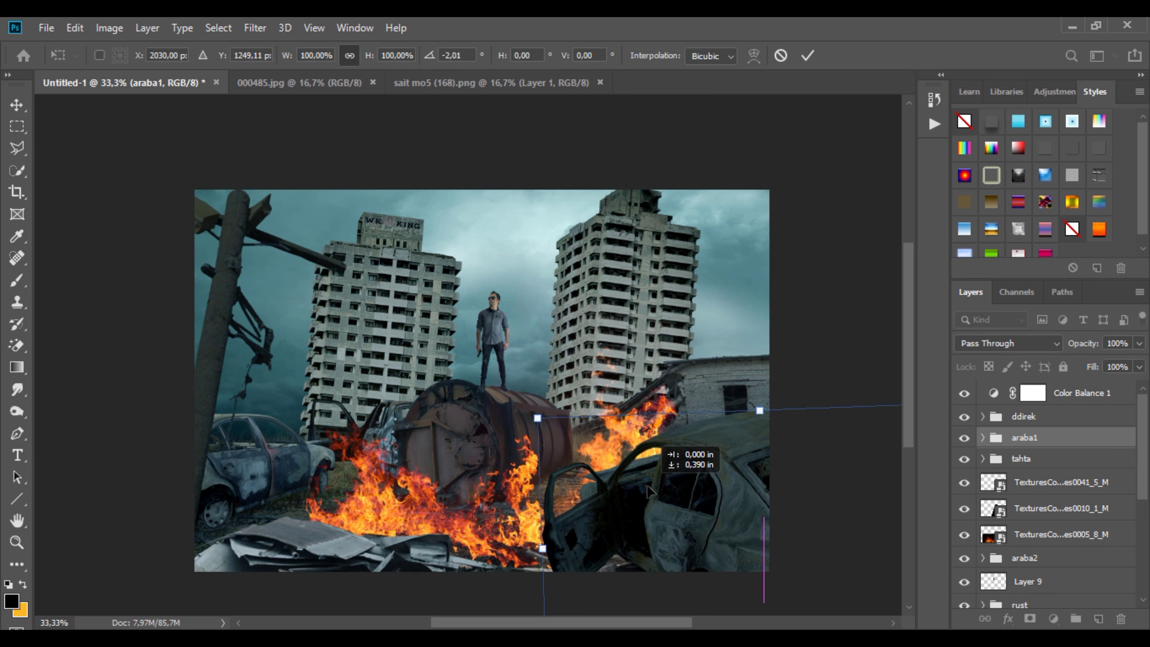
left_click(808, 55)
left_click(1021, 458)
- Add a Hue/Saturation layer clipped to tahta, colorized to Hue 21, Saturation 76
left_click(1054, 619)
left_click(1065, 454)
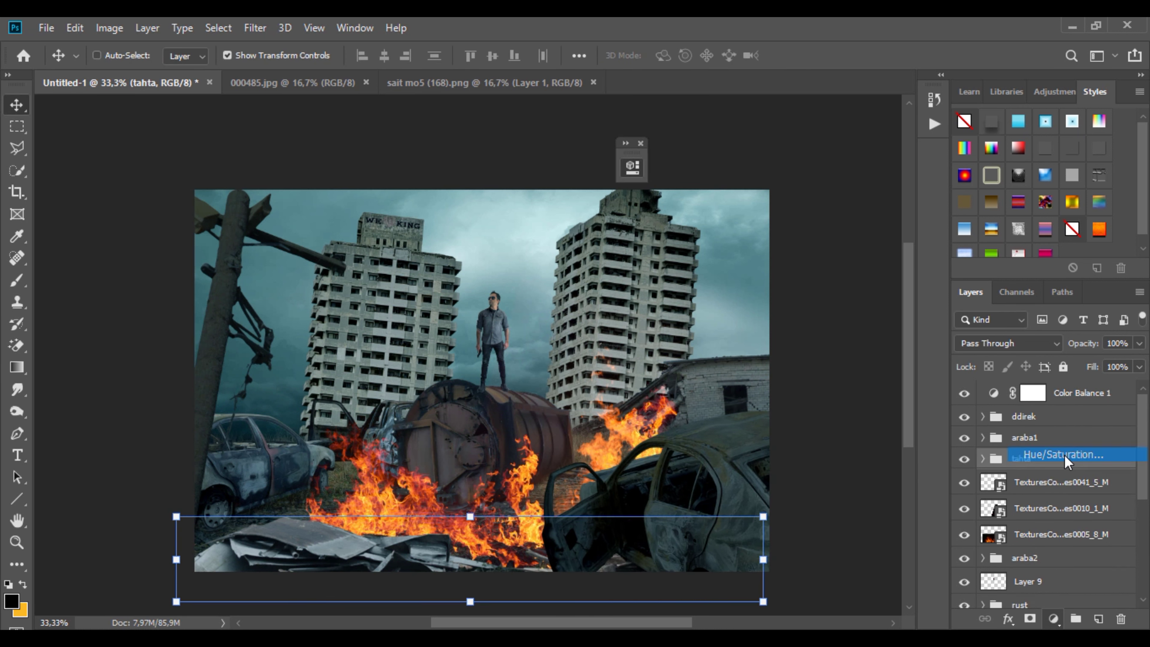
right_click(1065, 461)
left_click(923, 340)
left_click(1008, 343)
left_click(1008, 383)
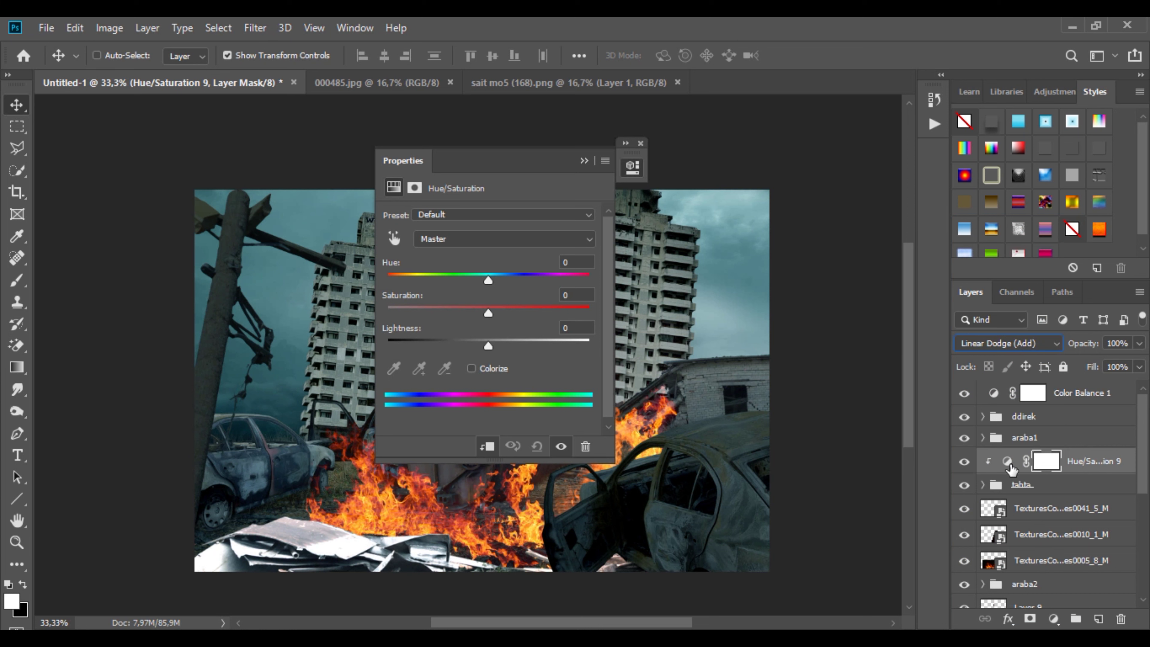
left_click(472, 368)
mouse_move(390, 280)
left_mouse_down()
mouse_move(526, 313)
mouse_move(390, 280)
left_mouse_up()
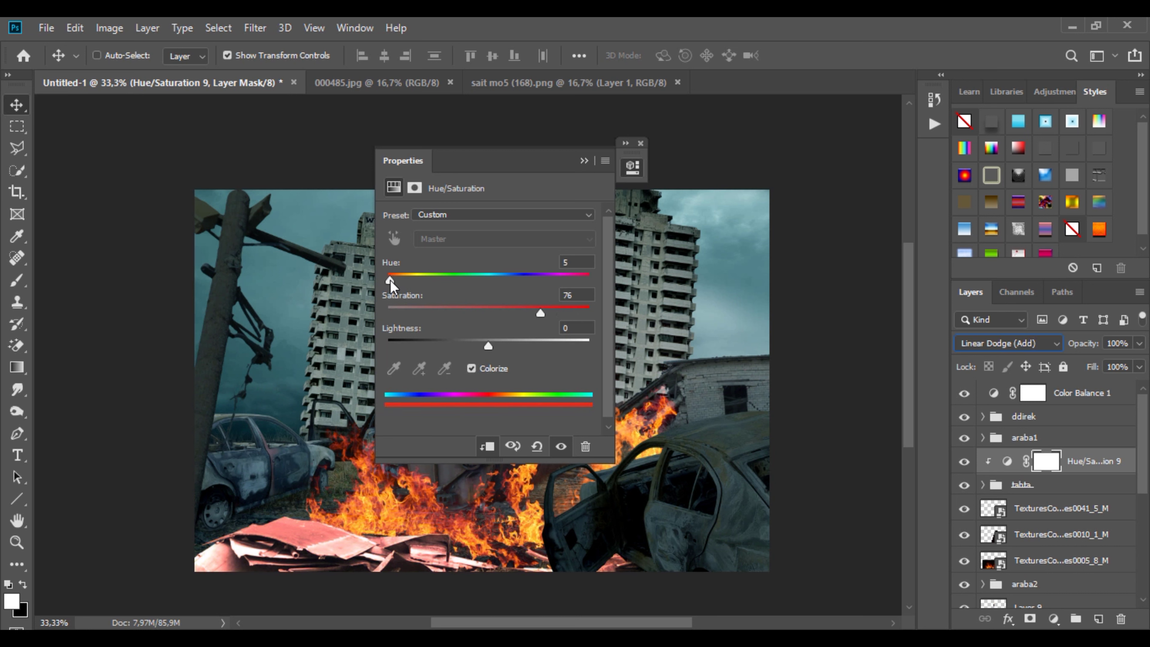
left_click(472, 369)
mouse_move(489, 276)
left_mouse_down()
mouse_move(385, 281)
mouse_move(399, 280)
left_mouse_up()
left_click(484, 368)
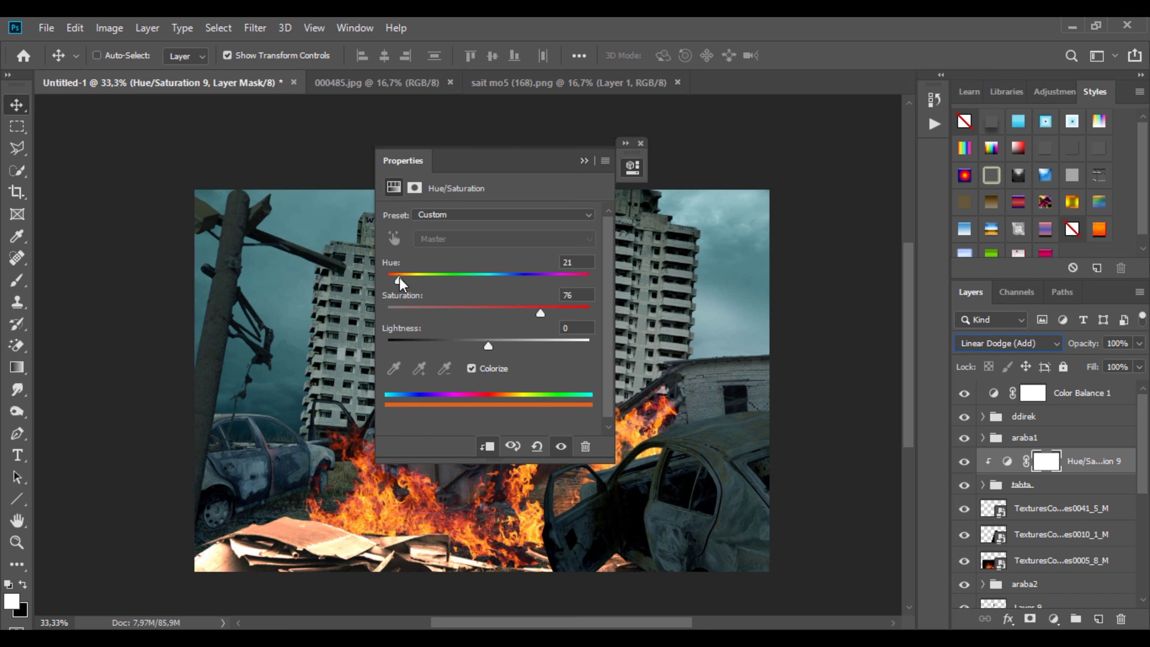
- Set the tint to Multiply and invert its mask to black
left_click(998, 344)
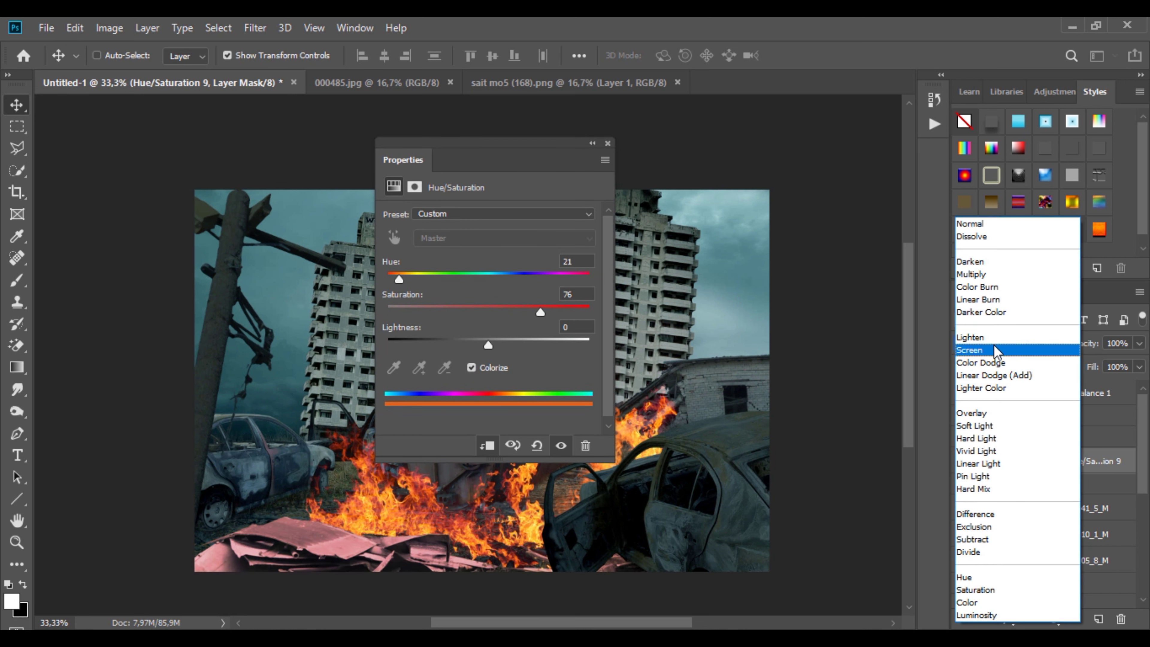
left_click(982, 275)
left_click(592, 144)
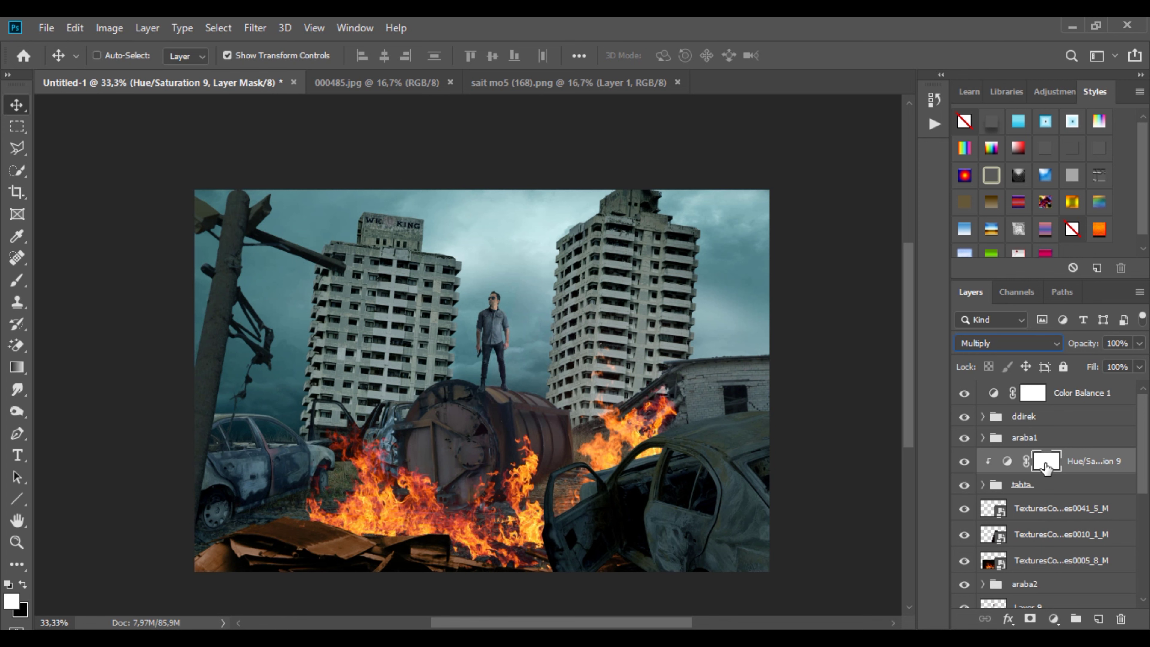
double_click(1046, 464)
left_click(1061, 503)
left_click(1045, 603)
- Paint the tint onto the lower-left metal plate with a soft round brush at 46% opacity, 63% flow
key("b")
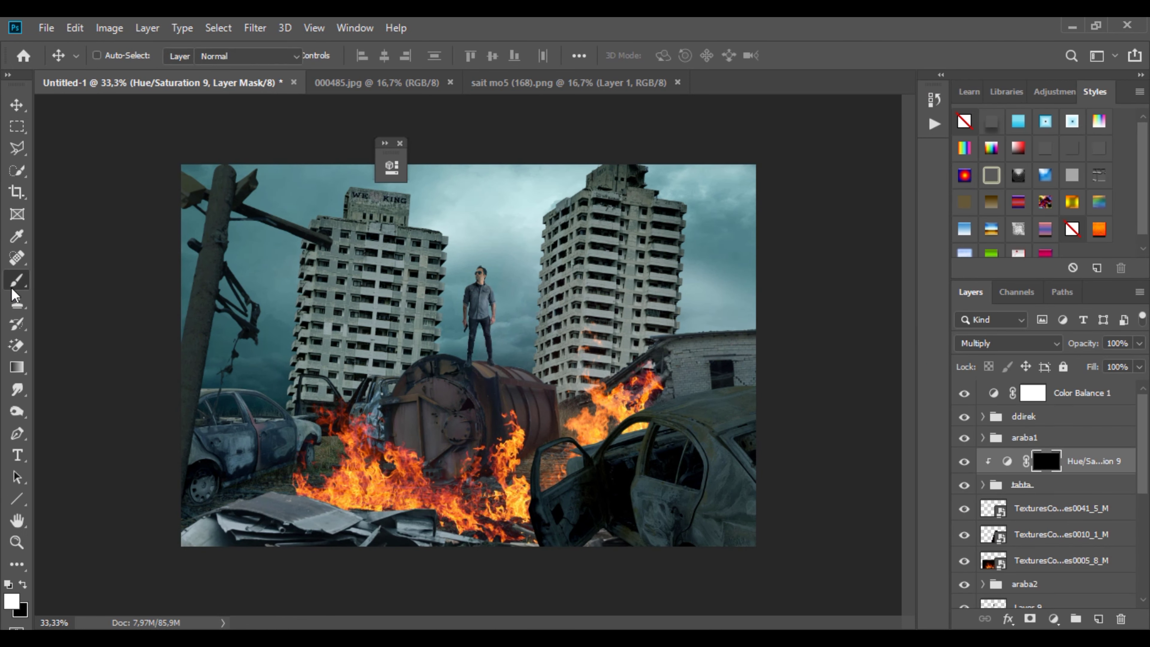
scroll(357, 507, "up", 2)
scroll(367, 476, "up", 1)
right_click(368, 450)
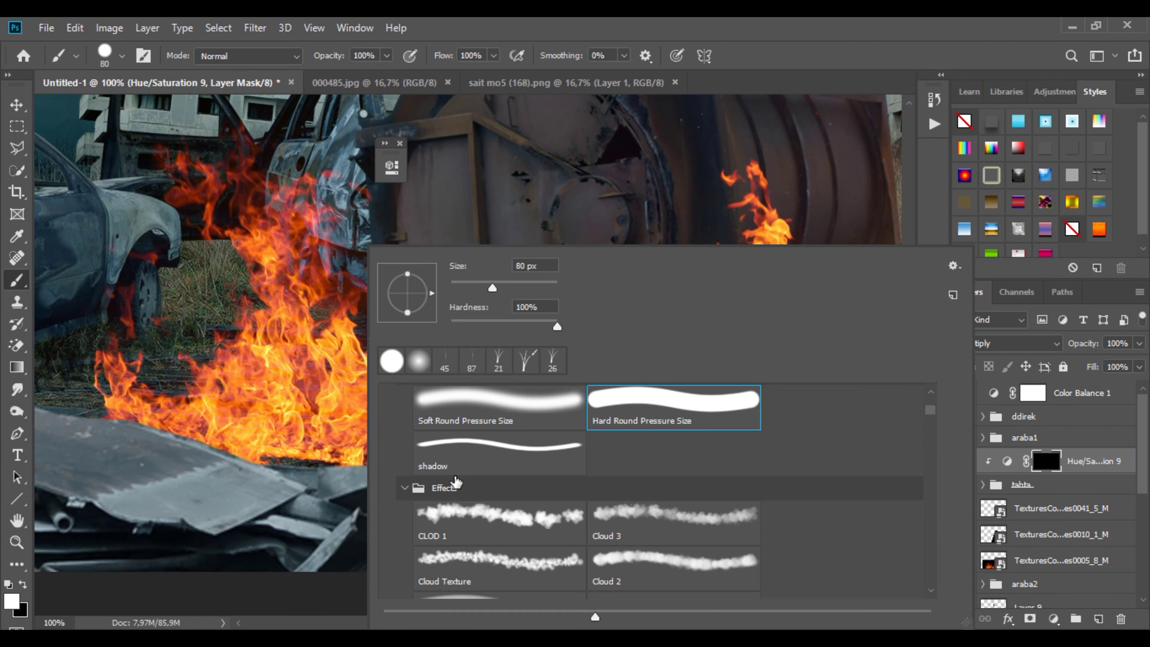
left_click(489, 398)
key("Return")
key("4")
key("6")
key("shift+4")
key("shift+7")
left_click_drag(452, 75, 466, 75)
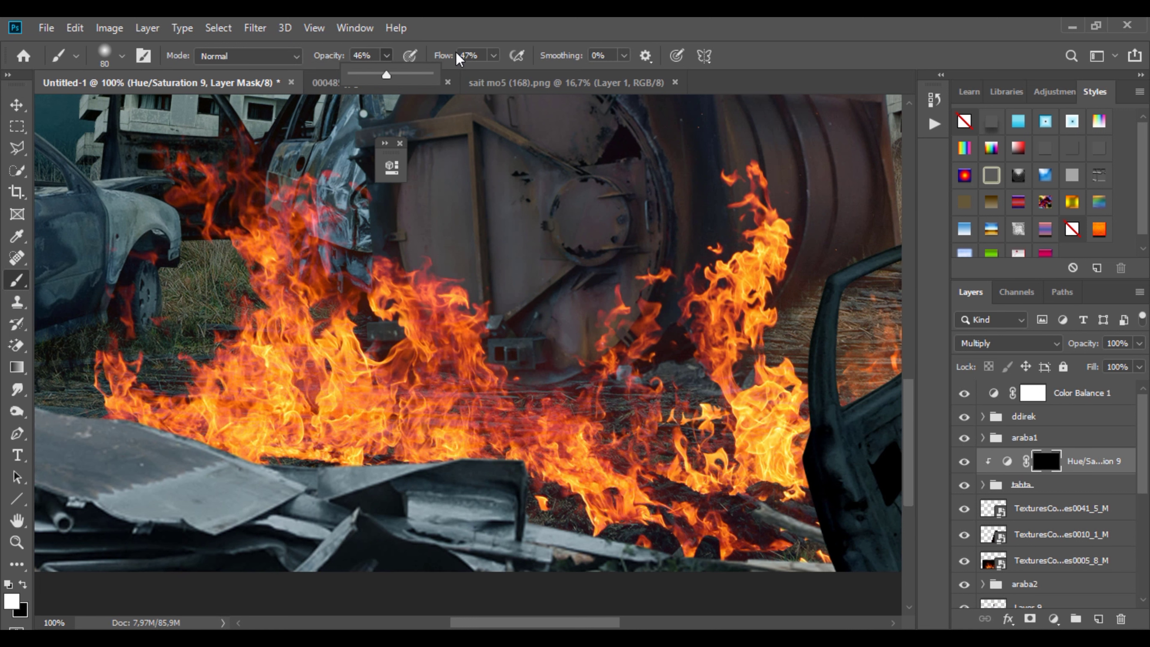
mouse_move(53, 417)
left_mouse_down()
mouse_move(95, 444)
mouse_move(244, 429)
mouse_move(239, 470)
mouse_move(399, 443)
left_mouse_up()
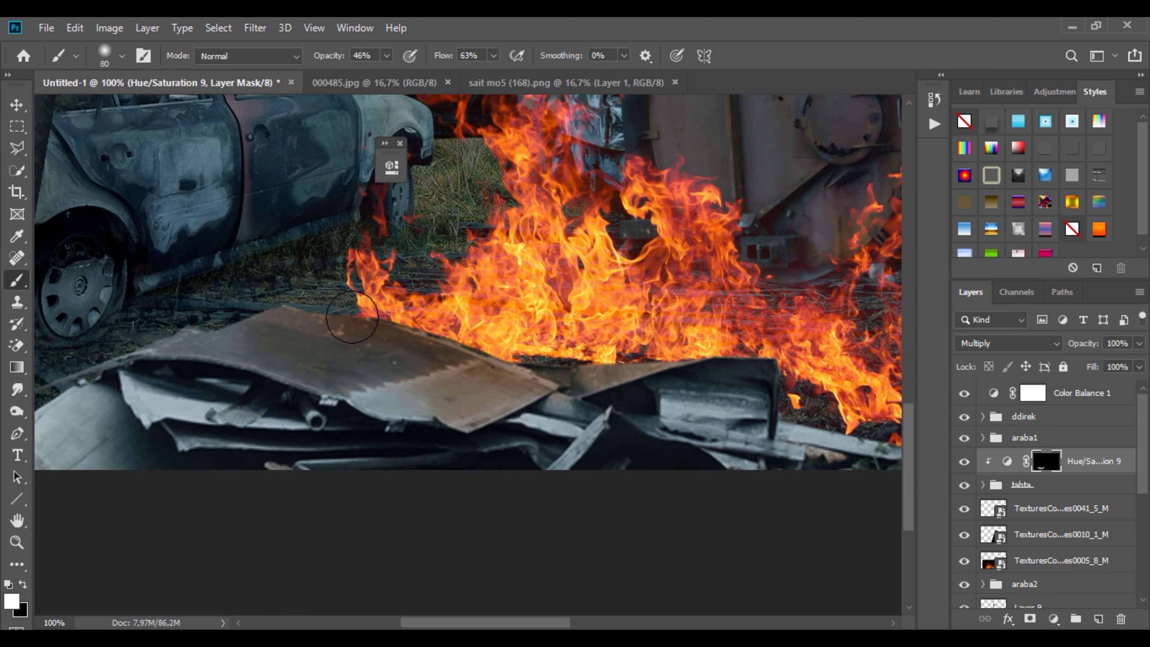
- Move the flames texture lower behind the metal sheet
left_click(1060, 560)
key("v")
left_click_drag(483, 268, 489, 331)
key("alt+bracketright")
key("alt+bracketright")
key("alt+bracketright")
- Brush the rusty brown tint across the left and middle of the metal sheet
key("b")
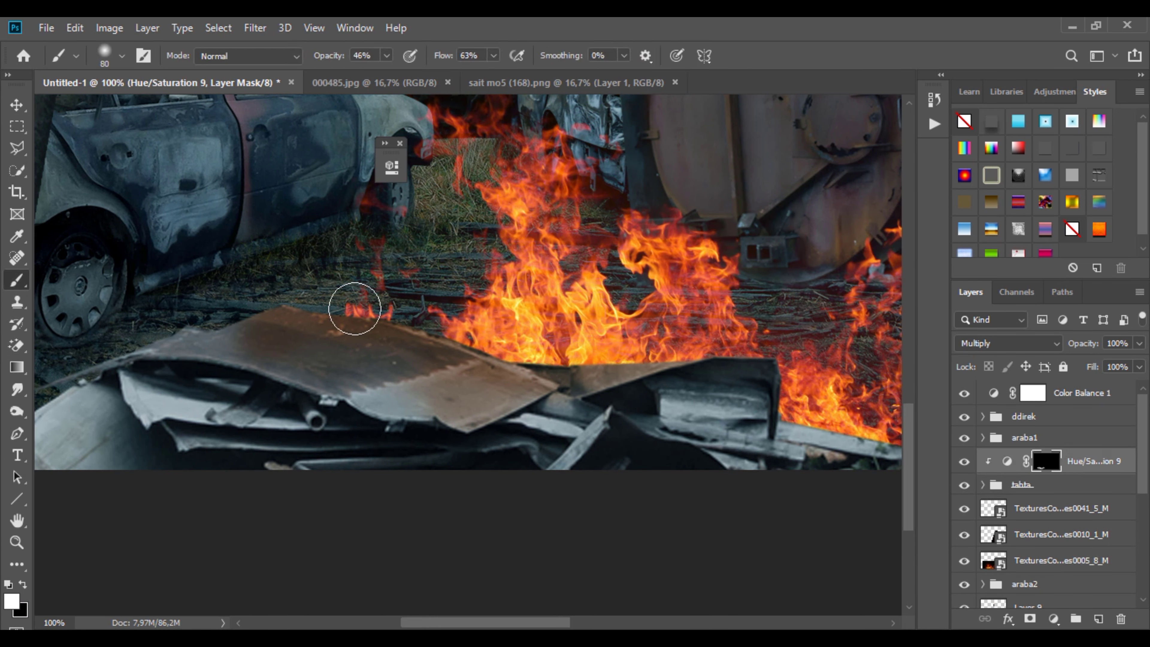
mouse_move(360, 308)
left_mouse_down()
mouse_move(149, 328)
mouse_move(385, 385)
mouse_move(492, 329)
mouse_move(580, 371)
left_mouse_up()
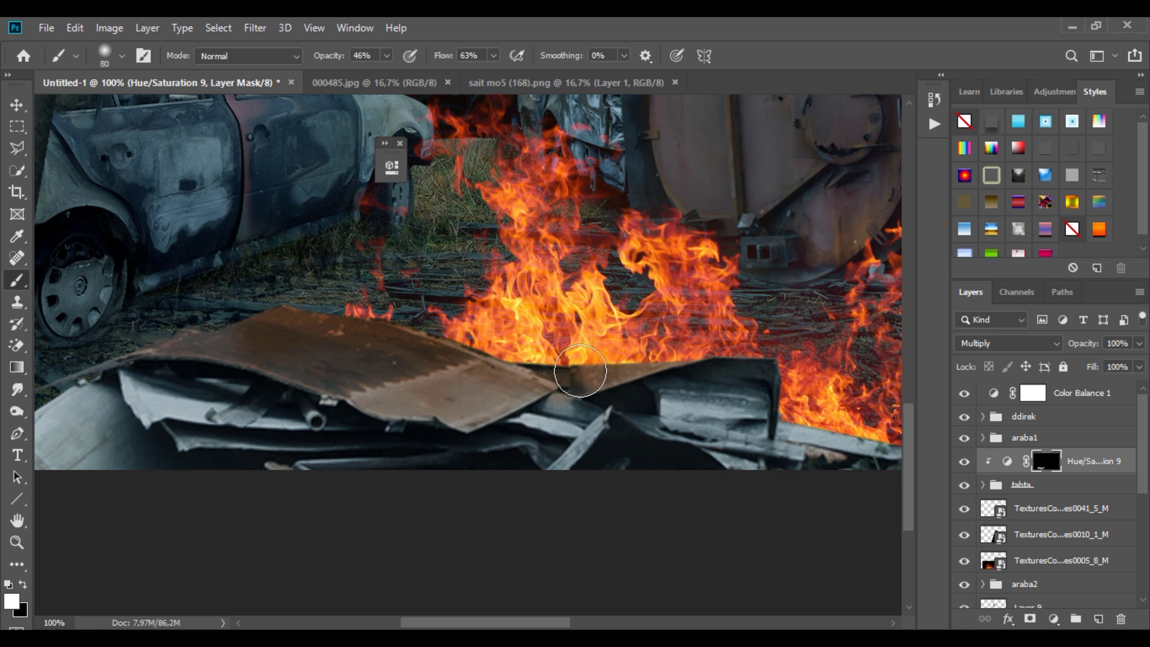
left_click_drag(298, 347, 277, 321)
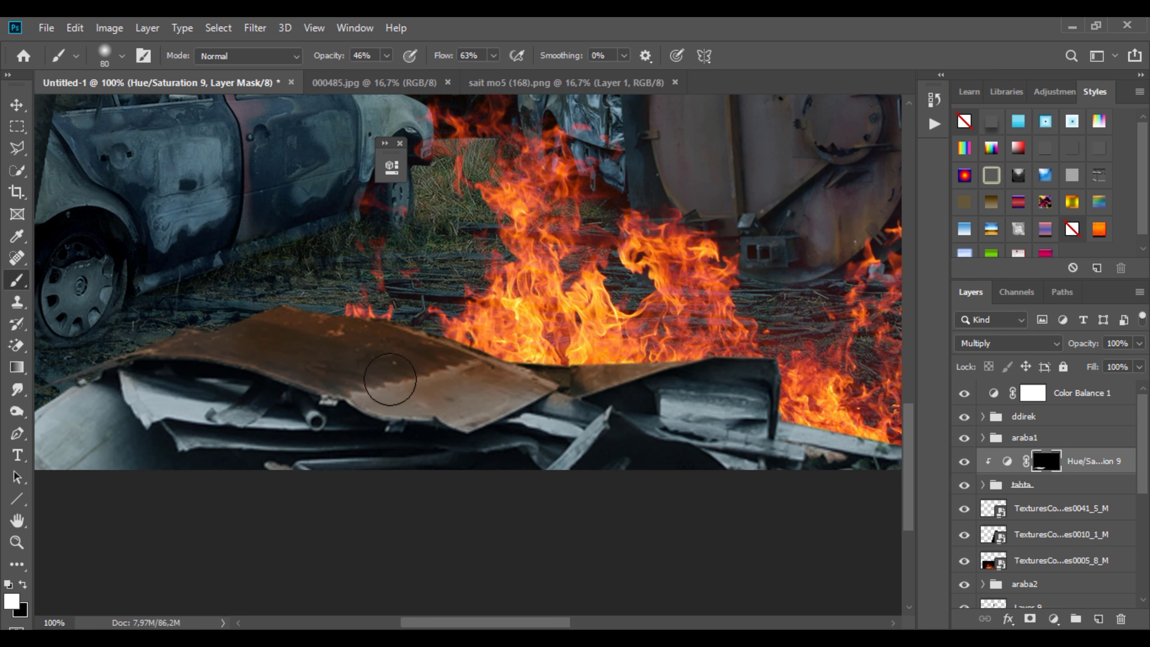
left_click_drag(468, 383, 363, 388)
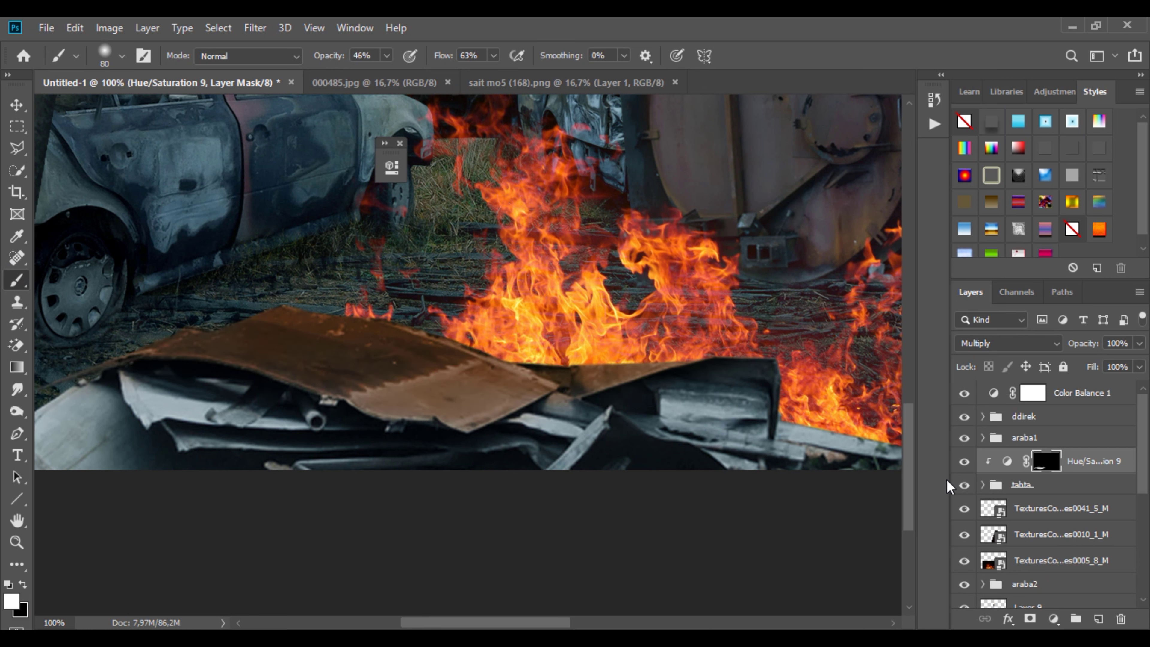
- Add a Linear Dodge (Add) layer and brush flame-orange glow on the metal sheet at 12% opacity
left_click(1099, 618)
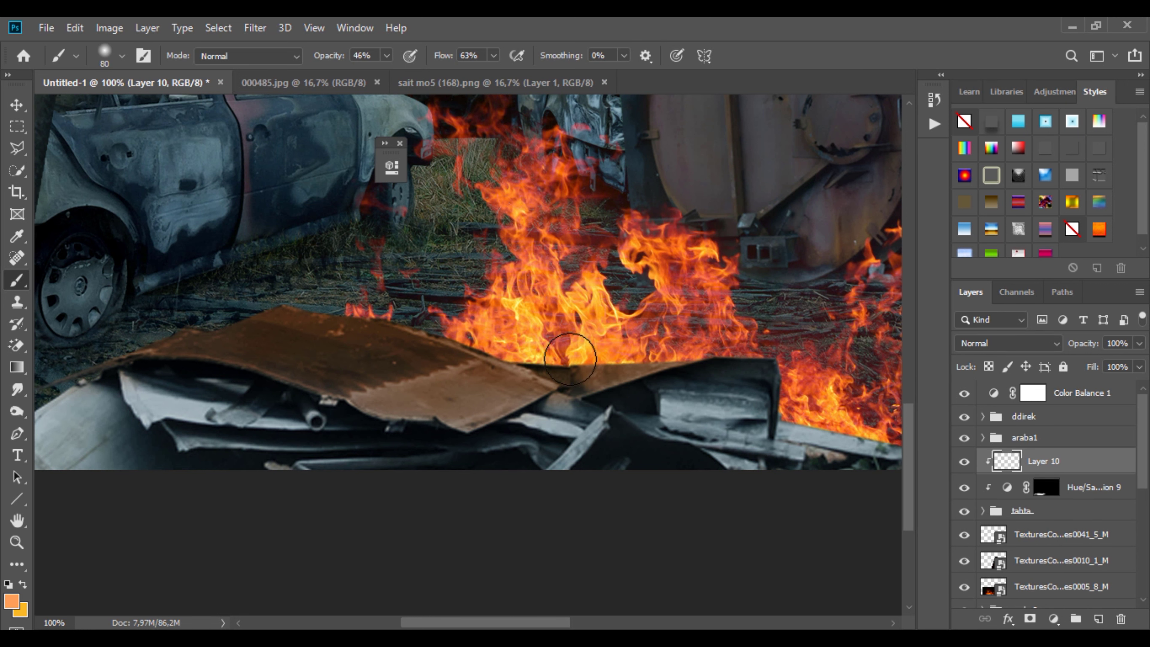
left_click(588, 320, "alt")
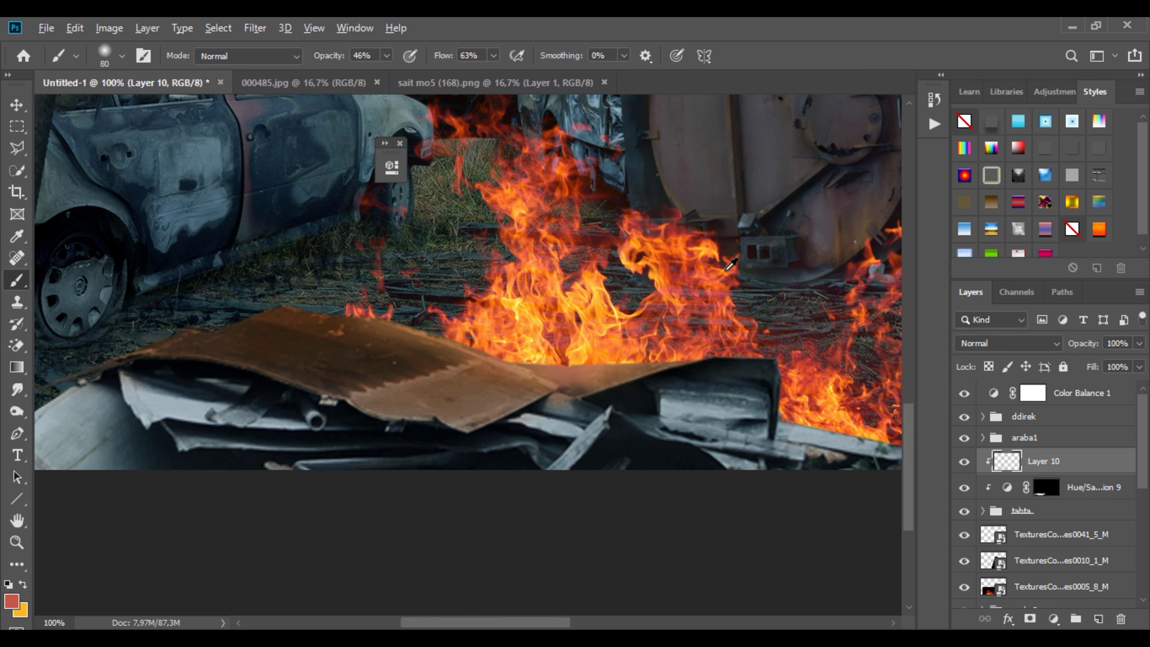
left_click(1007, 343)
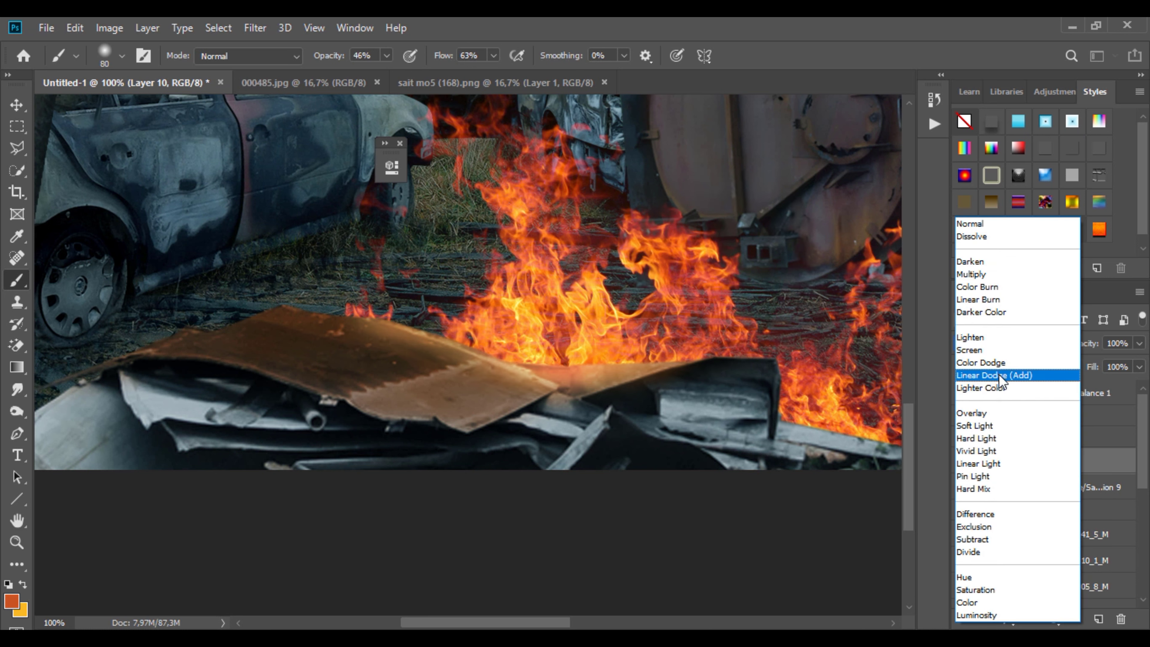
left_click(989, 375)
left_click(605, 344, "alt")
left_click_drag(471, 349, 250, 304)
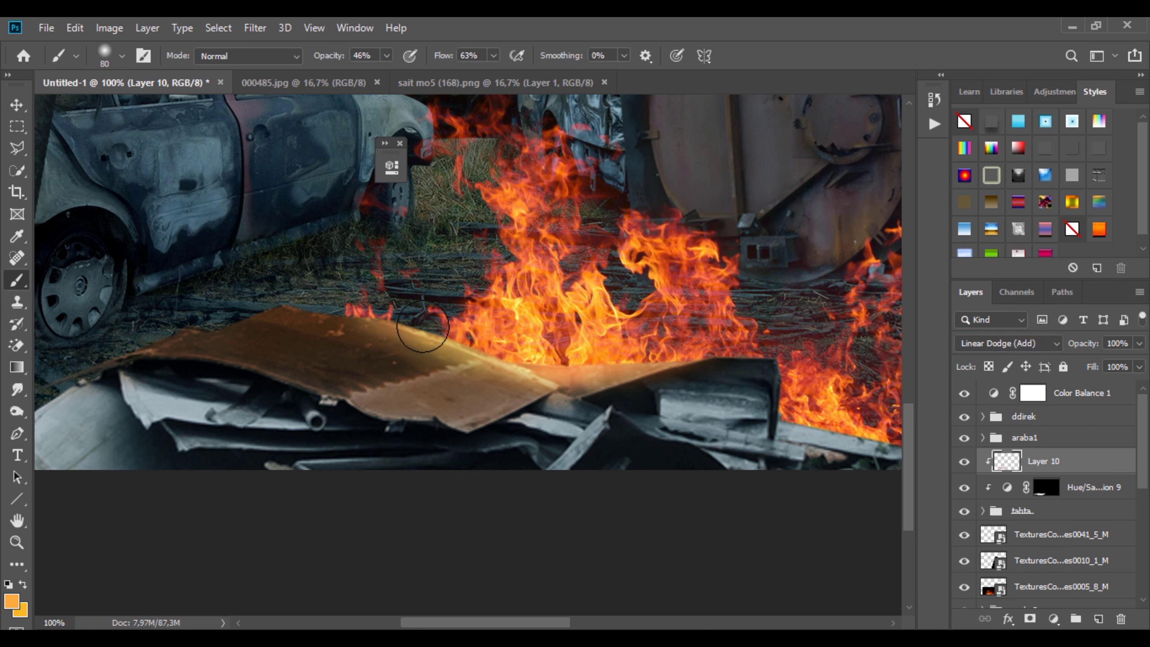
key("ctrl+z")
left_click_drag(386, 55, 353, 79)
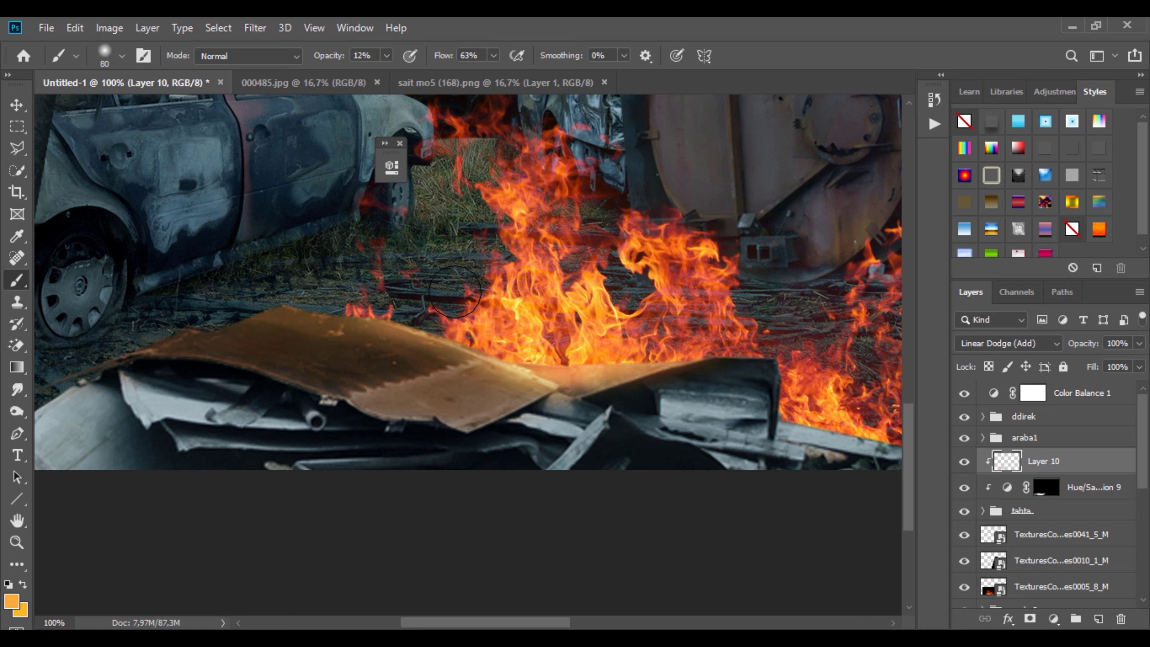
left_click(400, 143)
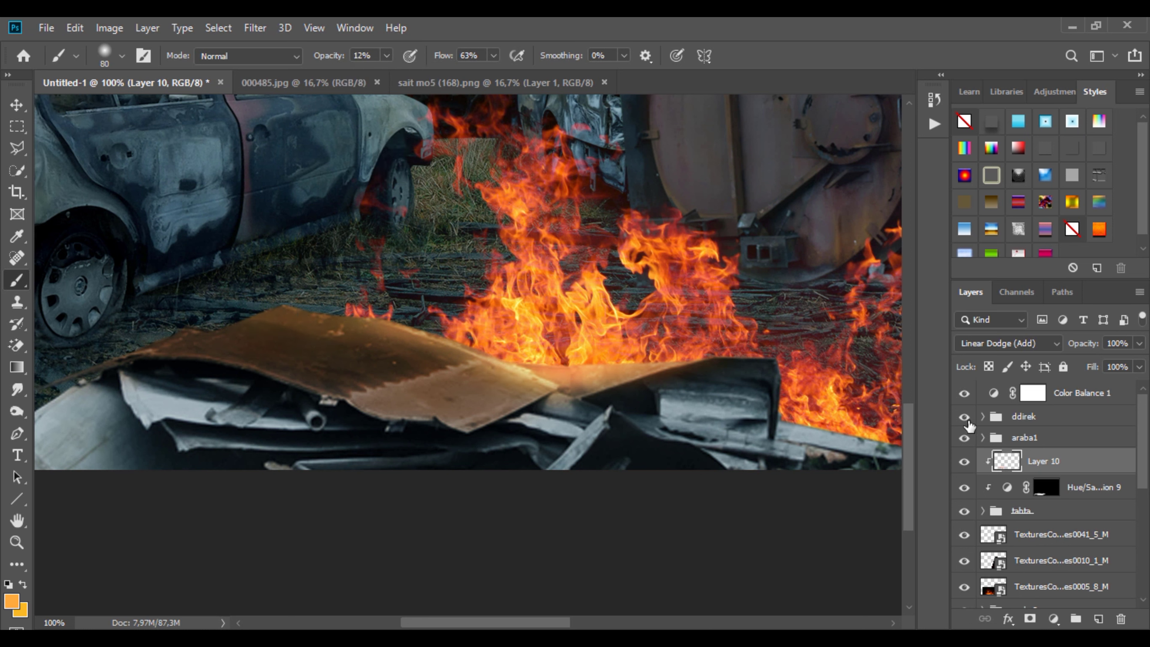
scroll(1003, 473, "down", 3)
- Add Layer 11 clipped to the araba2 car group and paint warm glow over the car body
left_click(1042, 508)
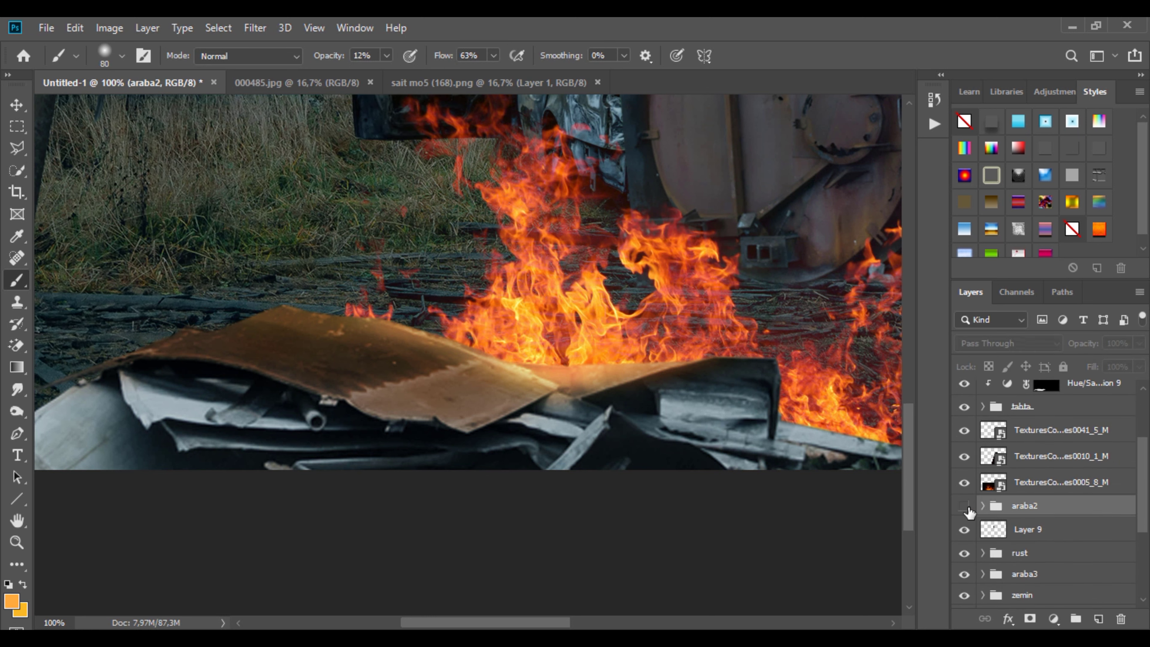
left_click(1099, 618)
right_click(1064, 508)
left_click(896, 345)
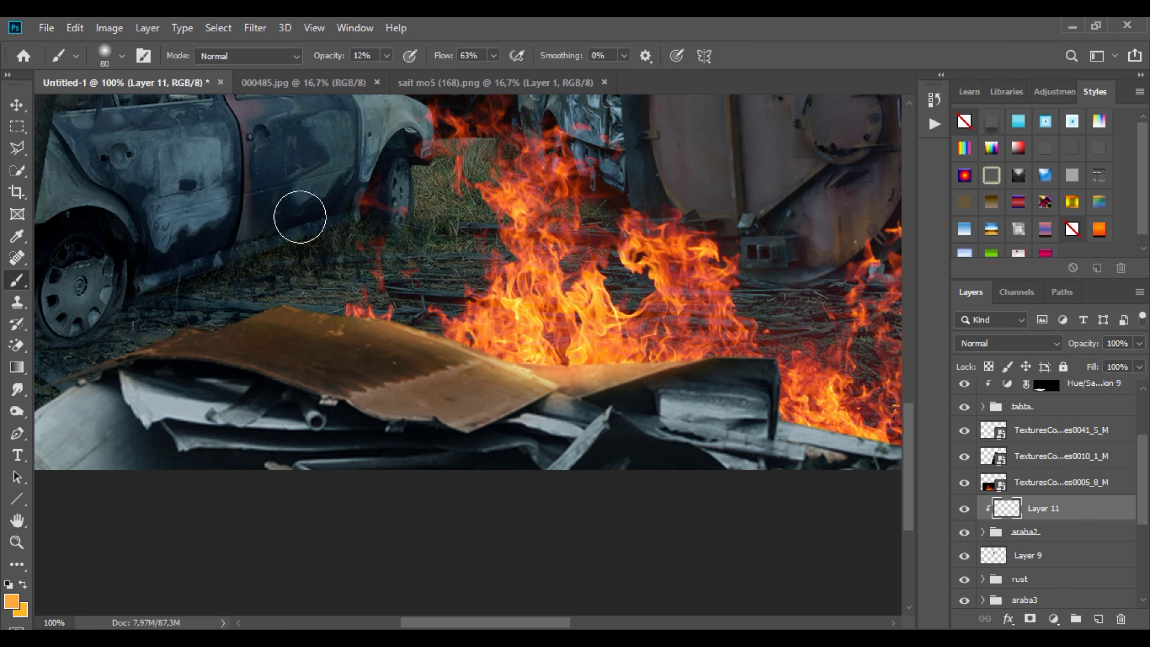
mouse_move(389, 125)
left_mouse_down()
mouse_move(114, 180)
mouse_move(300, 198)
mouse_move(206, 226)
mouse_move(354, 188)
mouse_move(275, 244)
mouse_move(69, 329)
mouse_move(355, 309)
left_mouse_up()
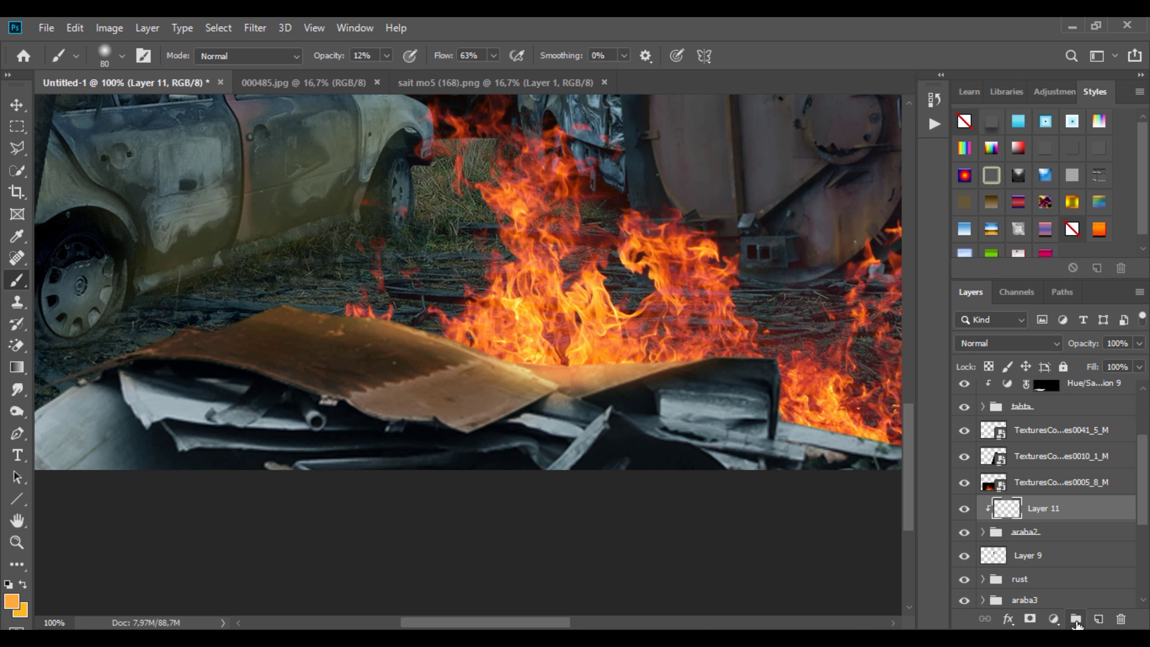
- Add Layer 12 in Linear Dodge (Add) and paint sampled red-brown glow along the car's side
left_click(1099, 619)
left_click(649, 313, "alt")
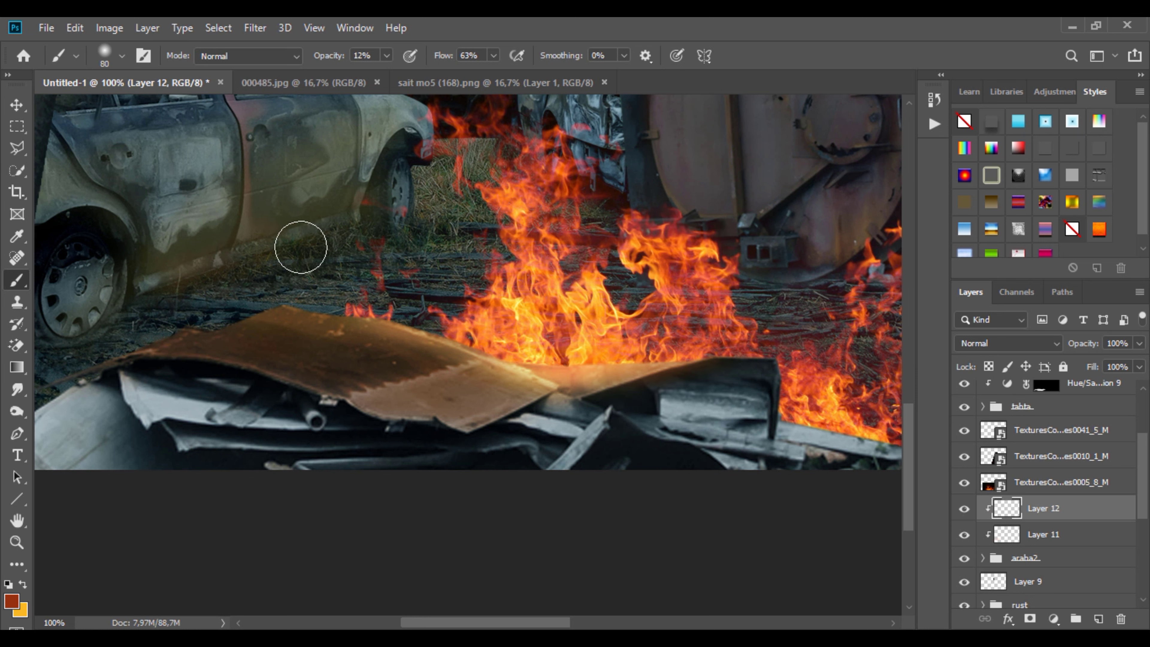
left_click(996, 343)
left_click(996, 375)
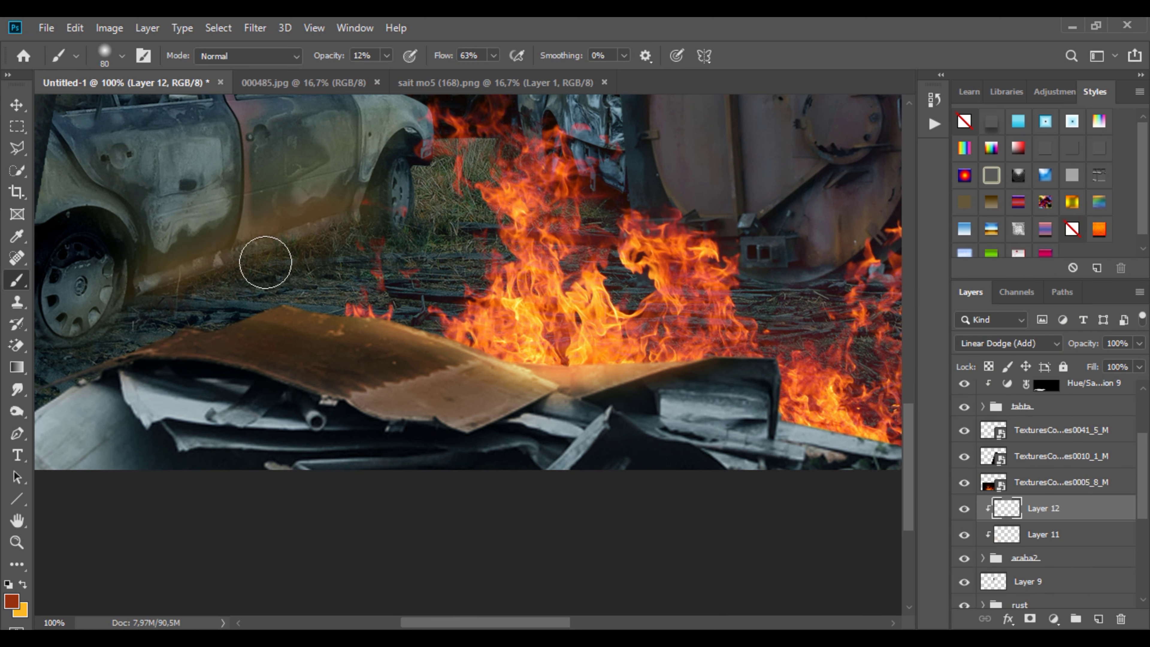
left_click_drag(219, 134, 301, 242)
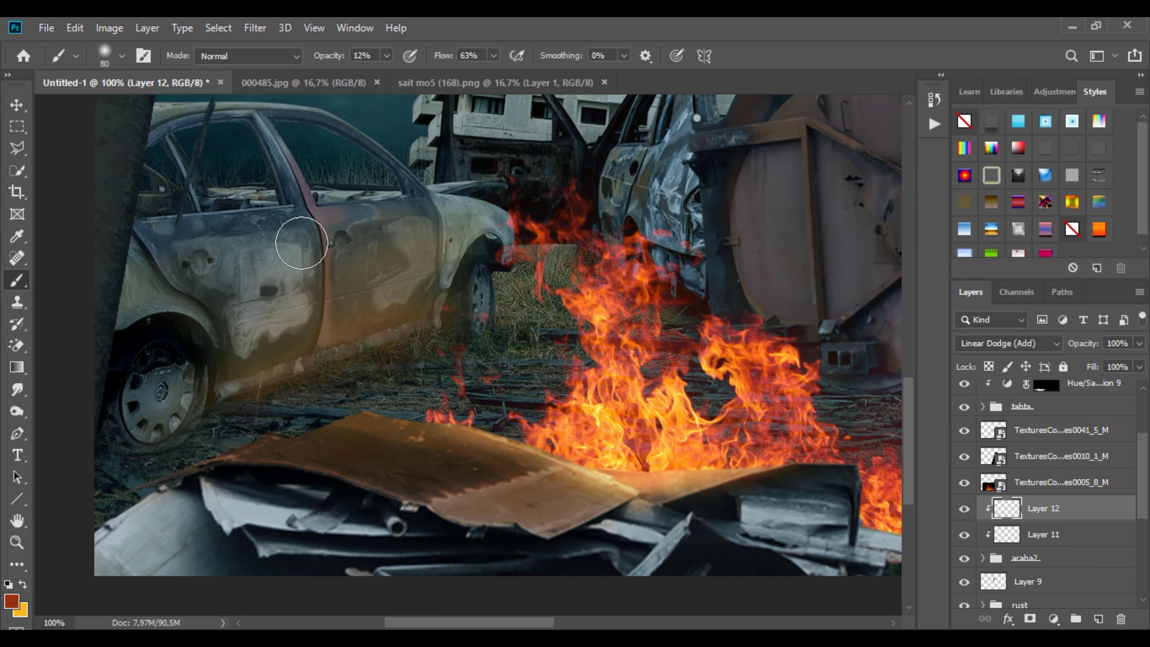
- Add Layer 13 clipped to the rust drum group, set to Linear Dodge (Add)
key("ctrl+minus")
key("ctrl+minus")
key("ctrl+minus")
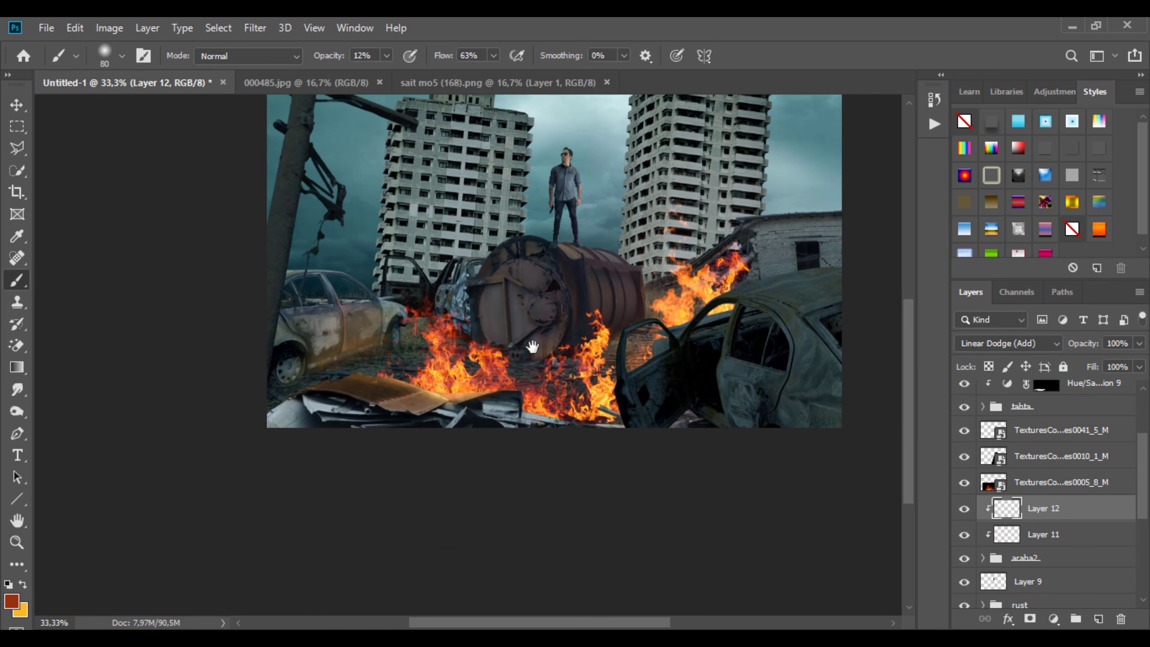
left_click(538, 340)
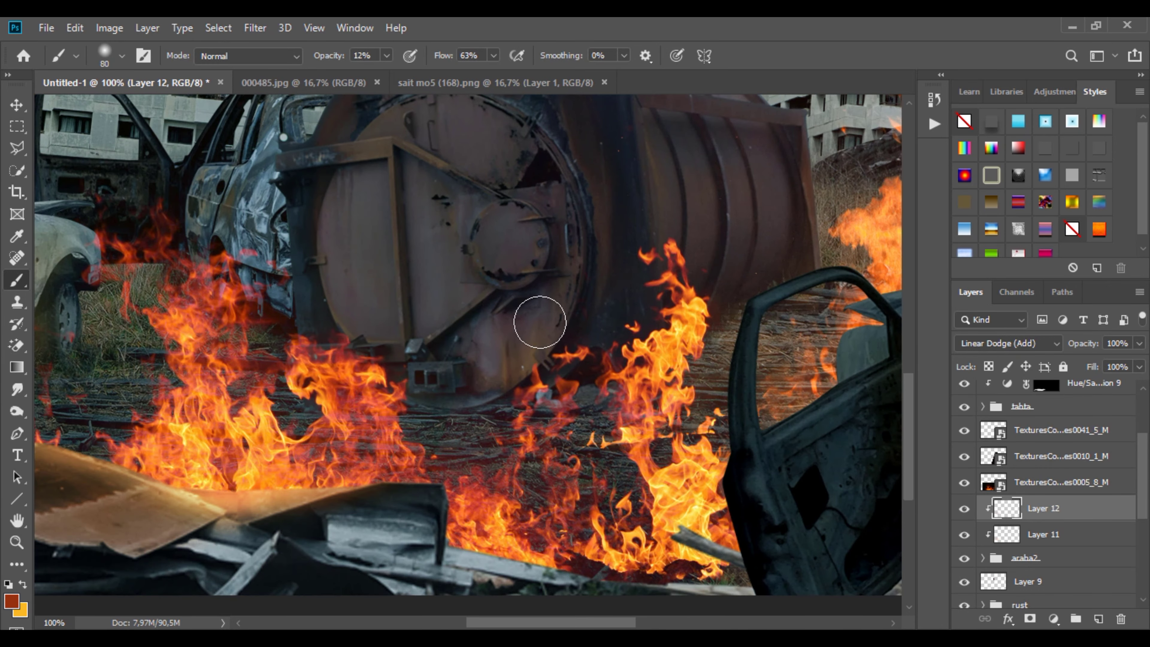
scroll(1044, 553, "down", 2)
left_click(1044, 553)
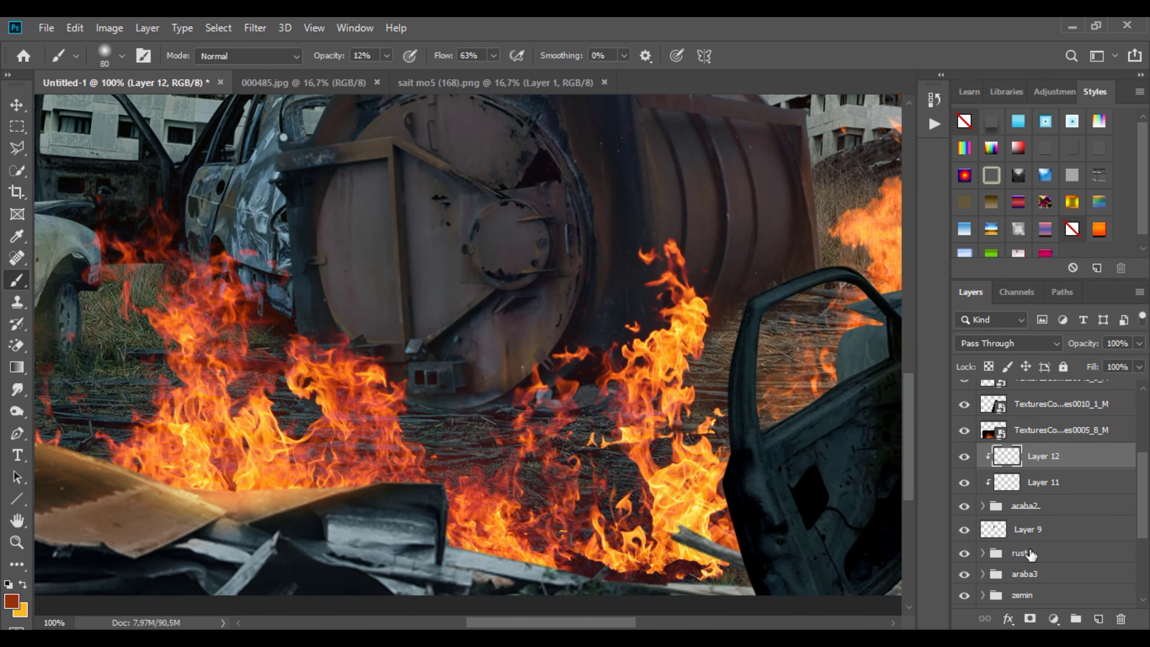
left_click(1099, 619)
right_click(1044, 556)
left_click(933, 267)
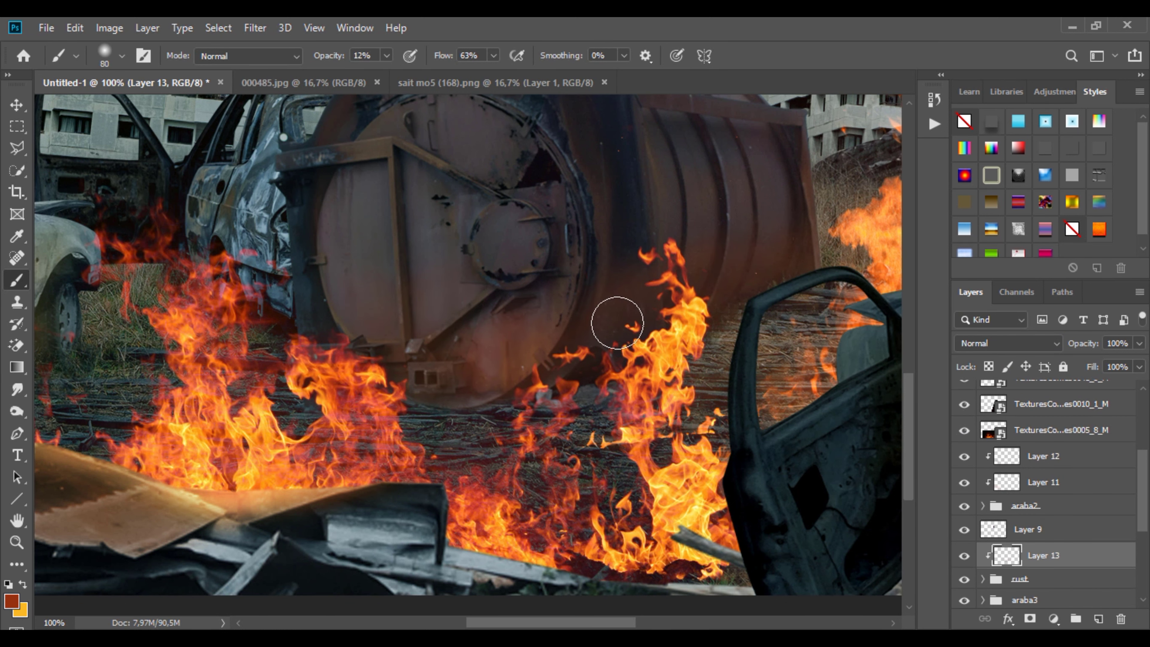
left_click(1012, 347)
left_click(989, 374)
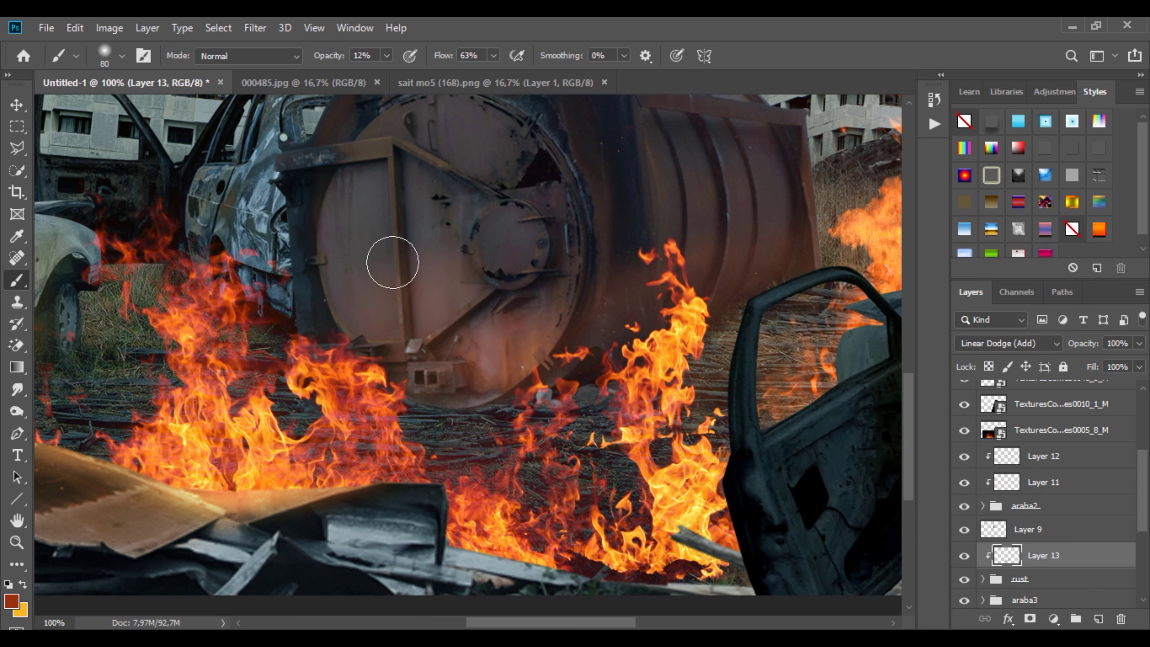
- Add Layer 14 above Layer 13, leaving its blend mode unchanged
left_click(1099, 619)
left_click(1010, 343)
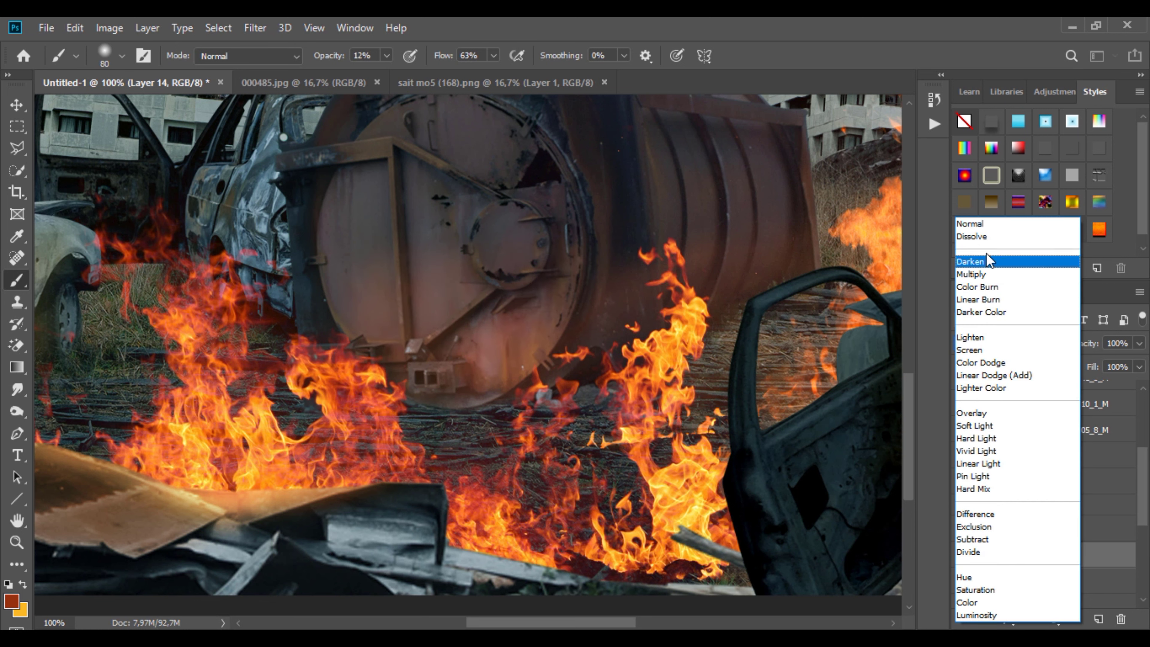
key("Escape")
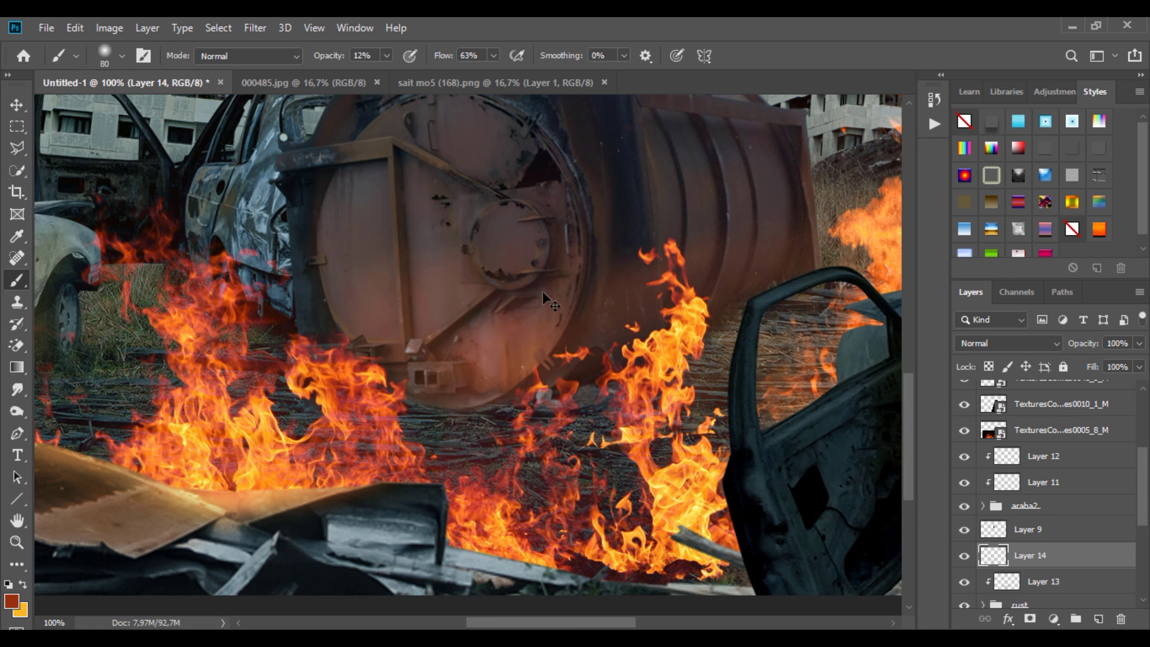
key("ctrl+minus")
key("ctrl+minus")
key("ctrl+minus")
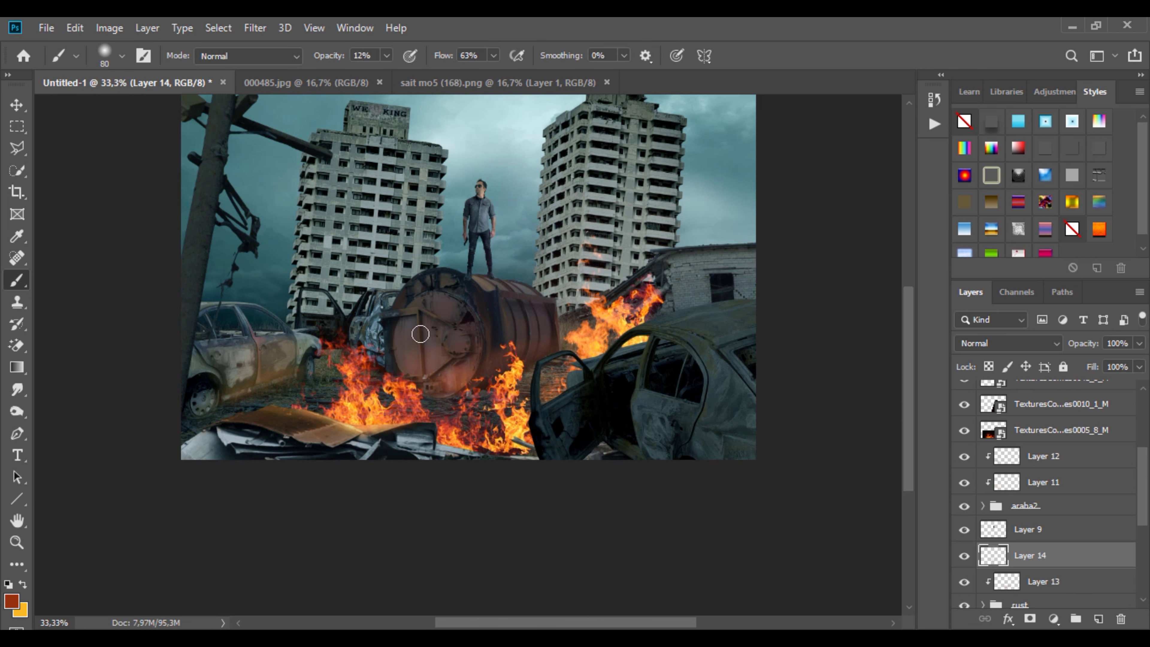
- Add Layer 15 clipped above the ddirek group
scroll(1070, 498, "up", 3)
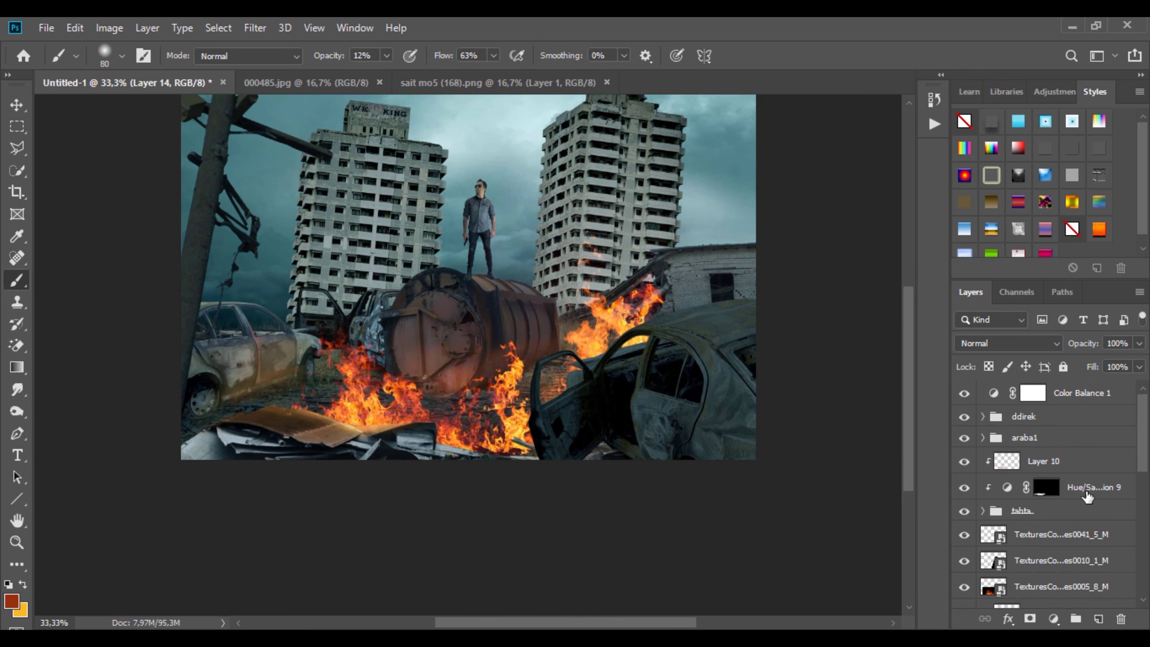
left_click(1060, 417)
key("ctrl+shift+alt+n")
right_click(1050, 419)
left_click(860, 340)
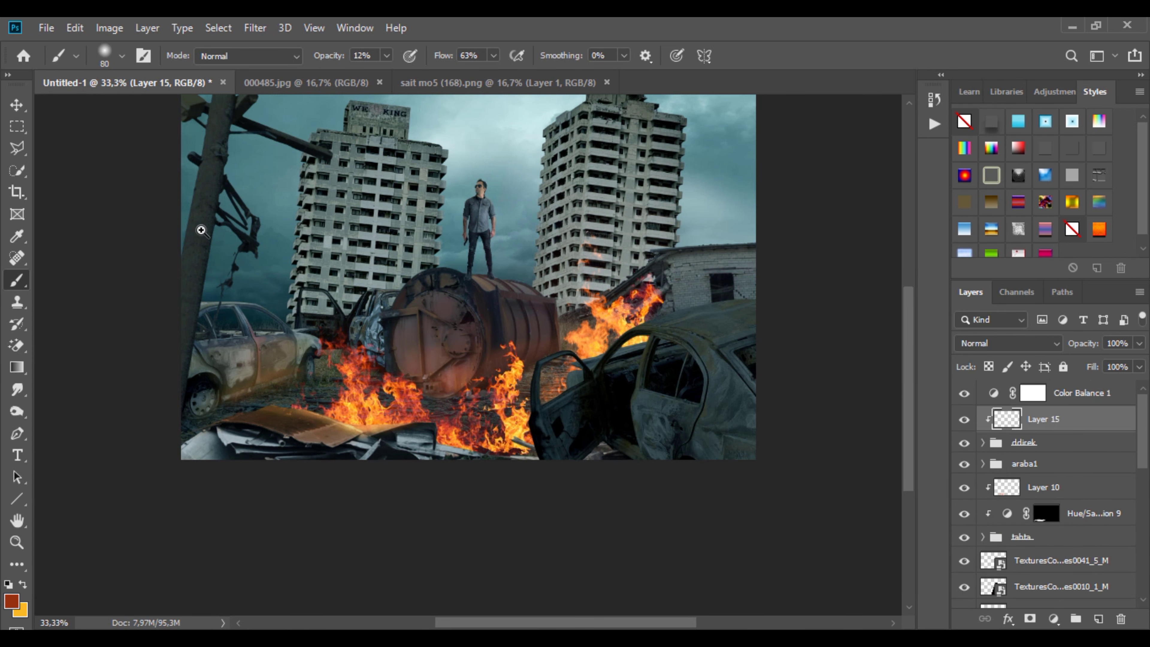
- Add a layer mask to Layer 6 in ddirek, with default colours and a 100% hard round brush
scroll(200, 226, "up", 2)
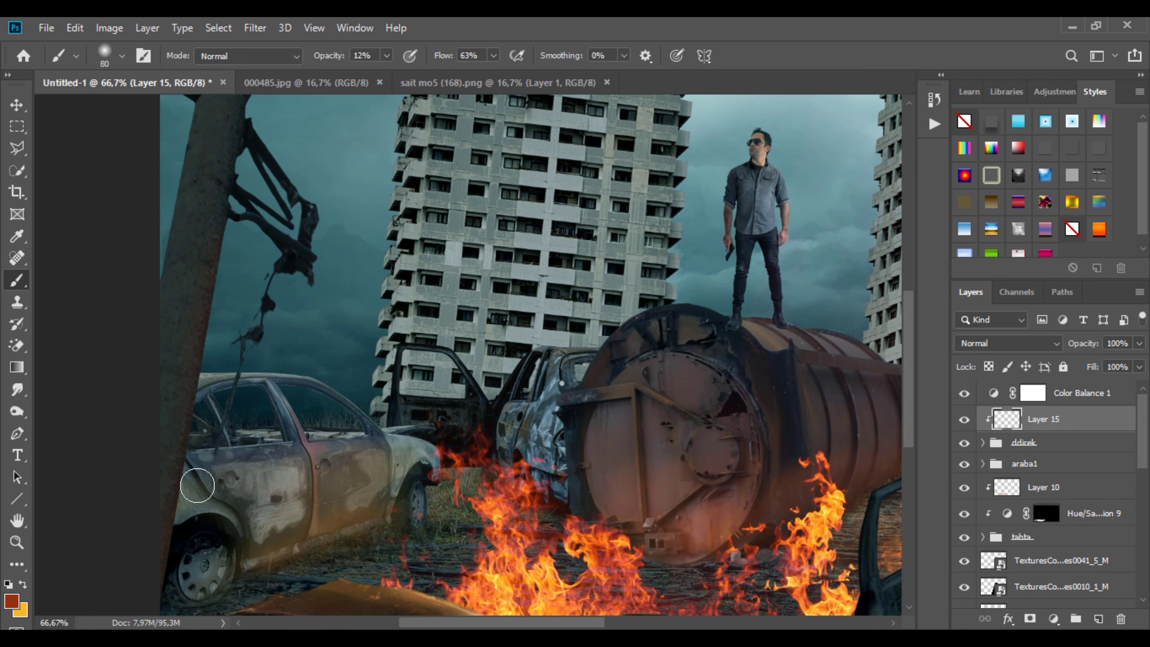
left_click(1041, 442)
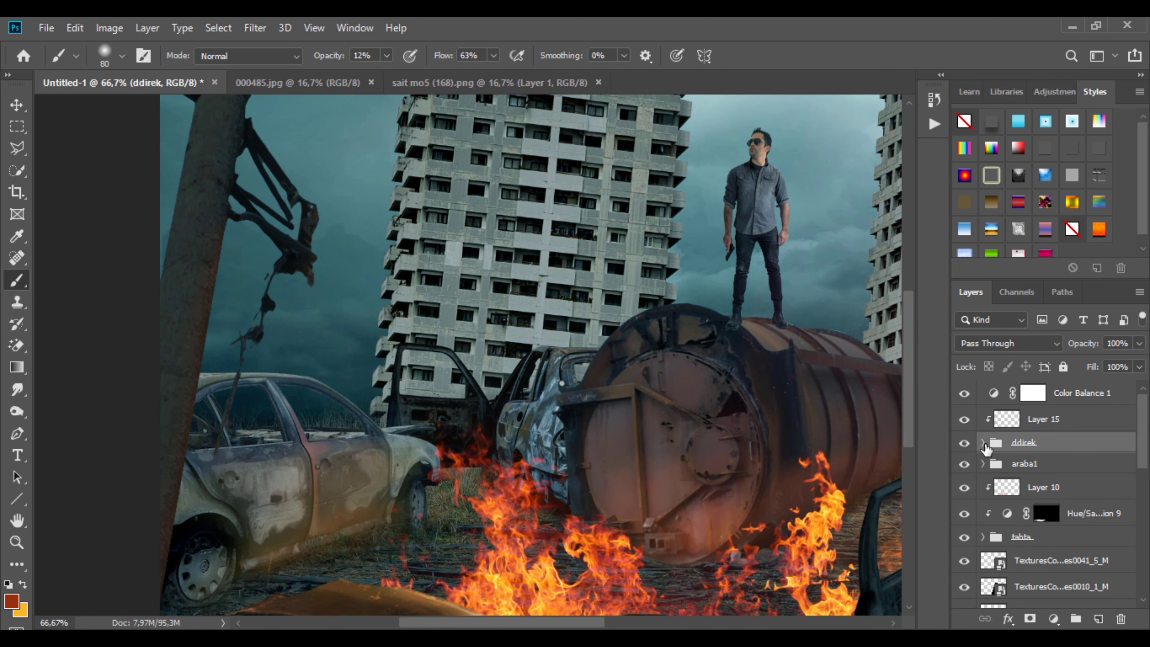
left_click(983, 443)
left_click(1042, 492)
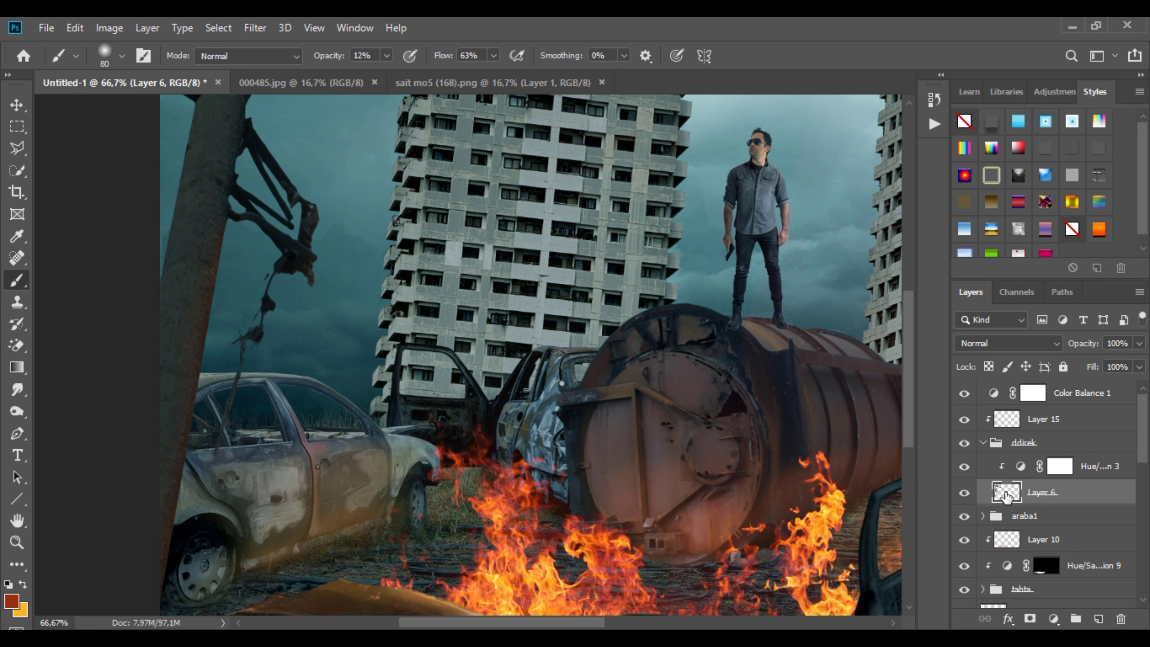
left_click(1030, 619)
key("d")
key("0")
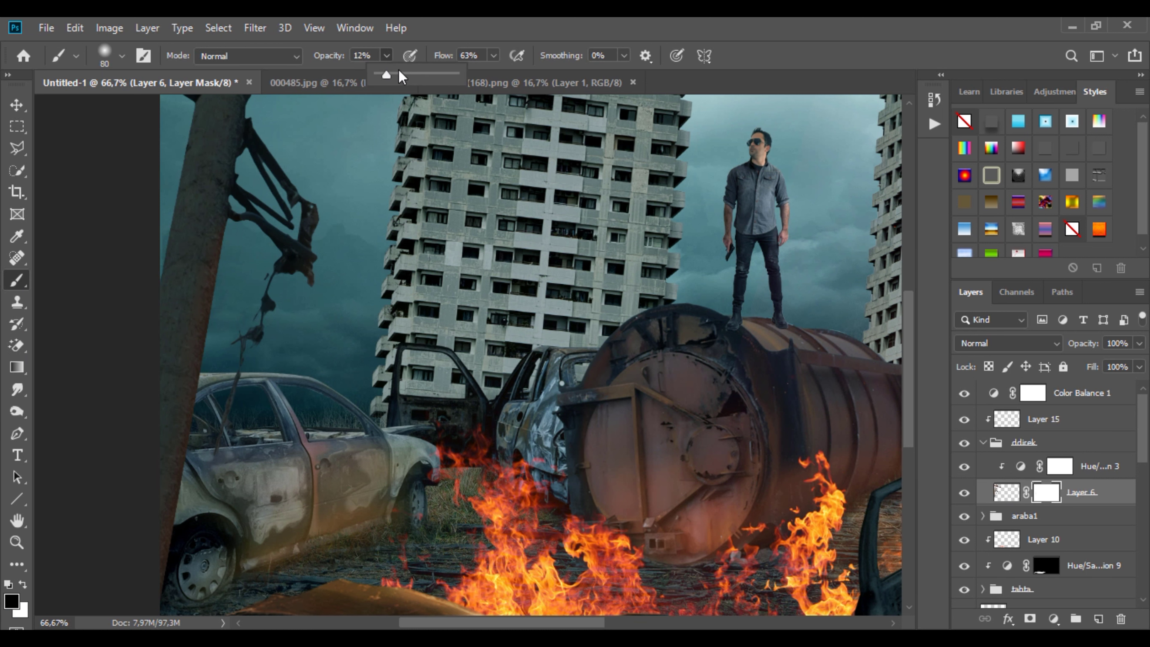
right_click(269, 304)
key("Return")
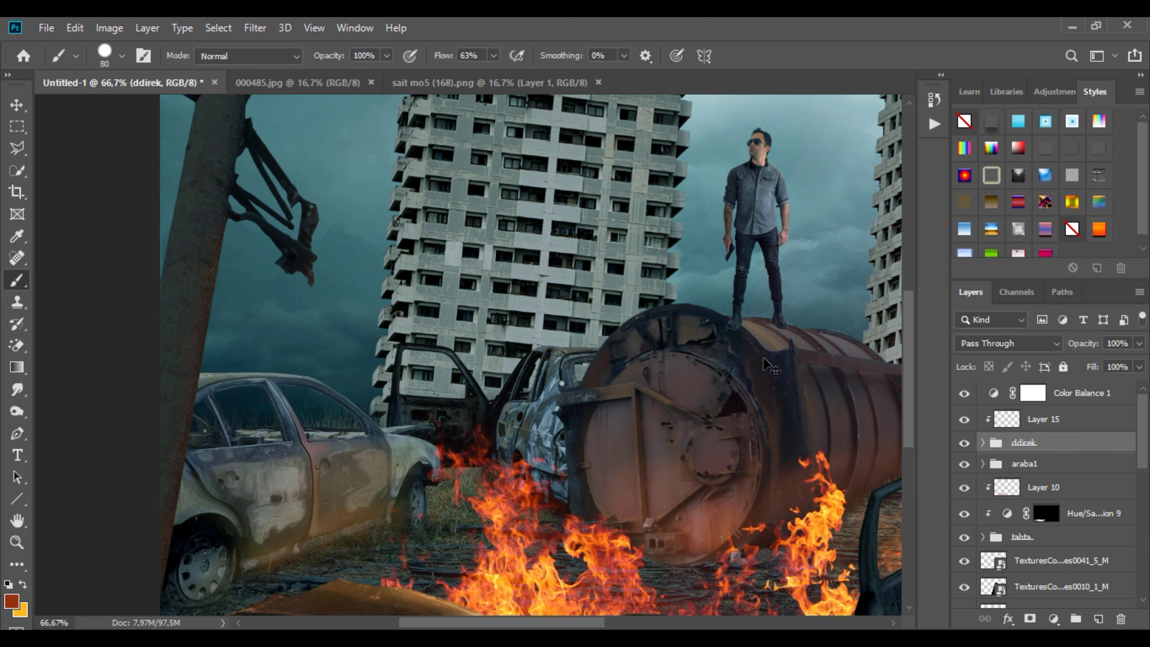
left_click(982, 442)
key("ctrl+minus")
key("ctrl+minus")
key("ctrl+minus")
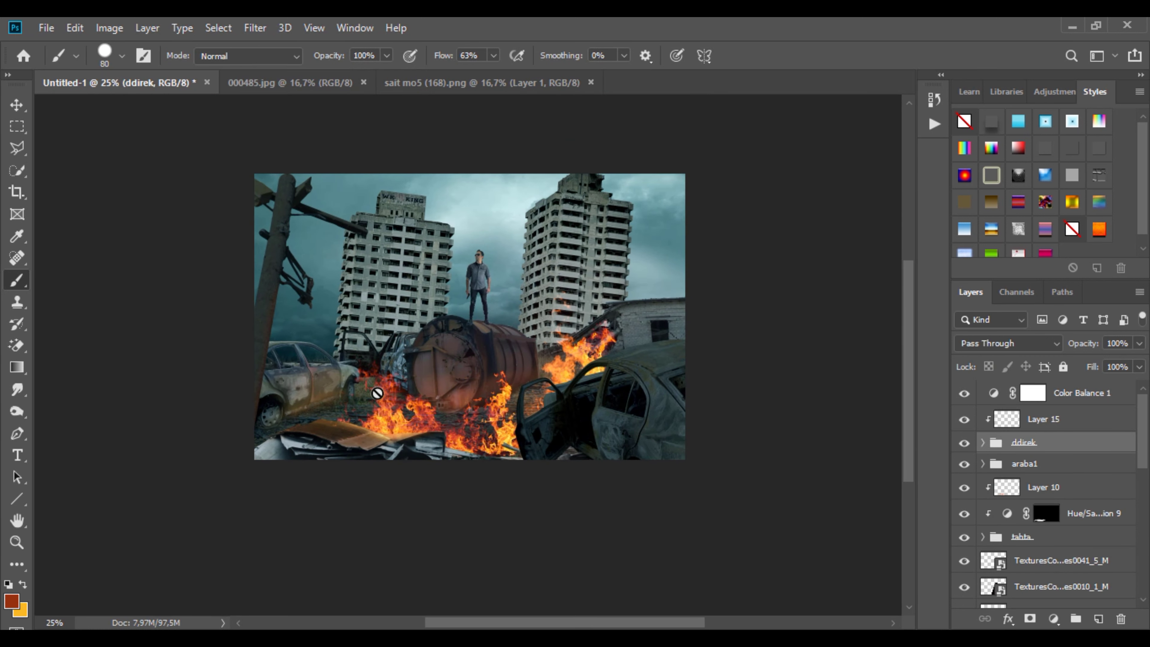
- Shrink the araba3 car group to about 89% and shift it left
key("ctrl+plus")
key("ctrl+plus")
key("ctrl+plus")
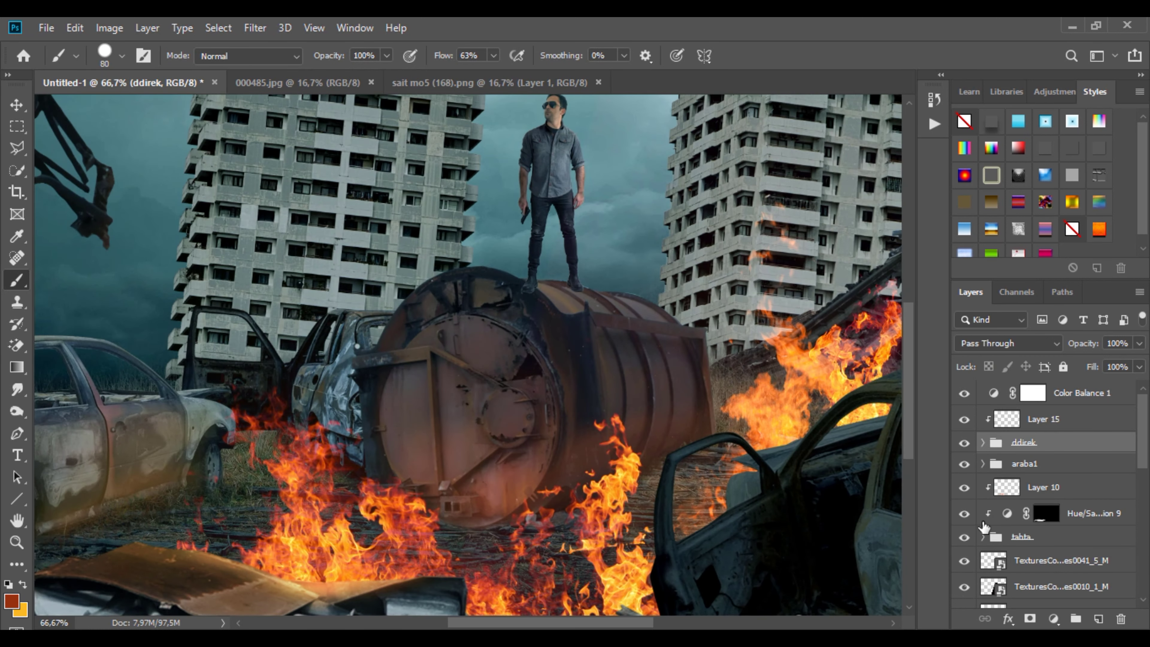
scroll(1022, 550, "down", 2)
left_click(1010, 536)
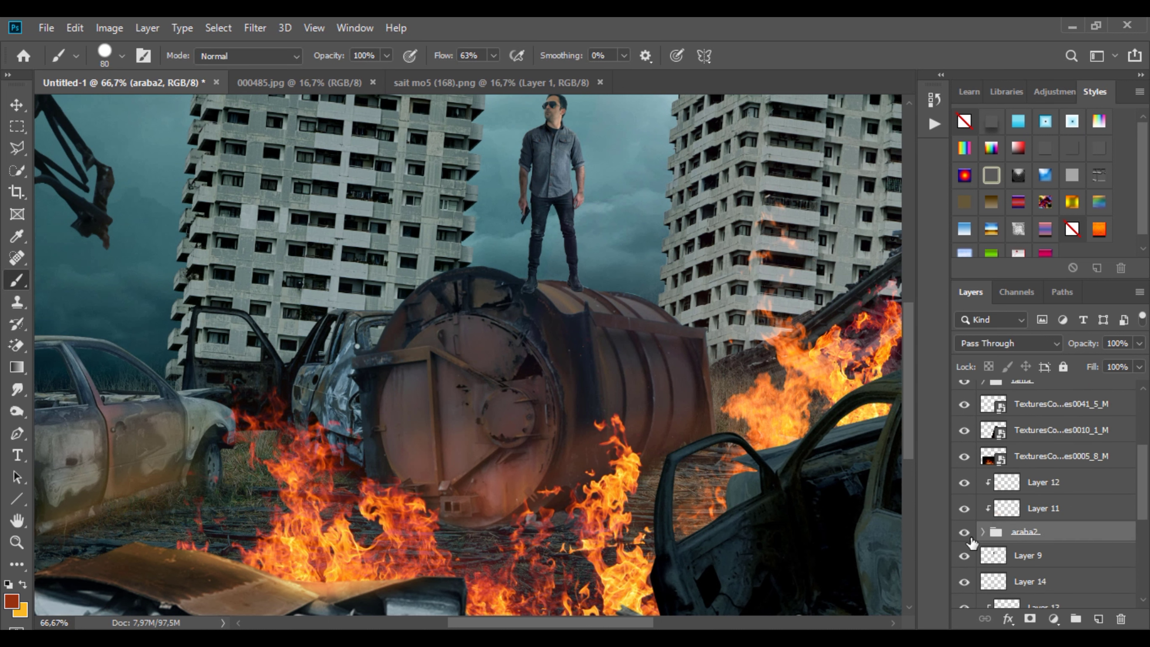
scroll(1003, 547, "down", 2)
left_click(1003, 547)
key("v")
left_click_drag(179, 301, 224, 327)
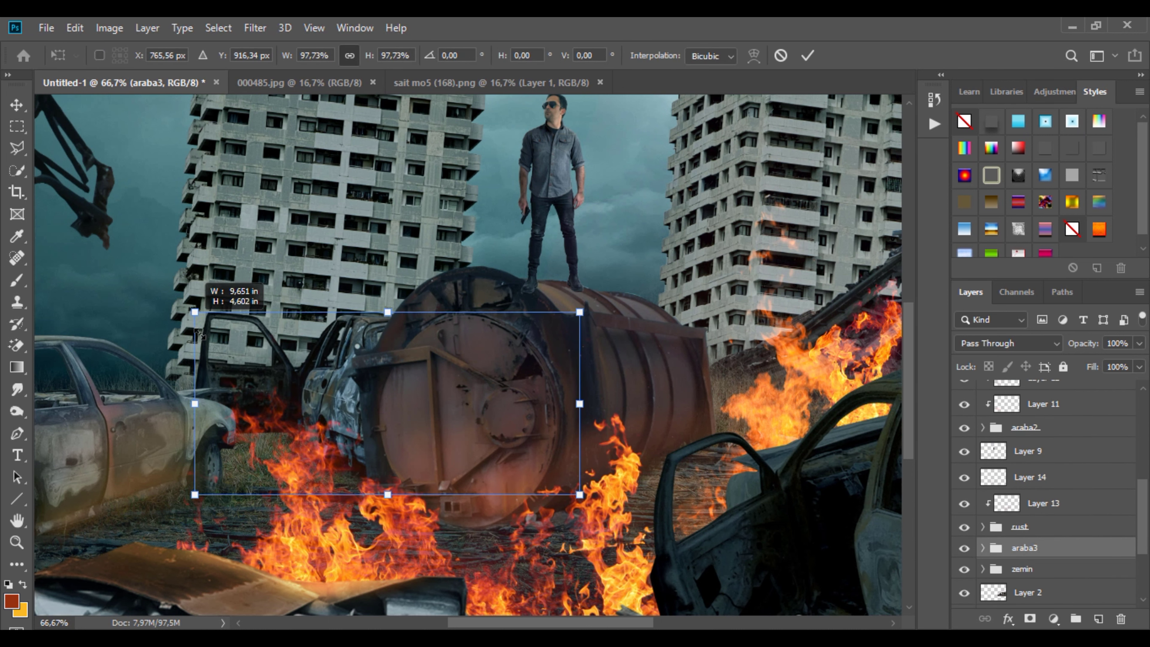
mouse_move(325, 377)
left_mouse_down()
mouse_move(313, 399)
mouse_move(281, 407)
mouse_move(335, 404)
left_mouse_up()
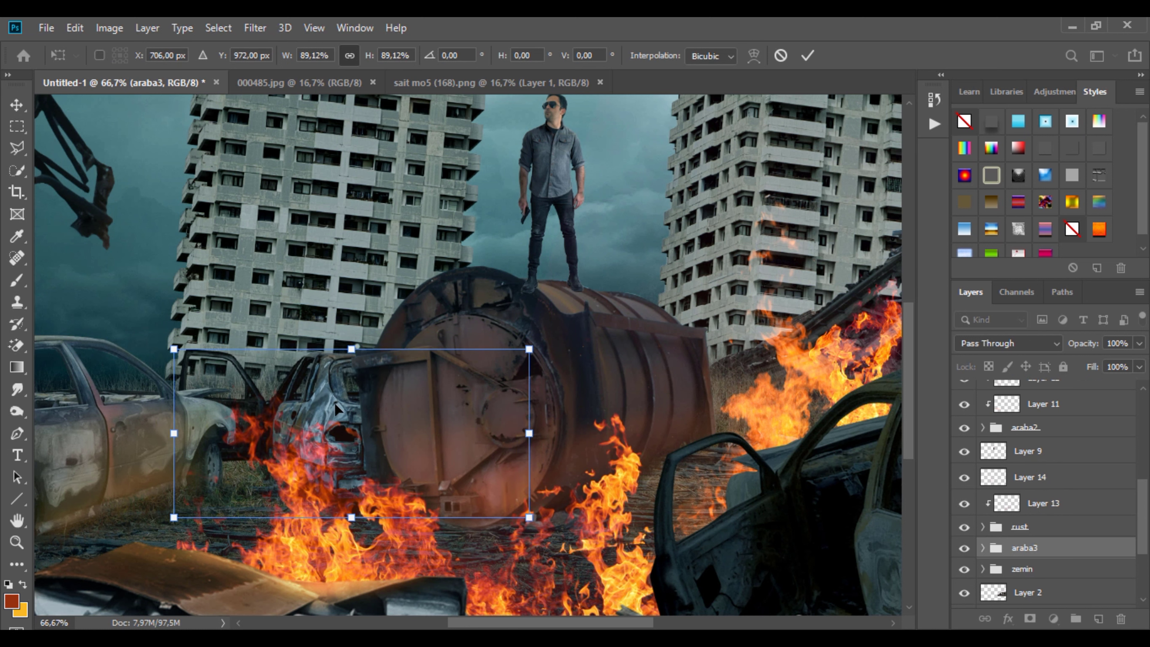
left_click(17, 127)
- Add Layer 16 clipped to araba3 and set it to Linear Dodge (Add)
scroll(453, 317, "down", 3)
left_click(1098, 619)
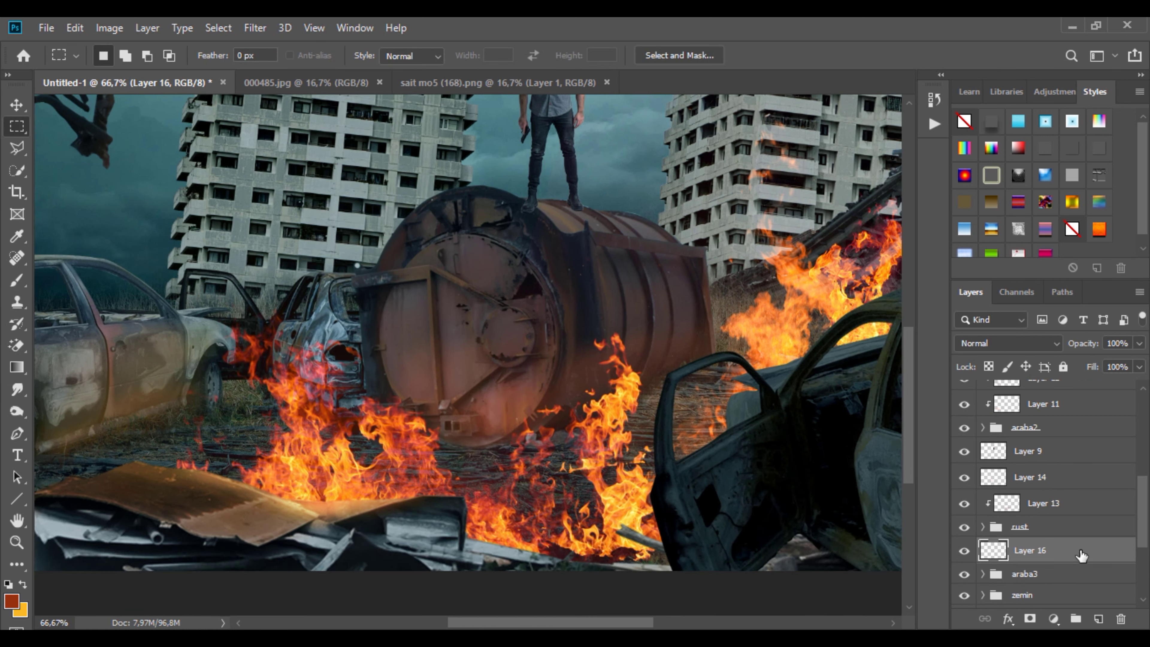
key("ctrl+alt+g")
left_click(1009, 342)
left_click(1014, 372)
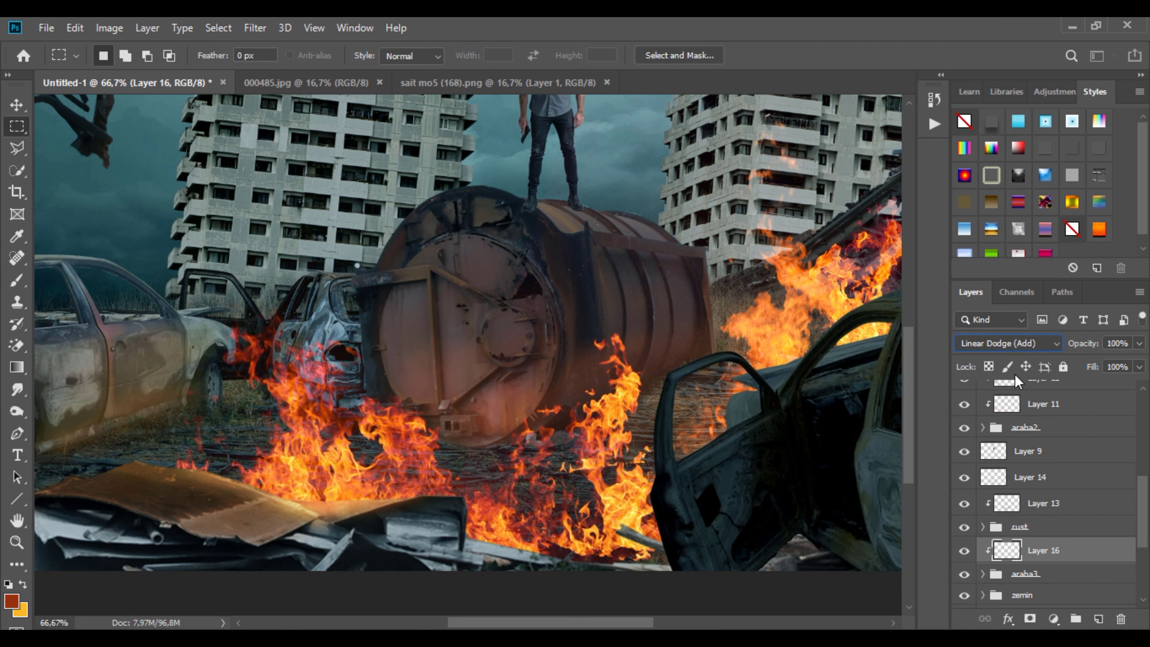
- Paint an orange fire glow on the car with a soft round brush at 34% opacity
key("b")
right_click(328, 369)
left_click(476, 408)
key("Return")
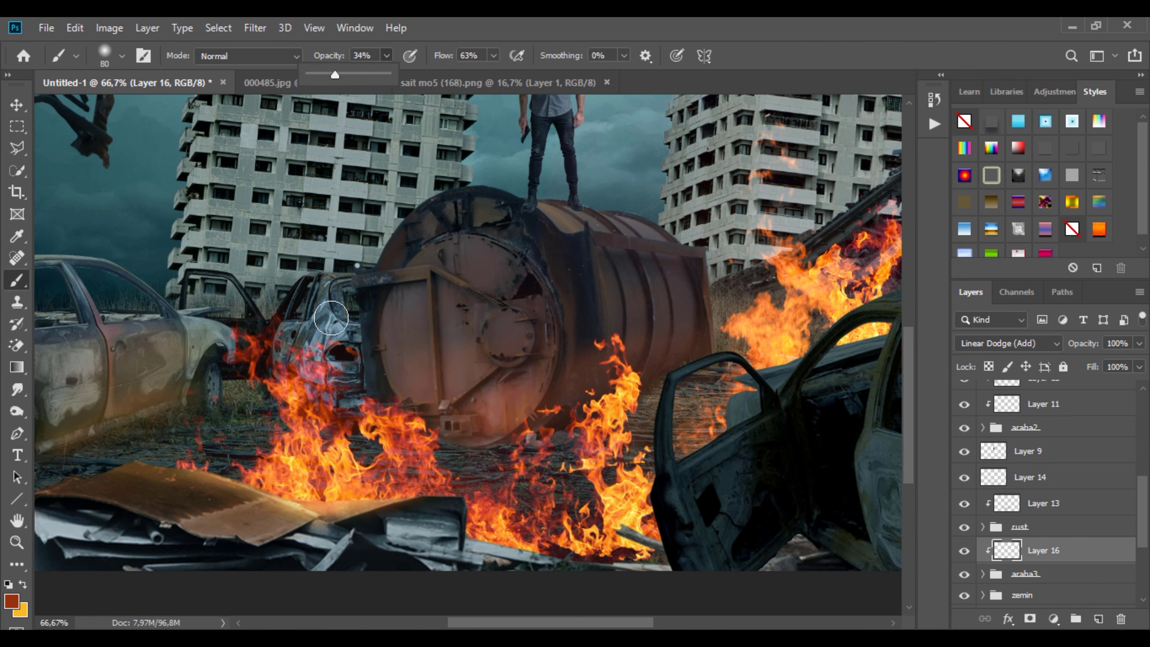
key("3")
key("4")
left_click_drag(296, 400, 348, 414)
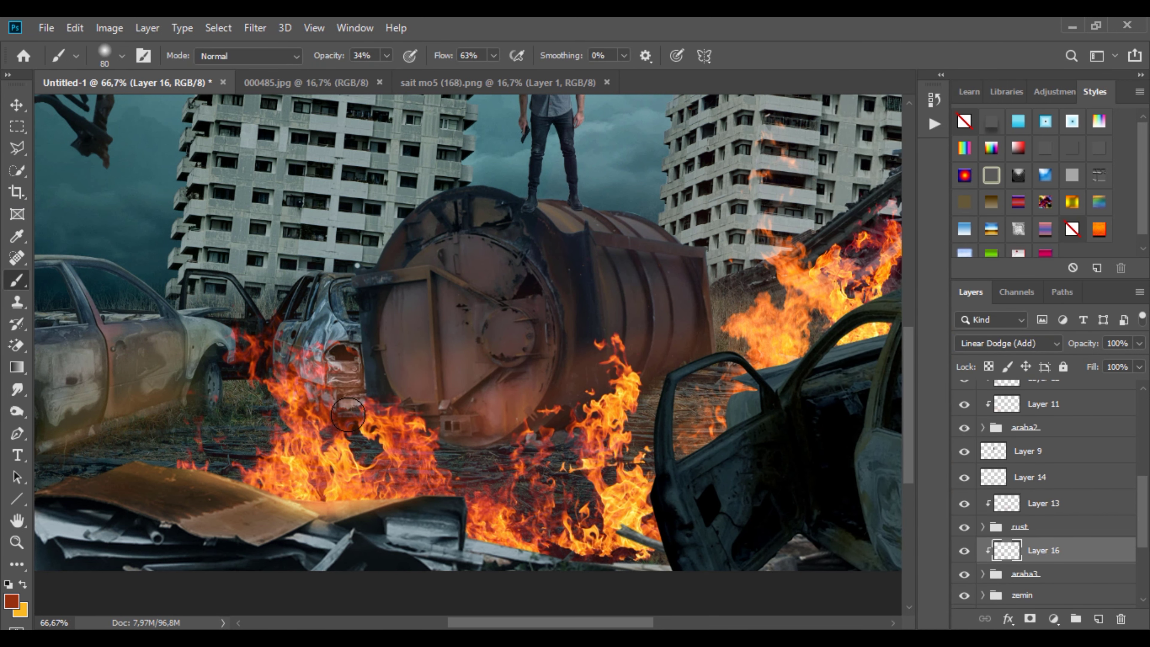
left_click(164, 374)
- Add a top Hue/Saturation adjustment with Lightness -25 and Saturation -3 over the whole scene
left_click(1056, 620)
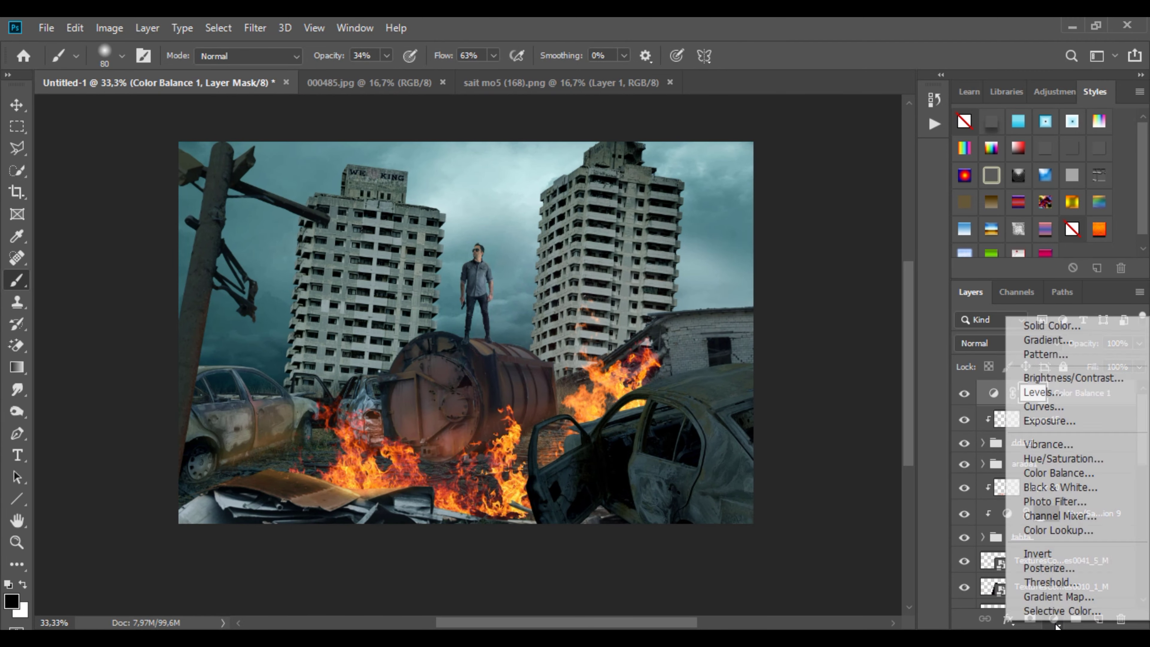
left_click(1063, 459)
mouse_move(521, 346)
left_mouse_down()
mouse_move(496, 346)
mouse_move(488, 312)
mouse_move(526, 314)
left_mouse_up()
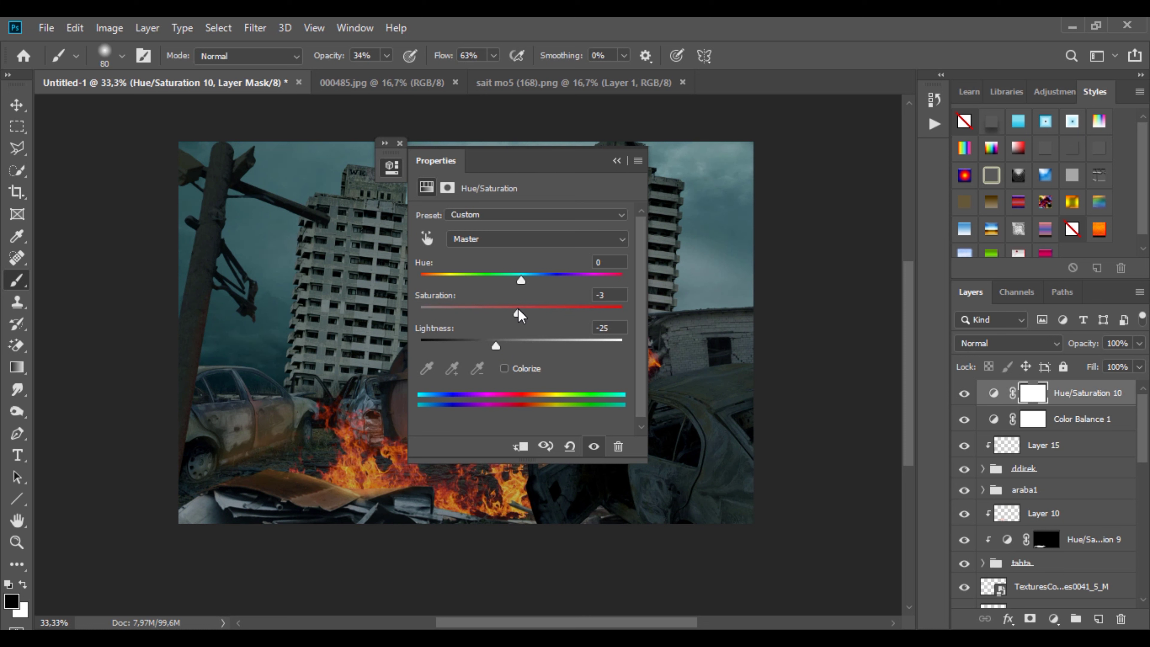
left_click(617, 160)
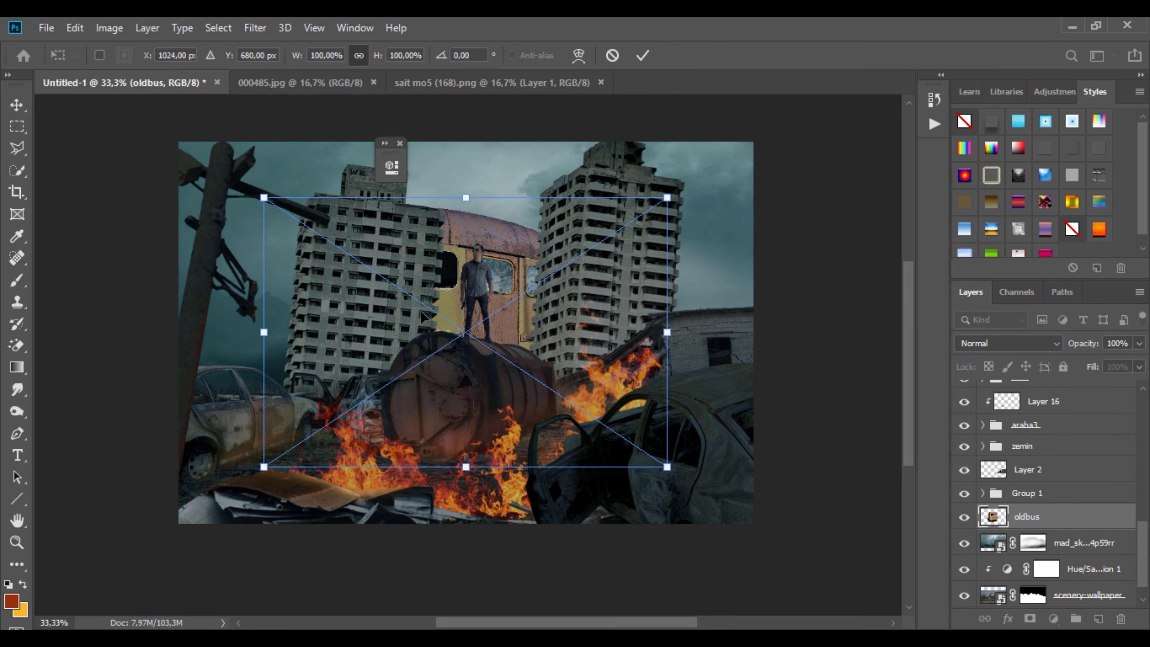
- Place the oldbus image, scaled to about 51%, behind the left wrecked car
left_click_drag(303, 345, 206, 354)
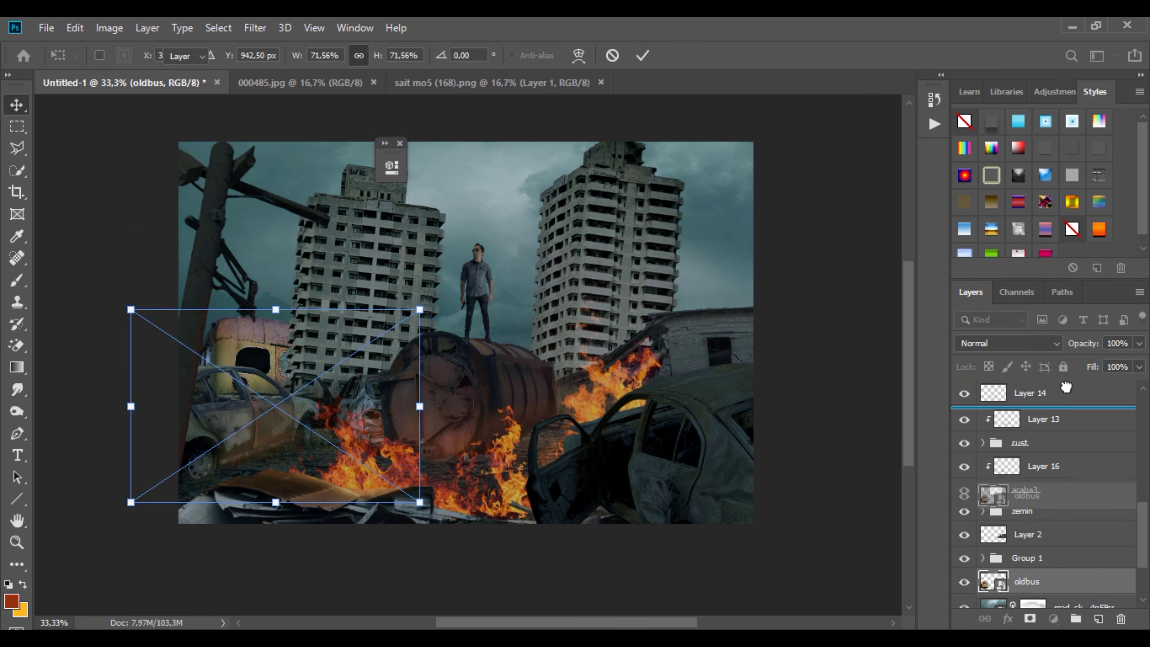
key("Return")
left_click_drag(350, 316, 292, 346)
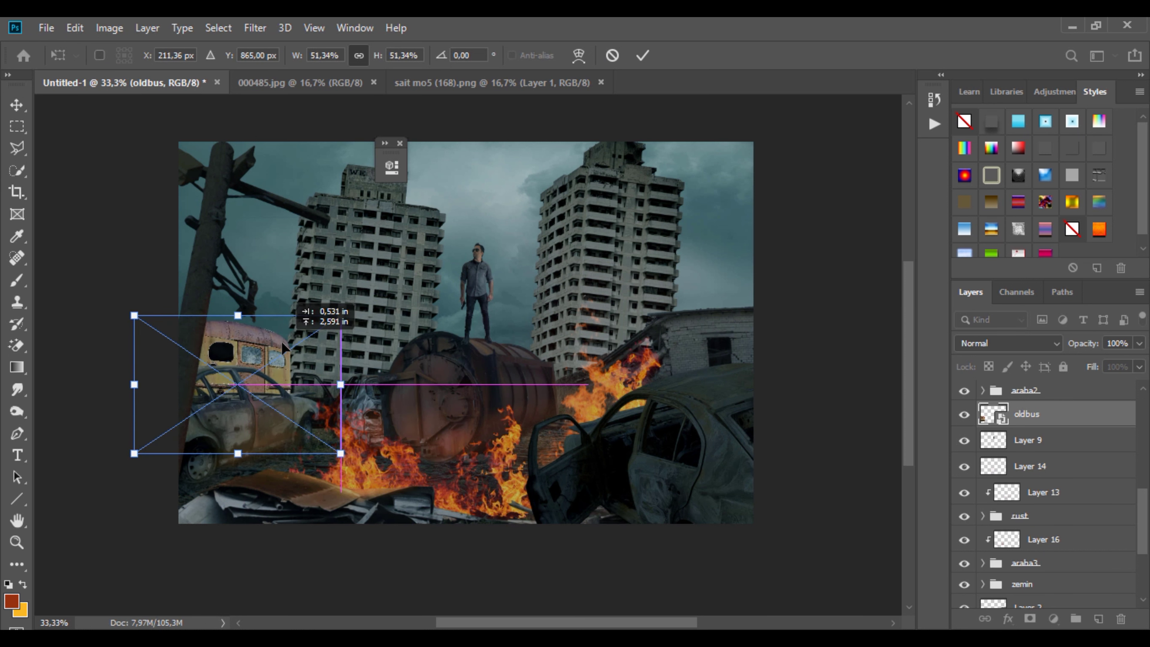
left_click(643, 55)
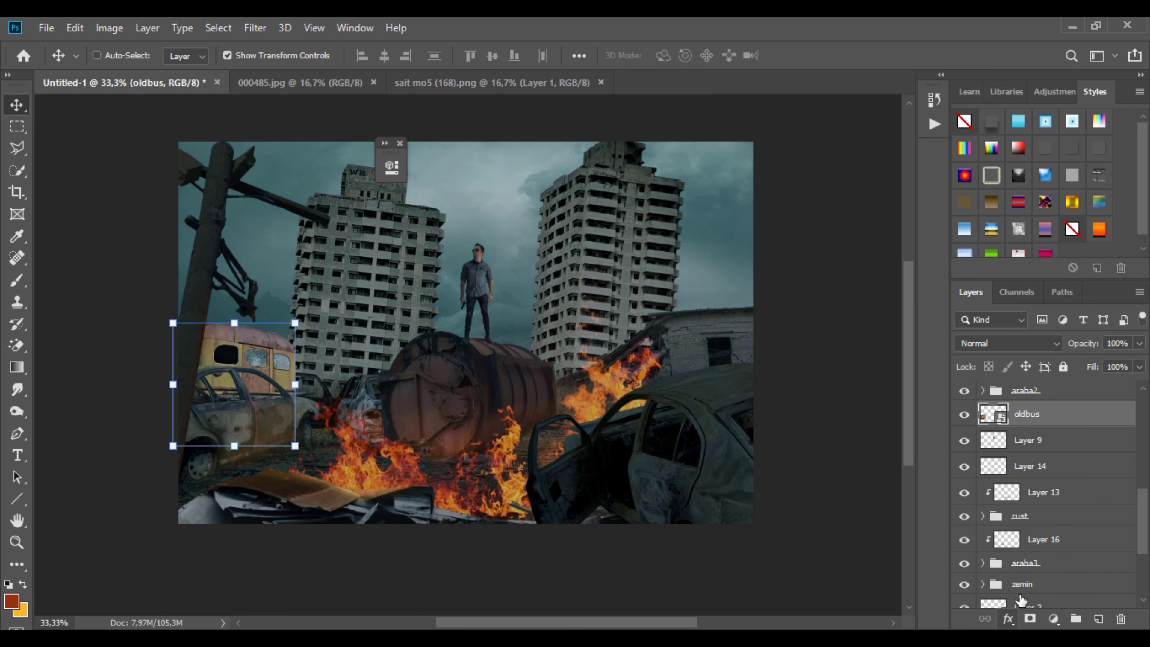
- Add a clipped Hue/Saturation to the bus with Lightness -34 and Saturation -27
left_click(1054, 619)
left_click(1041, 462)
left_click_drag(521, 345, 487, 344)
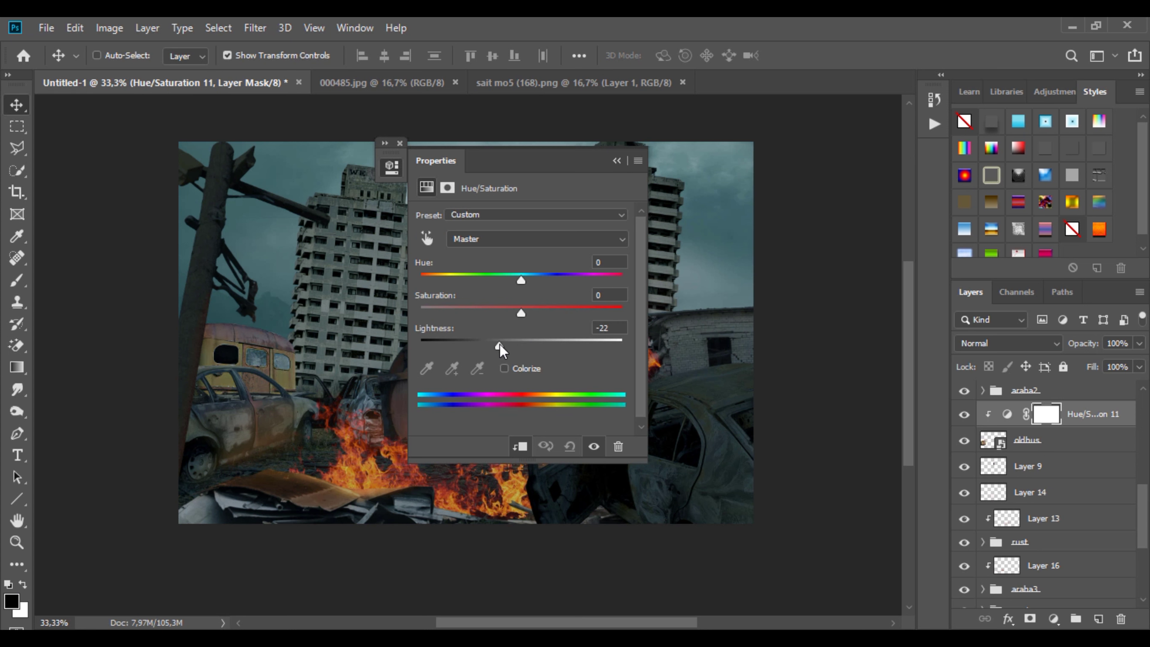
left_click(345, 464)
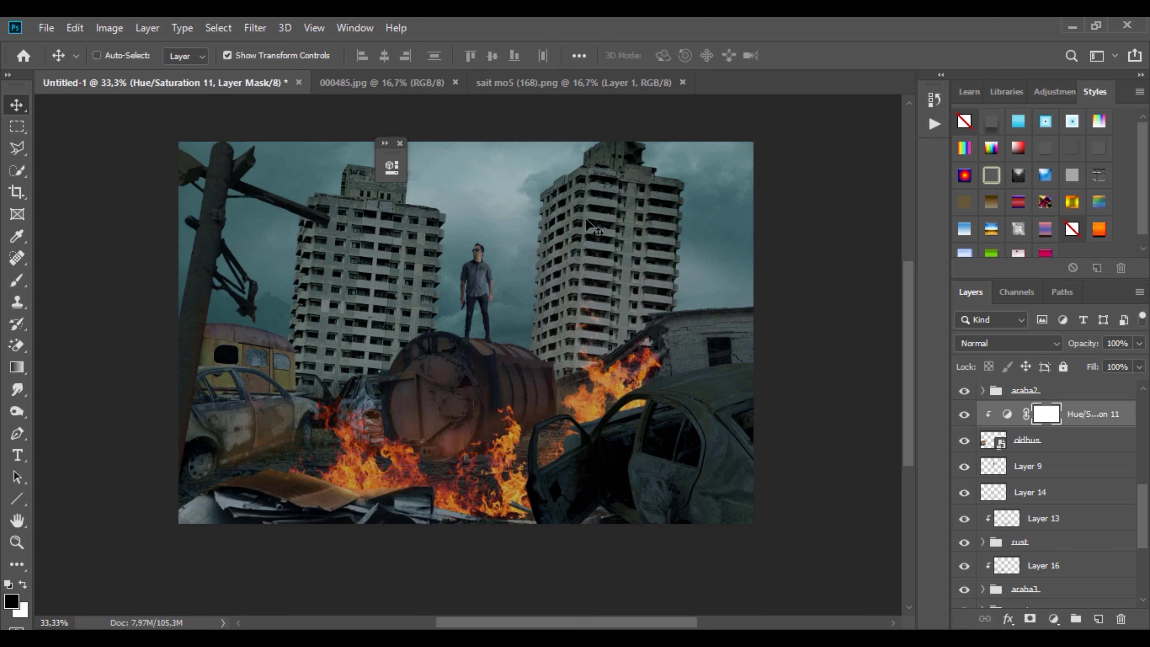
double_click(1009, 416)
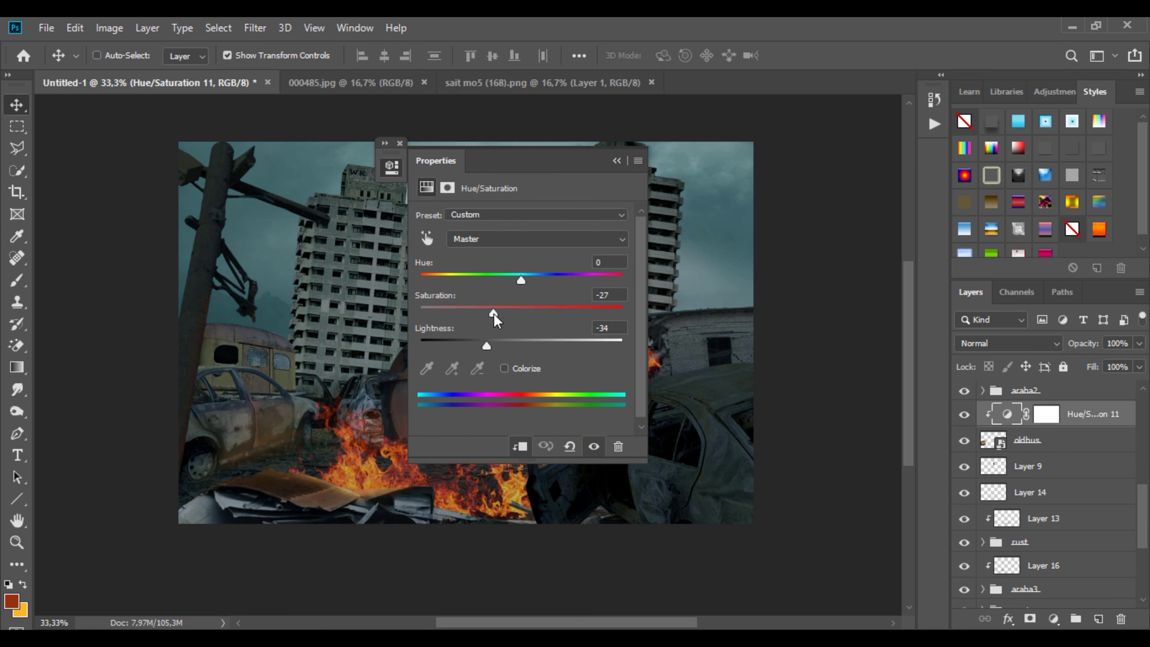
left_click(543, 446)
- Add a Curves adjustment darkening the bus's shadows
left_click(1053, 619)
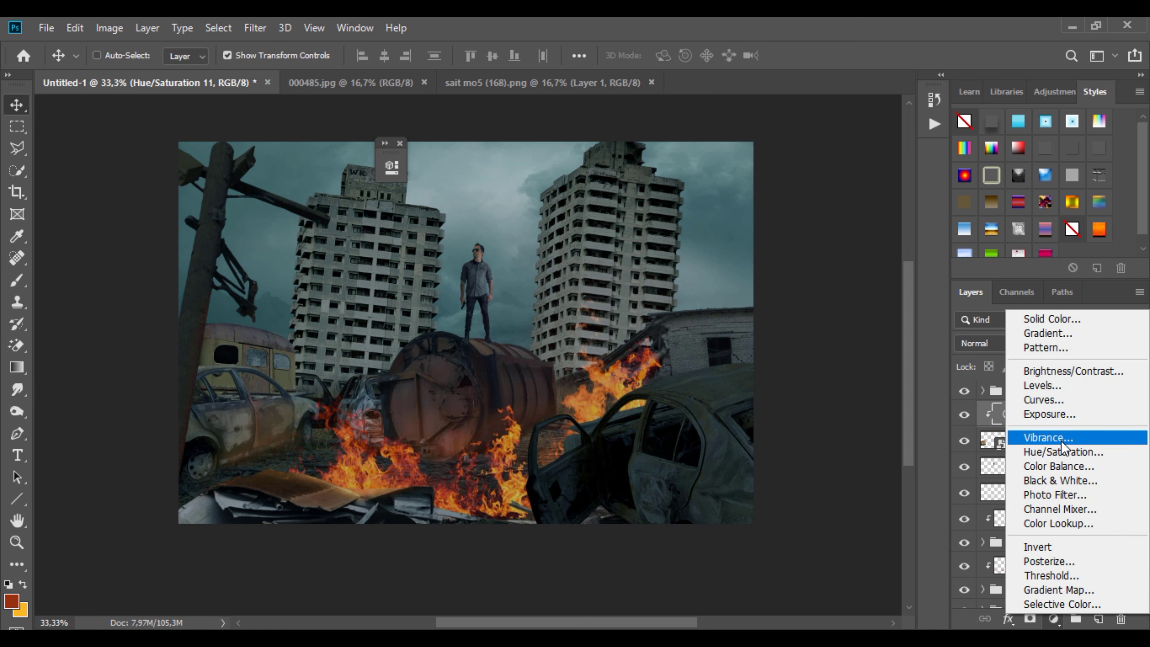
left_click(1037, 404)
mouse_move(454, 422)
left_mouse_down()
mouse_move(471, 421)
mouse_move(460, 421)
left_mouse_up()
left_click(1063, 469, "shift")
- Group the bus and its adjustments as 'bus' and scale the group to 96%
mouse_move(1063, 468)
left_mouse_down()
mouse_move(1063, 590)
mouse_move(1076, 619)
left_mouse_up()
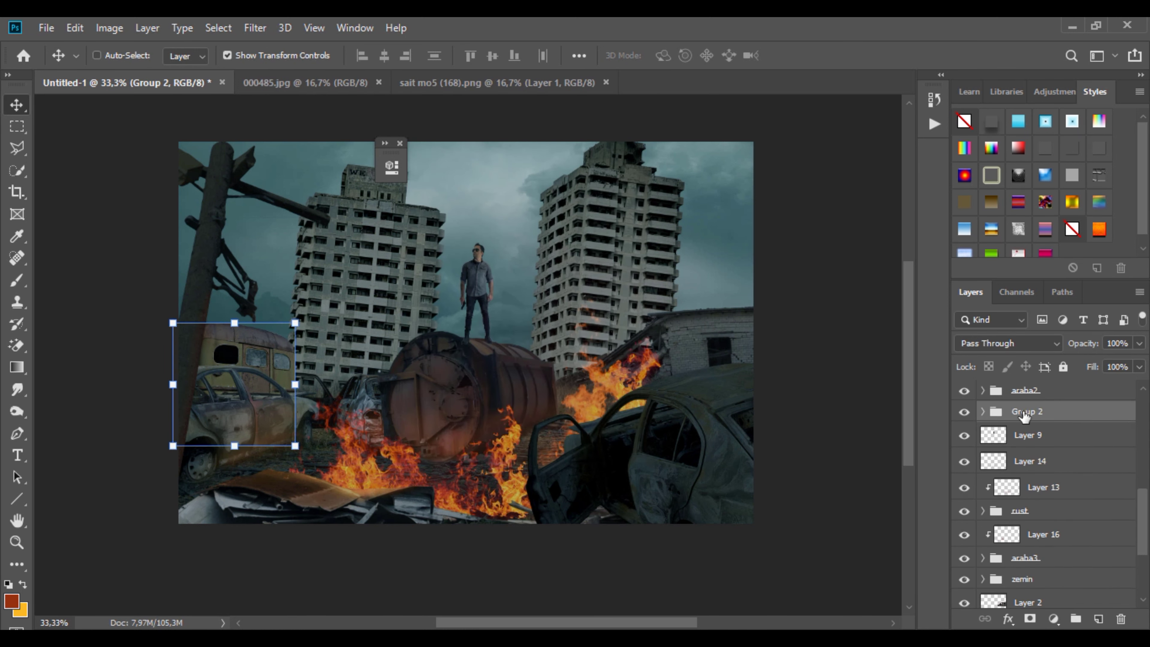
type("bus")
left_click(1105, 416)
left_click_drag(173, 323, 175, 326)
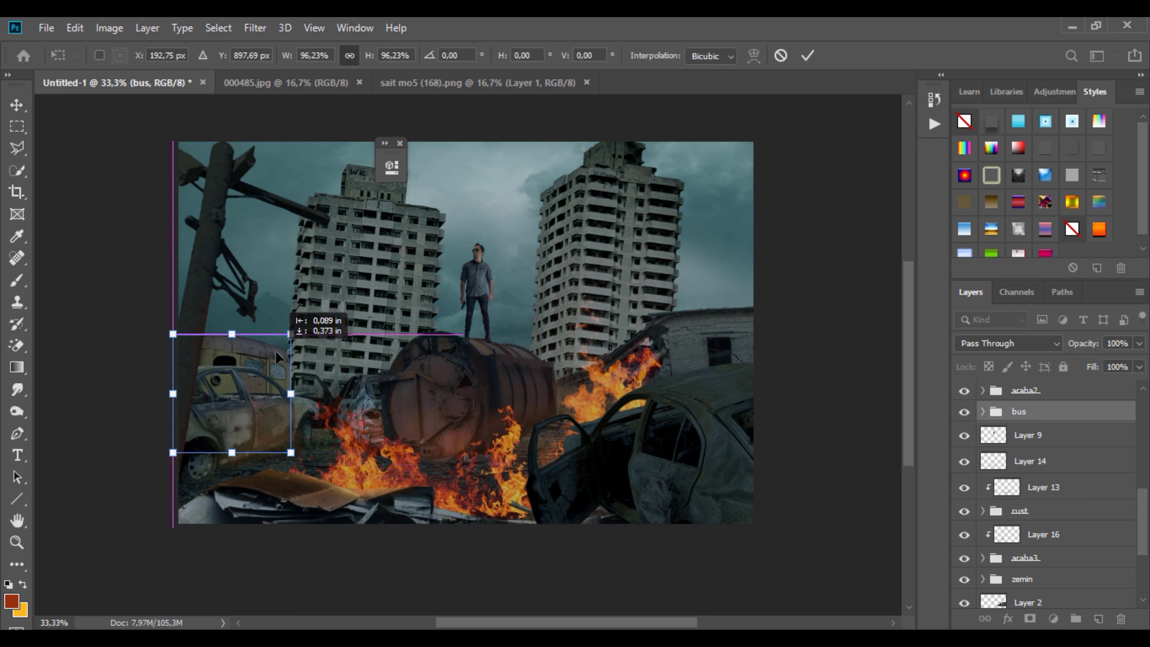
key("m")
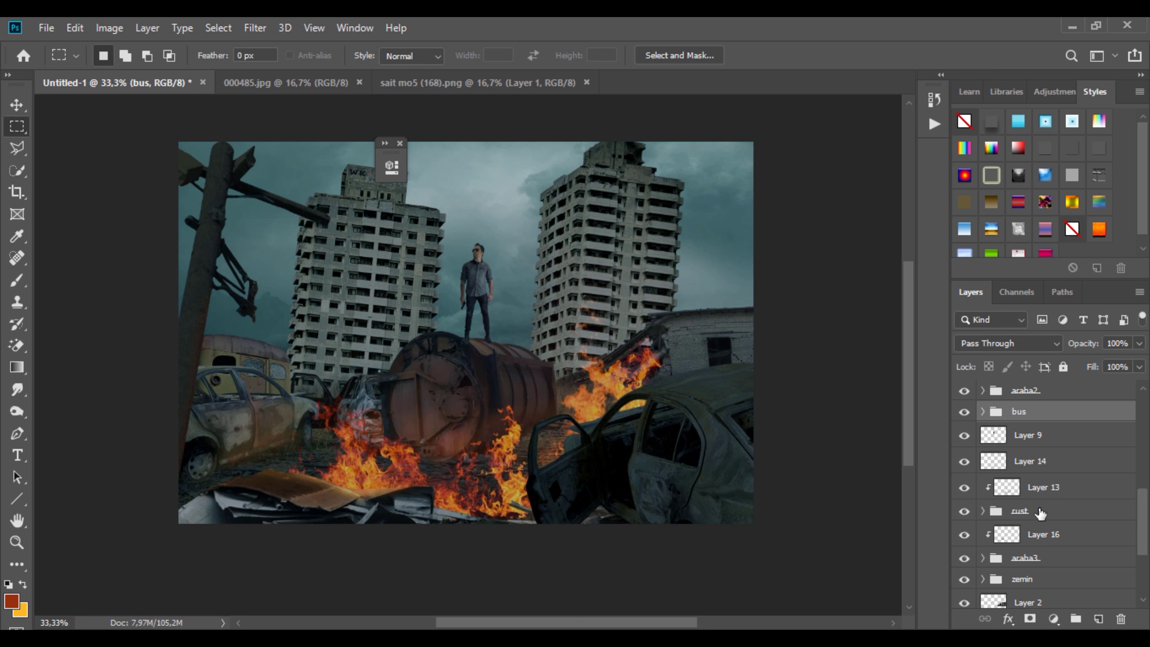
scroll(1077, 519, "down", 1)
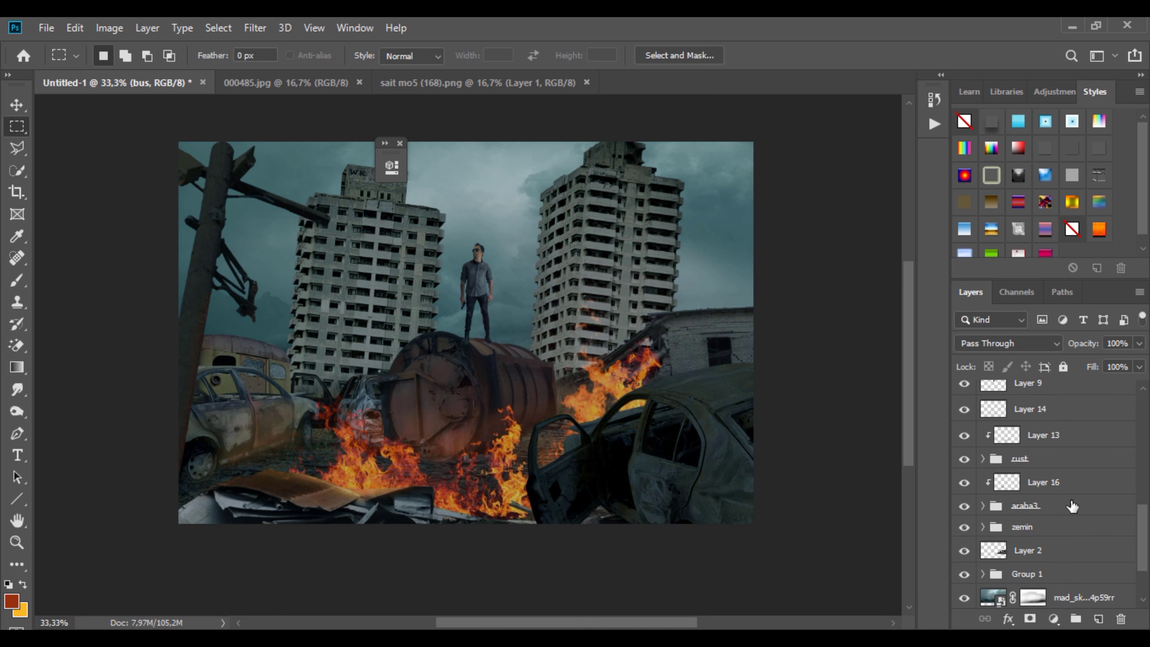
scroll(1069, 507, "down", 1)
scroll(1062, 496, "down", 1)
scroll(1082, 521, "down", 1)
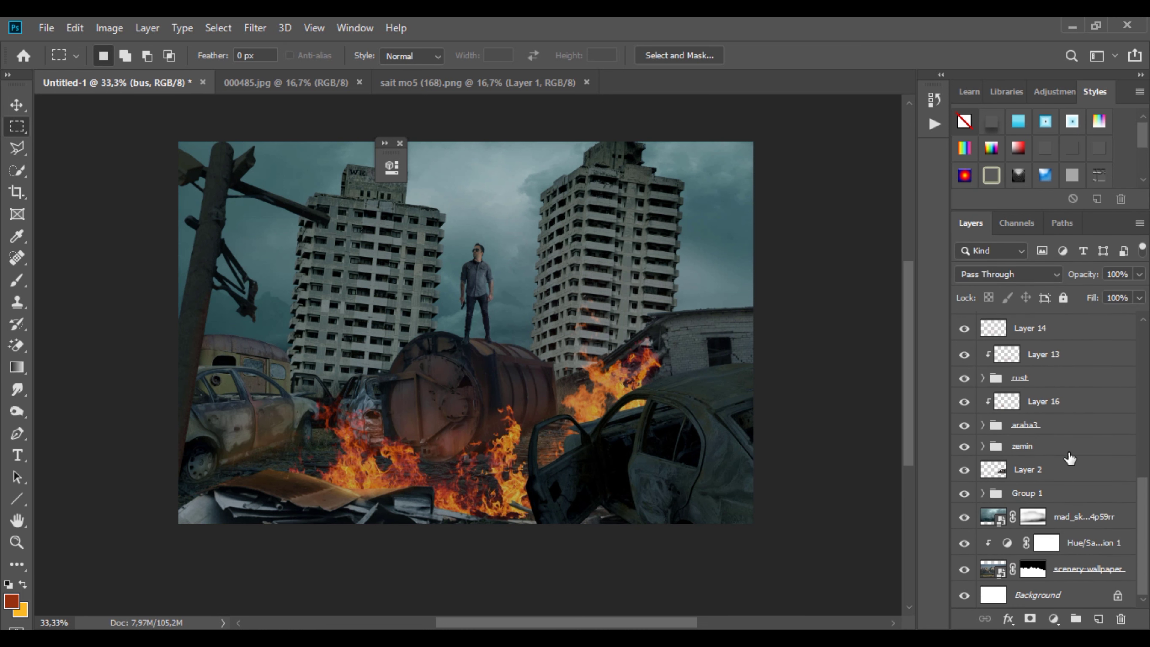
scroll(1065, 457, "up", 3)
scroll(1040, 442, "up", 3)
scroll(1040, 345, "up", 1)
left_click(1050, 398)
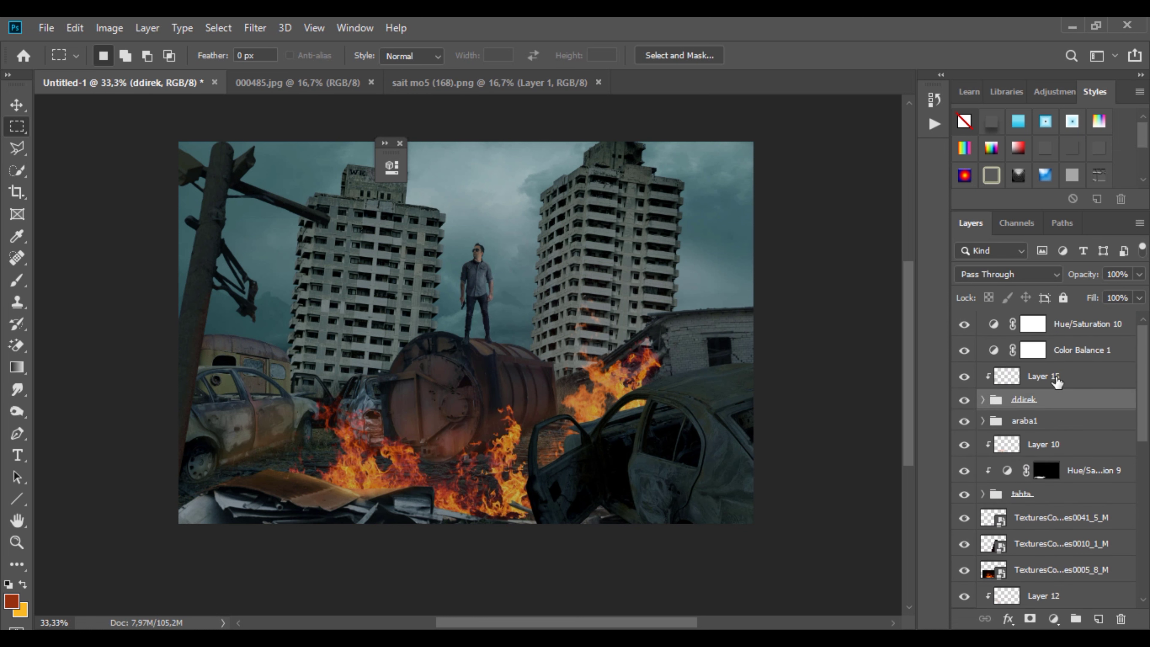
- Shift the utility pole on Layer 15 left and rotate it 5.22°
left_click(1056, 382)
key("v")
left_click_drag(213, 200, 183, 196)
left_click_drag(178, 190, 244, 191)
key("ctrl+t")
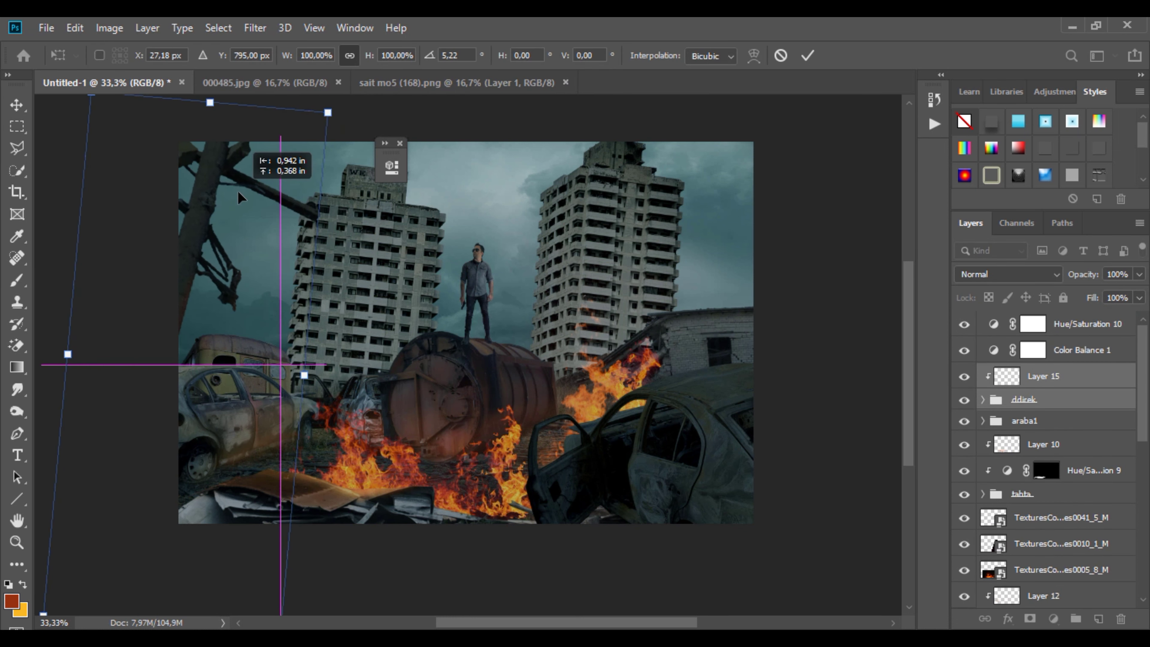
left_click(18, 128)
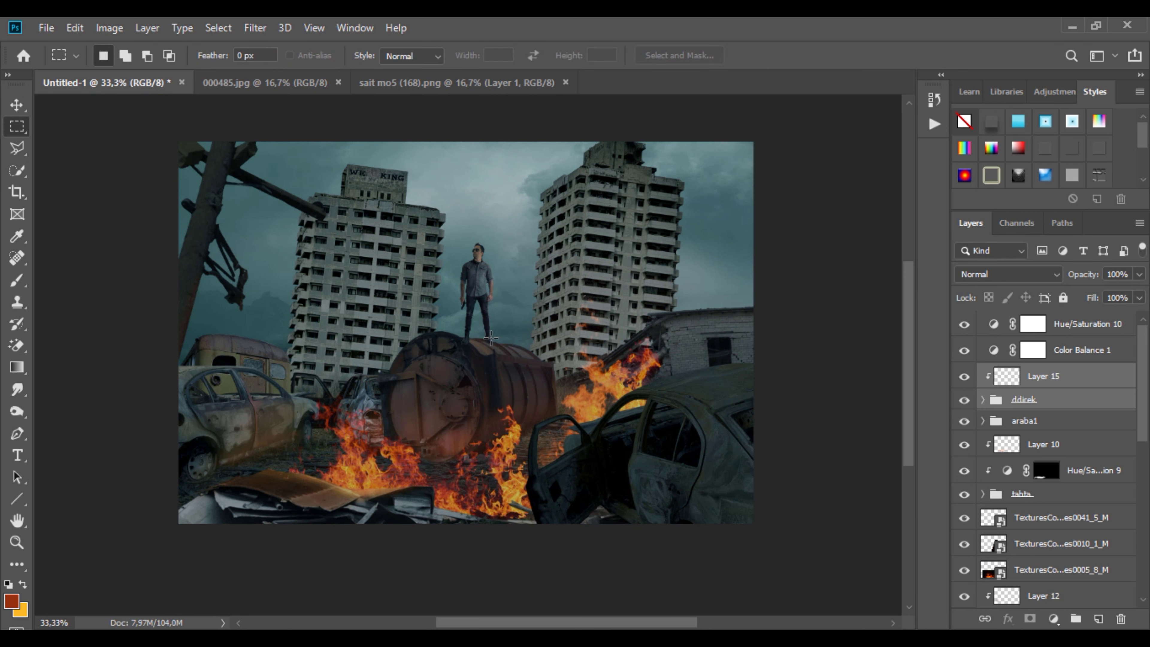
- Rename Group 1 to 'bina', add Layer 17, and set the clone stamp tip to 500
key("s")
scroll(1049, 547, "down", 5)
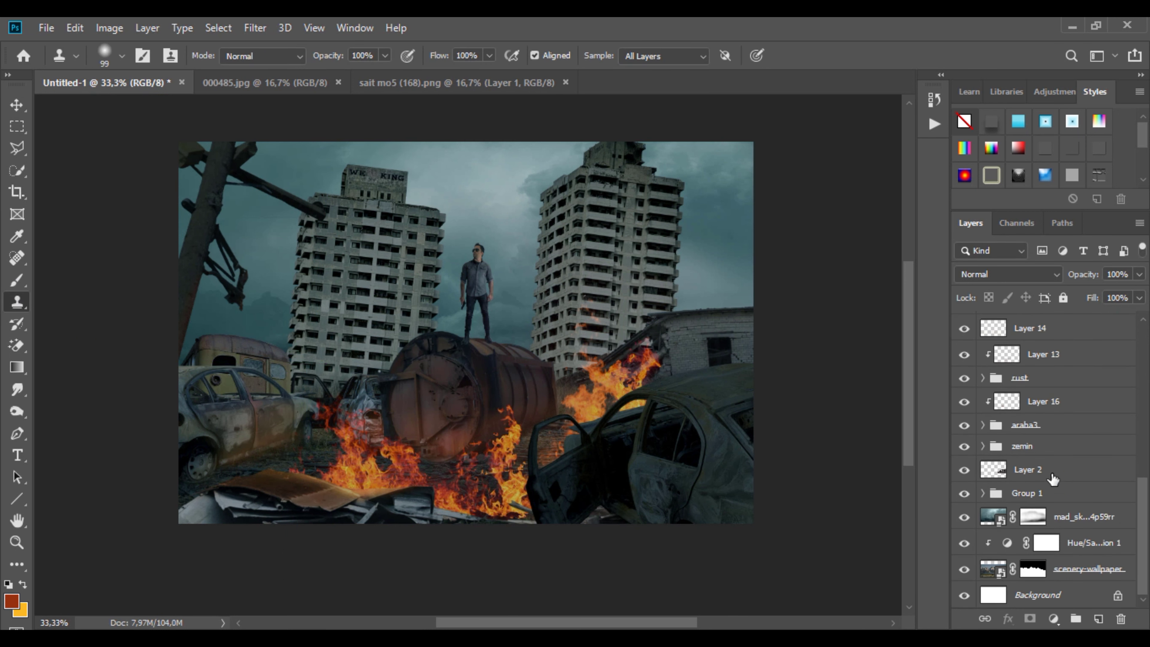
double_click(1039, 493)
type("bin")
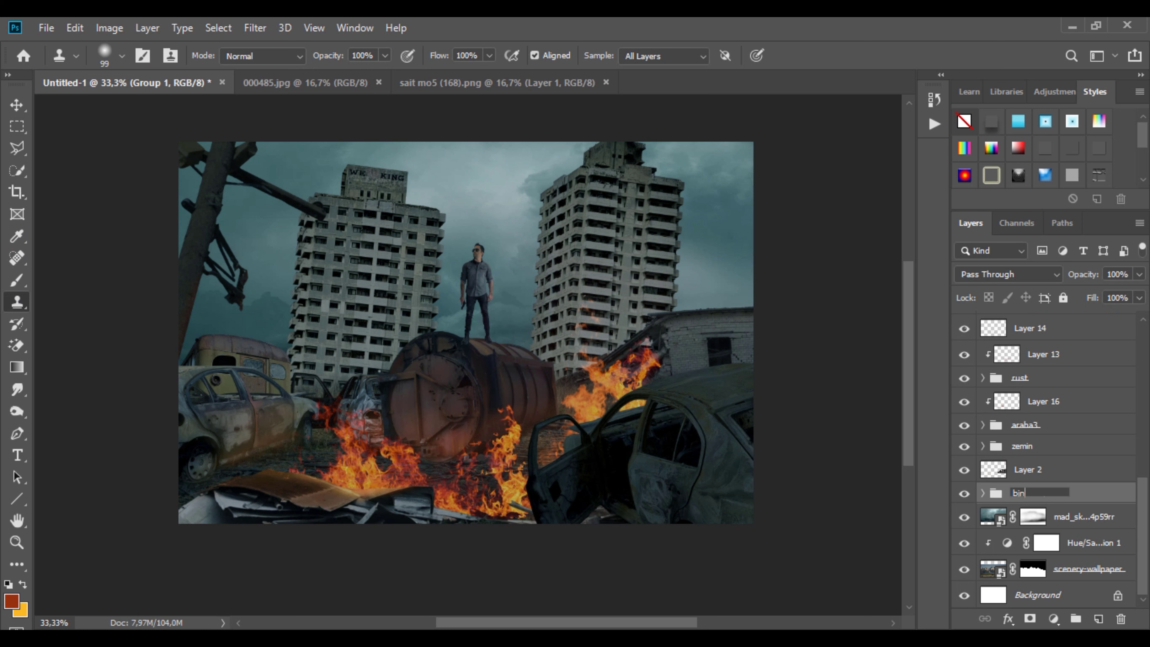
type("a")
key("Return")
left_click(1098, 619)
right_click(394, 249)
left_click(520, 496)
- Paint a faint pale grey-blue haze stroke on a new layer above bina
left_click(560, 272)
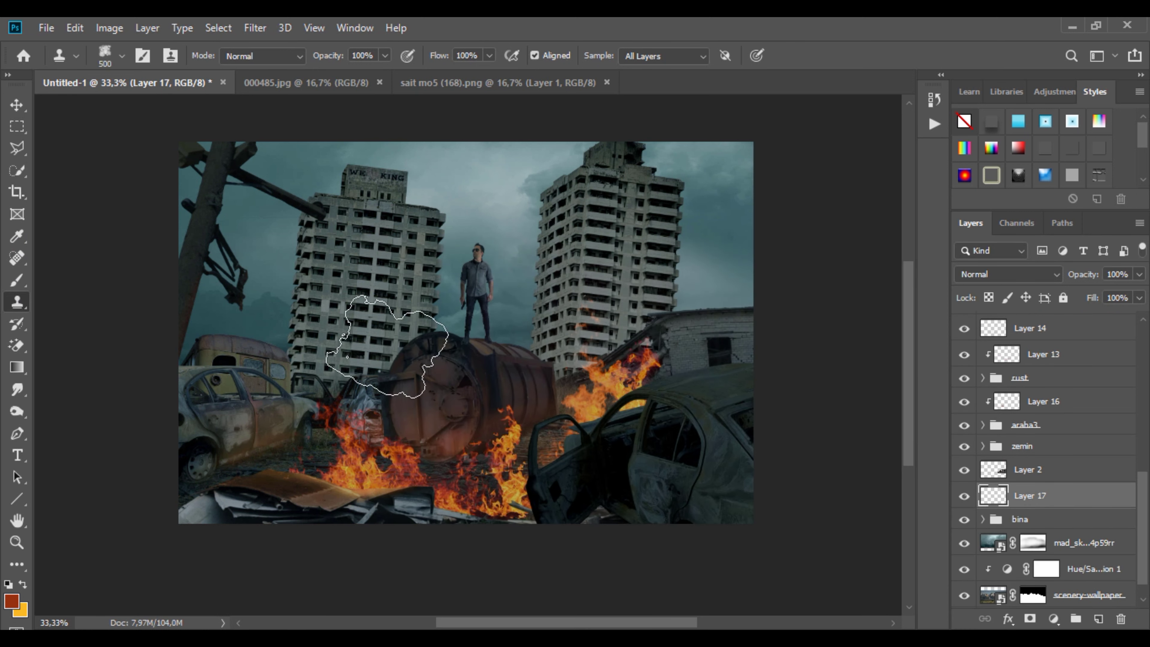
right_click(387, 347)
key("b")
right_click(465, 381)
key("Return")
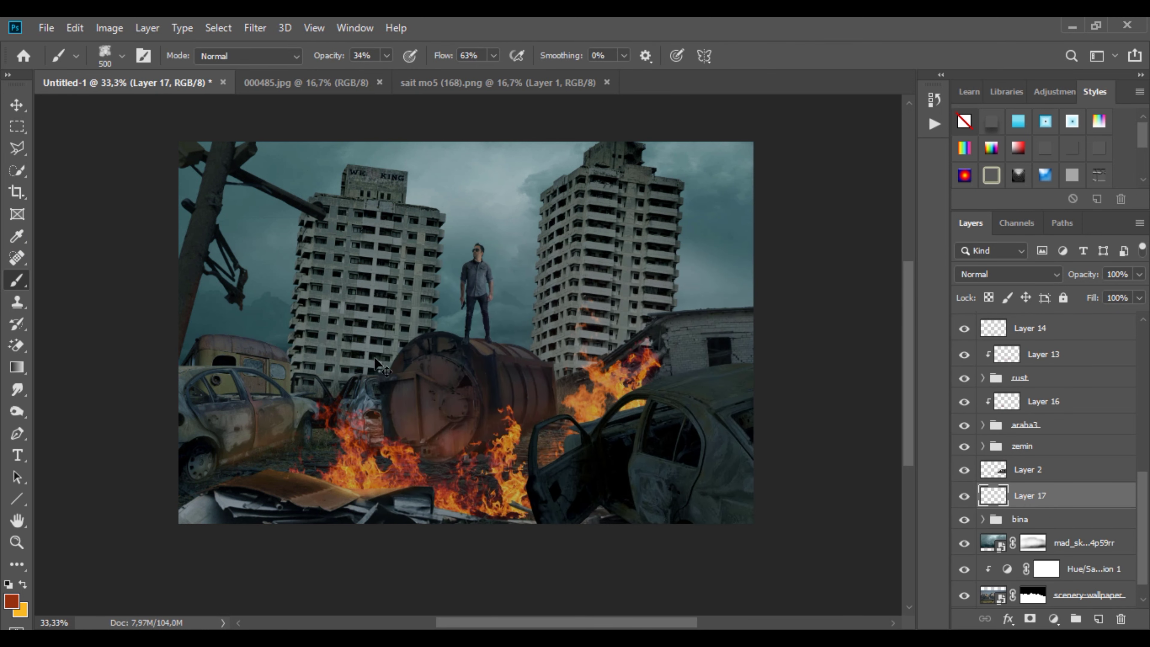
left_click(11, 600)
left_click(732, 406)
left_click(1084, 329)
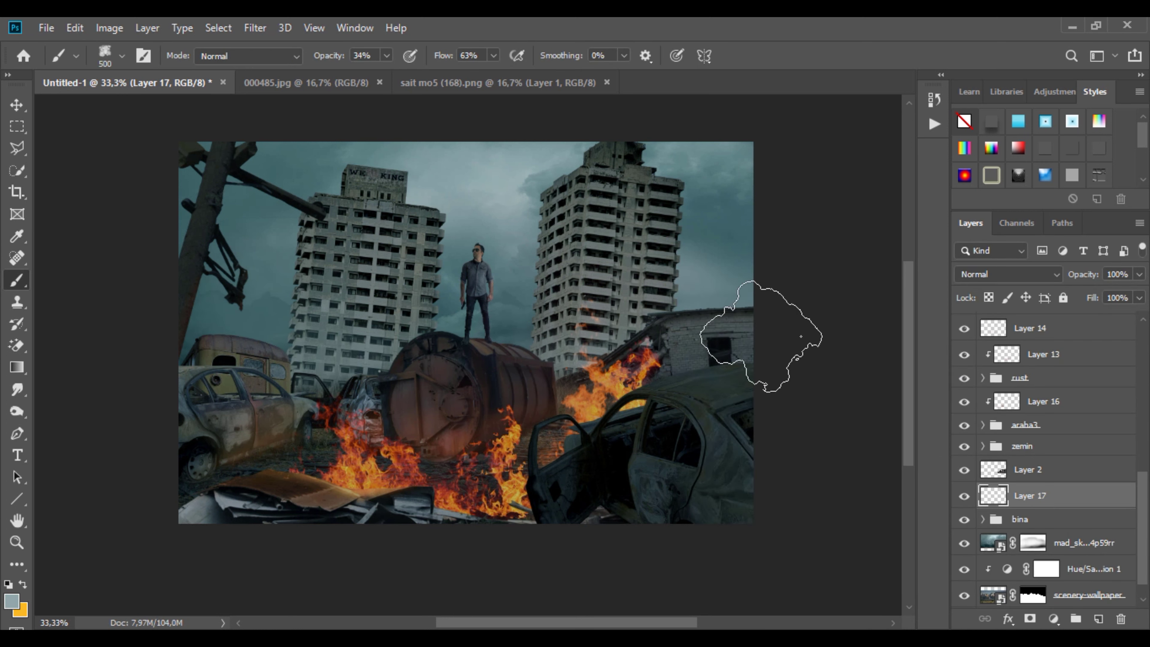
left_click_drag(436, 386, 462, 411)
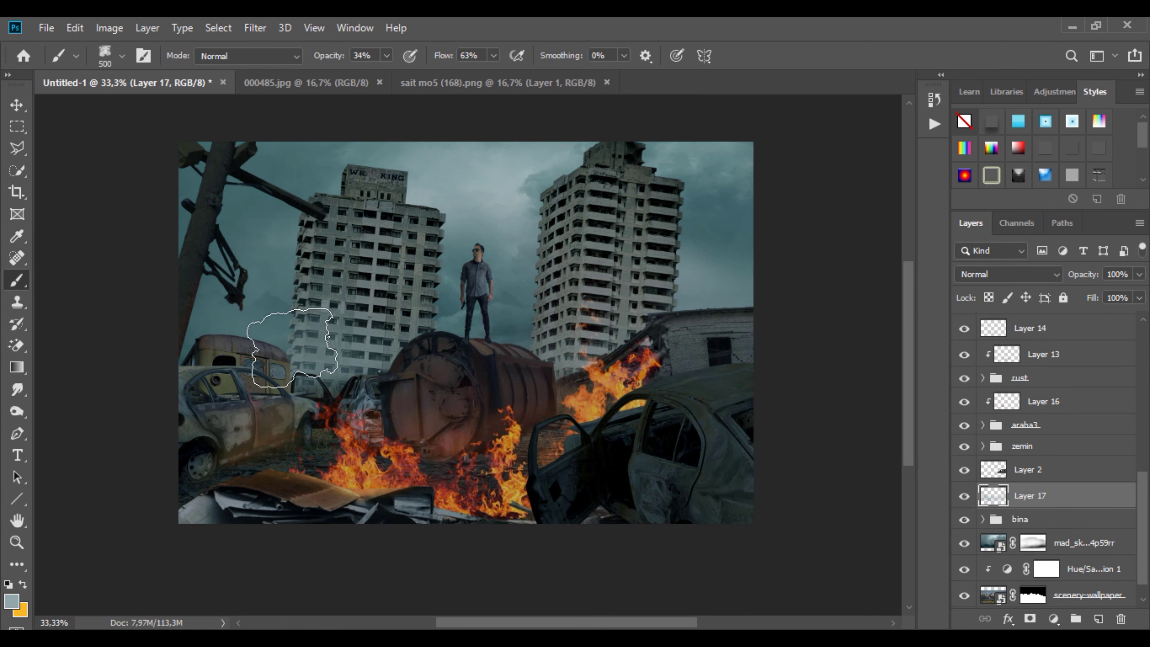
- Add Layer 18 above the bus group and paint faint haze over the tank, cars and towers
scroll(1041, 453, "up", 3)
left_click(1019, 359)
left_click(1099, 619)
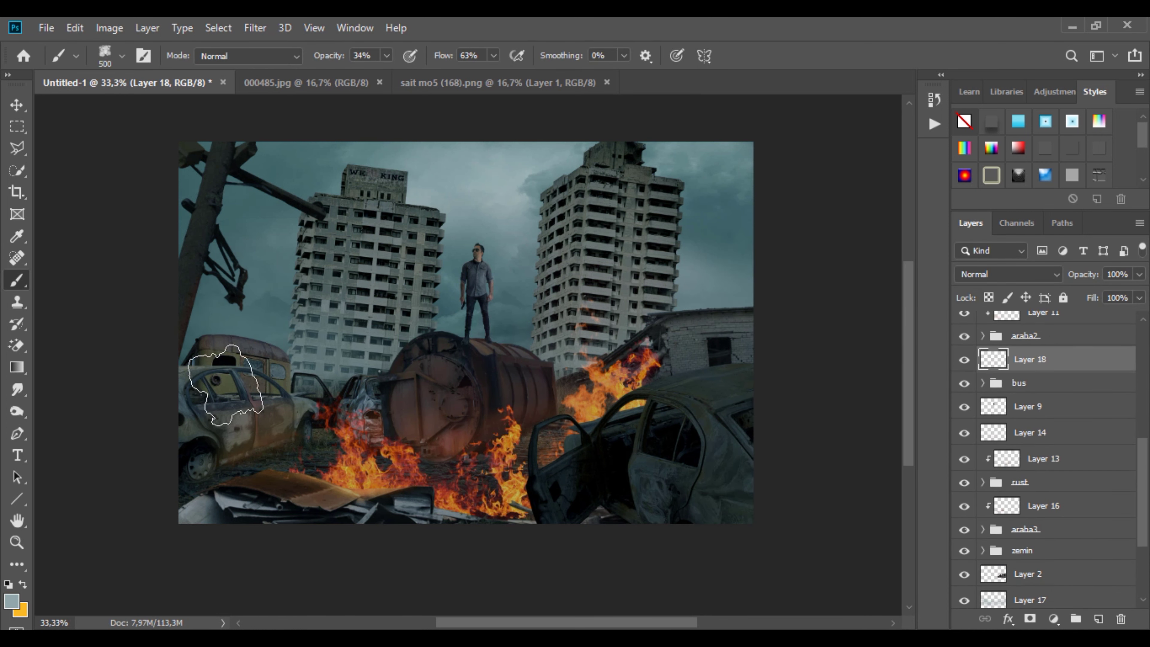
left_click_drag(511, 383, 256, 383)
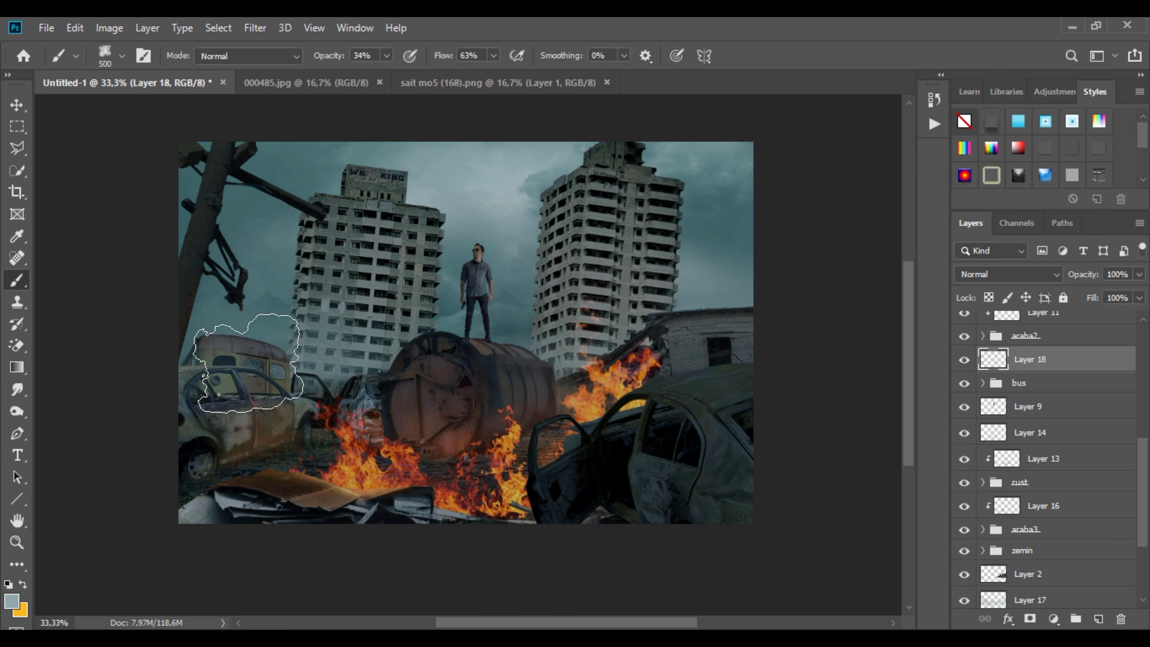
left_click_drag(435, 435, 589, 367)
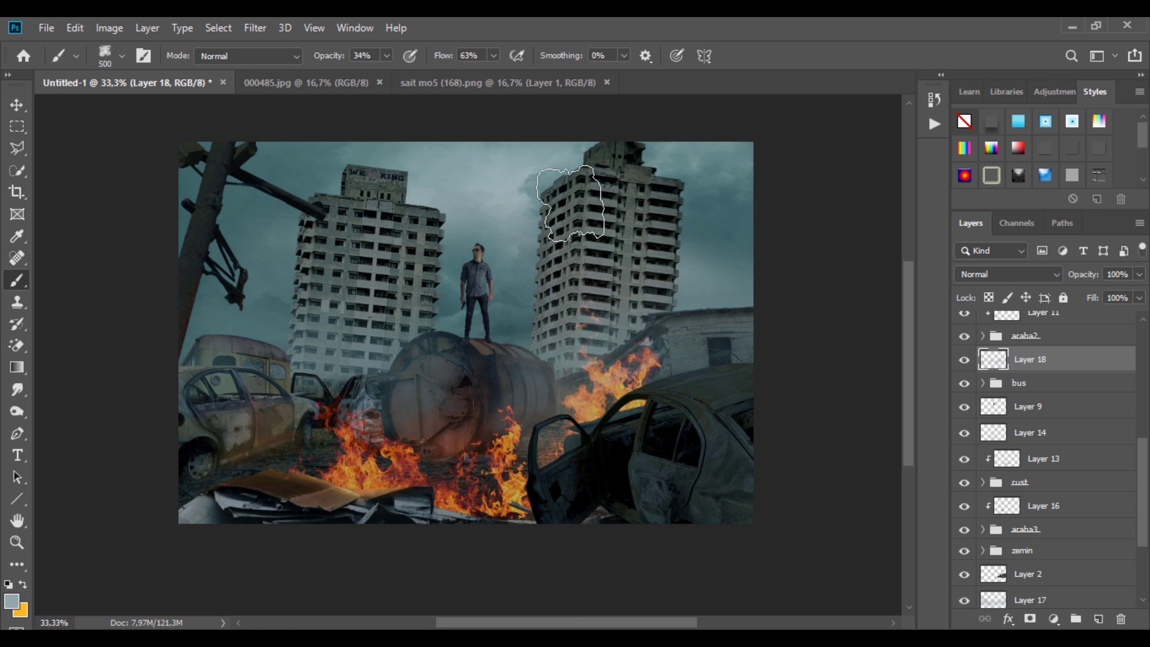
left_click_drag(571, 204, 473, 299)
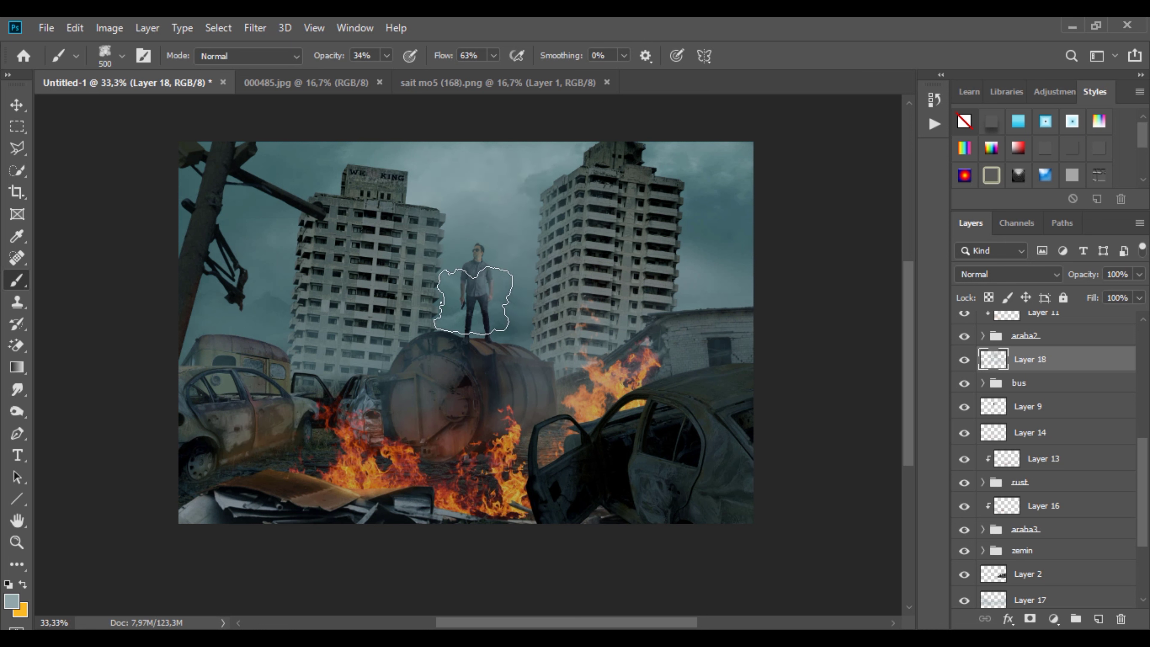
- Move Layer 9 up just below Color Balance 1, then choose an adjustment for bina
scroll(1063, 424, "up", 3)
scroll(1053, 417, "up", 3)
scroll(1055, 431, "up", 2)
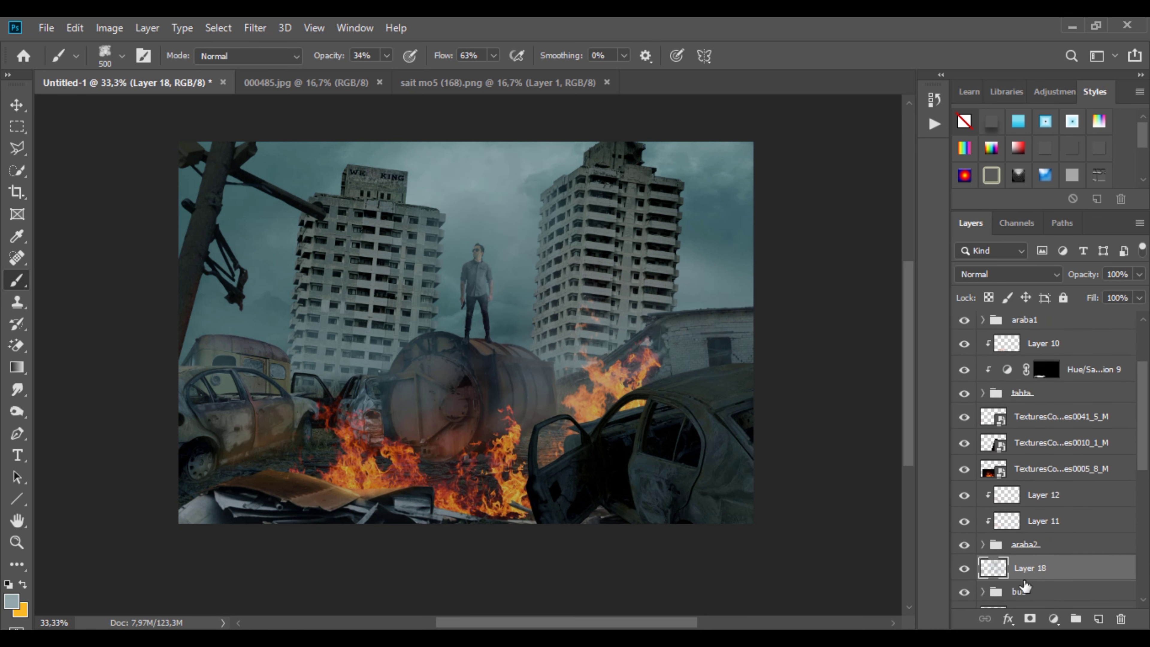
scroll(1058, 499, "up", 2)
scroll(1058, 498, "down", 3)
scroll(1058, 499, "down", 2)
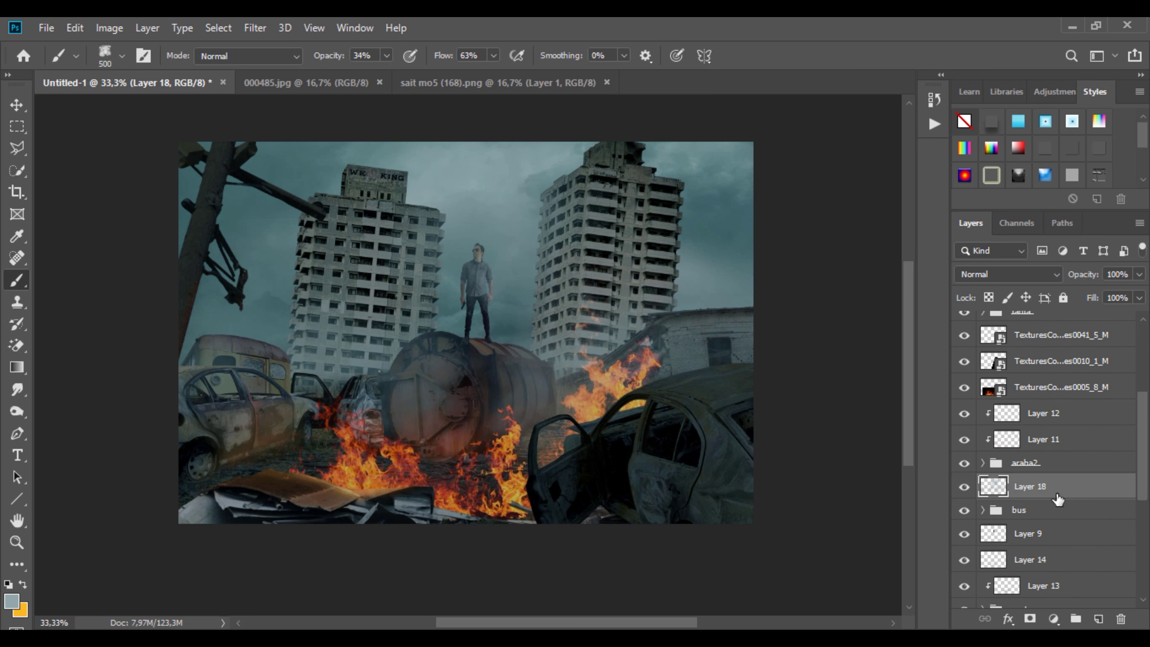
scroll(1058, 499, "down", 2)
left_click(1022, 485)
left_click_drag(1022, 487, 1044, 359)
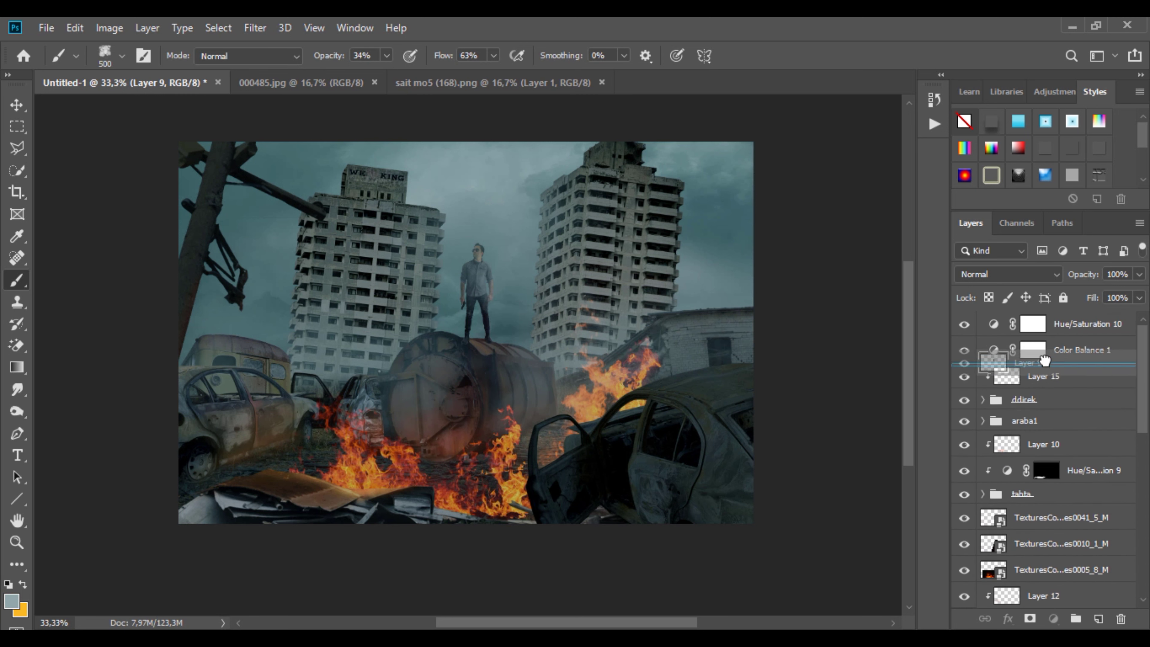
scroll(1051, 546, "down", 5)
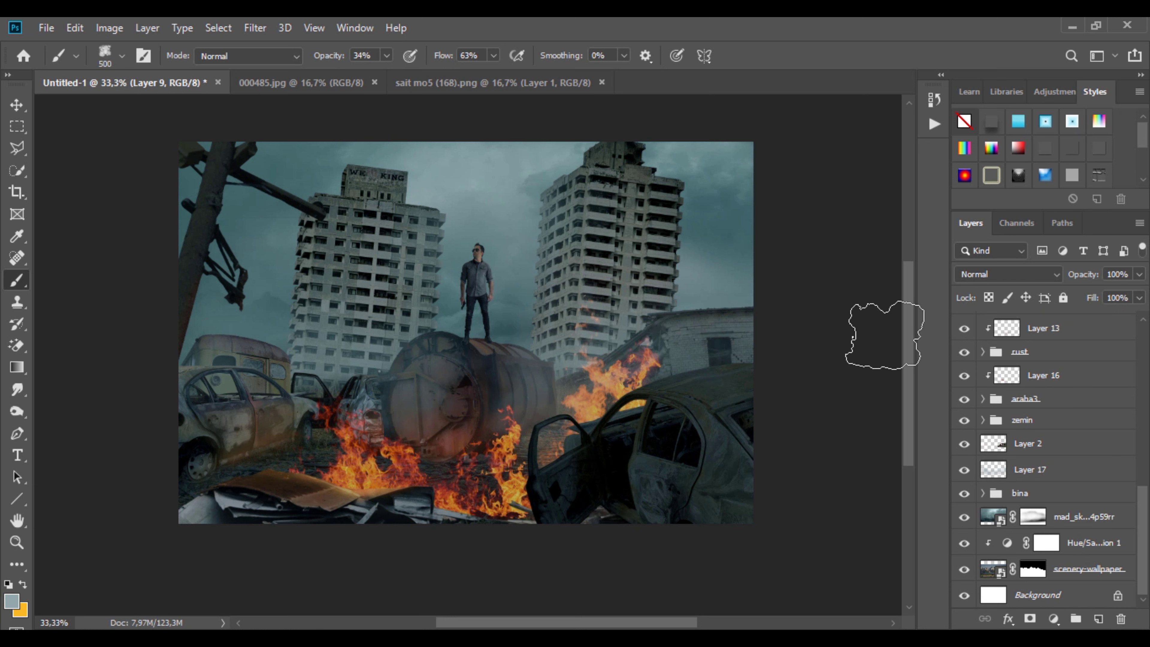
scroll(1052, 454, "up", 3)
scroll(1052, 488, "down", 5)
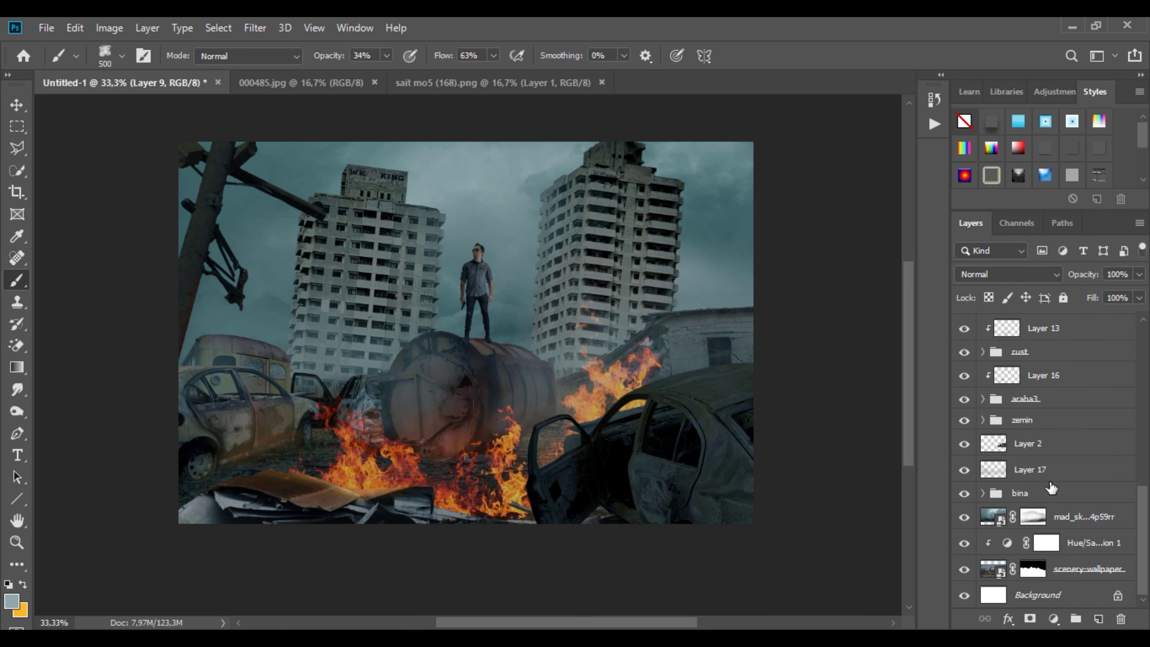
left_click(1038, 493)
left_click(1054, 619)
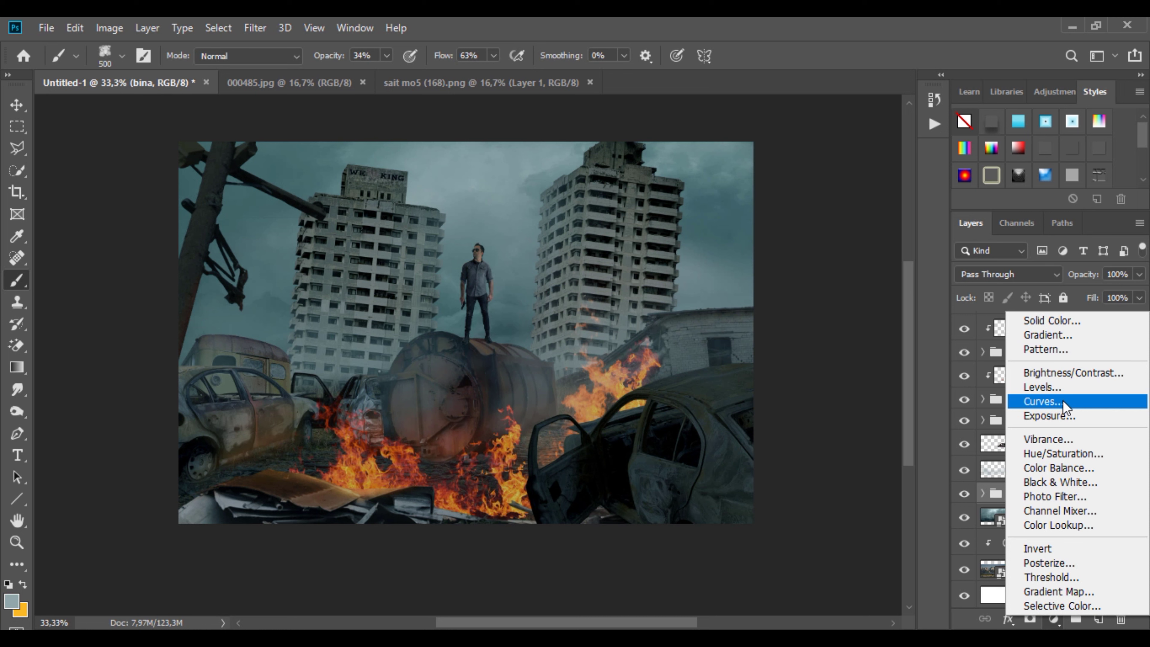
- Add a Hue/Saturation layer above the bina group with Lightness -48
left_click(1063, 454)
left_click_drag(521, 345, 495, 347)
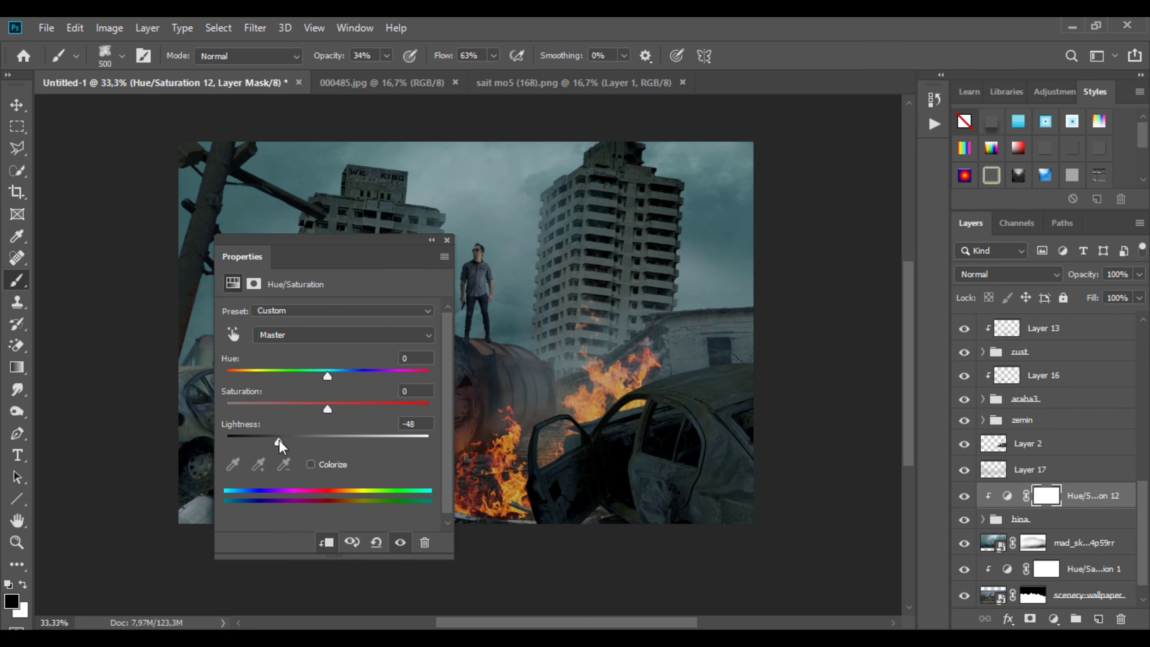
left_click_drag(301, 443, 281, 444)
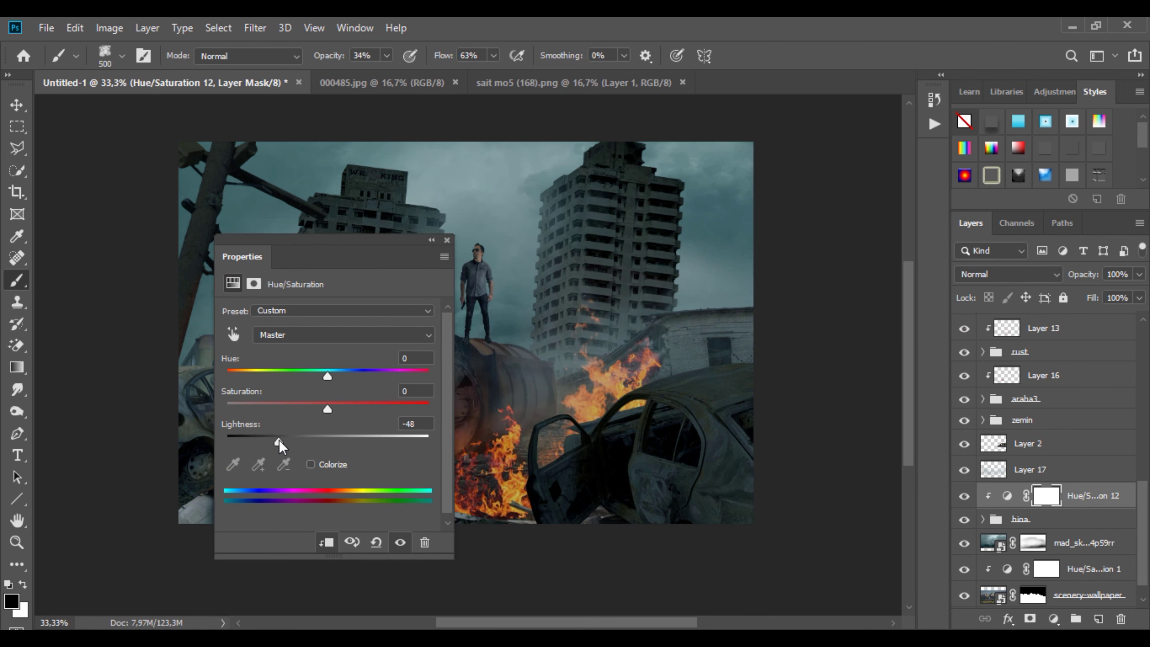
left_click(431, 239)
- Paint the adjustment mask with a soft round brush to keep the tower beside the man lighter
left_click_drag(498, 213, 506, 301)
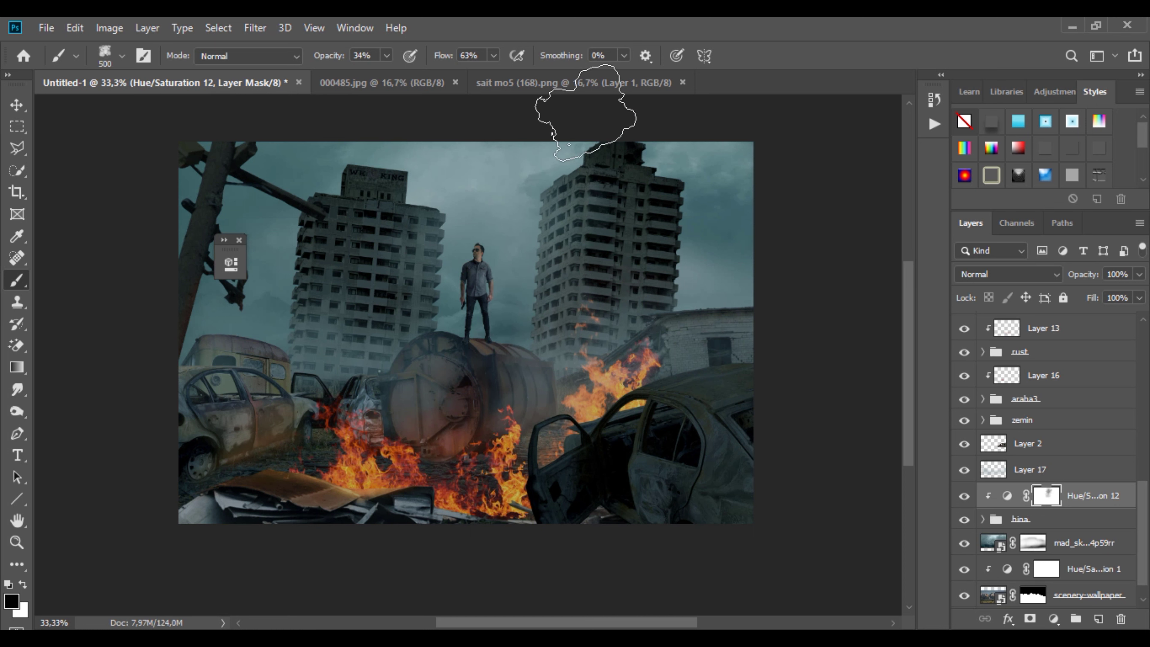
right_click(585, 113)
double_click(588, 218)
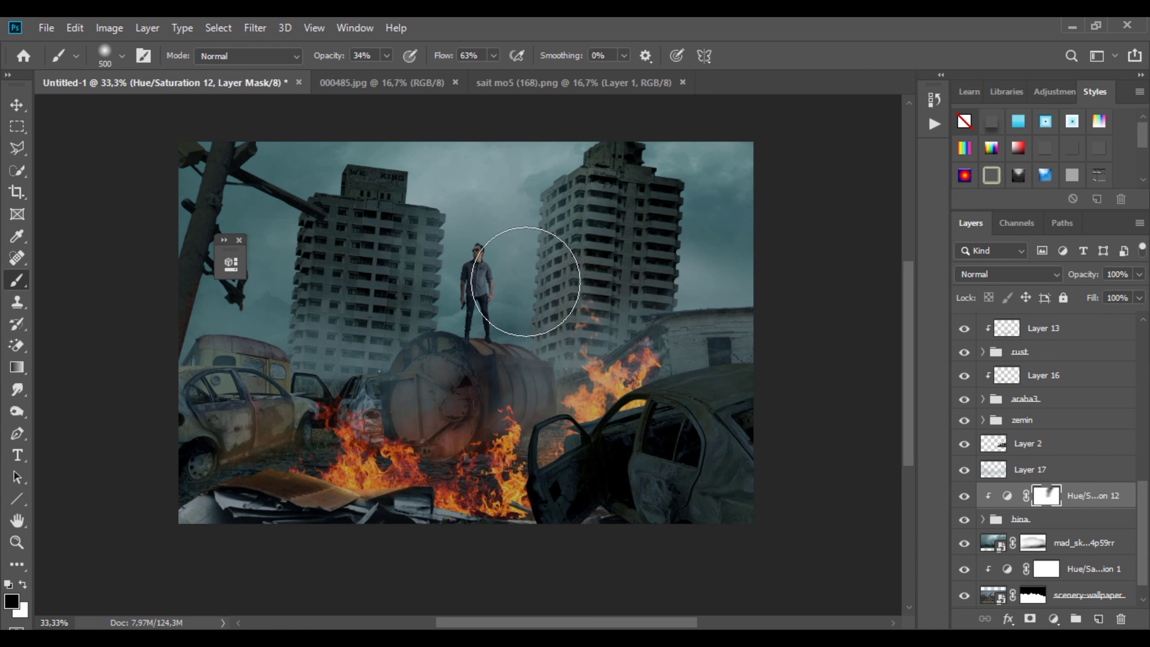
left_click_drag(396, 163, 462, 180)
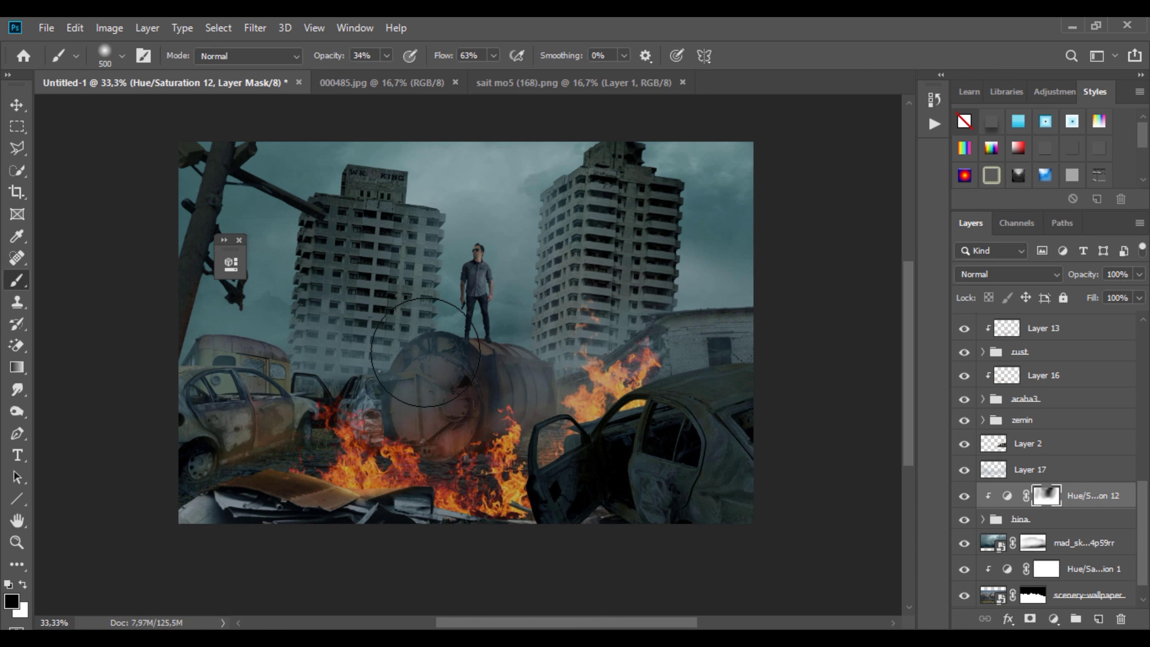
key("ctrl+plus")
key("ctrl+plus")
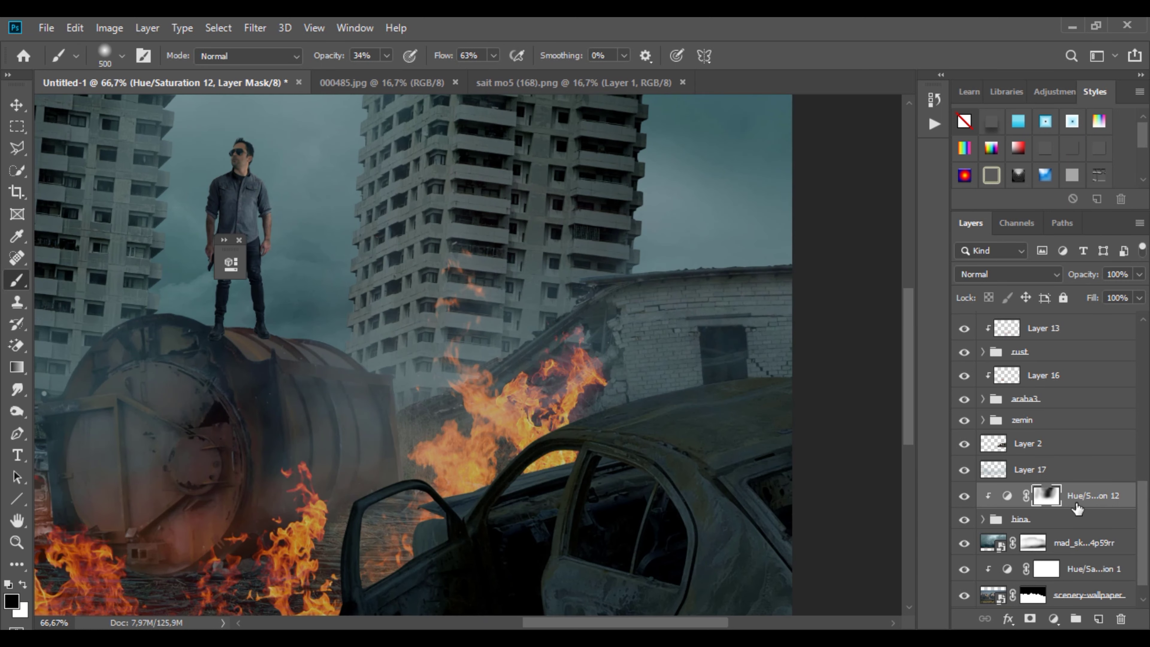
scroll(1031, 510, "down", 1)
scroll(1032, 510, "up", 2)
scroll(967, 449, "up", 3)
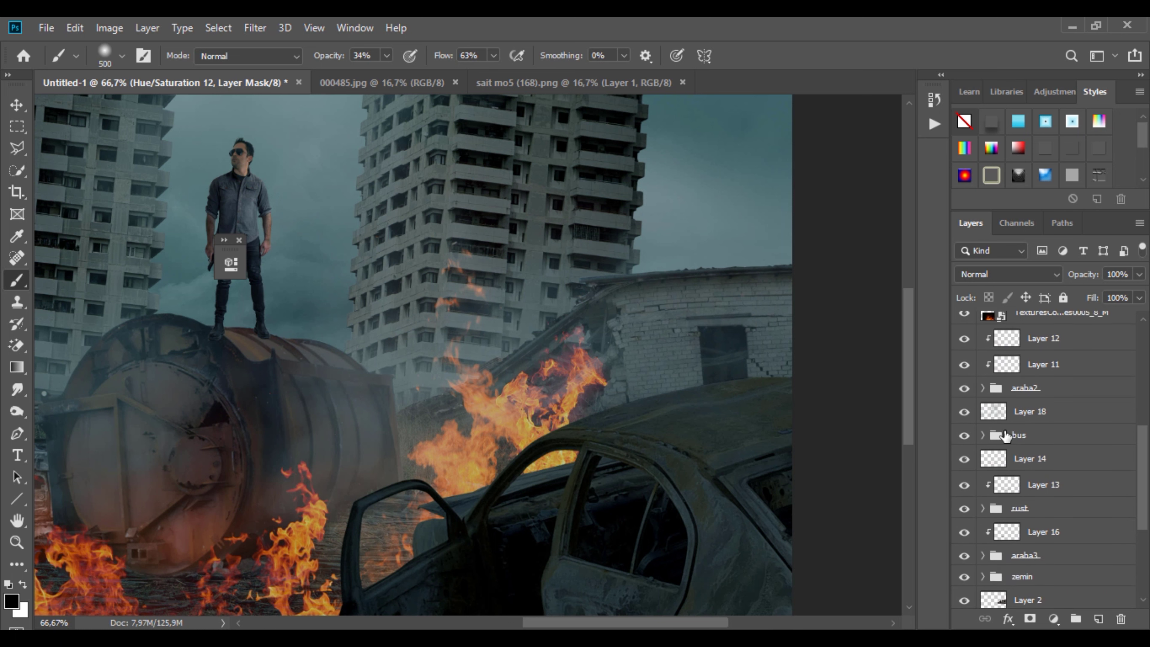
scroll(979, 435, "up", 3)
scroll(995, 415, "up", 3)
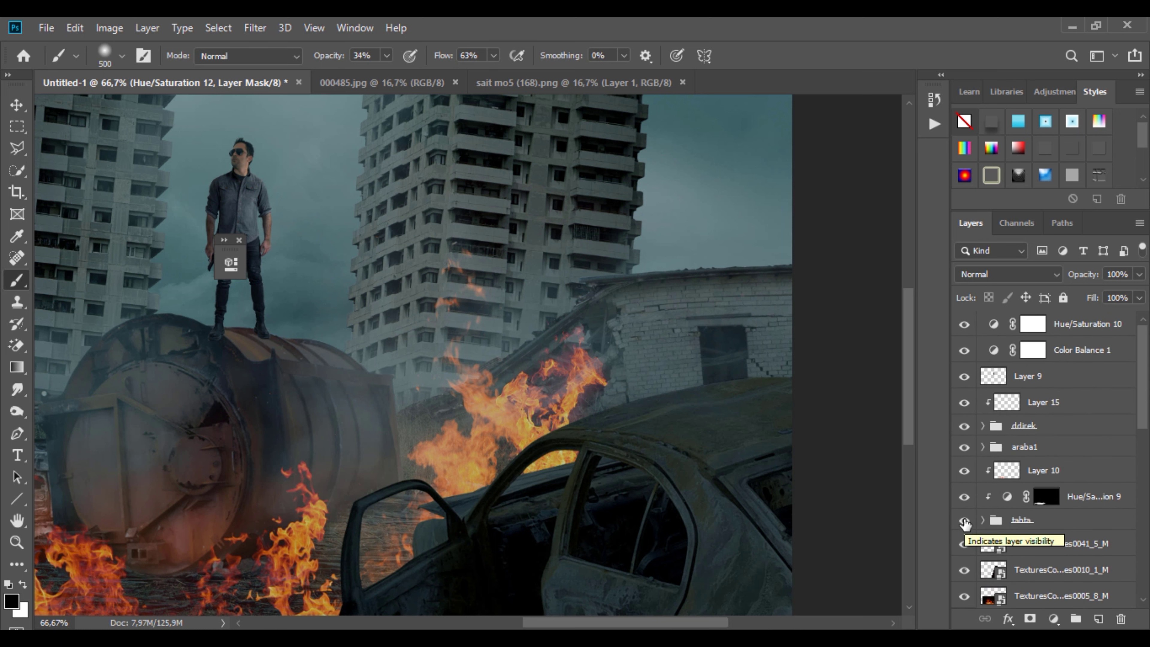
scroll(967, 536, "down", 5)
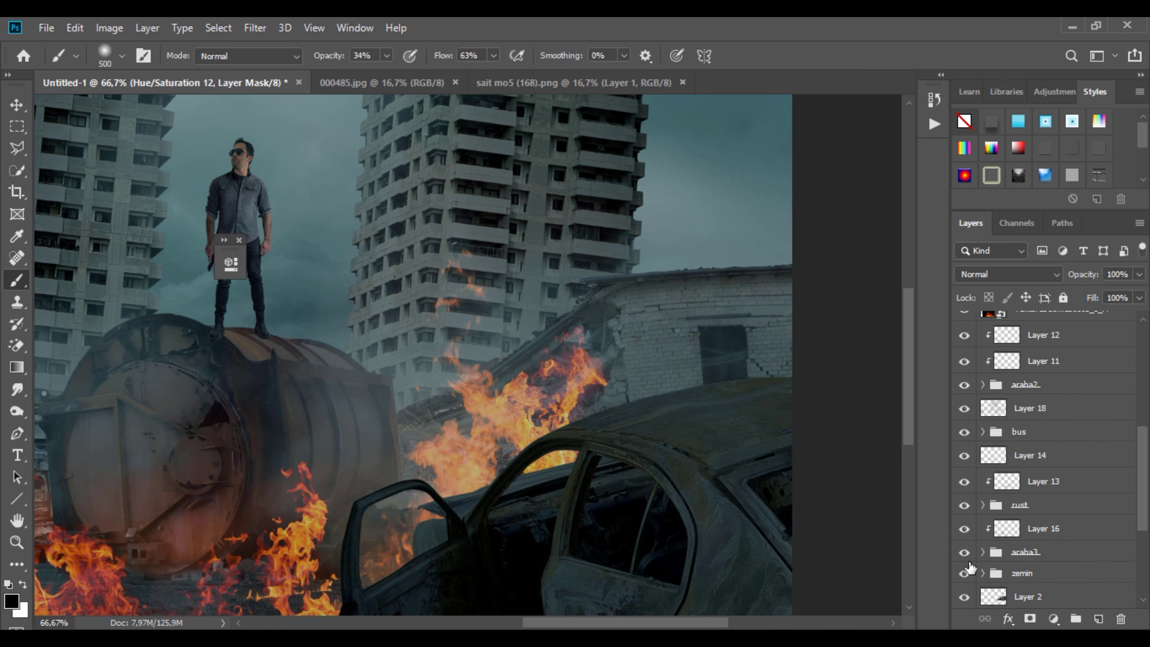
scroll(967, 499, "down", 2)
scroll(966, 480, "down", 3)
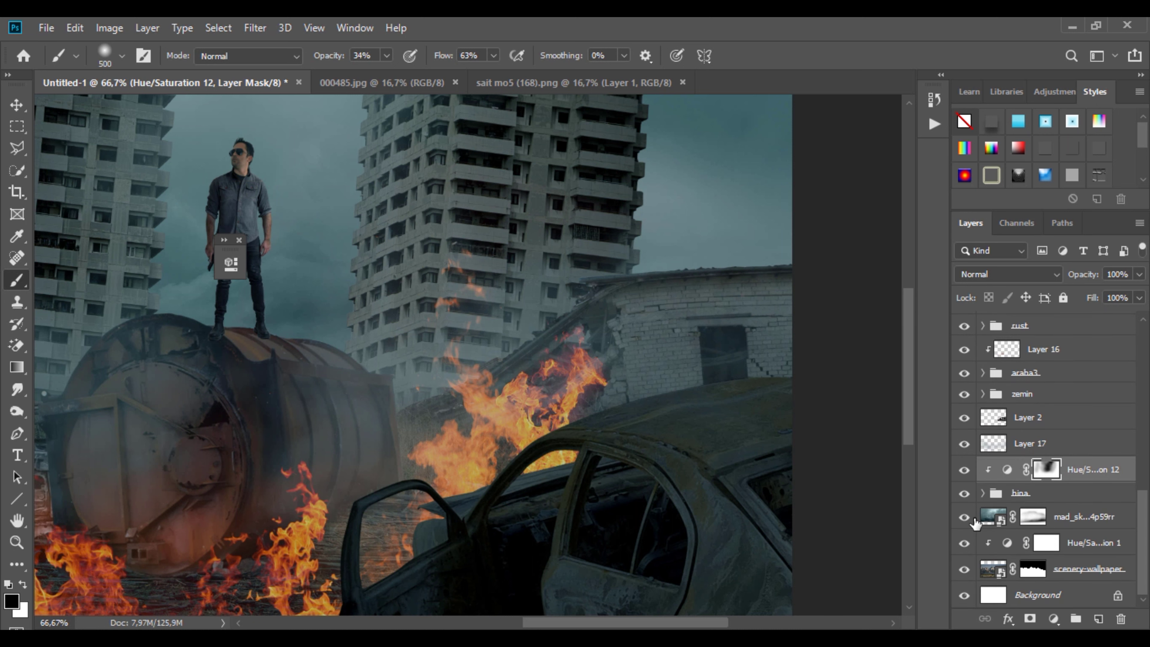
- Add a Hue/Saturation layer clipped to Layer 2, darkening it to Lightness -45
left_click(1019, 418)
left_click(1054, 619)
left_click(1063, 451)
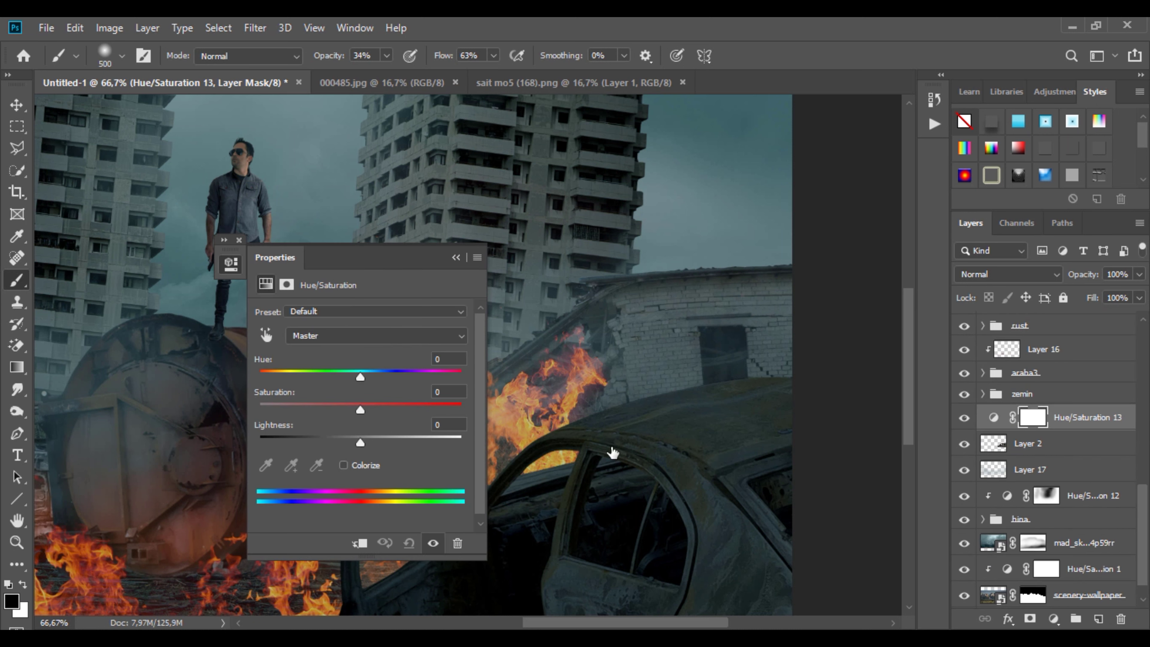
right_click(1087, 419)
left_click(908, 339)
left_click_drag(361, 443, 298, 439)
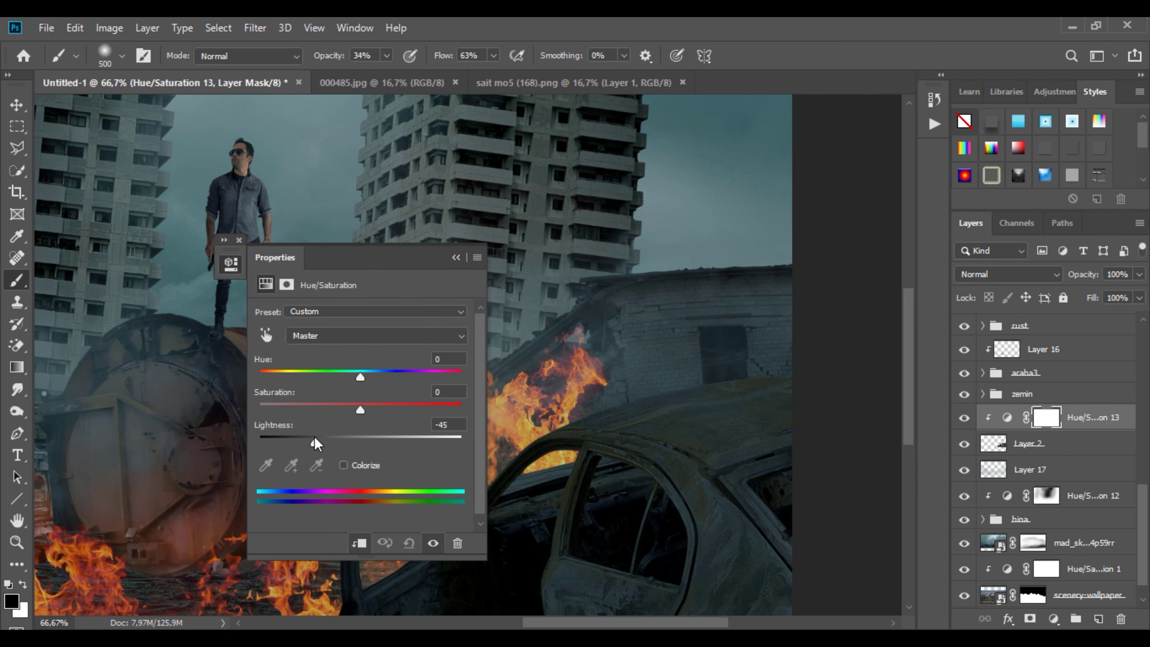
left_click(421, 267)
scroll(403, 453, "down", 2)
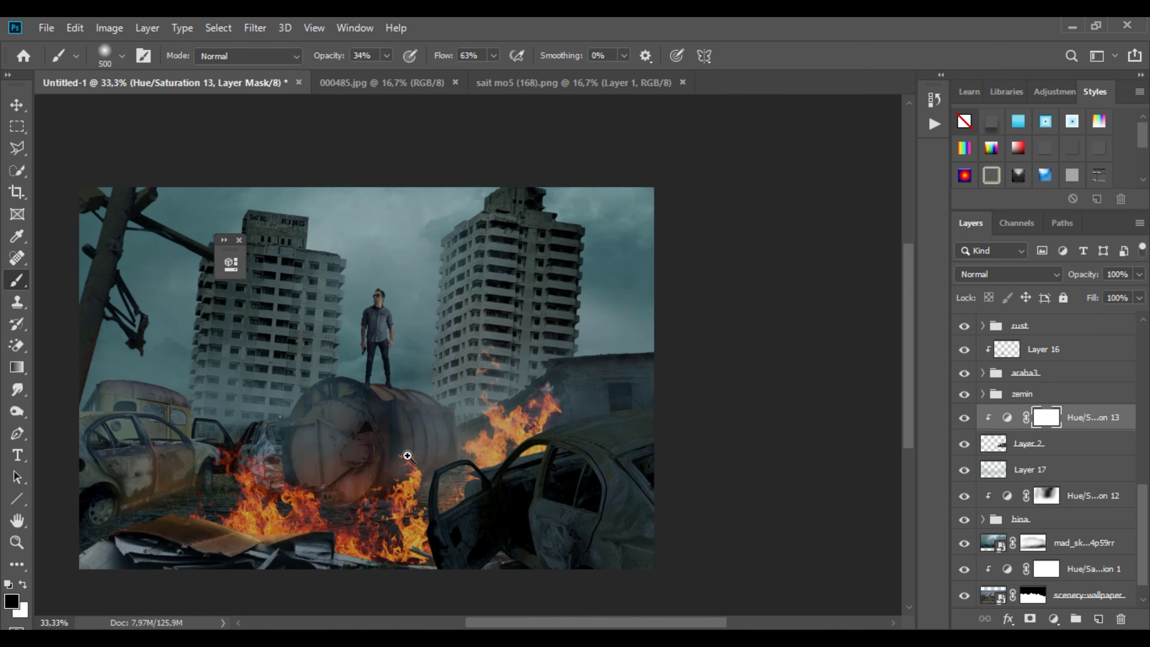
left_click(333, 450)
scroll(398, 347, "down", 3)
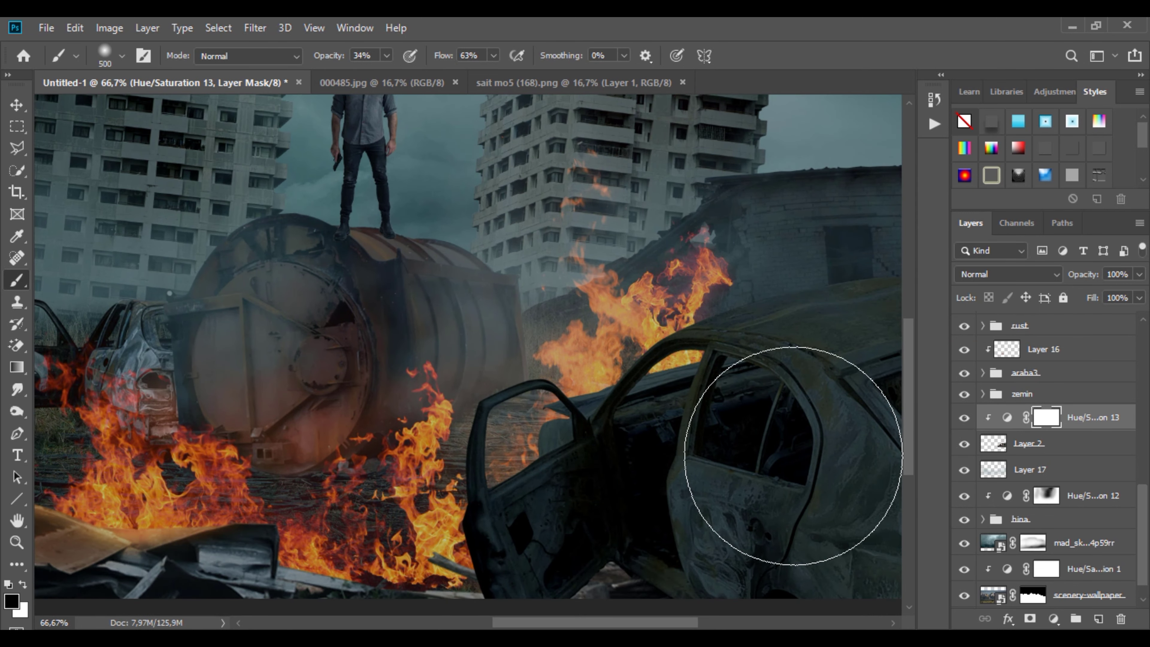
scroll(1059, 422, "up", 3)
- Add a clipped Hue/Saturation layer above rust and paint its mask over the tank's front with a 152 px brush
left_click(1059, 416)
left_click(1054, 619)
left_click(1055, 454)
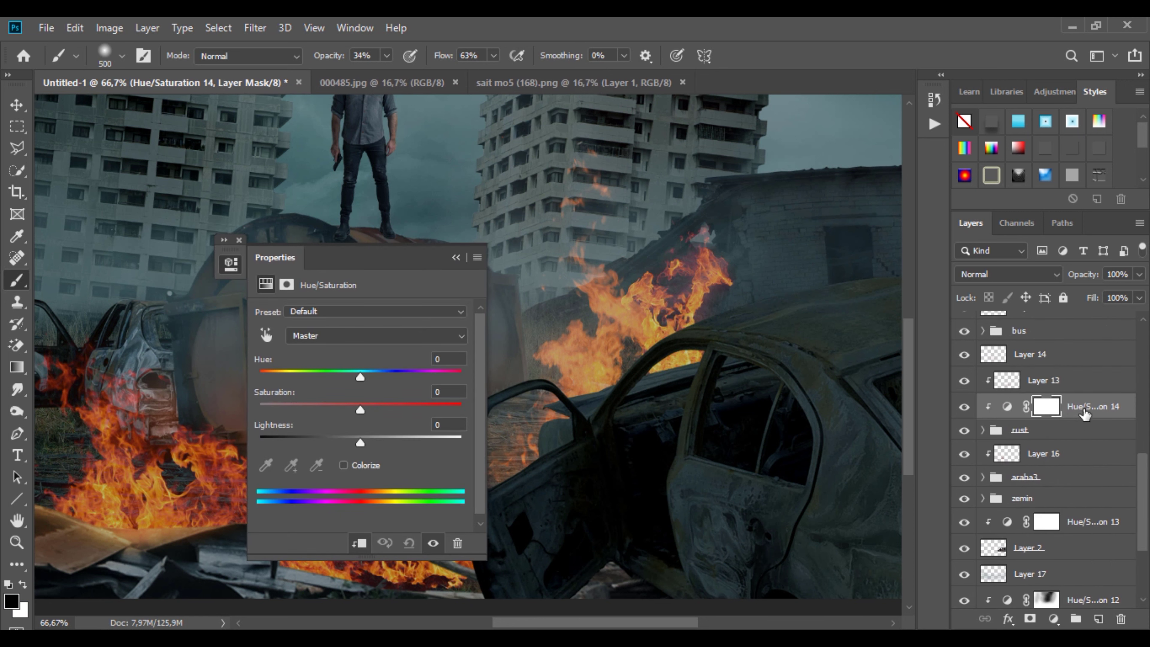
left_click(456, 257)
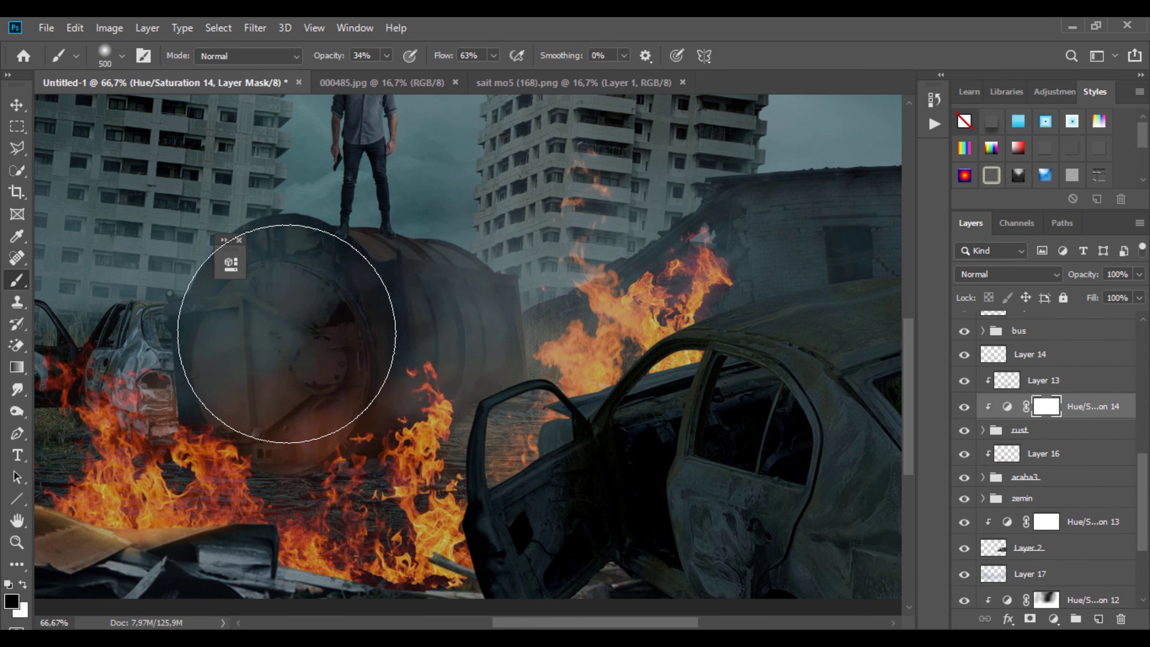
left_click_drag(423, 192, 384, 128)
key("bracketleft")
key("bracketleft")
key("bracketleft")
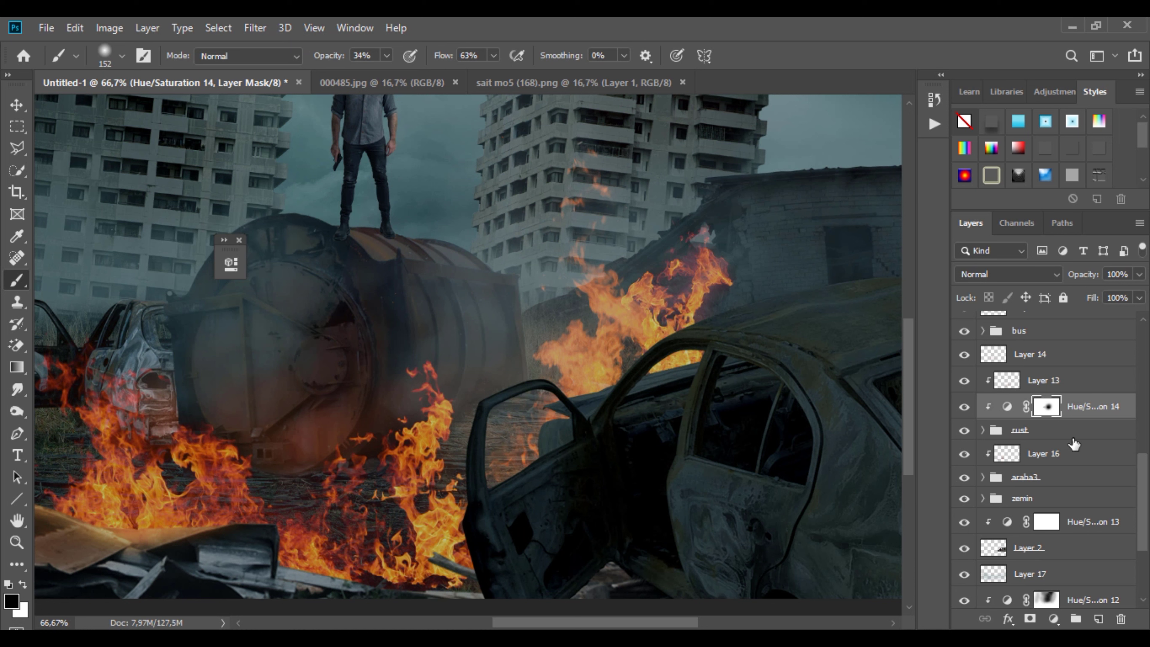
left_click(1036, 477)
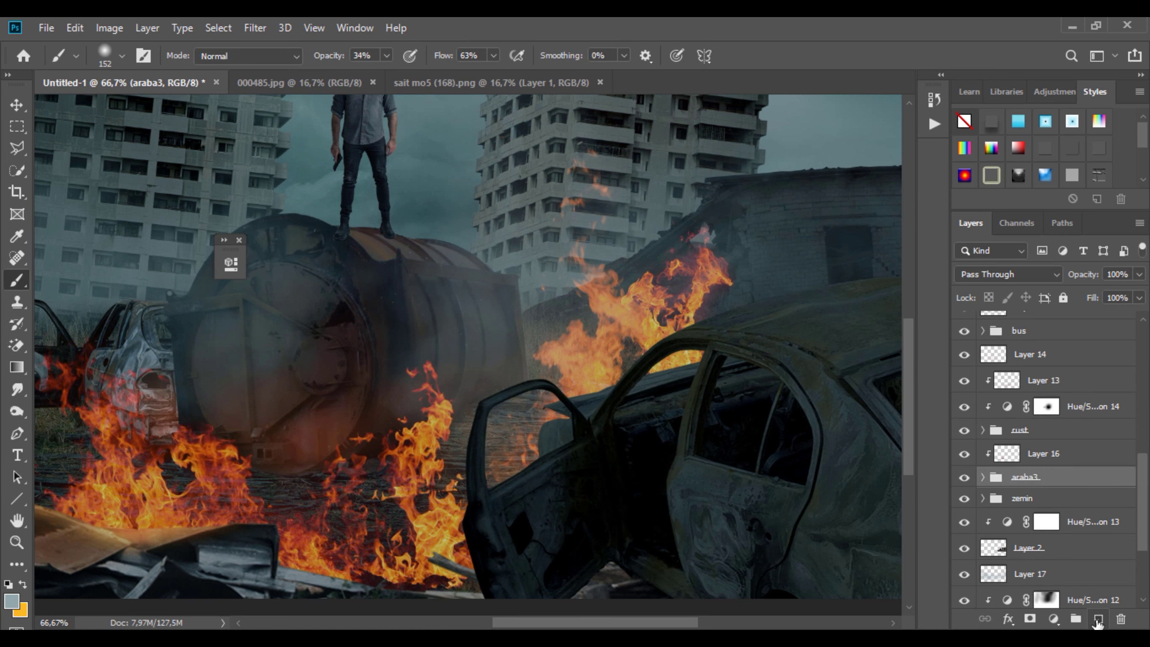
- Add a new Layer 19 clipped to araba3 in Overlay blend mode
key("ctrl+shift+alt+n")
key("ctrl+alt+g")
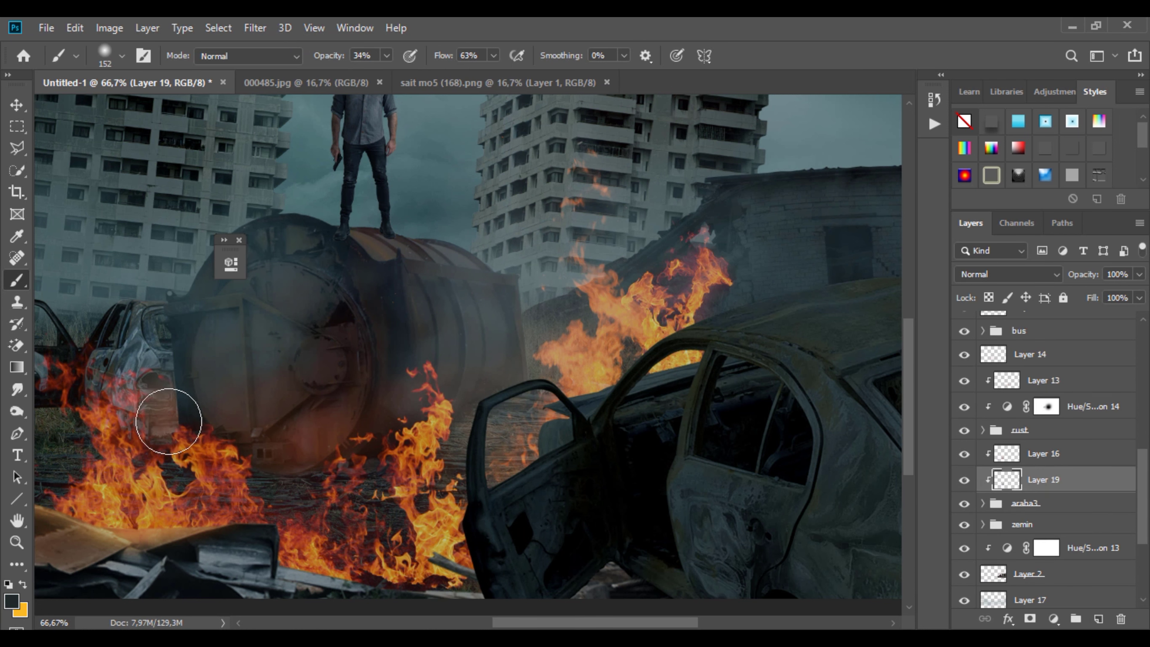
left_click(1009, 274)
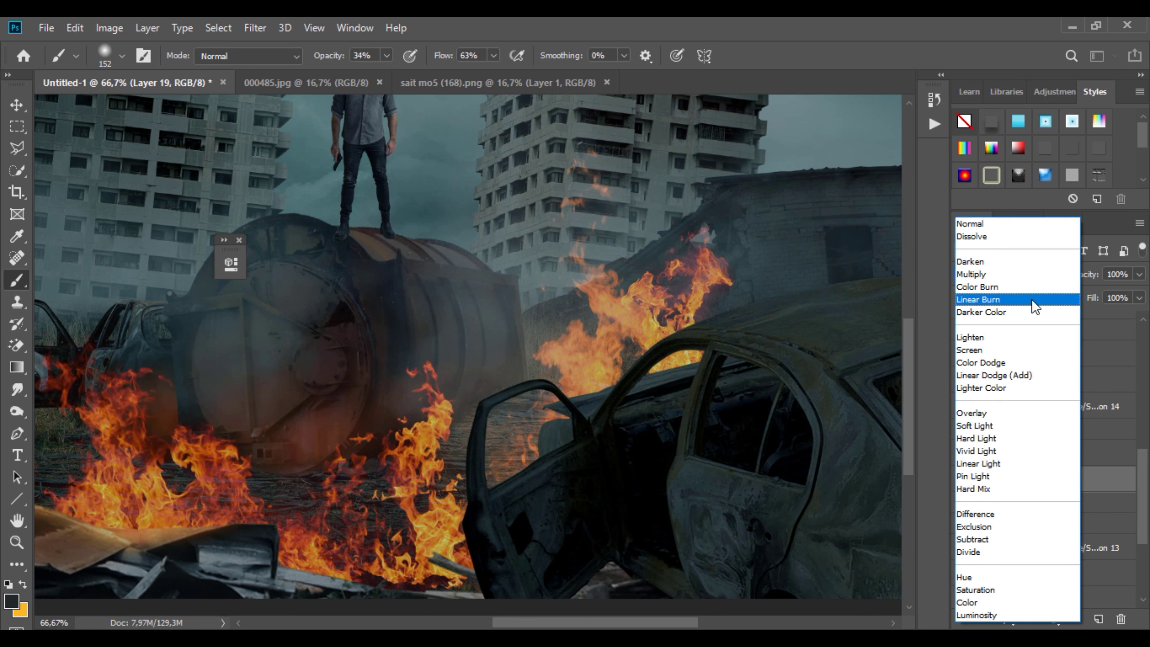
left_click(1022, 413)
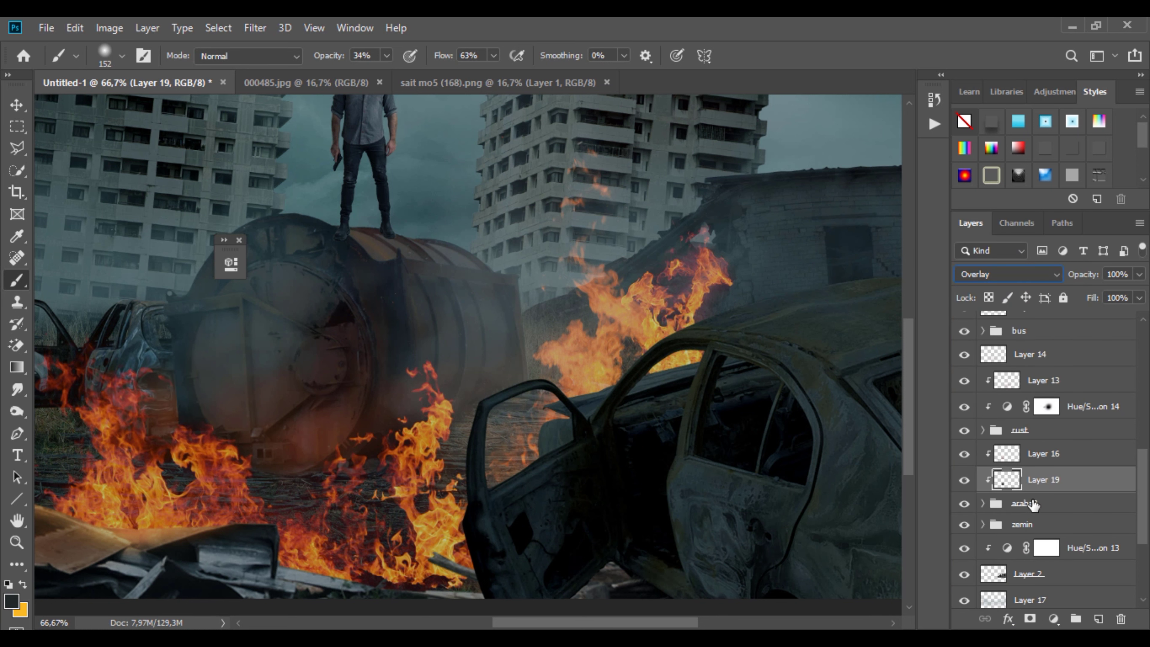
- Target Layer 8's mask in the rust group with black paint at 100% opacity and flow
left_click(983, 430)
left_click(1046, 479)
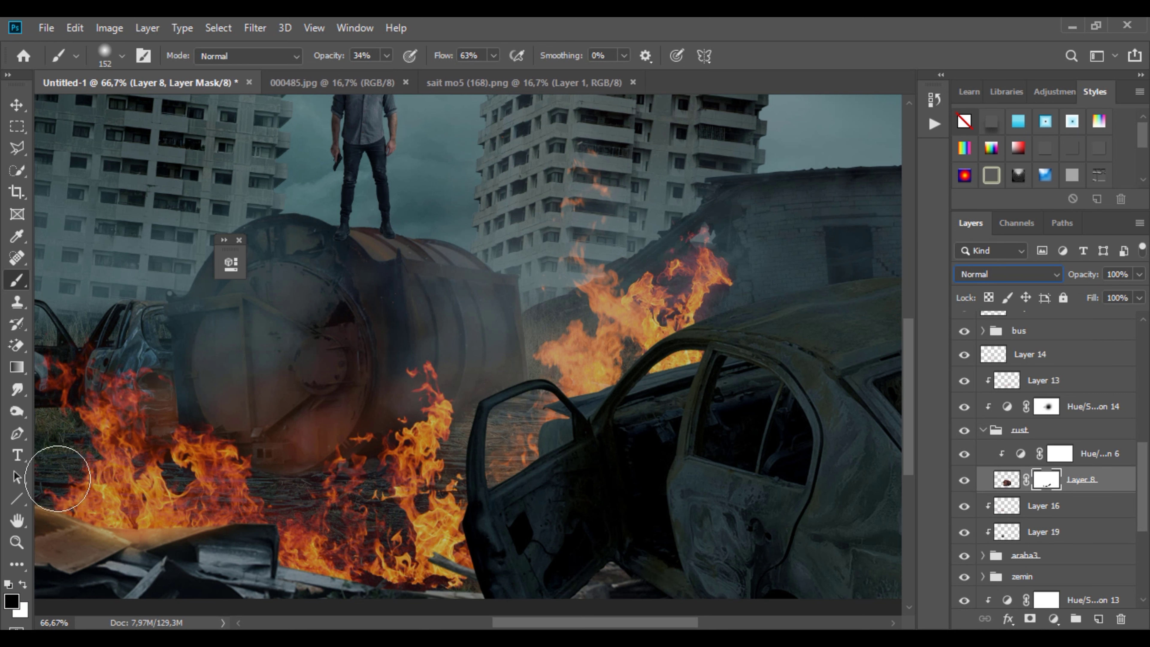
key("d")
right_click(167, 344)
key("Escape")
key("ctrl+plus")
key("ctrl+plus")
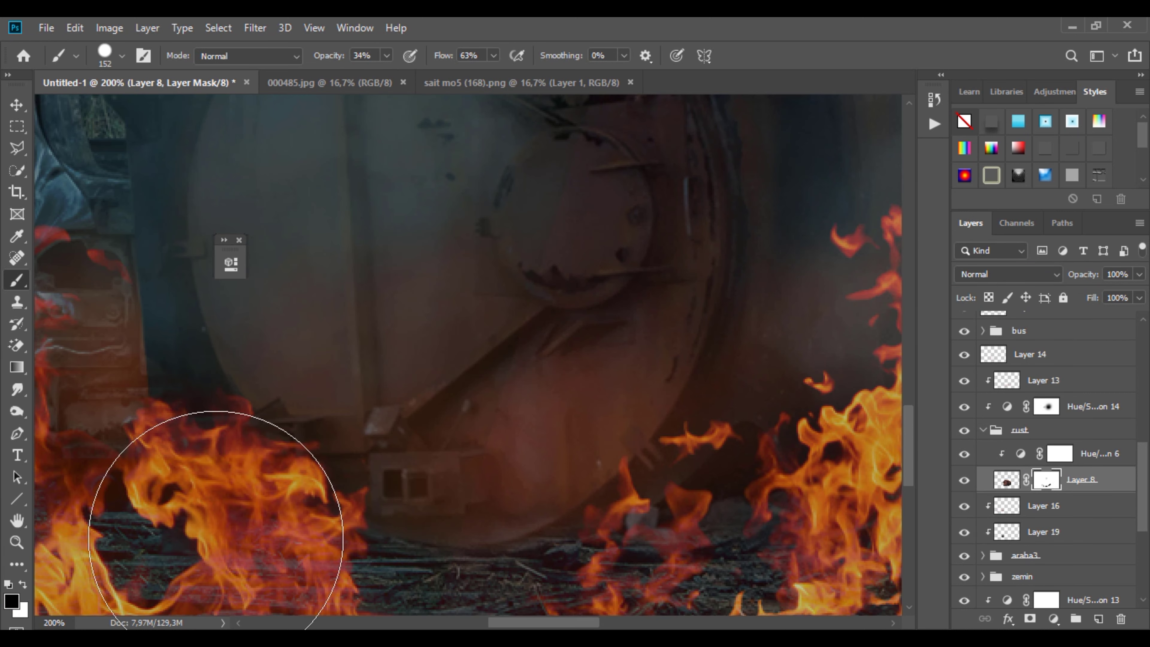
key("0")
key("shift+0")
- Set the brush size to 23 for masking the tank's lower-left edge
key("bracketleft")
key("bracketleft")
key("bracketleft")
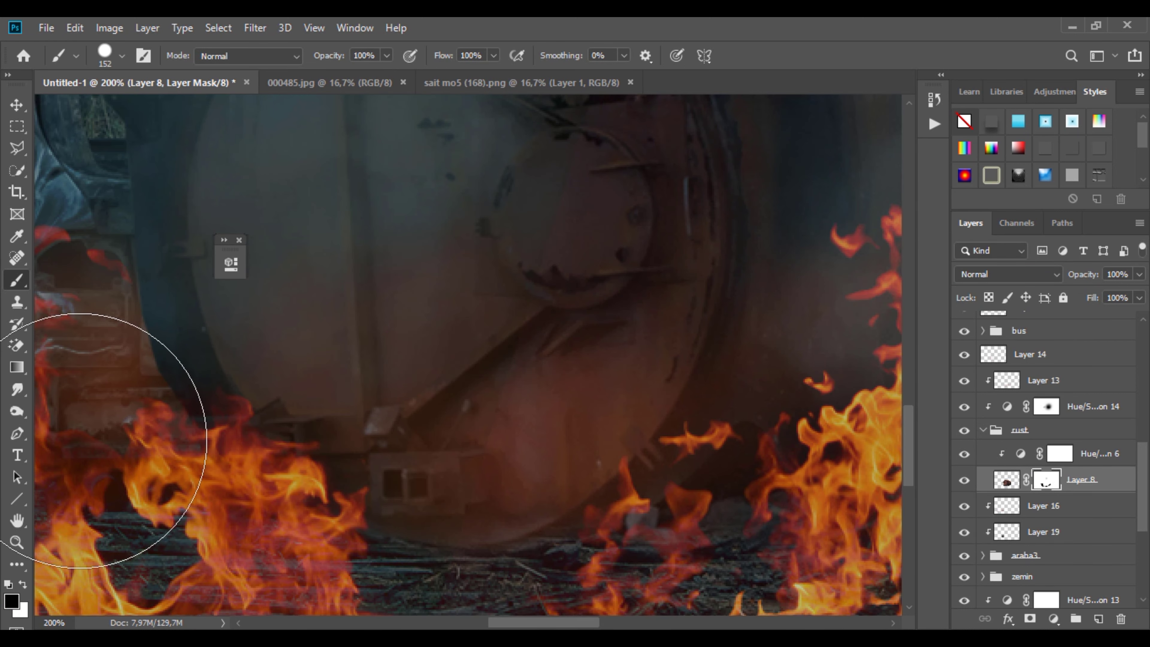
scroll(227, 354, "up", 2)
right_click(360, 285)
key("Escape")
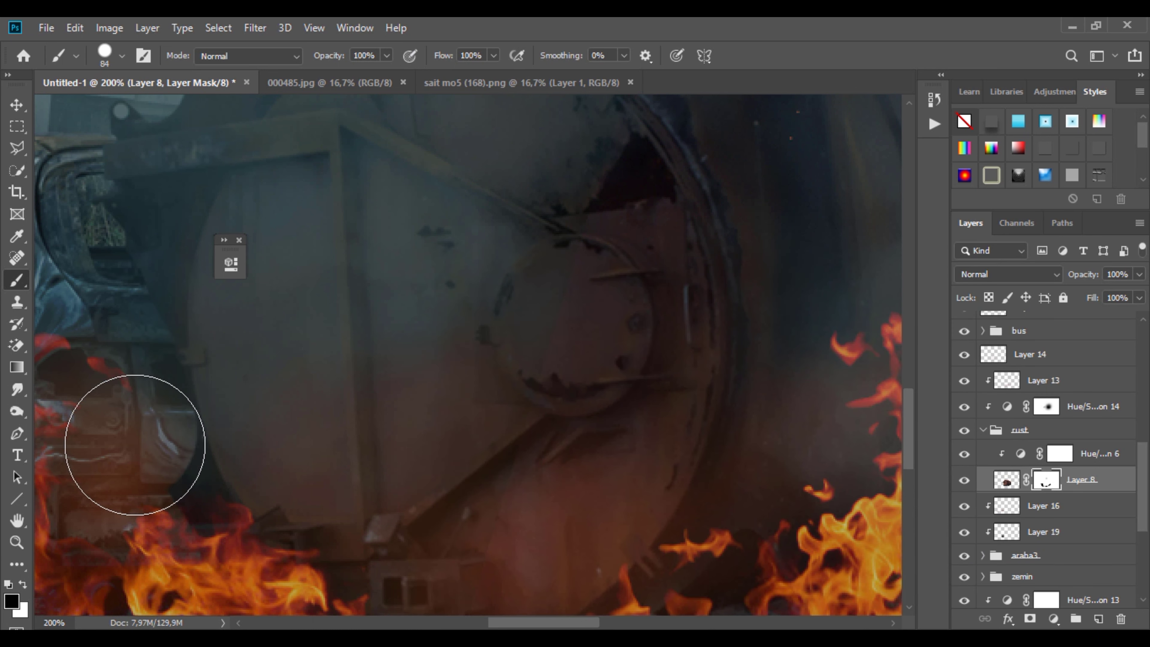
right_click(169, 383)
type("23")
key("Return")
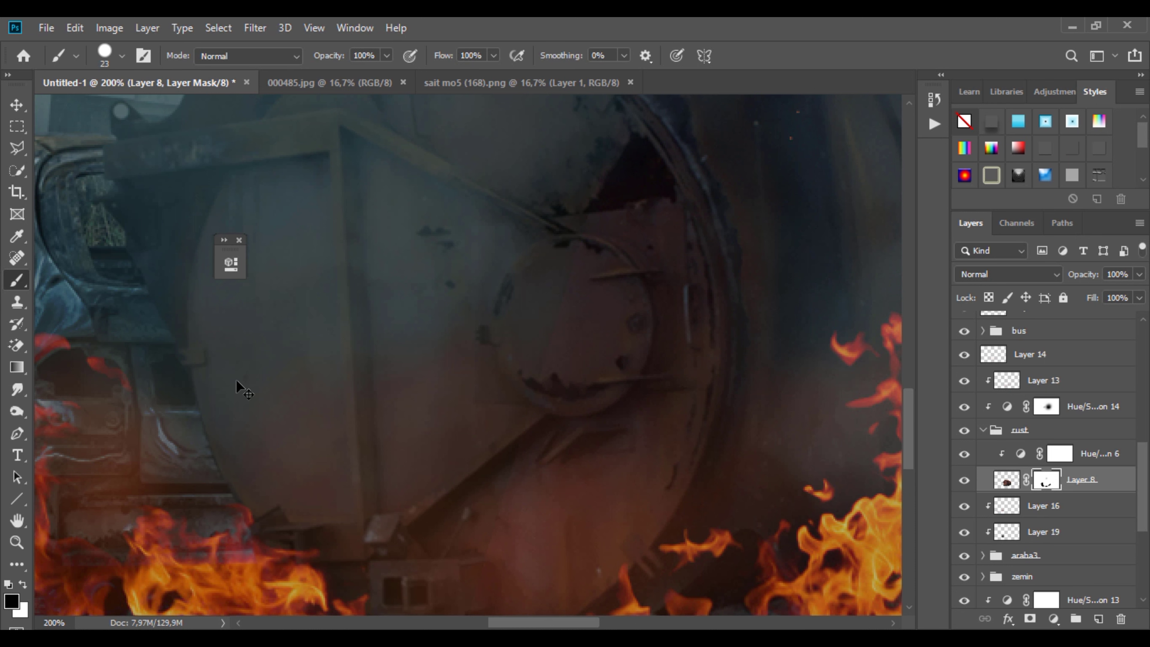
- Collapse the rust group and toggle the Hue/Saturation 14 layer's visibility
left_click(160, 412, "alt")
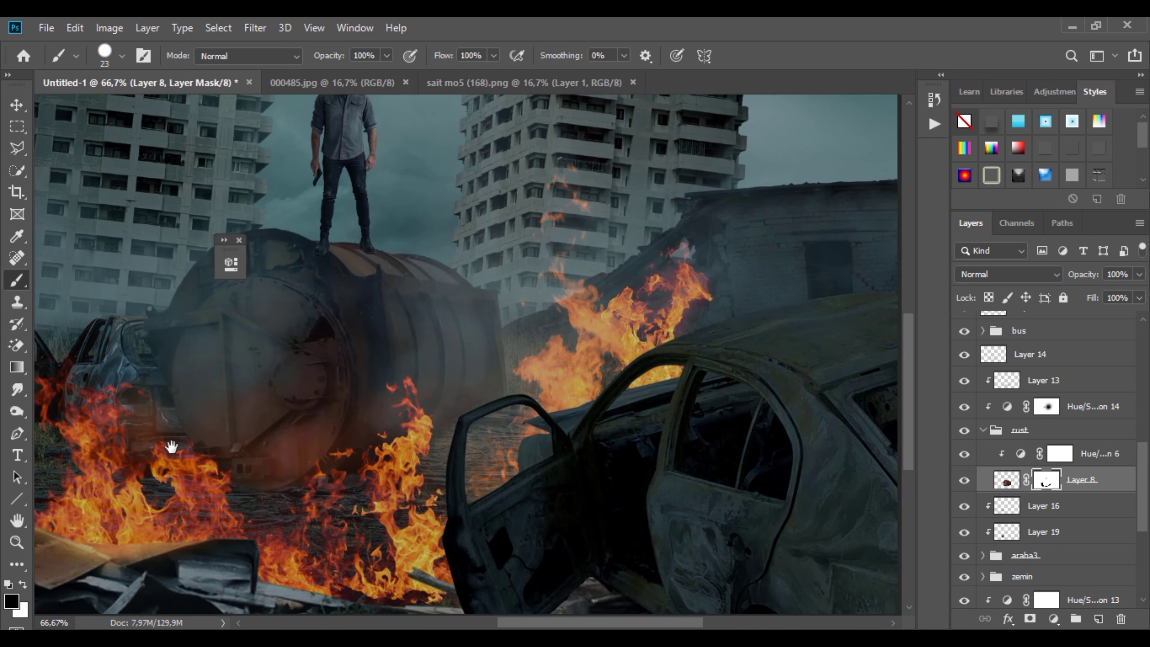
scroll(167, 450, "down", 2)
left_click(983, 430)
left_click(964, 406)
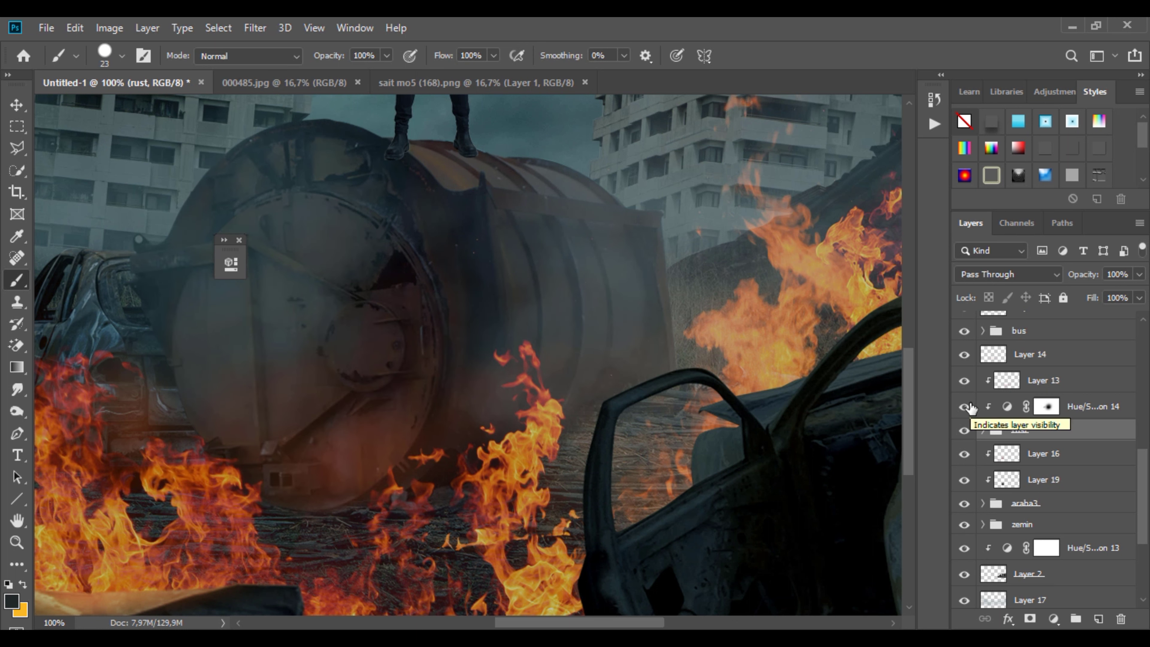
- Add clipped Layer 20 above Layer 19 in Multiply mode at 54%
left_click(1004, 481)
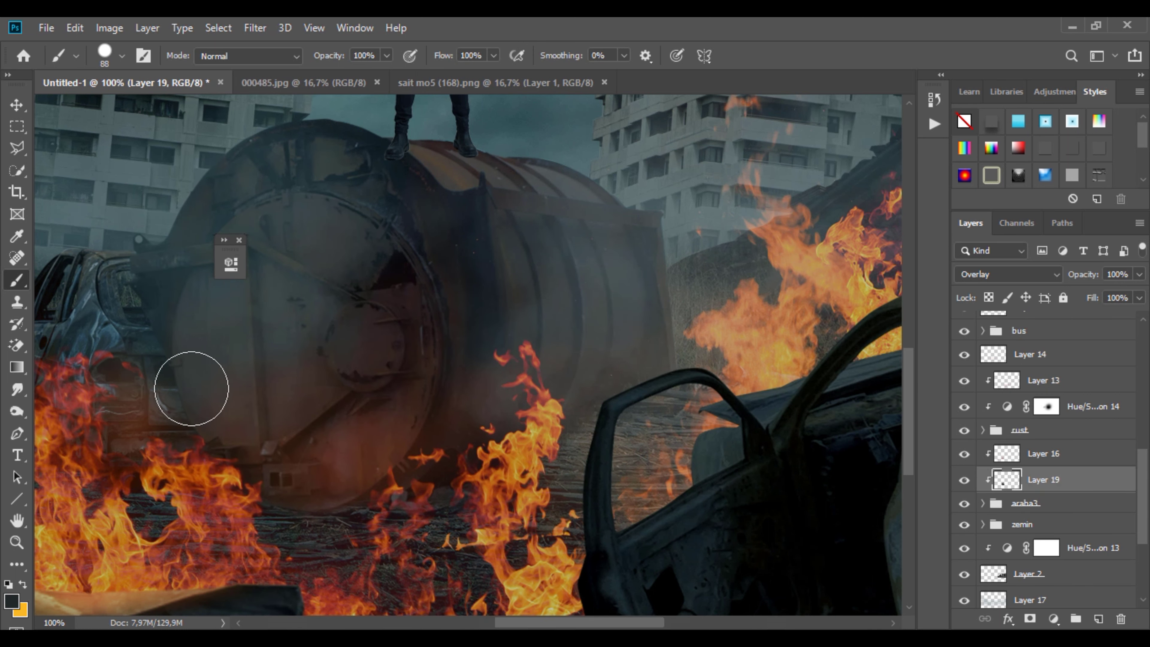
key("ctrl+shift+alt+n")
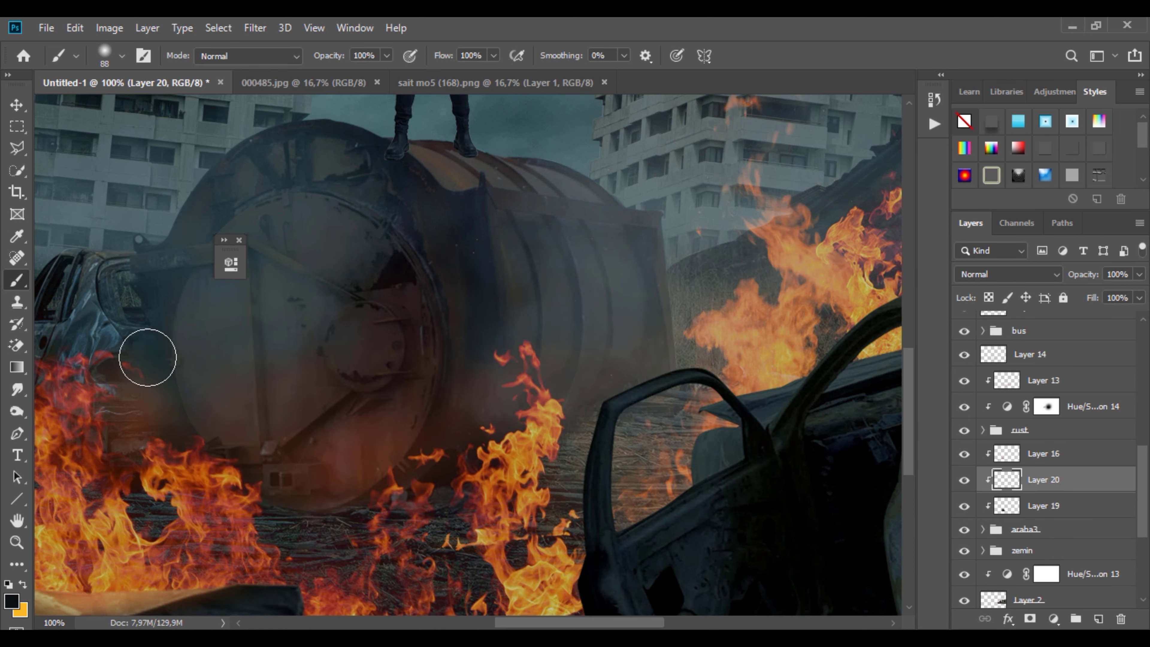
left_click(1007, 274)
left_click(996, 280)
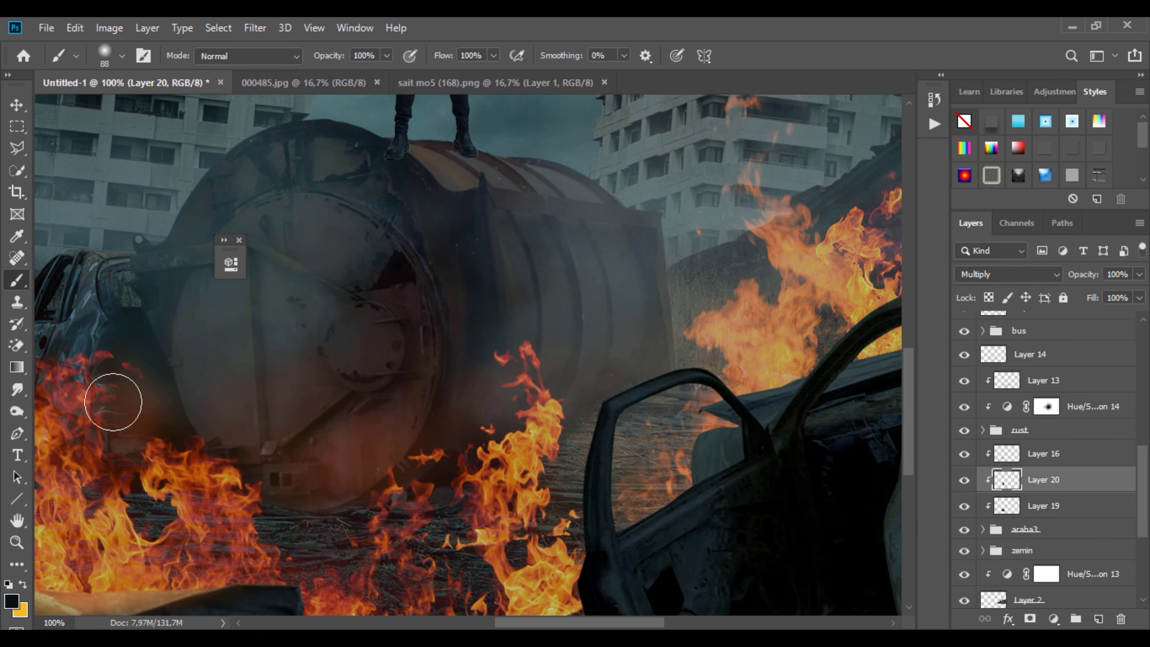
left_click_drag(123, 339, 308, 309)
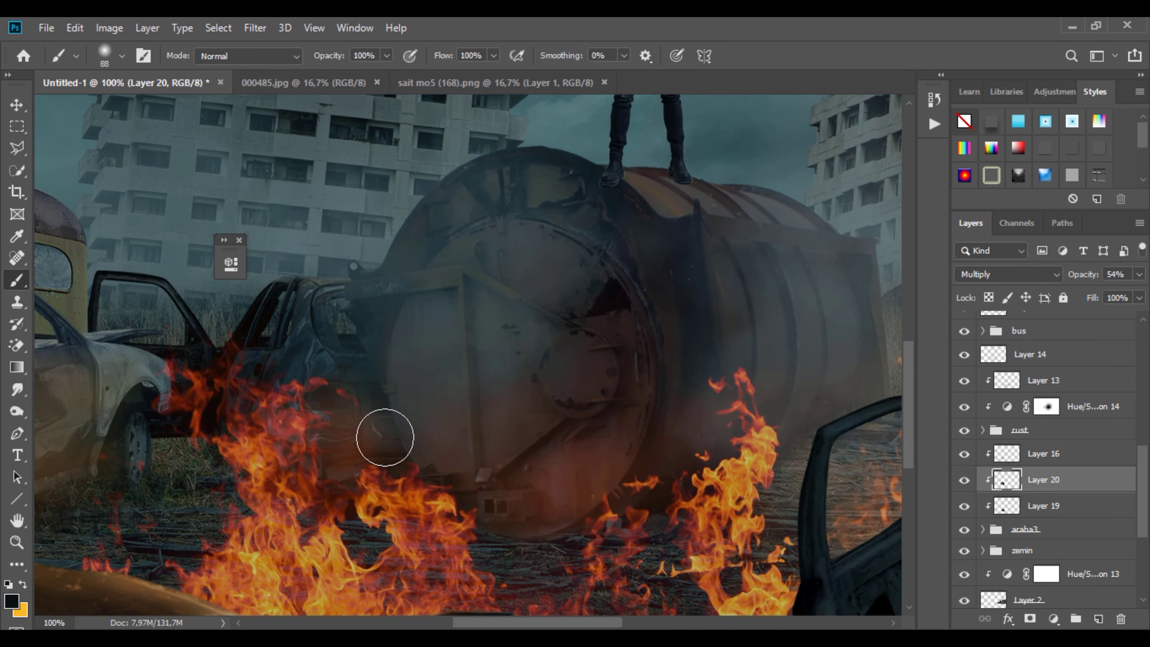
left_click_drag(553, 525, 924, 453)
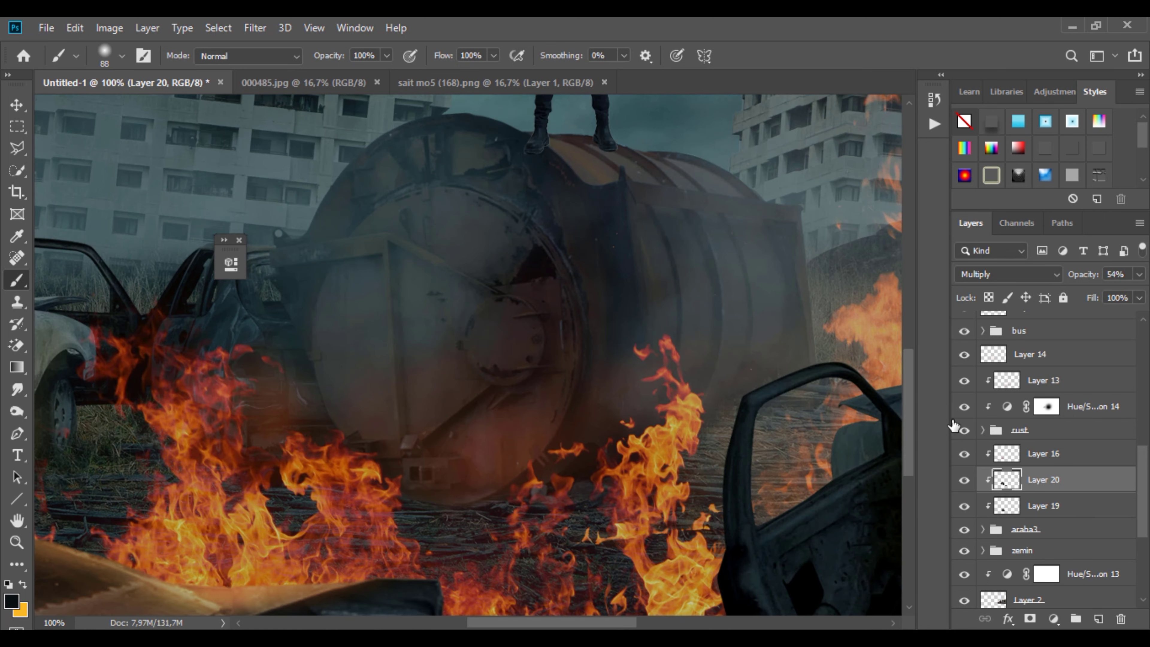
- Add an Overlay Layer 21 above rust, paint dark tank shading, and set opacity to 22%
left_click(1037, 432)
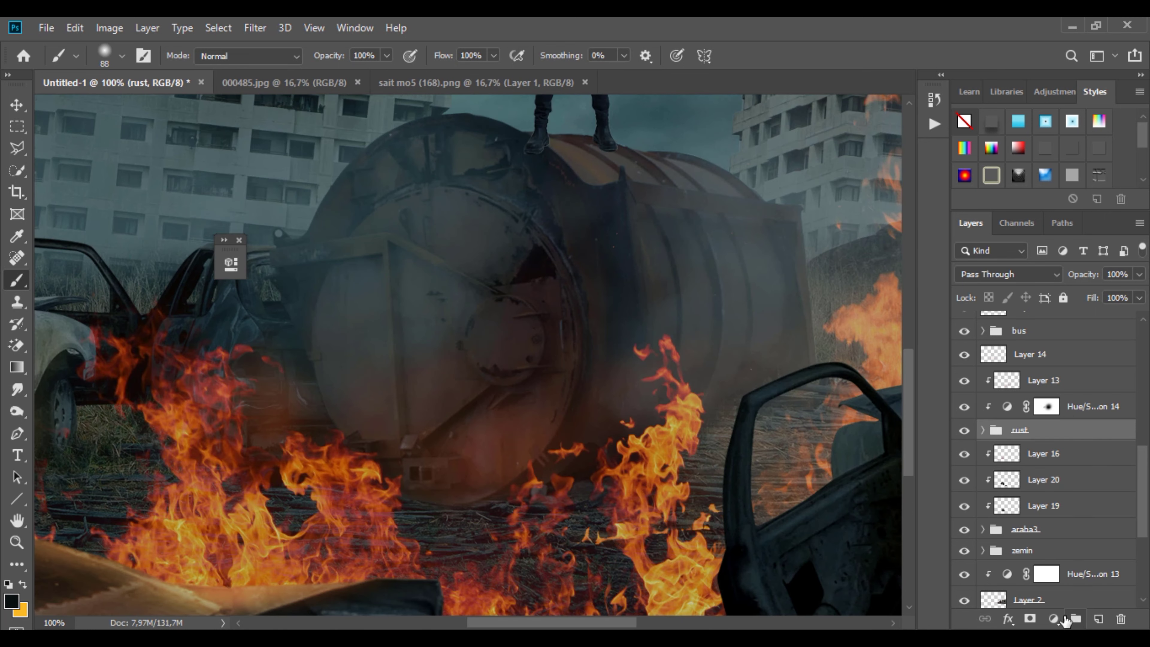
left_click(1098, 619)
left_click(1008, 274)
left_click(972, 413)
mouse_move(624, 411)
left_mouse_down()
mouse_move(678, 252)
mouse_move(666, 436)
left_mouse_up()
left_click_drag(1116, 293, 1075, 294)
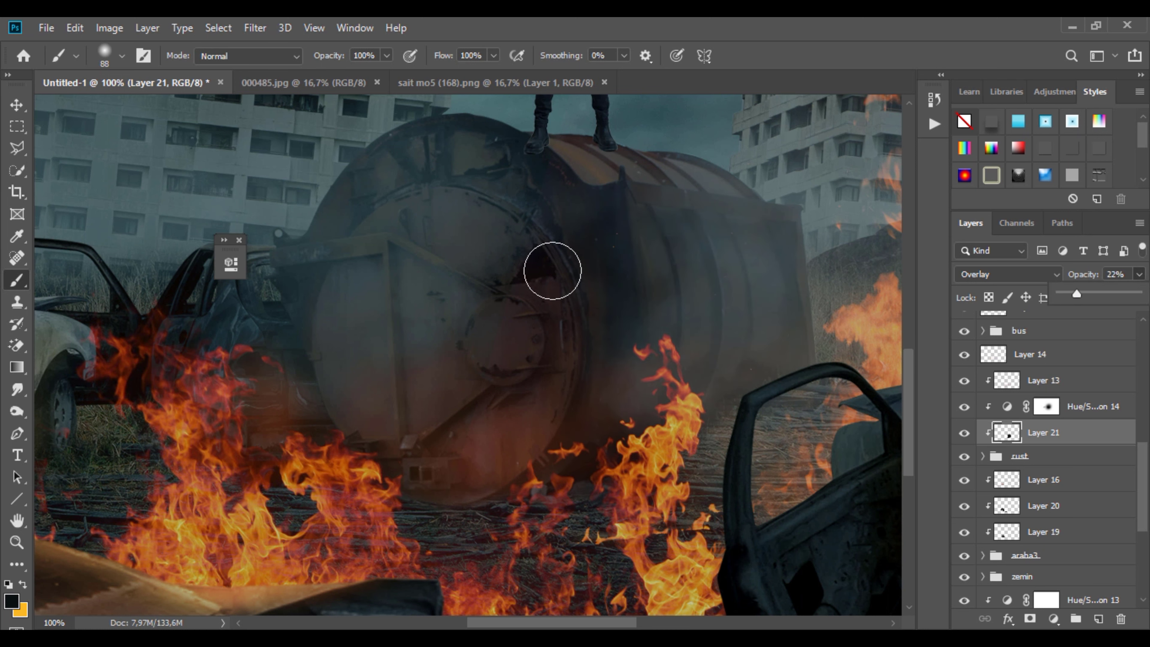
right_click(441, 178)
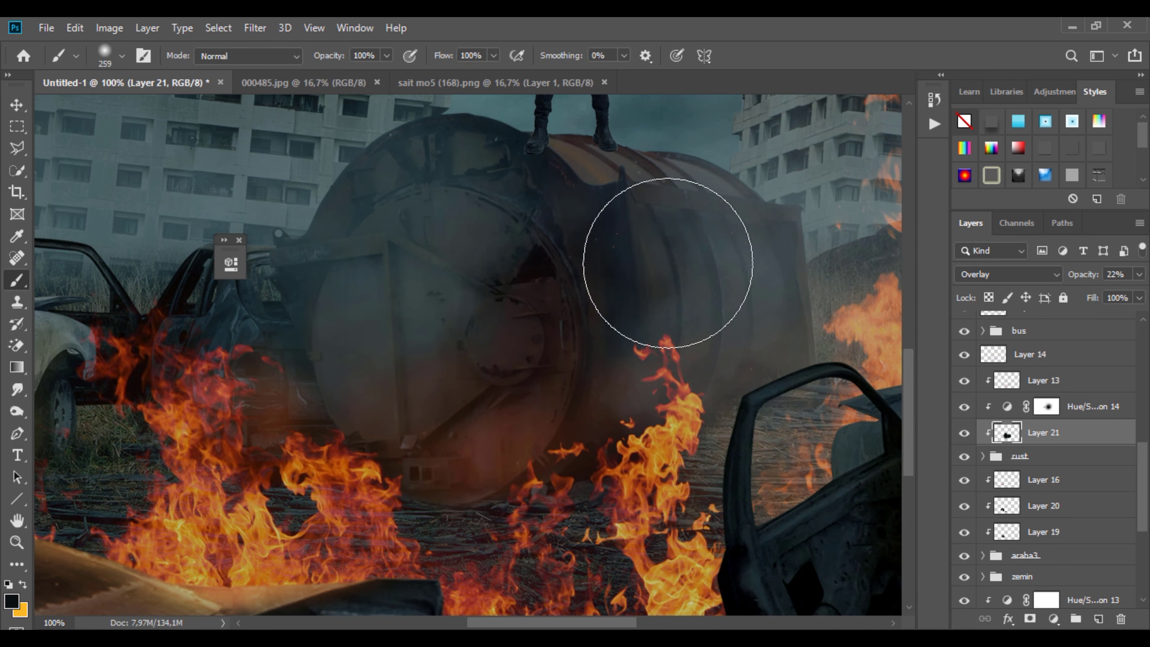
left_click_drag(331, 368, 801, 267)
scroll(1041, 408, "up", 3)
left_click(964, 362)
- Add Layer 22 clipped to araba2, paint dark shading, and set it to Overlay at 42%
left_click(1024, 361)
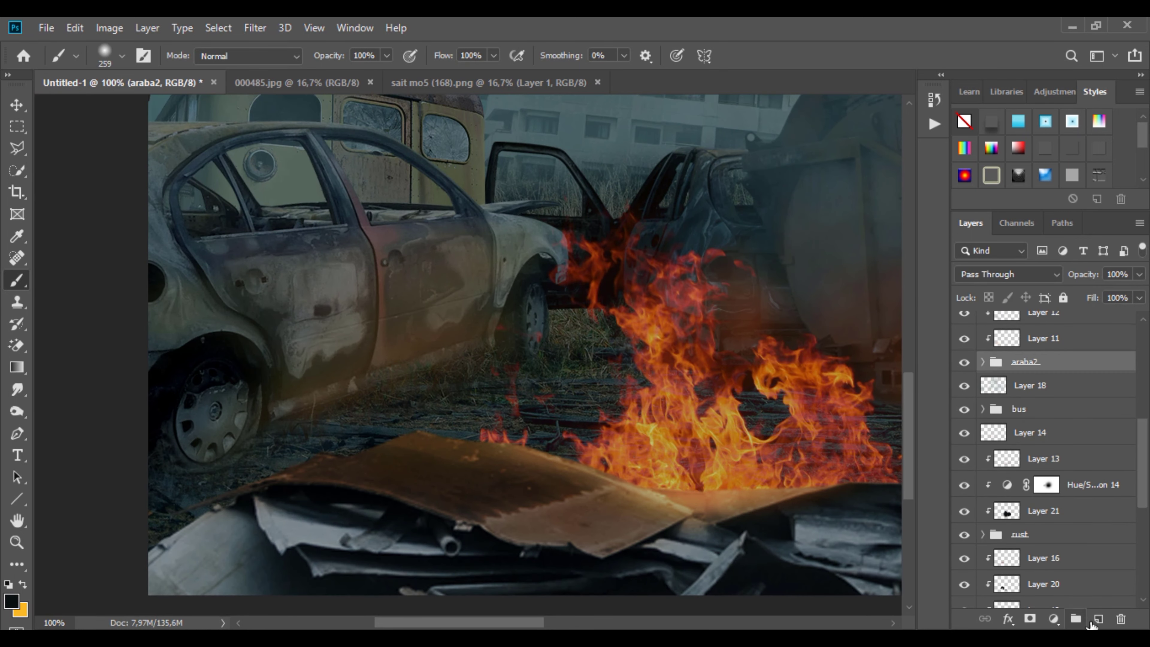
key("ctrl+shift+alt+n")
key("ctrl+alt+g")
mouse_move(282, 193)
left_mouse_down()
mouse_move(457, 257)
mouse_move(604, 289)
left_mouse_up()
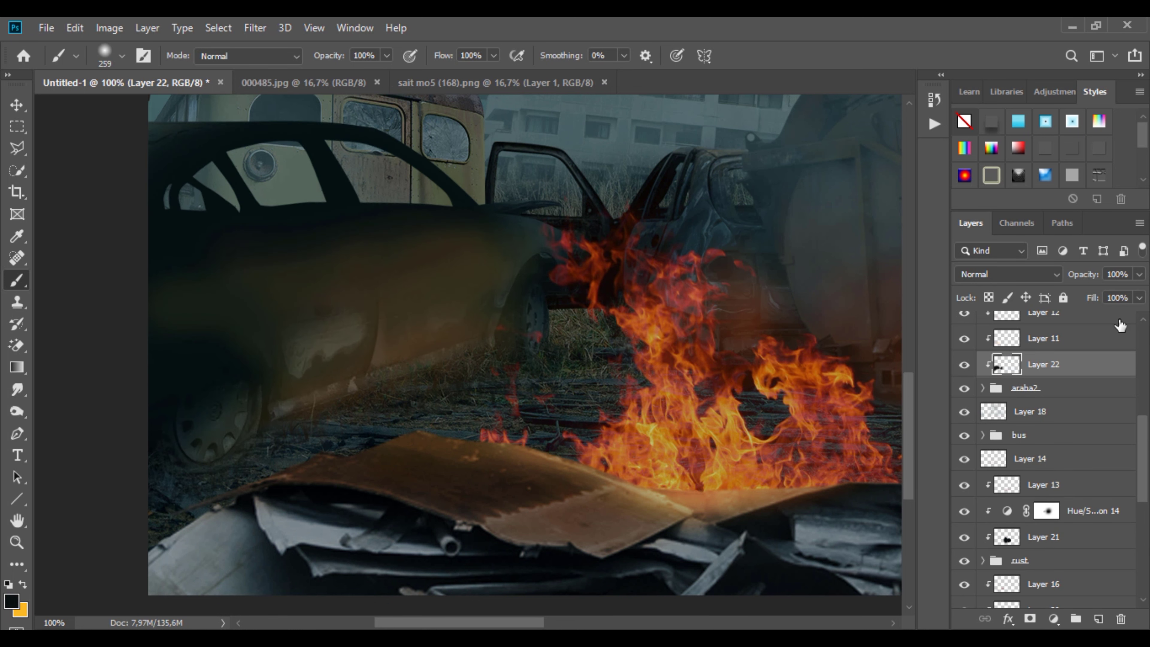
left_click(1139, 274)
left_click_drag(1138, 293, 1074, 274)
left_click(1007, 274)
left_click(972, 413)
- Add Layer 23 clipped to the bus group in Overlay and paint shading over the bus
scroll(418, 255, "up", 3)
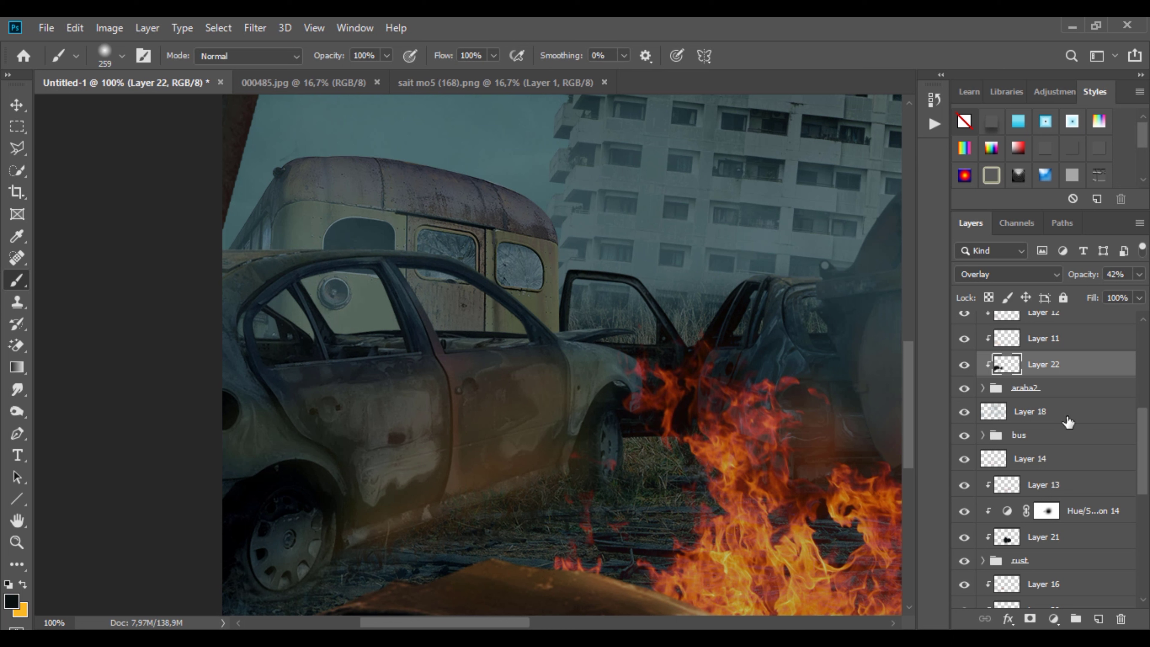
left_click(1058, 437)
left_click(1099, 618)
right_click(1060, 437)
left_click(877, 340)
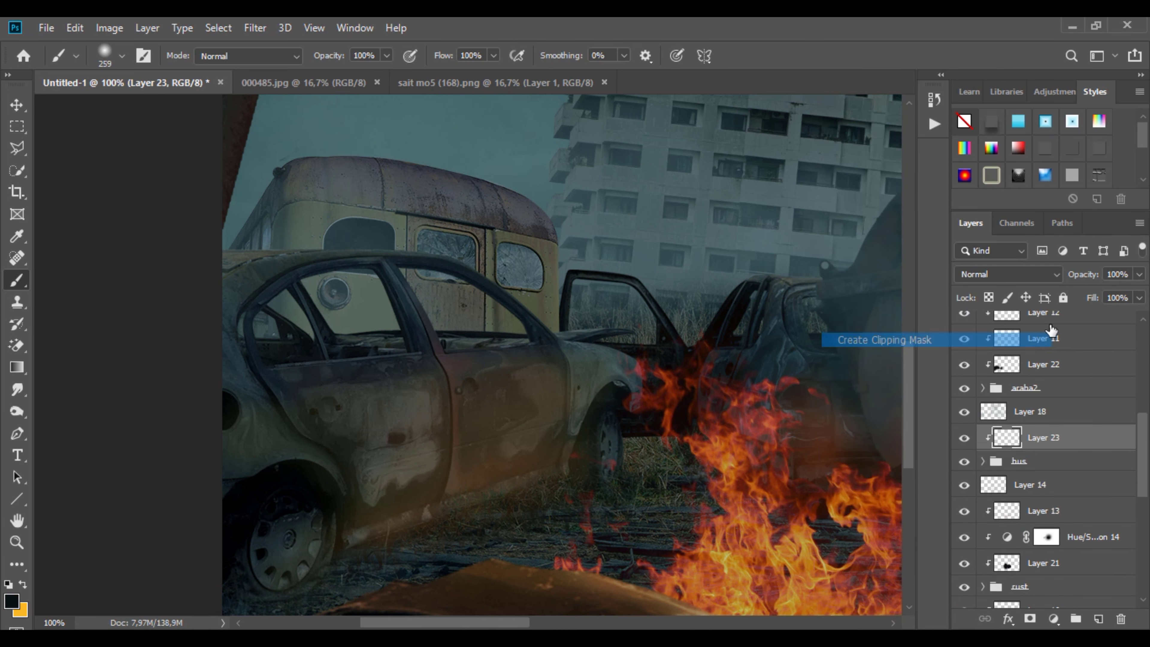
left_click(1008, 274)
left_click(971, 413)
left_click_drag(343, 286, 521, 272)
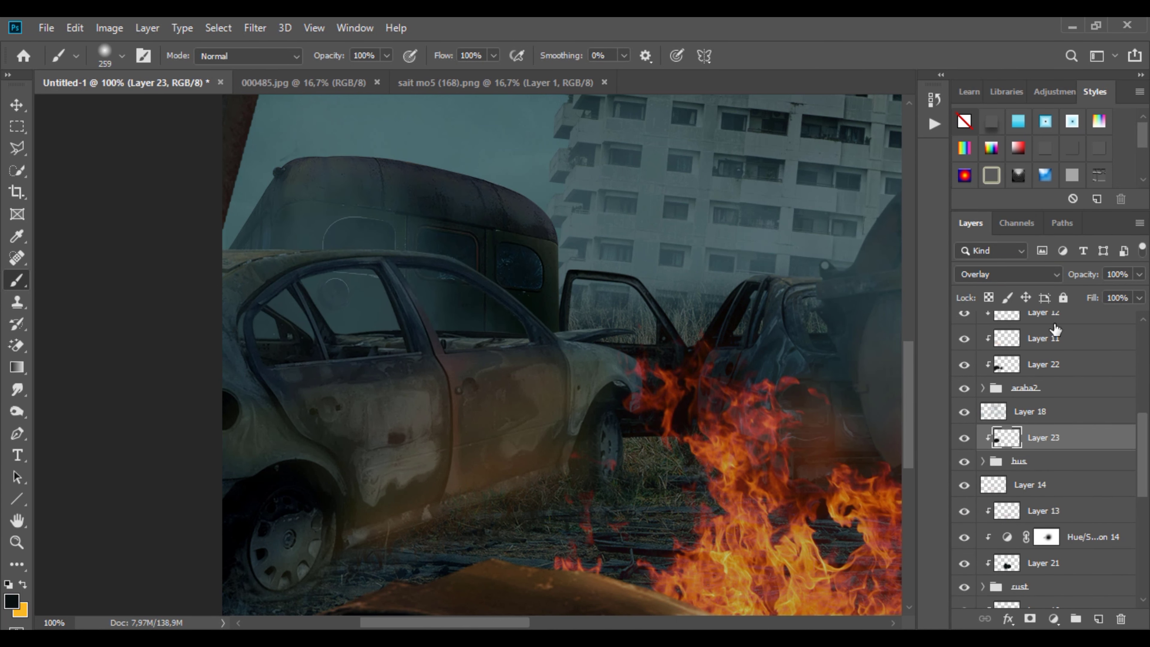
- Try Color Burn on Layer 23, then return it to Normal and adjust its opacity
left_click_drag(1139, 274, 1096, 296)
left_click(1008, 274)
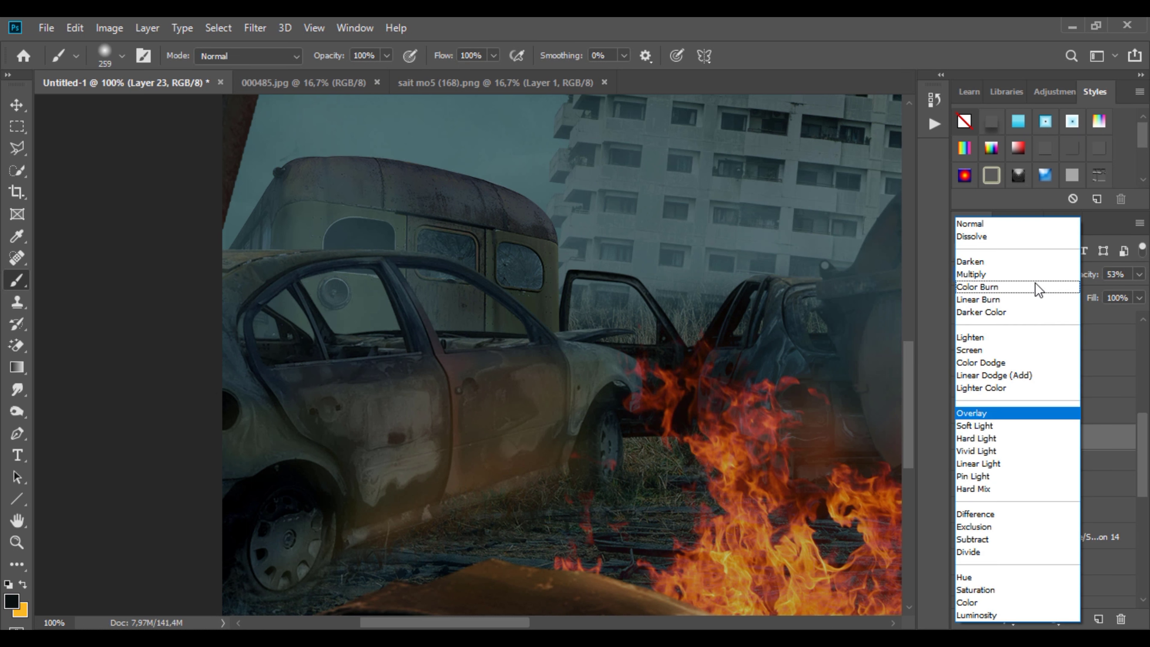
left_click(1008, 290)
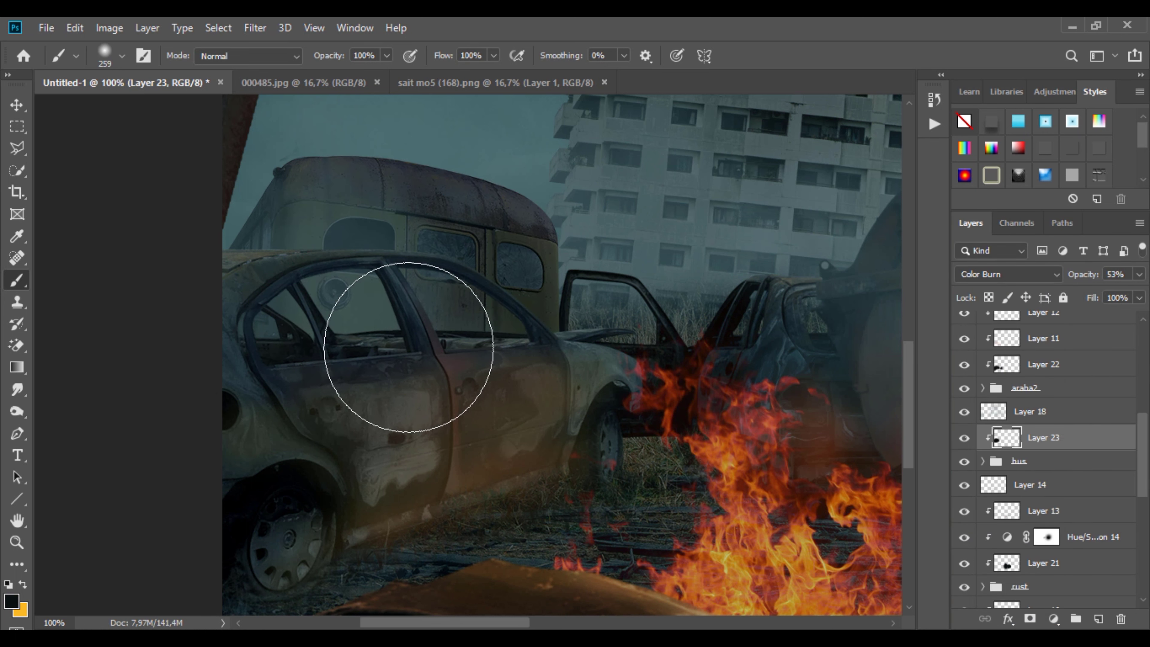
left_click(1008, 274)
left_click(996, 221)
left_click(1140, 274)
mouse_move(1096, 294)
left_mouse_down()
mouse_move(1130, 297)
mouse_move(1116, 298)
left_mouse_up()
- Create a new Layer 24 above the zemin ground group
scroll(539, 300, "down", 3)
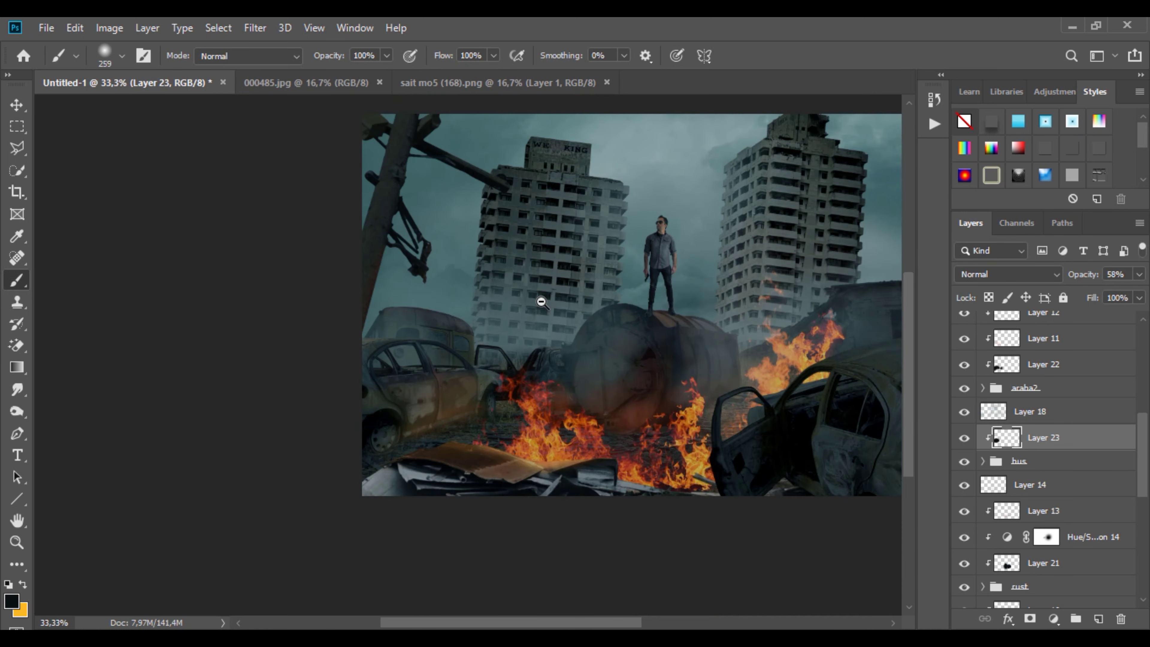
scroll(575, 313, "down", 1)
scroll(499, 318, "up", 3)
left_click_drag(489, 470, 543, 276)
scroll(1077, 551, "down", 3)
scroll(1062, 506, "down", 3)
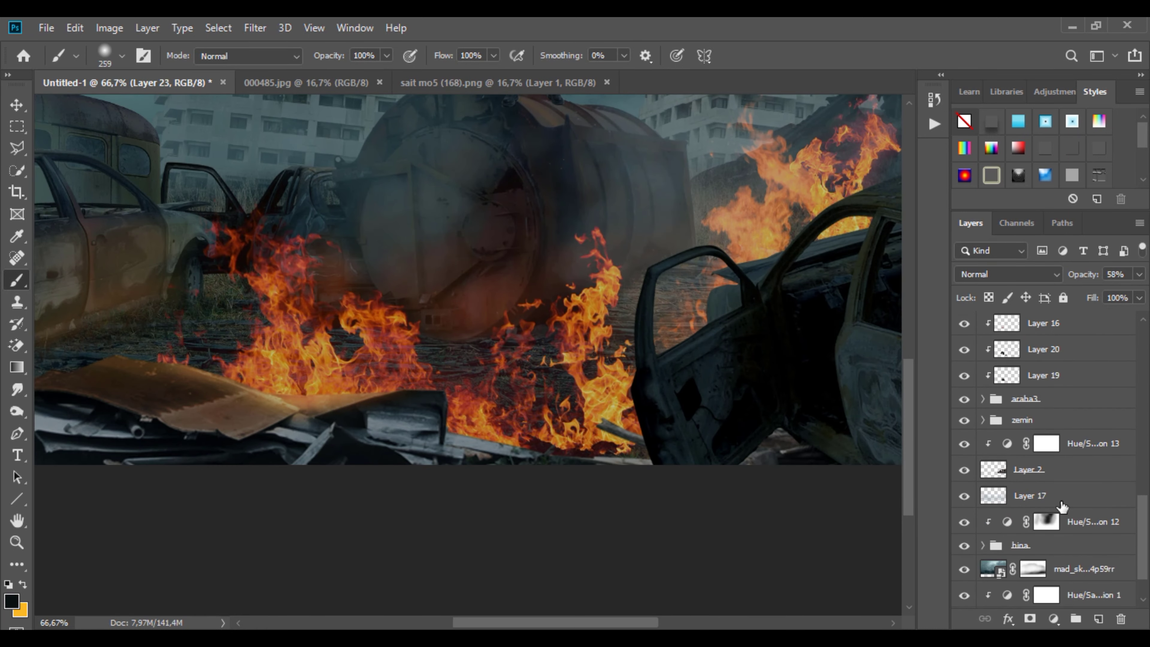
scroll(1101, 527, "down", 2)
left_click(1016, 372)
key("ctrl+shift+alt+n")
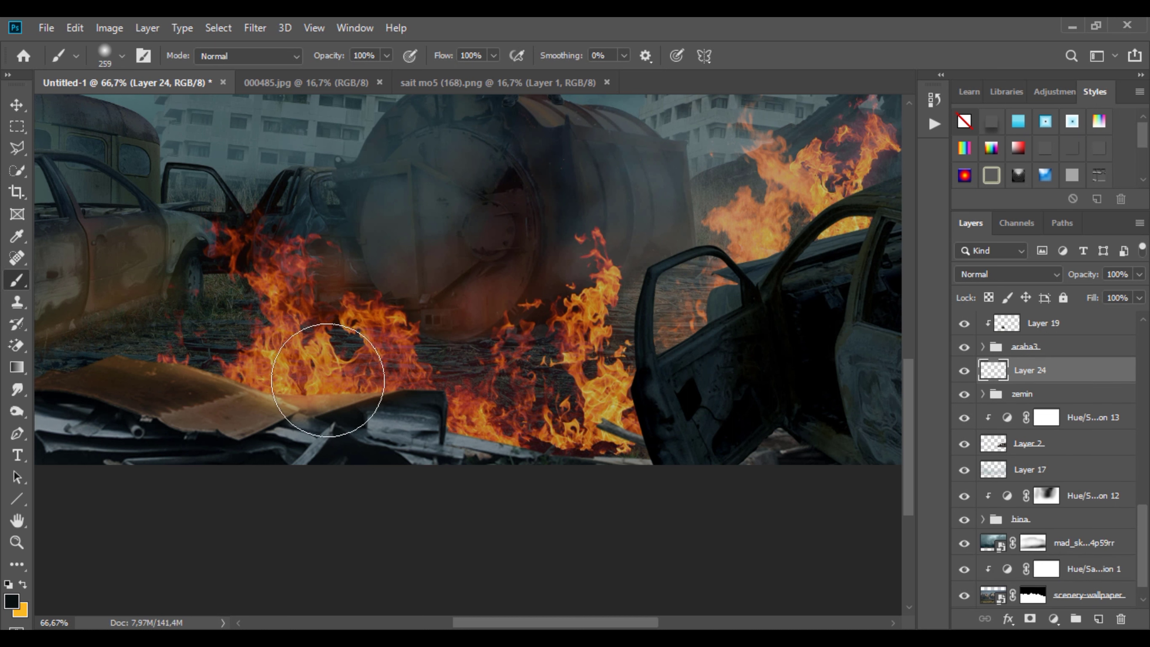
- Paint faint orange fire glow across the ground and lower Layer 24 to 25% opacity
left_click(333, 372, "alt")
mouse_move(333, 373)
left_mouse_down()
mouse_move(488, 380)
mouse_move(172, 393)
left_mouse_up()
key("ctrl+z")
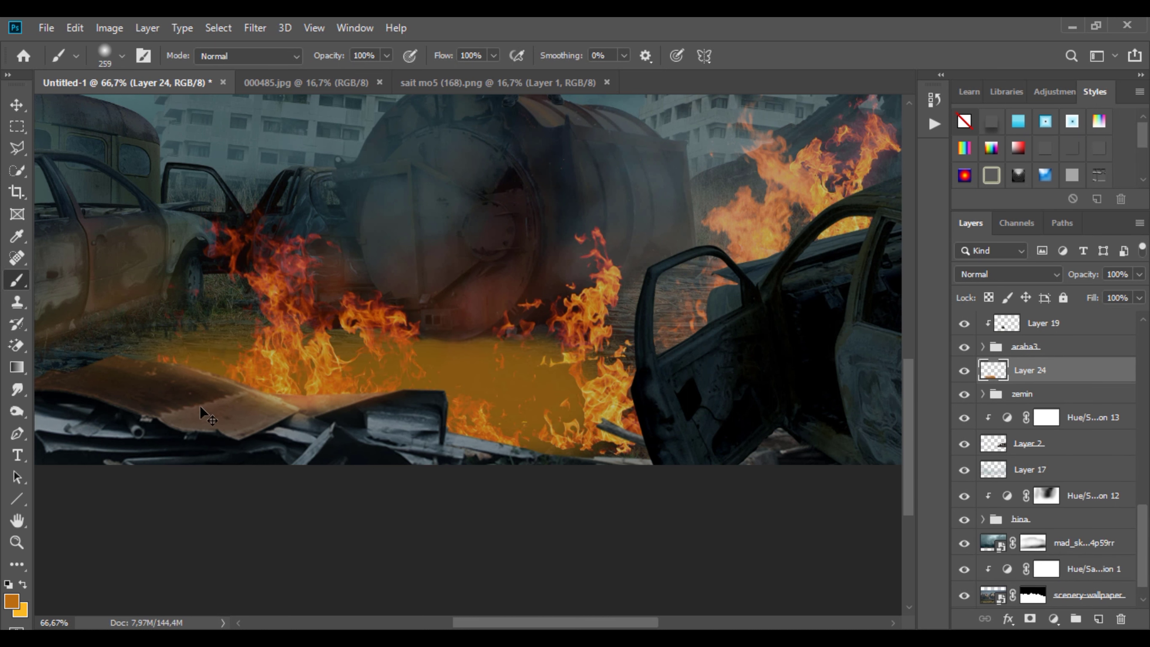
left_click_drag(1139, 274, 1077, 293)
left_click(1007, 274)
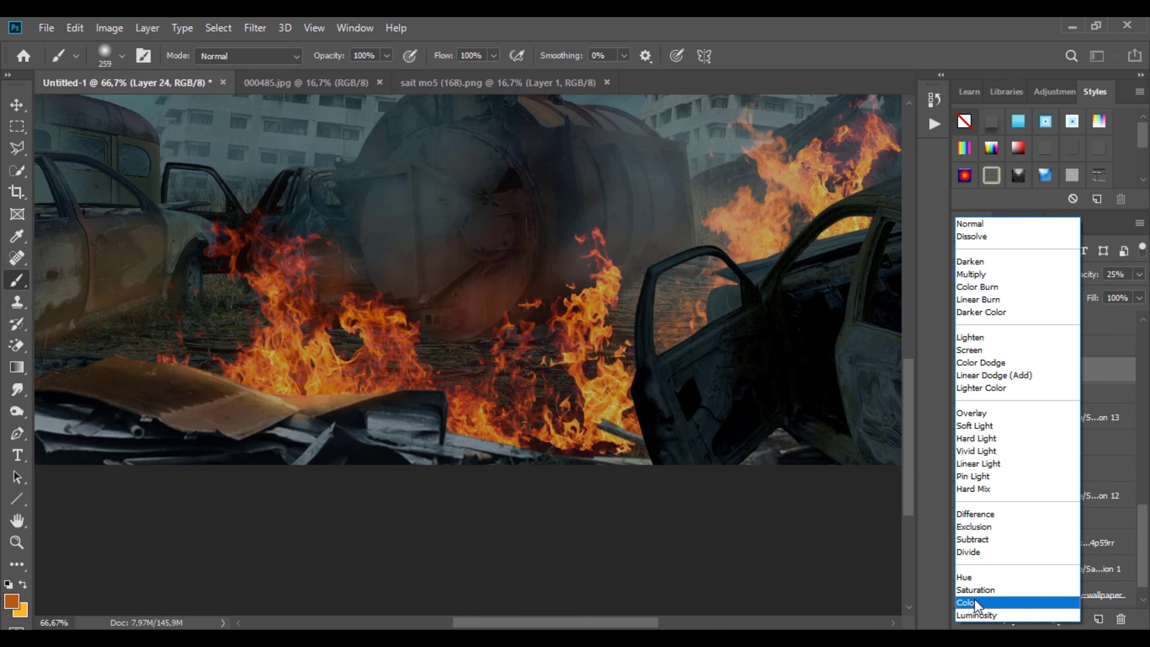
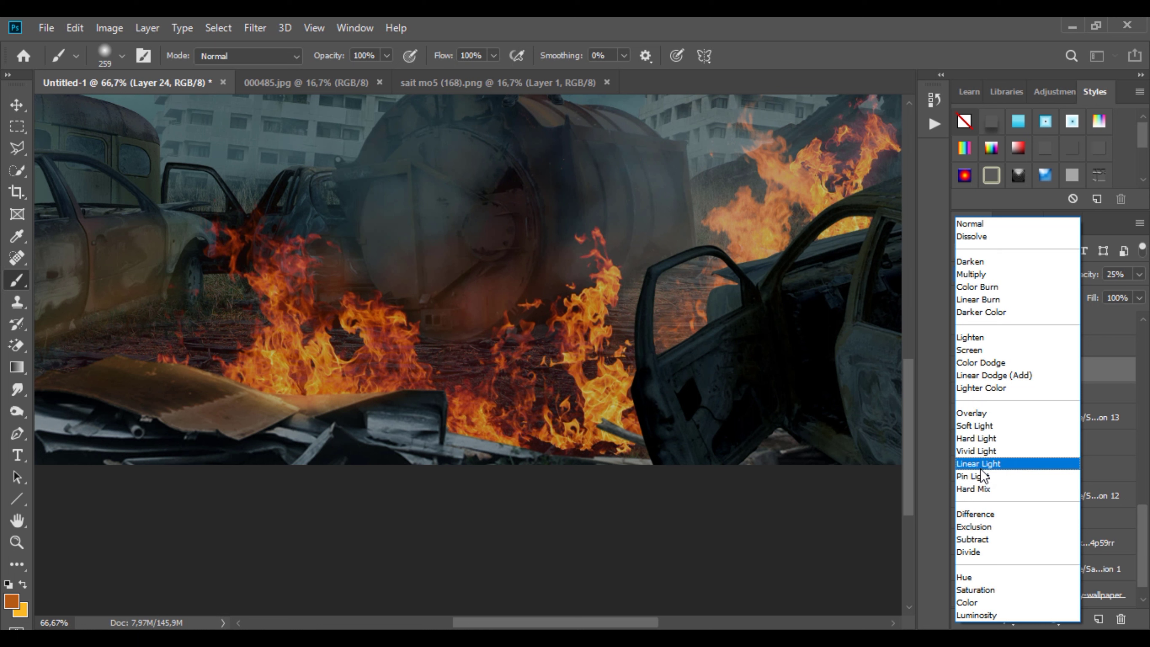
- Set Layer 24 to Hard Light and sample tan and orange tones from the flames
left_click(994, 443)
left_click(607, 415, "alt")
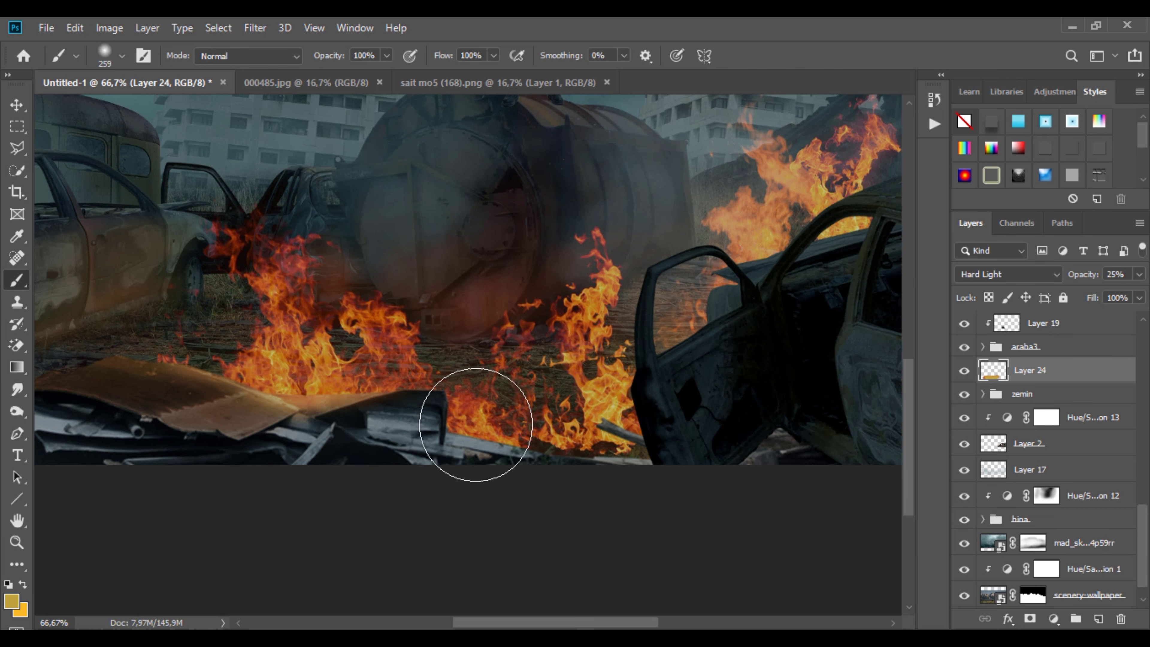
left_click(485, 427, "alt")
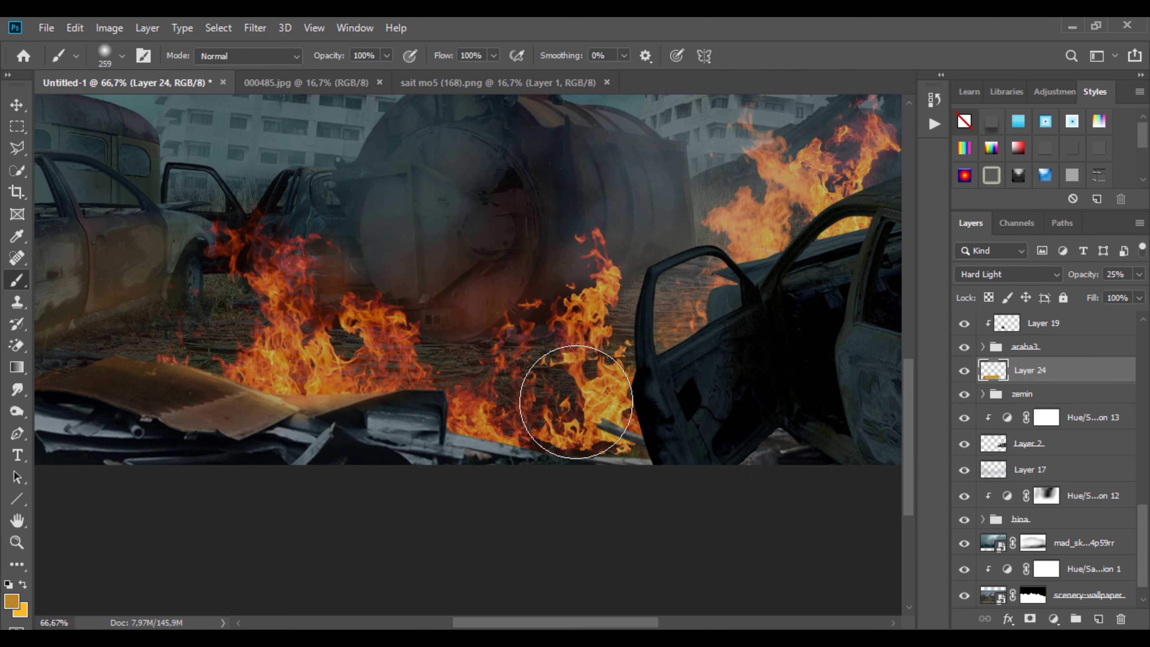
left_click(498, 426, "alt")
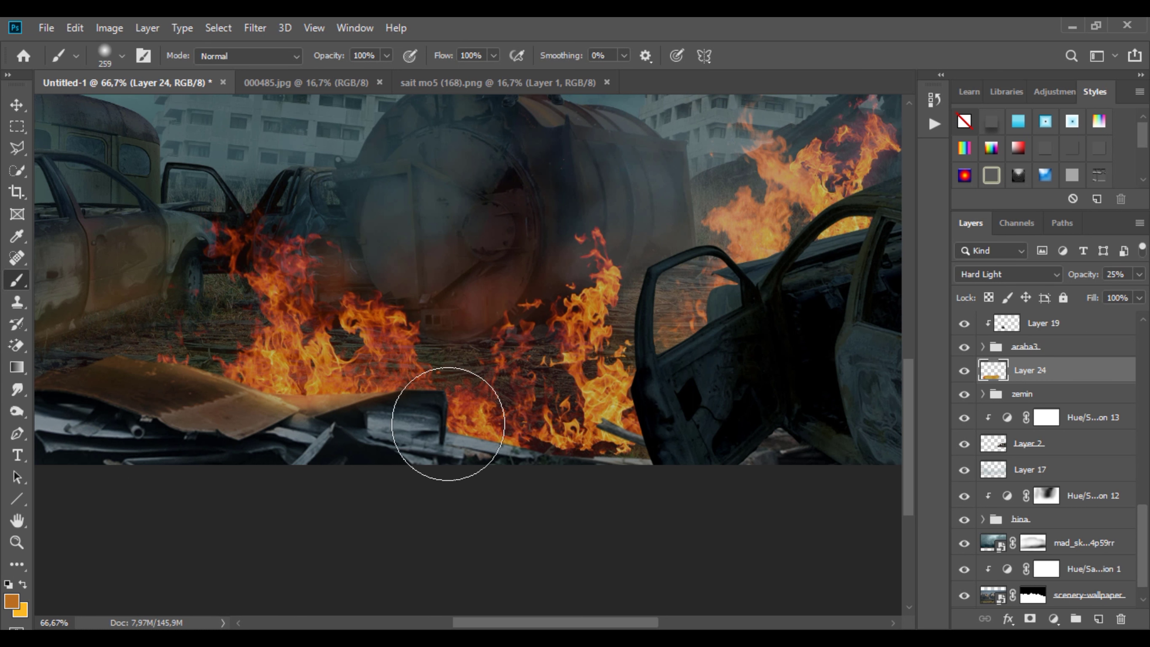
left_click(318, 388, "alt")
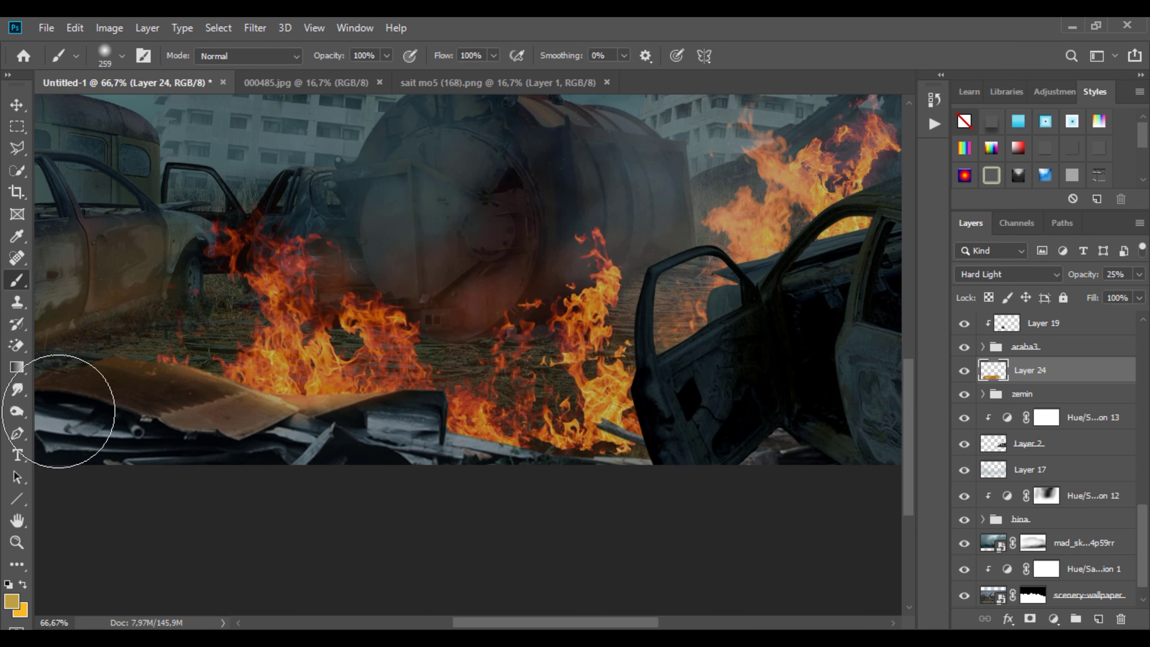
left_click_drag(370, 398, 457, 301)
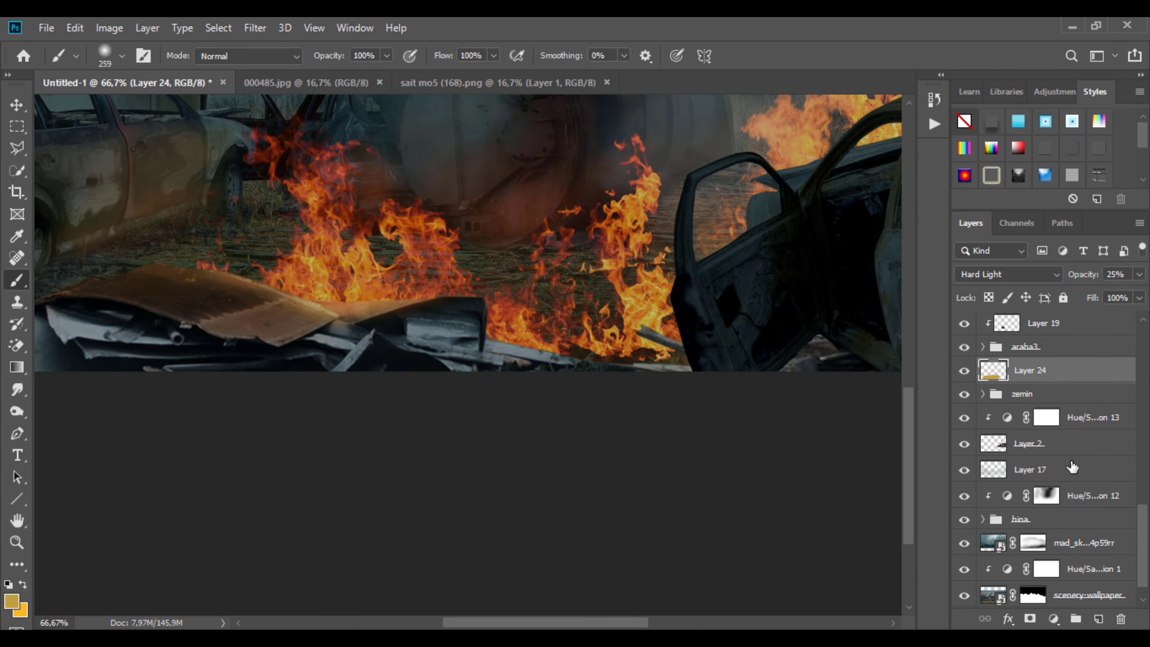
- Scroll through the Layers panel and select the tahta board group
scroll(1073, 466, "up", 2)
scroll(1073, 467, "up", 1)
scroll(1074, 467, "up", 1)
scroll(1075, 467, "up", 2)
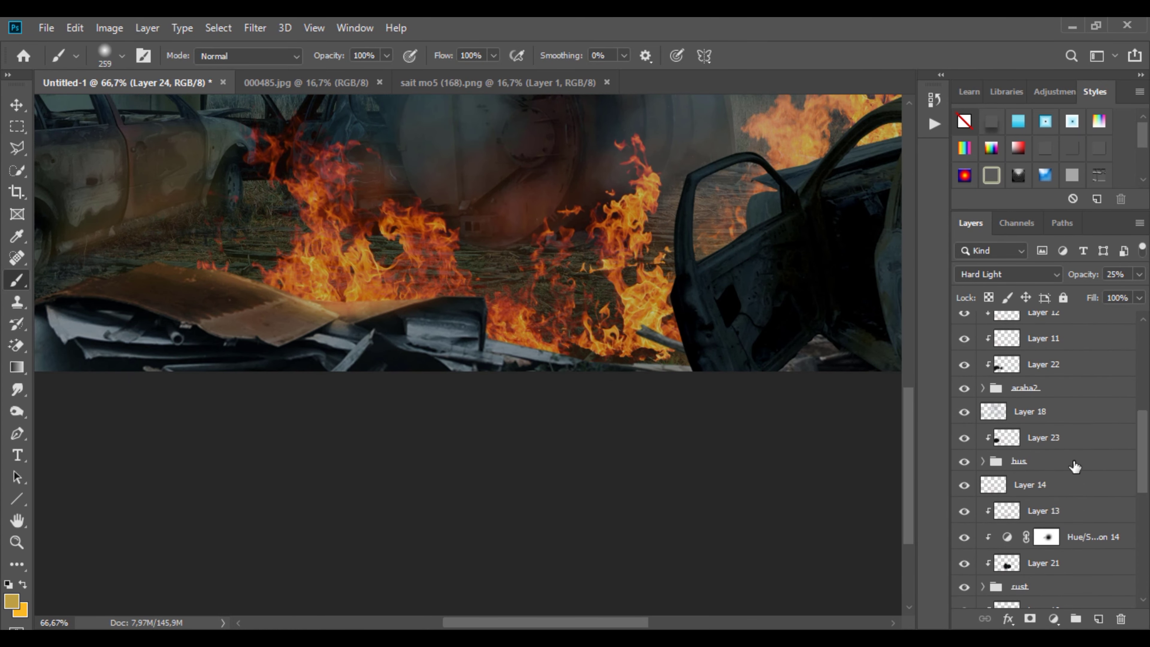
scroll(1063, 466, "up", 4)
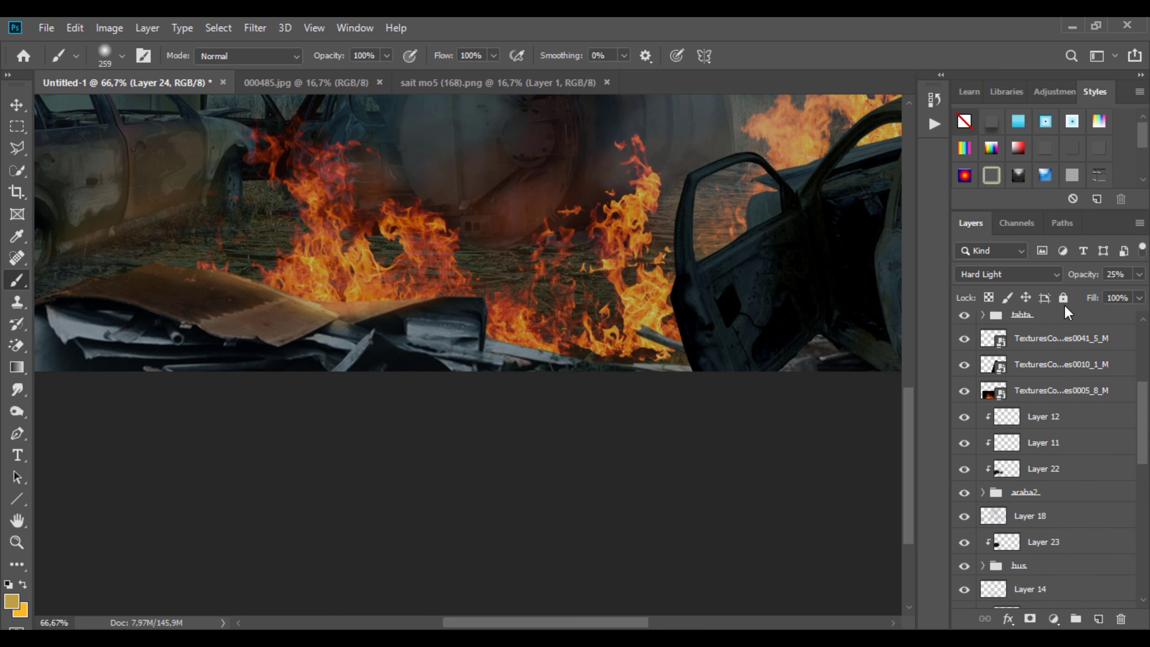
scroll(1041, 466, "down", 2)
scroll(1046, 469, "down", 3)
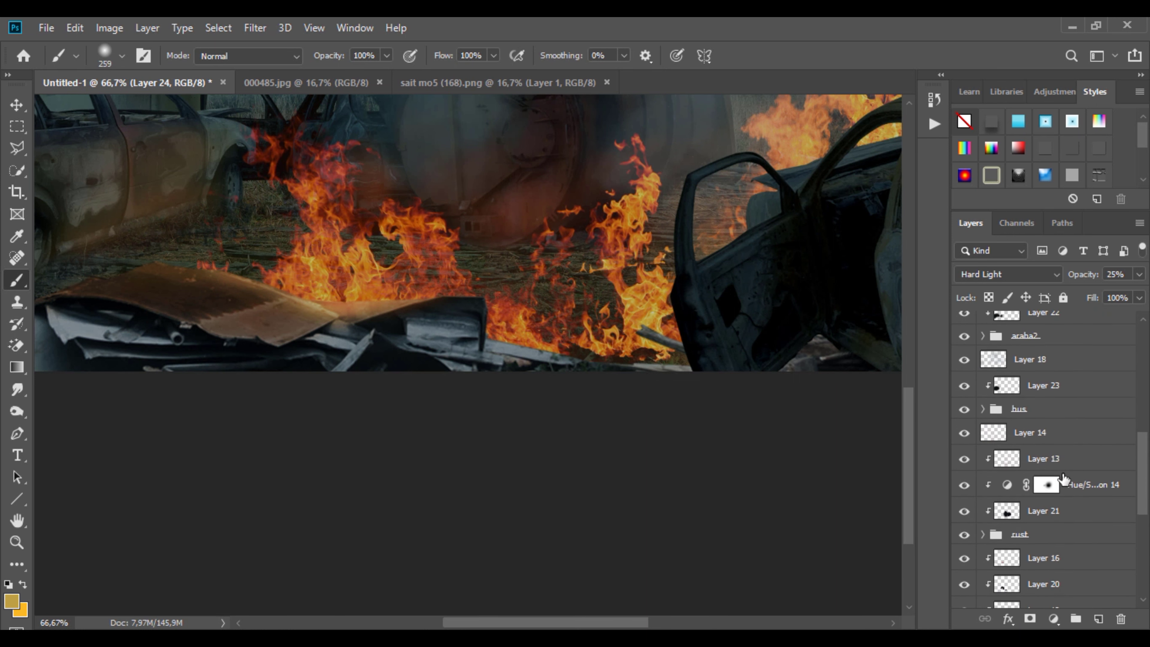
scroll(1056, 474, "down", 2)
scroll(1062, 475, "down", 3)
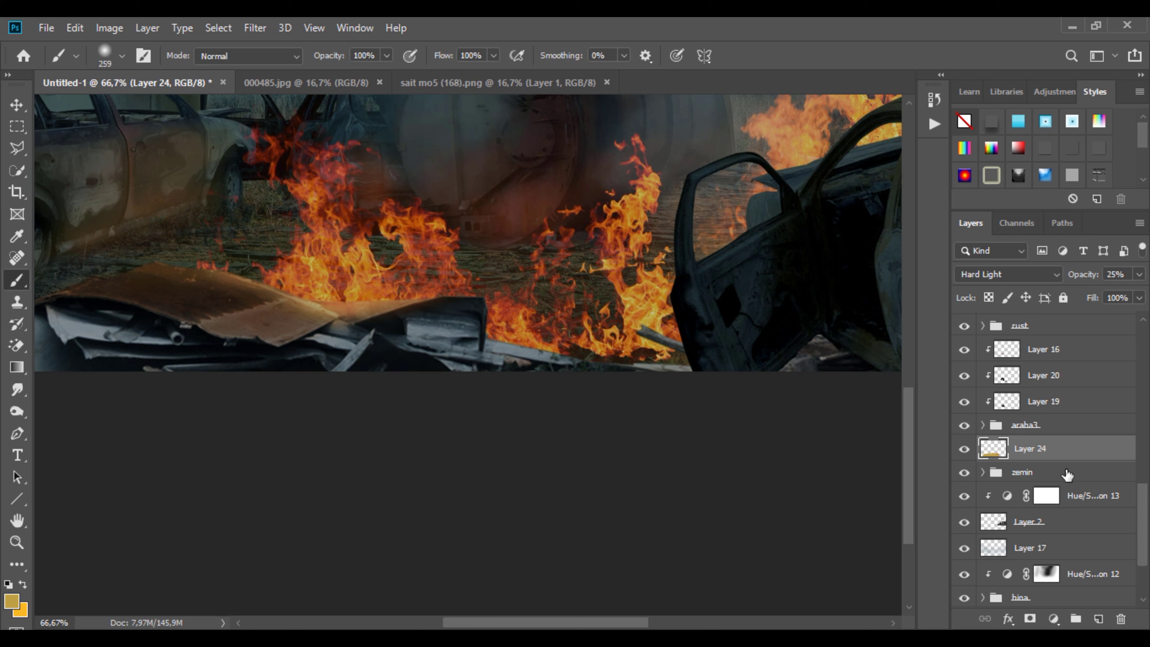
scroll(1067, 475, "up", 3)
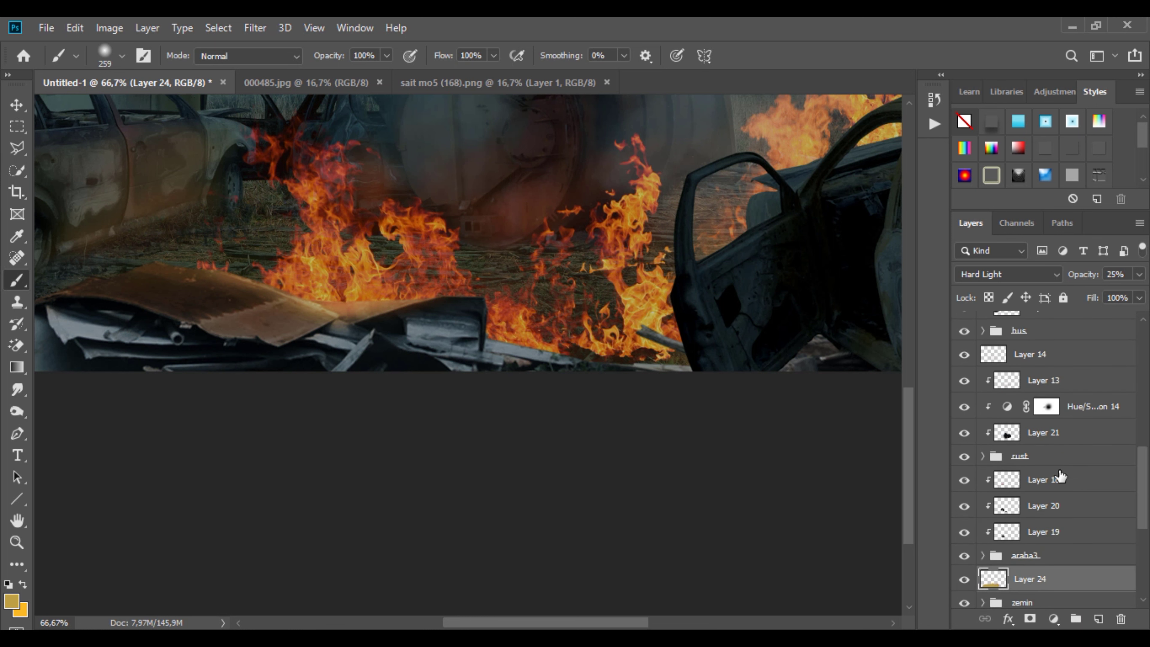
scroll(977, 468, "up", 3)
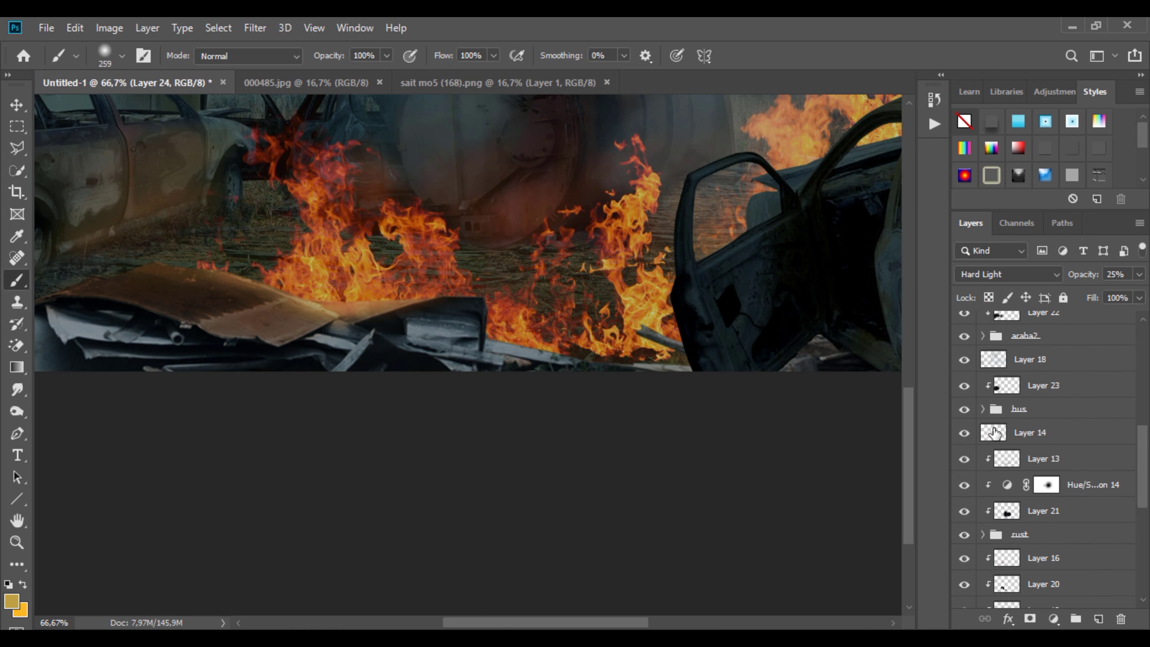
scroll(991, 430, "up", 3)
scroll(979, 430, "up", 3)
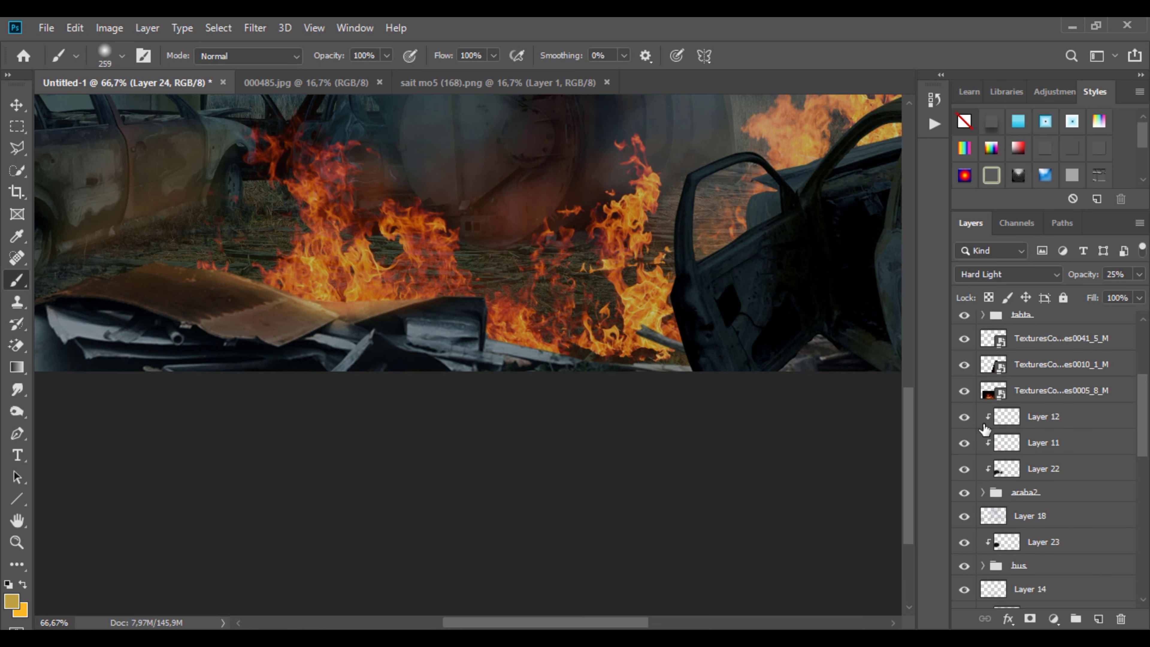
scroll(985, 428, "up", 2)
left_click(1022, 374)
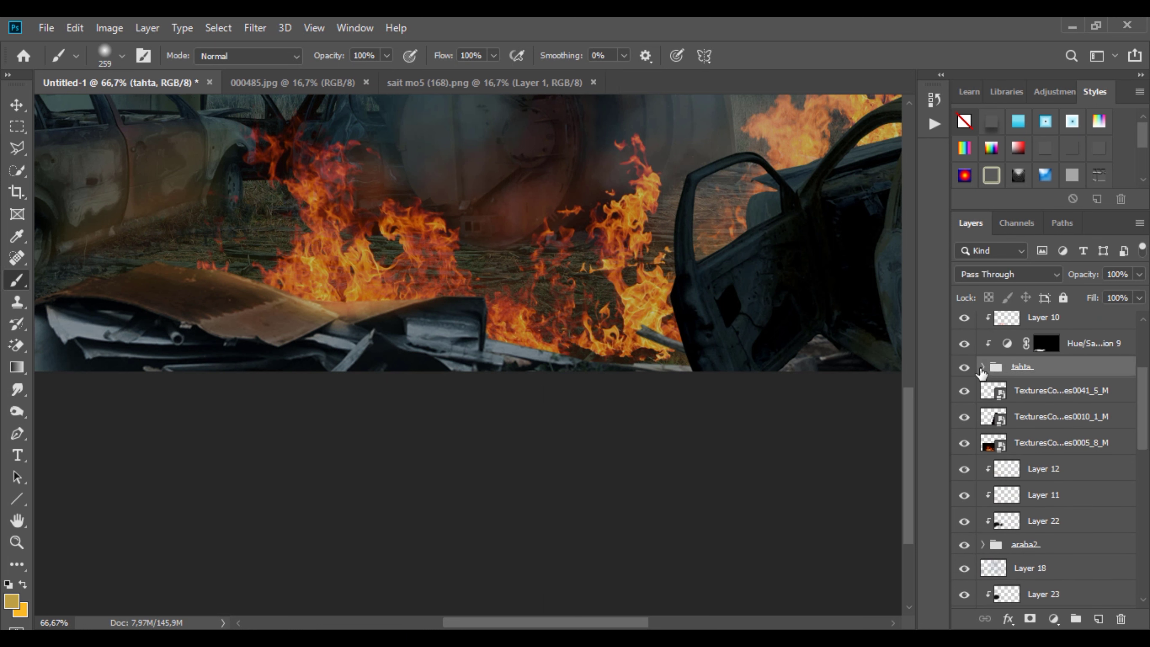
- Re-enable Hue/Saturation 9 and paint its mask over the bottom plank and central flames
left_click(965, 344)
left_click(1046, 344)
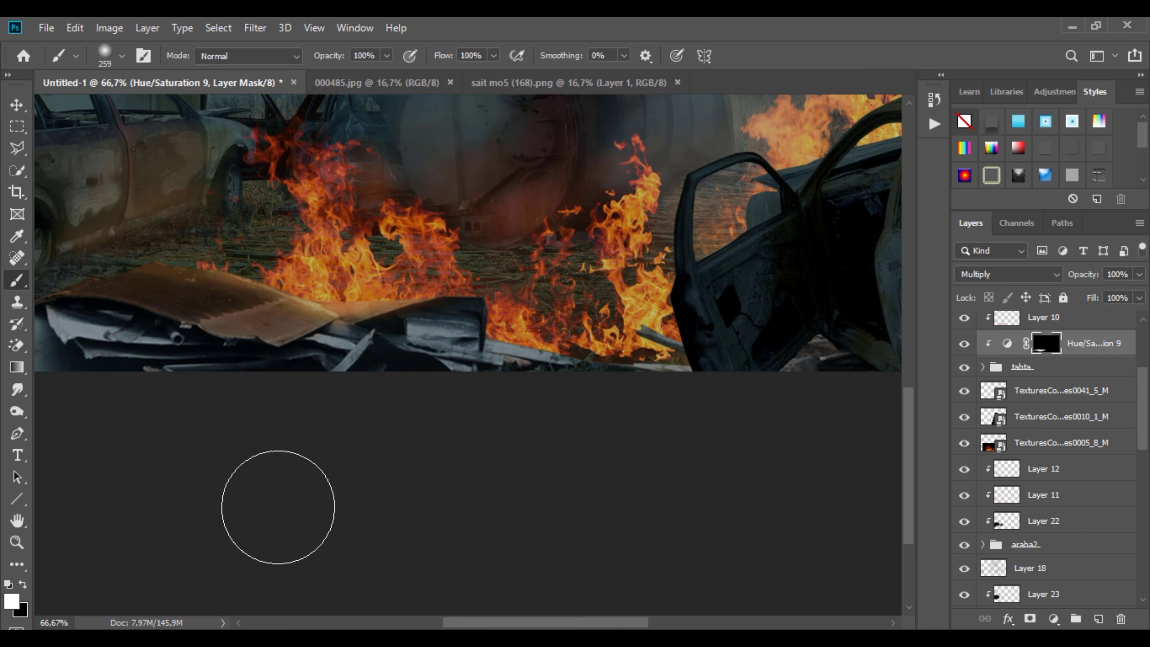
left_click_drag(470, 393, 539, 359)
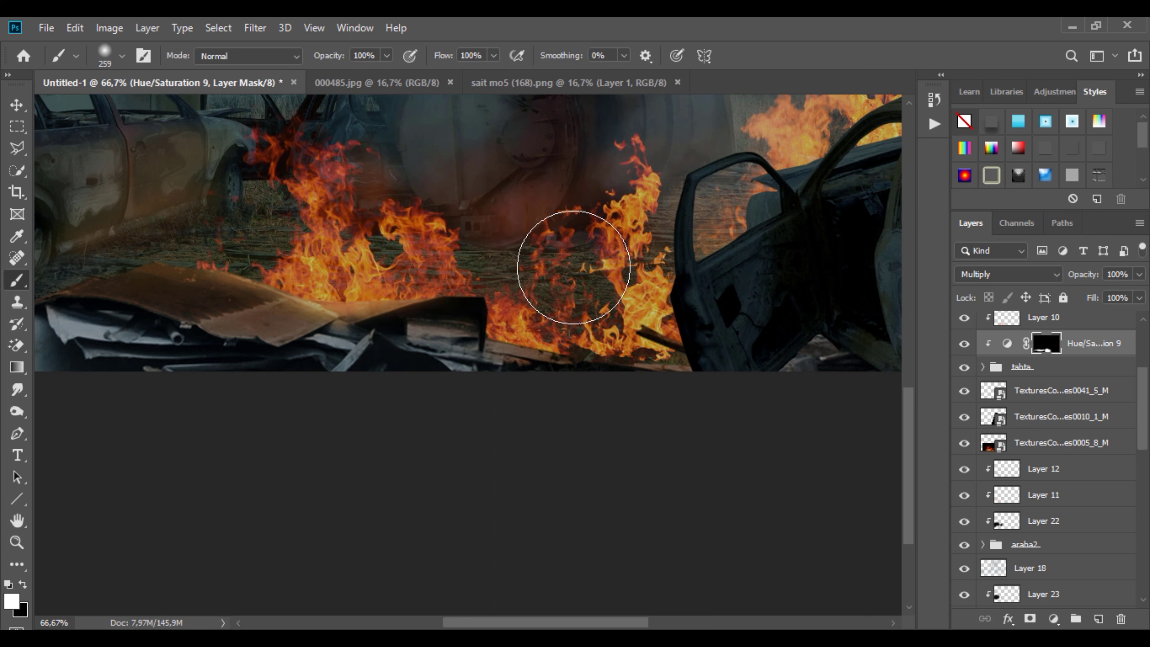
left_click_drag(557, 271, 564, 236)
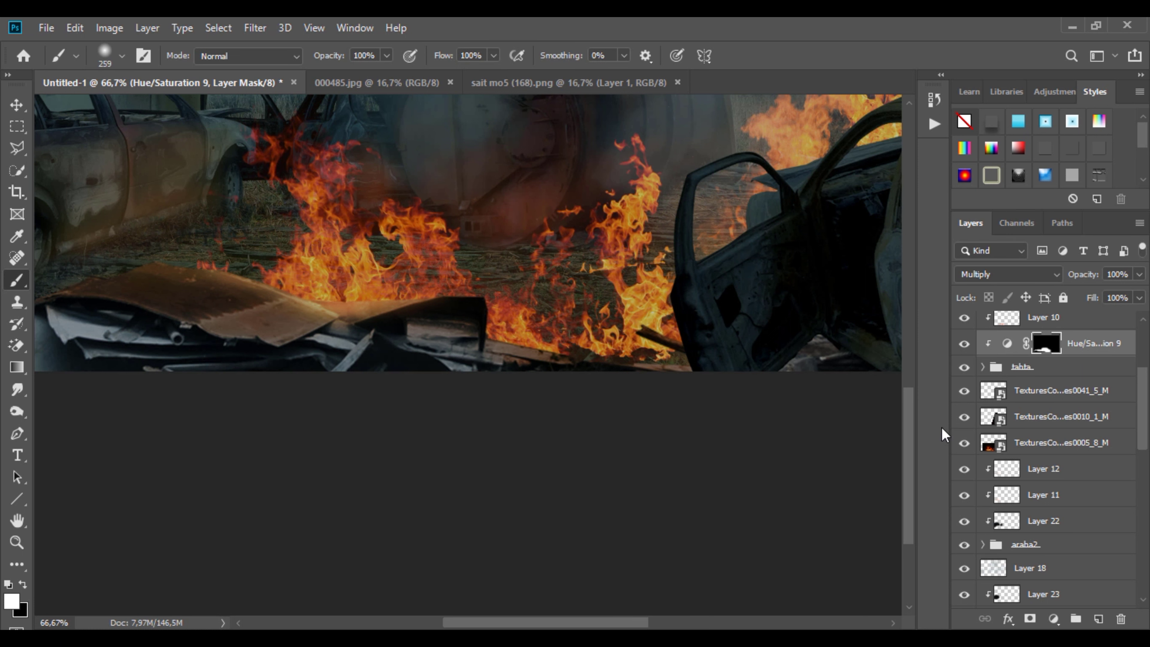
- Turn the Hue/Saturation 2 adjustment inside the tahta group back on
left_click(982, 367)
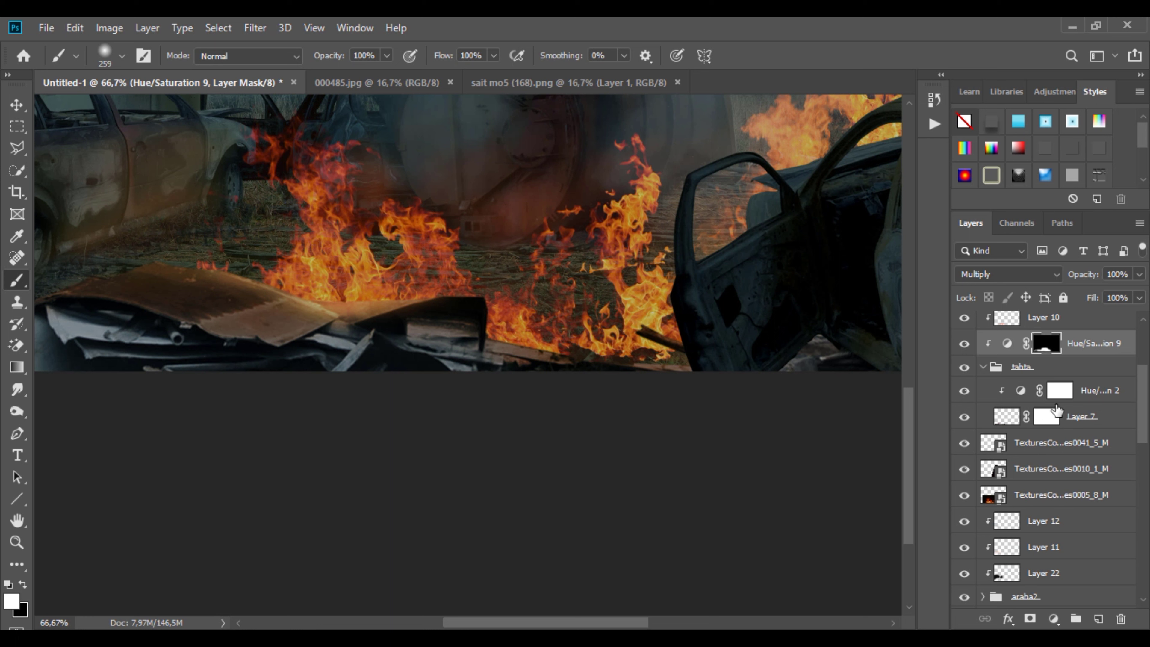
left_click(1053, 392)
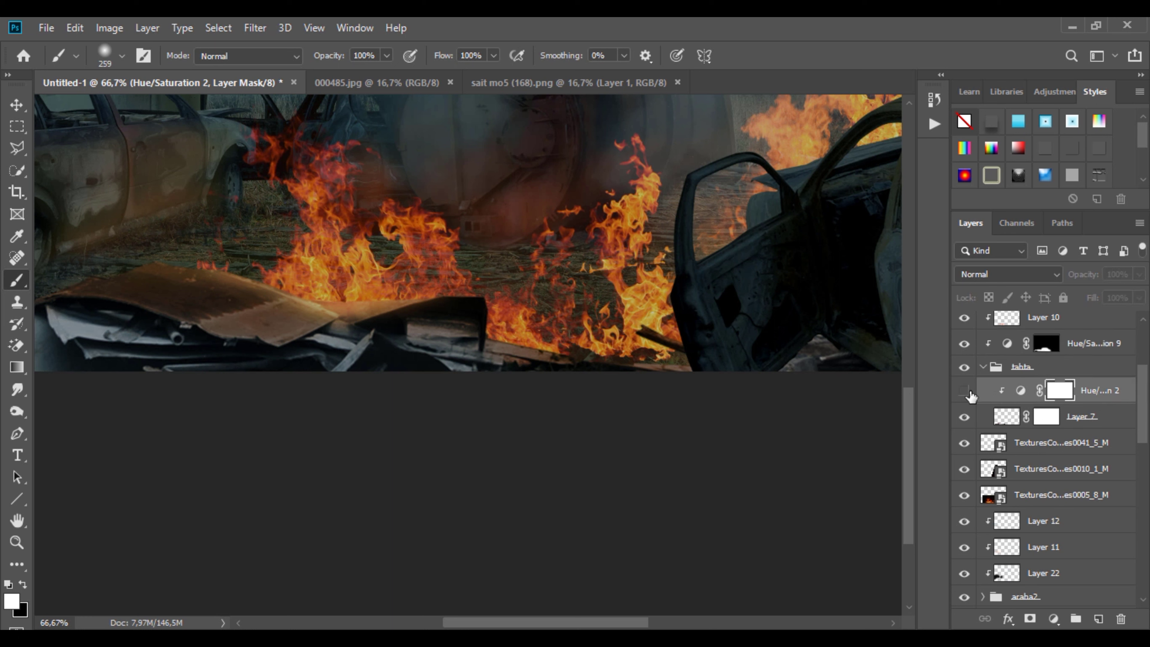
left_click(966, 391)
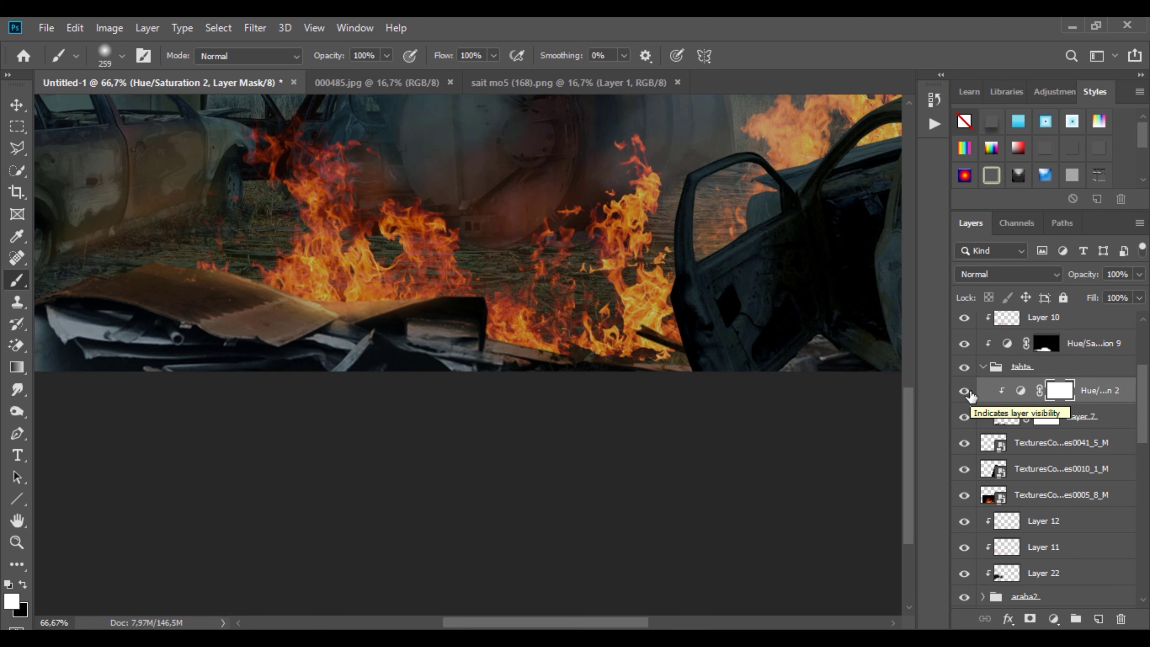
left_click(983, 368)
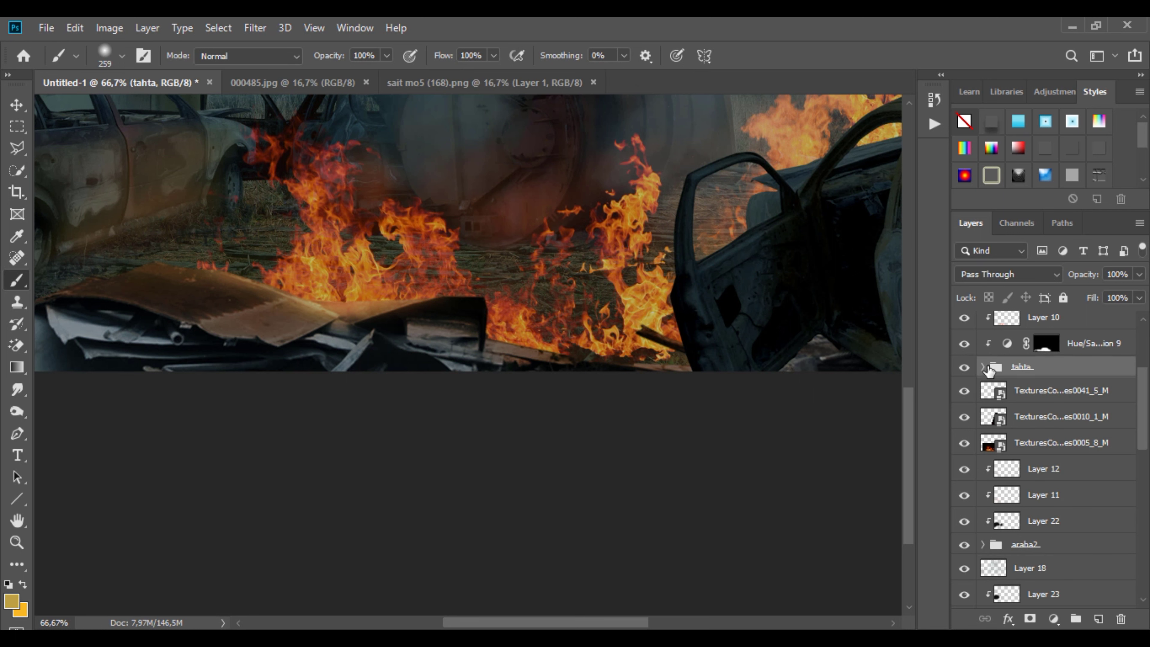
- Paint the Hue/Saturation 9 mask near the car door's bottom, then select Layer 10
left_click(1042, 352)
left_click_drag(548, 317, 545, 312)
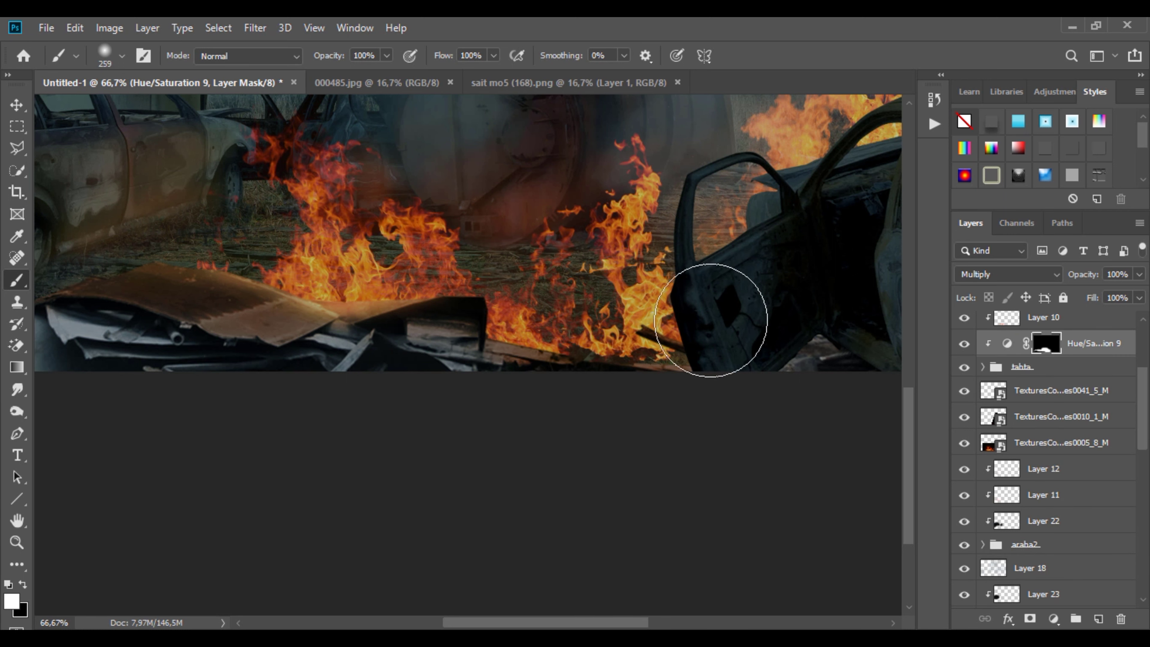
left_click(982, 368)
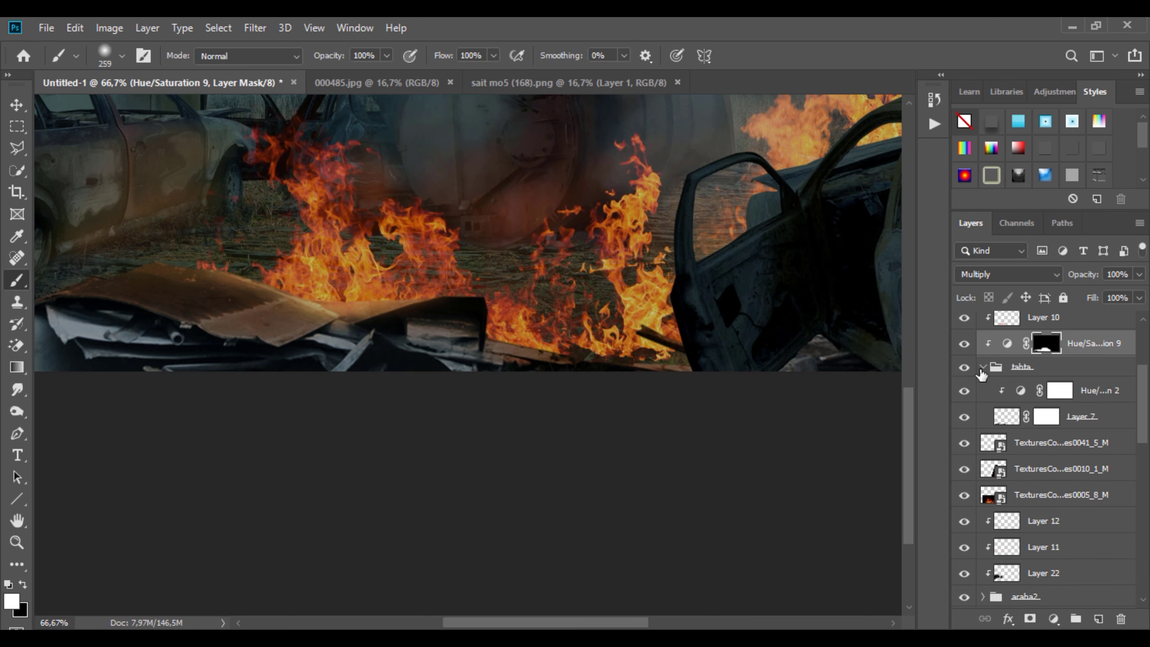
left_click(982, 368)
left_click(1041, 322)
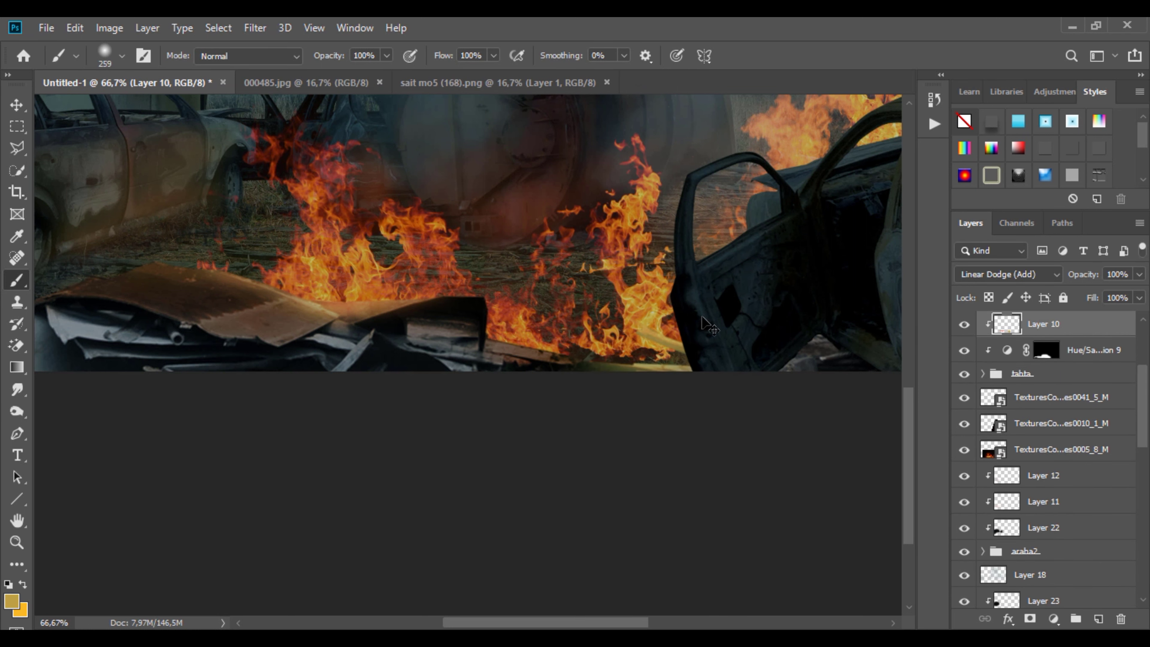
- Paint a thin yellow glow along the flame edge on Layer 10
scroll(560, 359, "up", 4)
right_click(560, 359)
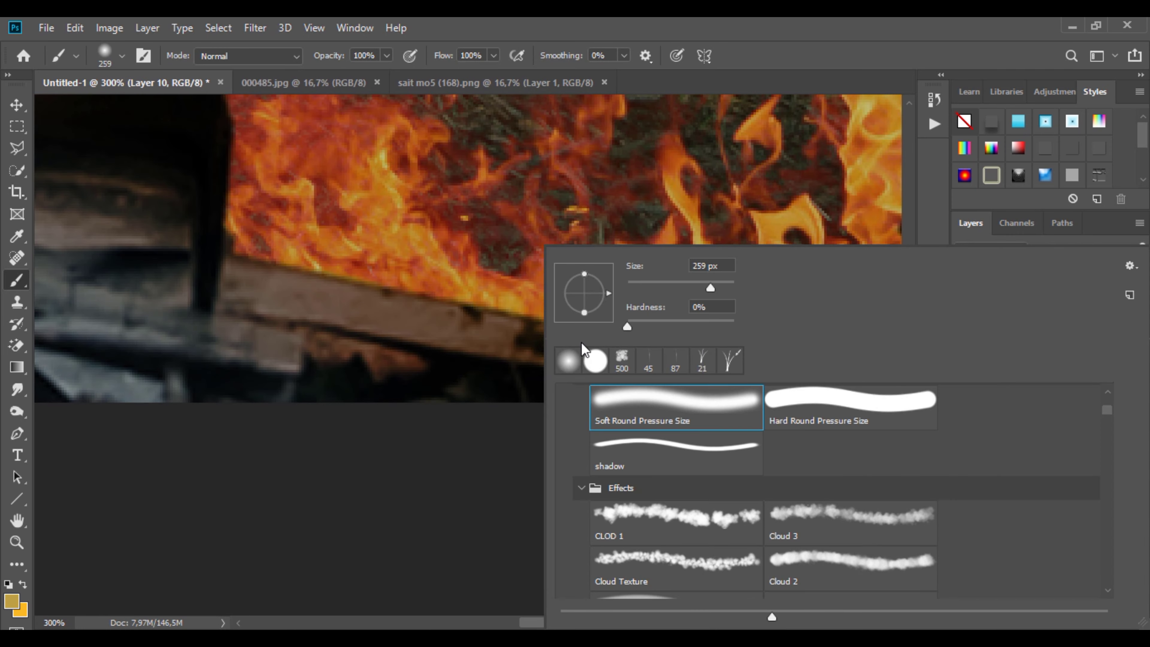
key("Return")
left_click_drag(322, 274, 253, 266)
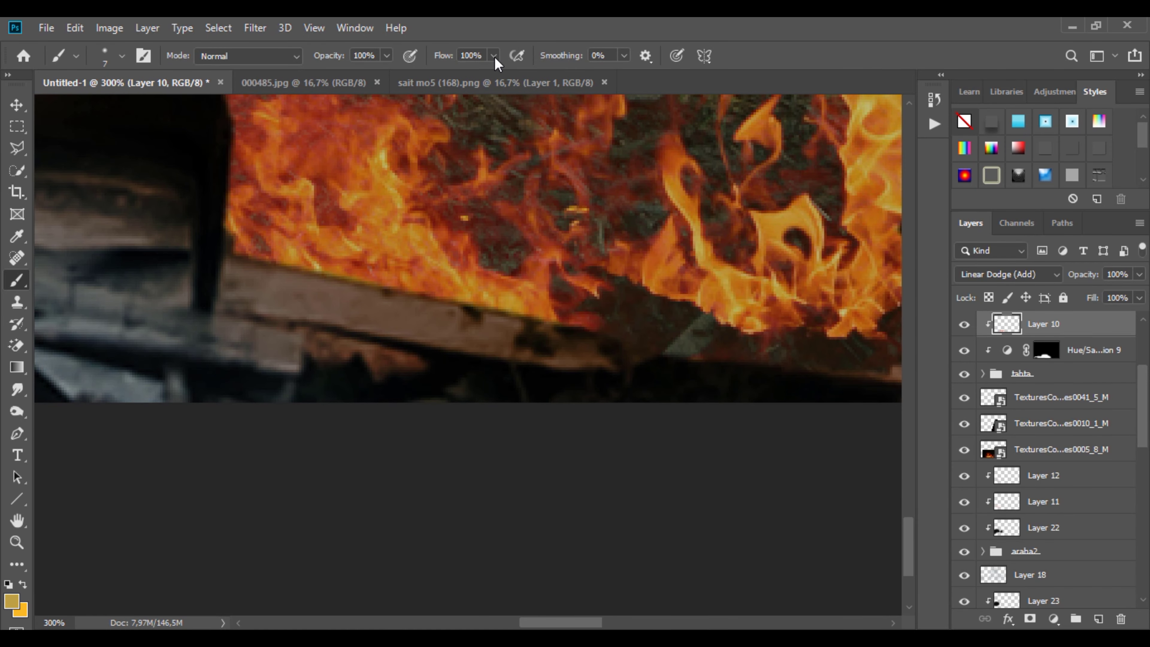
- Lower the brush opacity to 43% and flow to 26%
left_click(387, 55)
left_click_drag(390, 75, 343, 74)
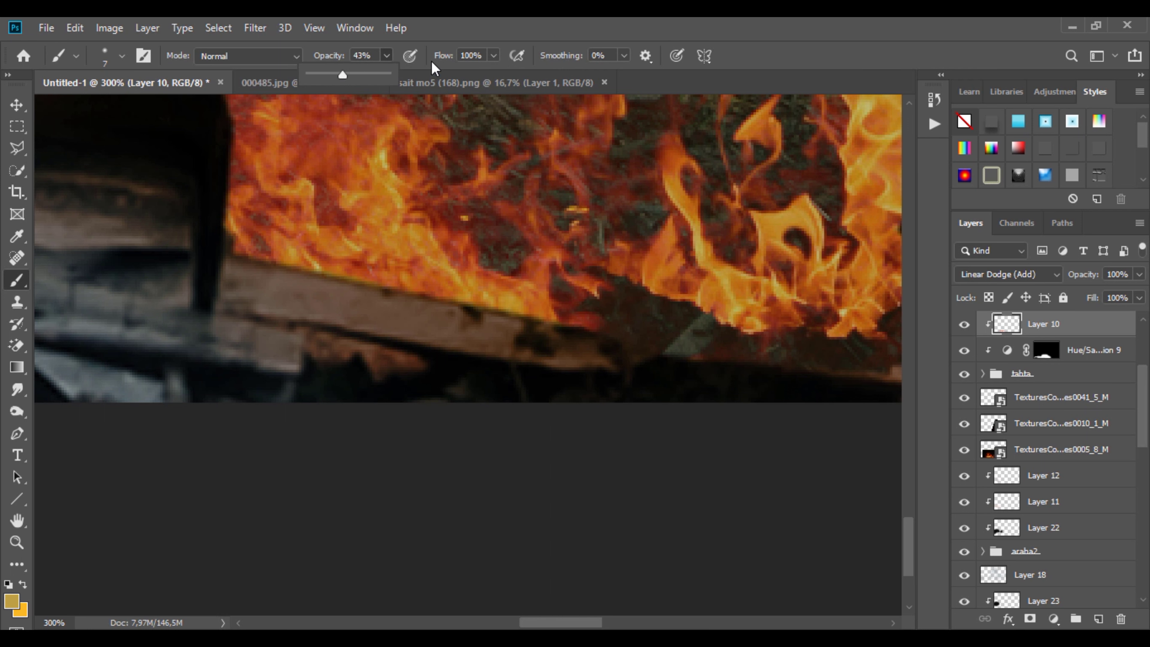
left_click(494, 55)
left_click_drag(499, 74, 459, 75)
right_click(354, 231)
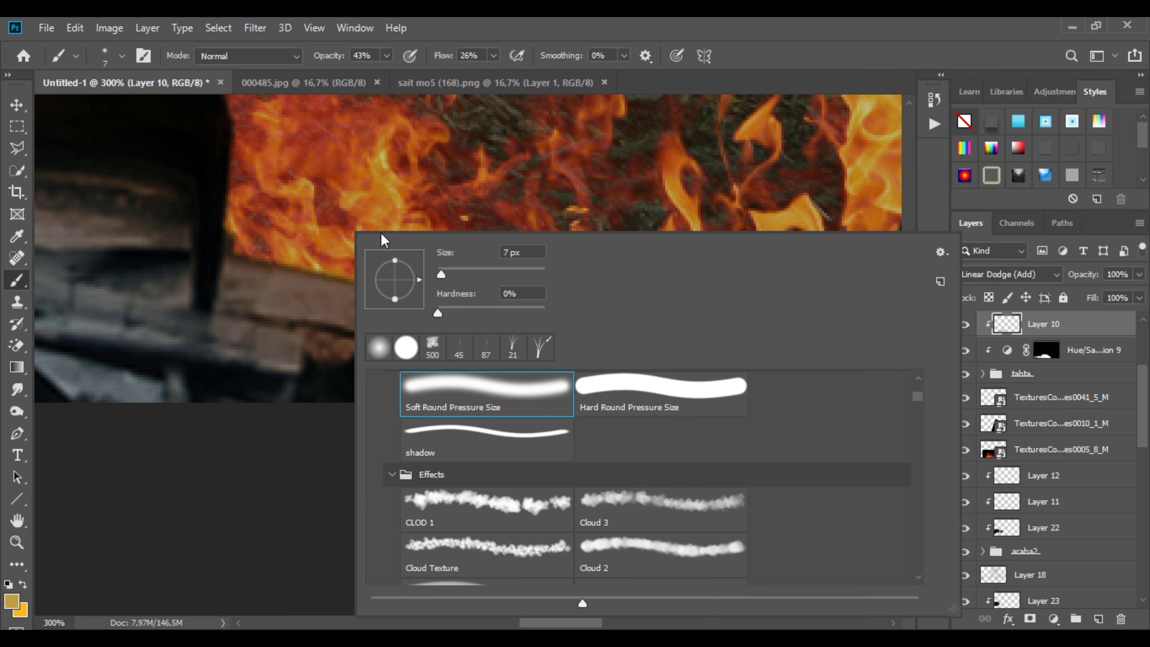
left_click(304, 252)
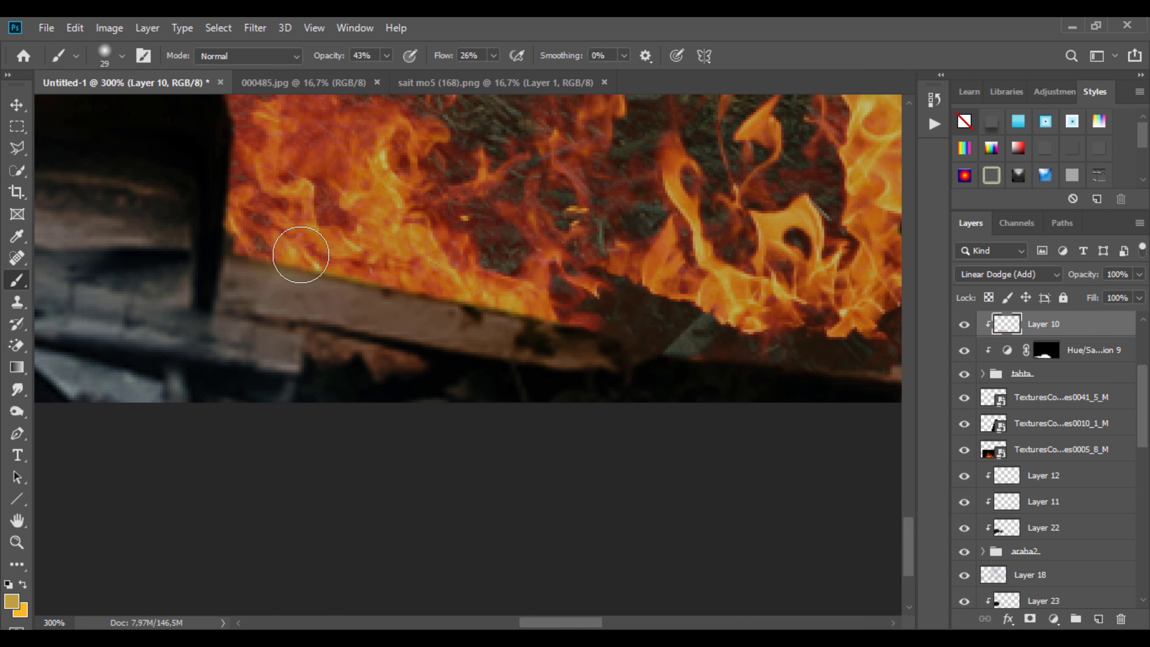
- Paint warm orange glow along the flame-lit wooden edges beneath the fire
left_click_drag(375, 262, 491, 292)
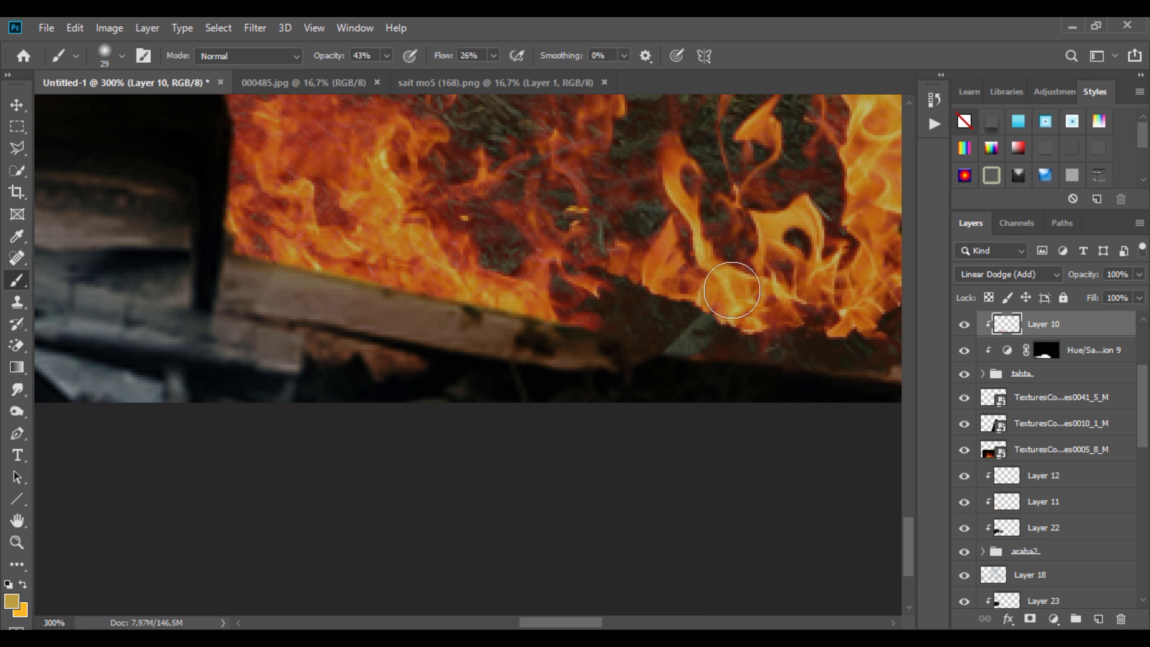
mouse_move(747, 329)
left_mouse_down()
mouse_move(544, 313)
mouse_move(252, 246)
left_mouse_up()
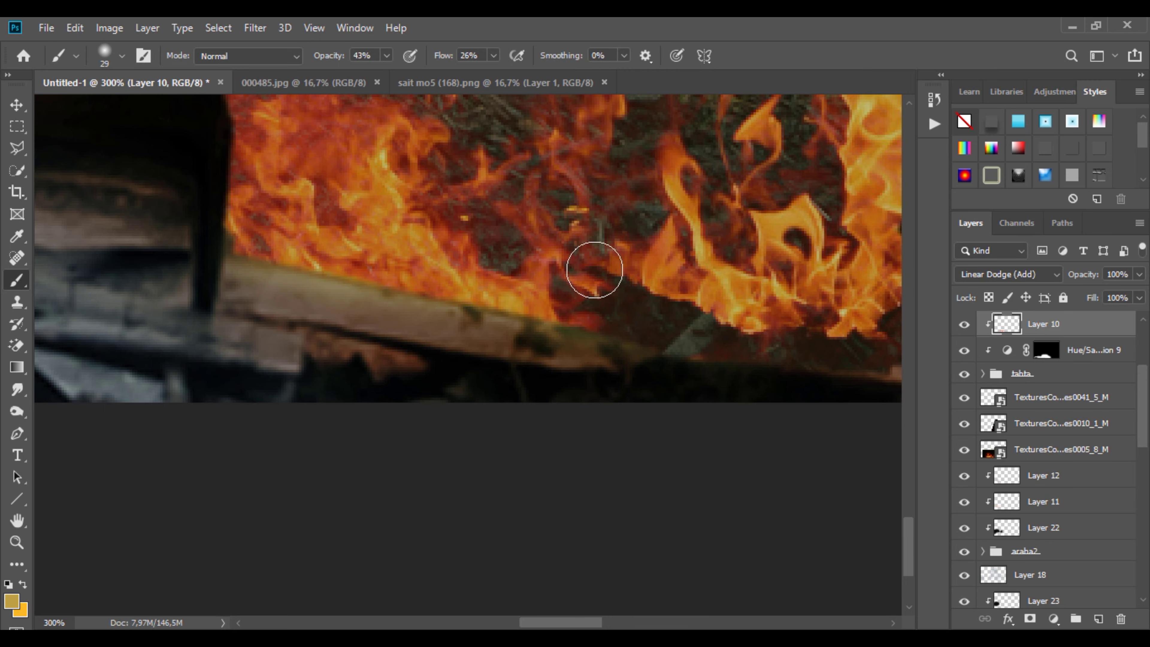
scroll(594, 271, "right", 5)
mouse_move(466, 331)
left_mouse_down()
mouse_move(647, 347)
mouse_move(706, 323)
left_mouse_up()
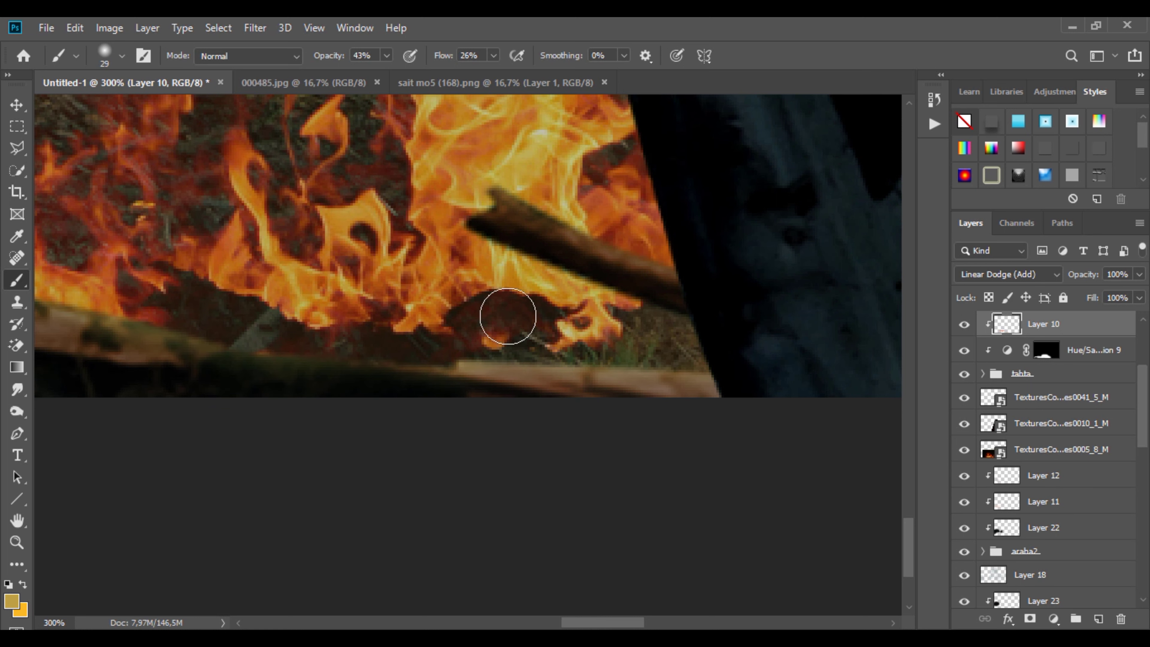
left_click_drag(163, 266, 537, 267)
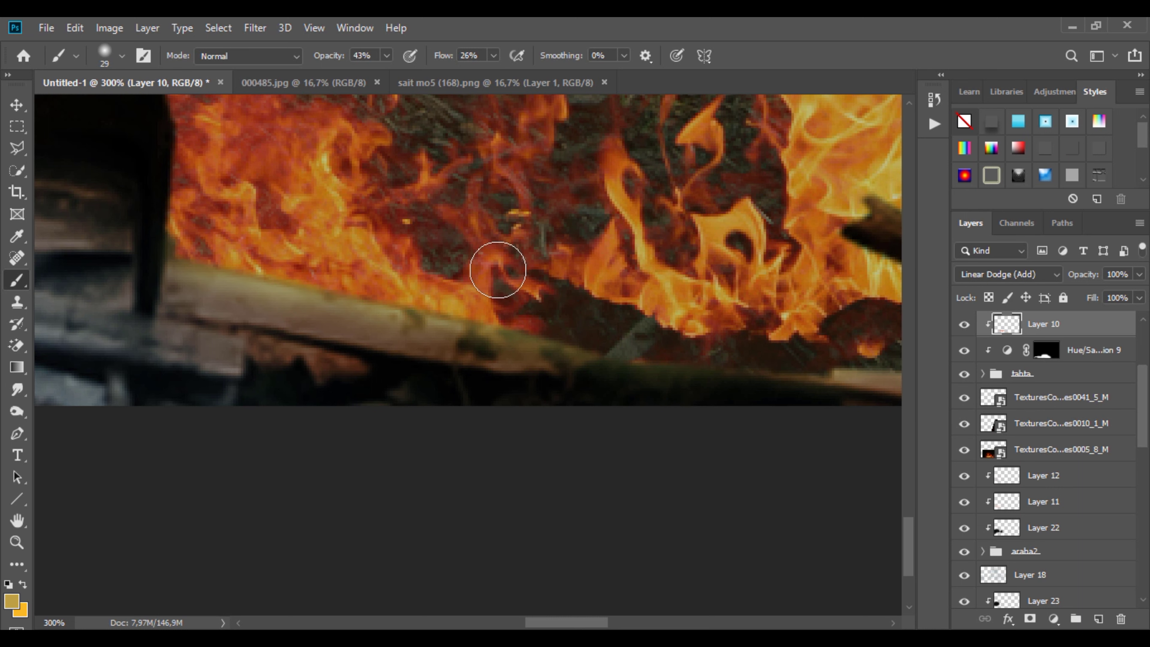
scroll(431, 221, "down", 2)
scroll(431, 221, "down", 1)
scroll(432, 221, "down", 1)
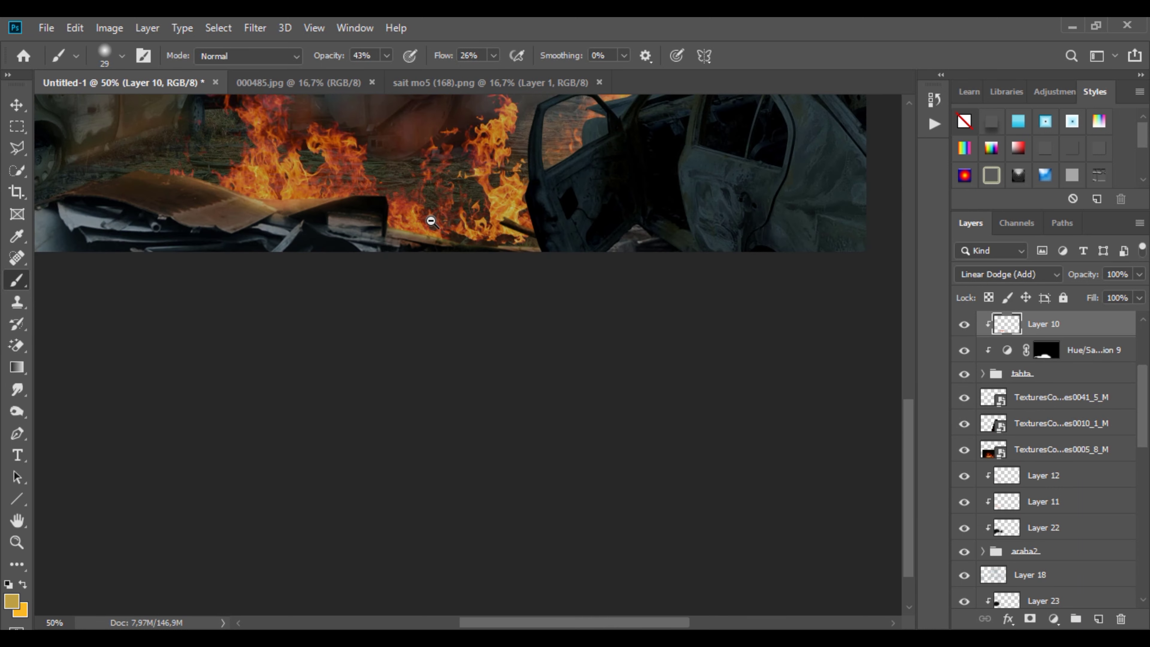
scroll(171, 164, "up", 3)
scroll(234, 146, "up", 5)
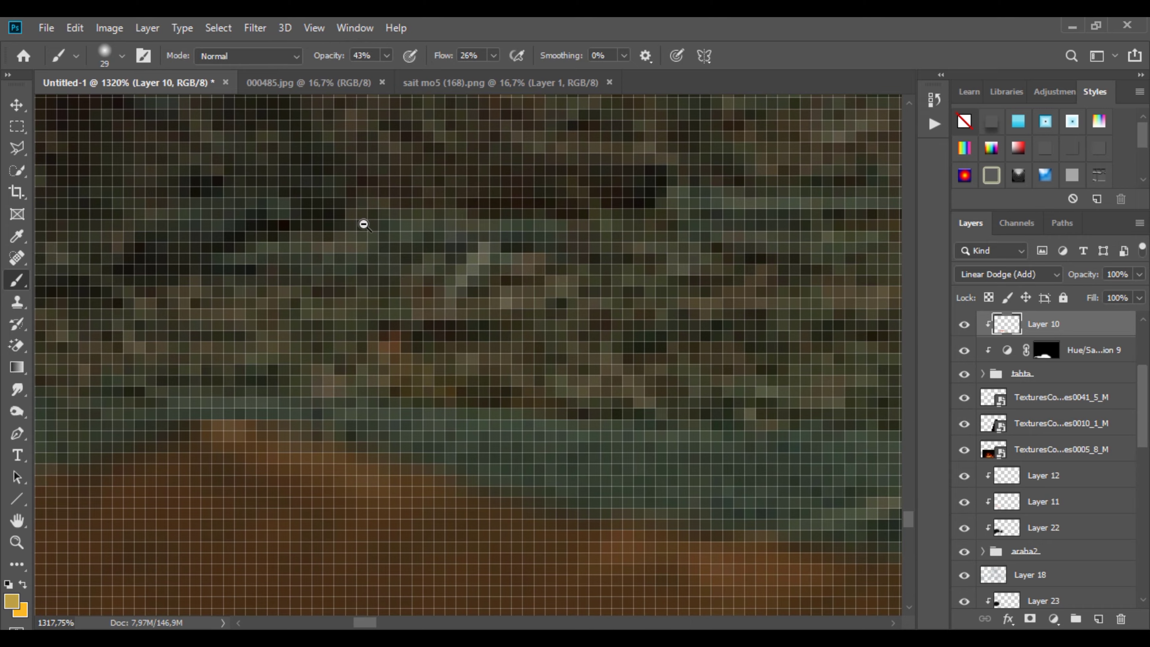
scroll(364, 224, "down", 1)
scroll(364, 224, "down", 2)
scroll(362, 225, "down", 1)
scroll(367, 224, "down", 1)
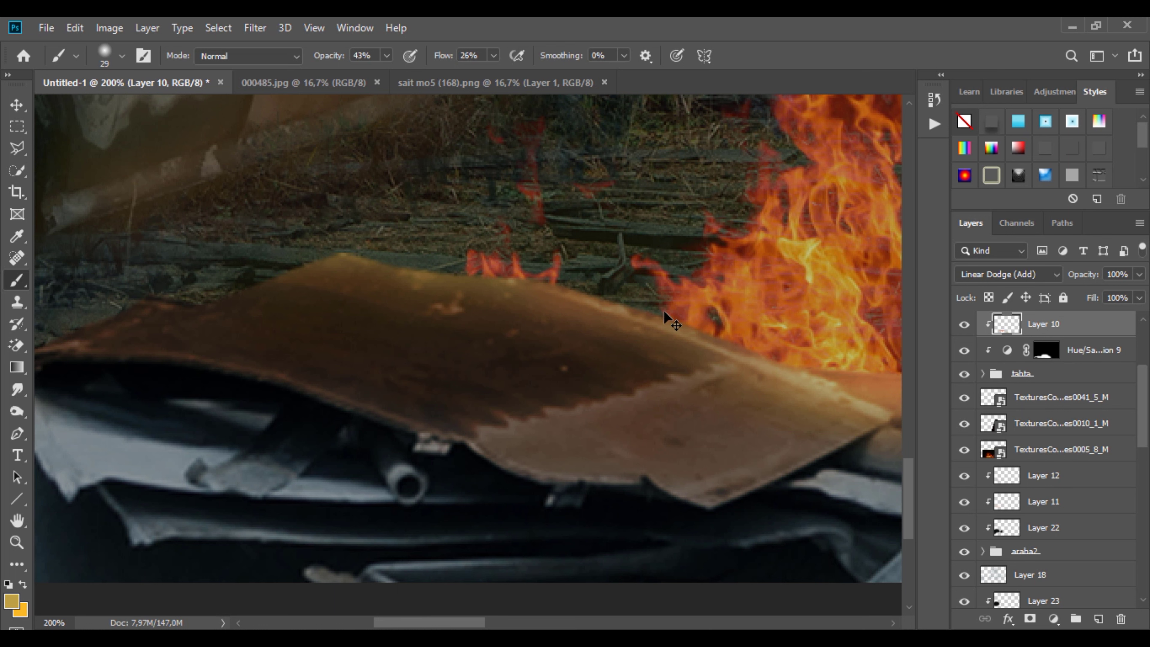
scroll(579, 300, "down", 1)
scroll(571, 286, "down", 1)
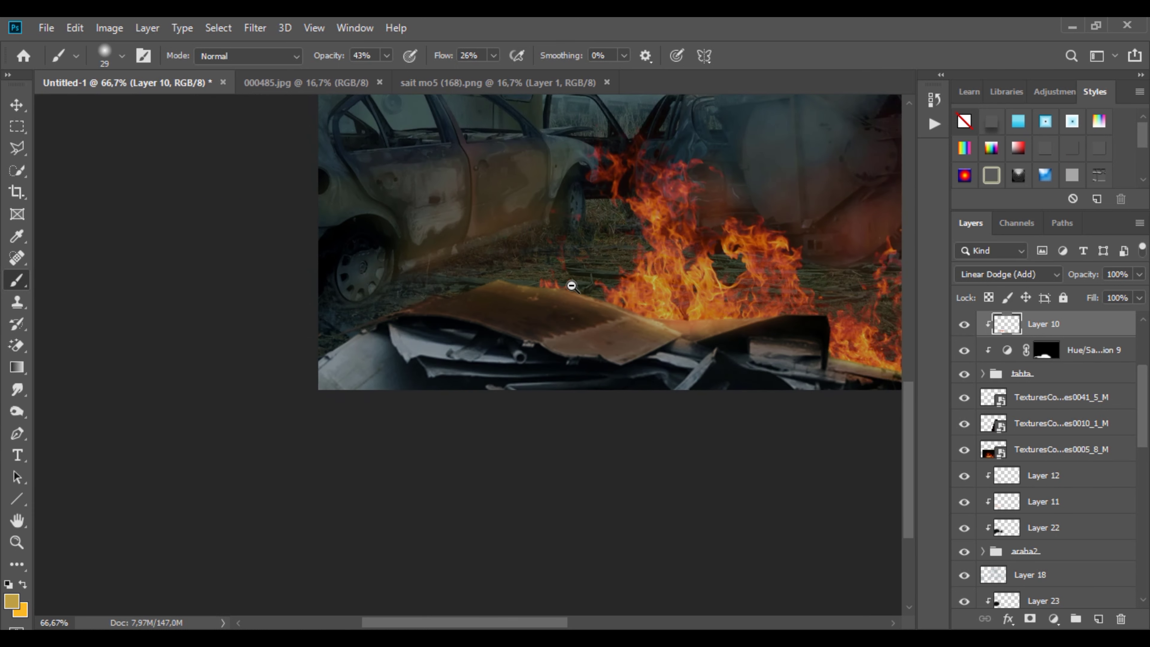
scroll(572, 290, "down", 1)
scroll(573, 298, "down", 2)
mouse_move(574, 307)
left_mouse_down()
mouse_move(547, 269)
mouse_move(521, 298)
left_mouse_up()
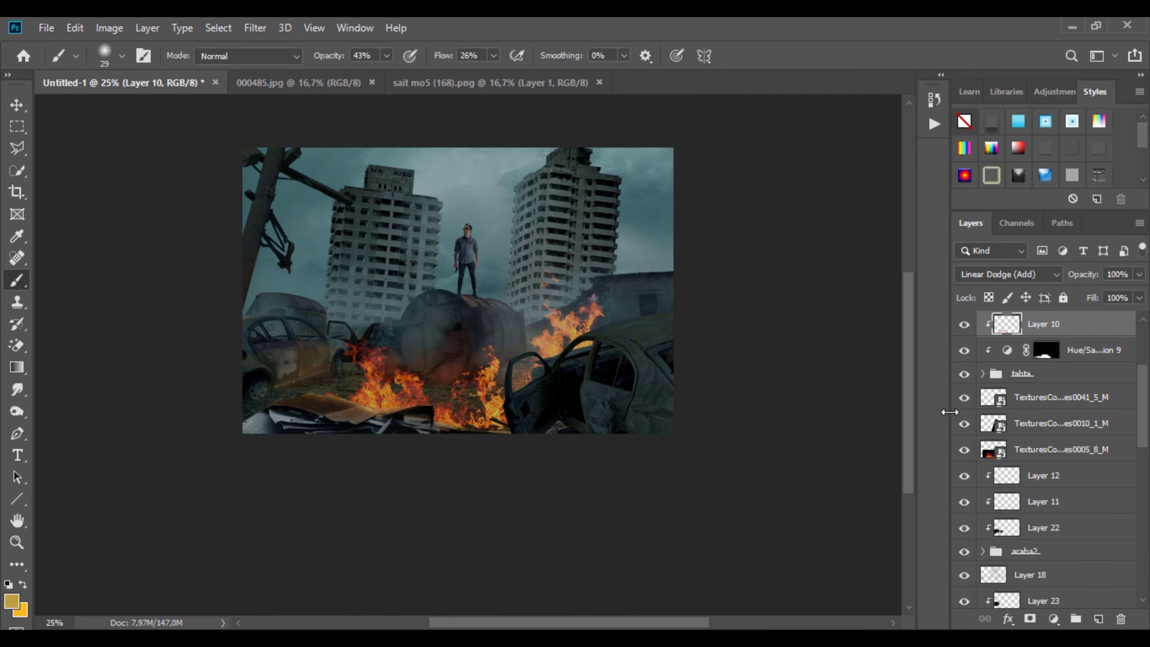
scroll(1047, 493, "up", 1)
scroll(1048, 494, "up", 1)
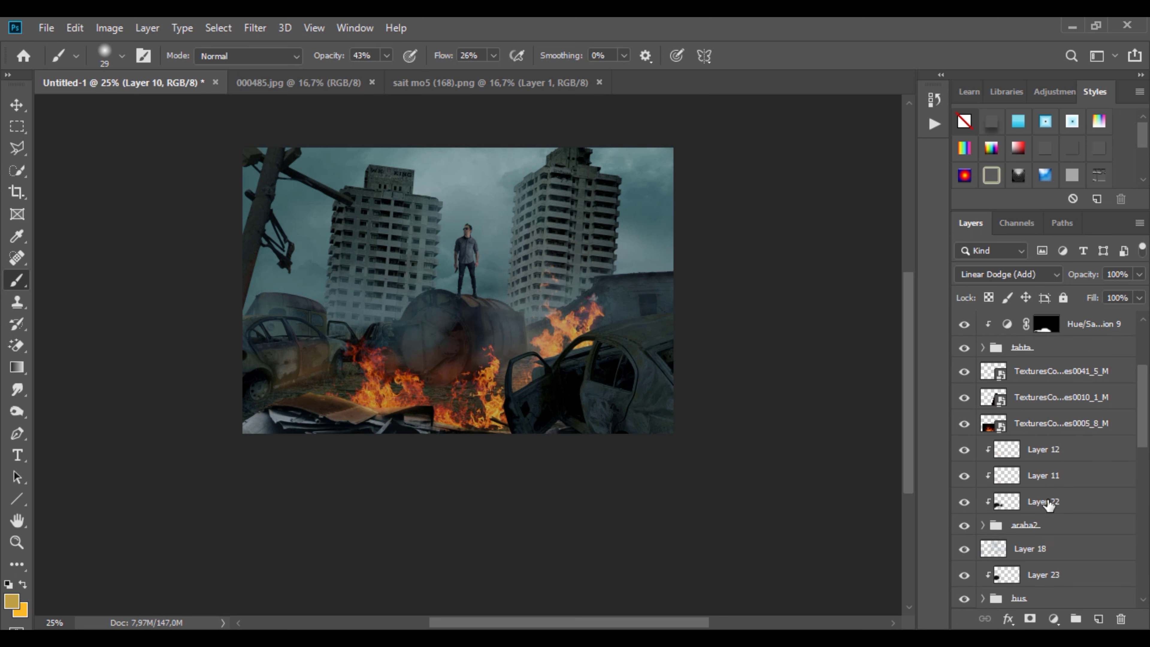
scroll(1048, 496, "up", 1)
scroll(1049, 500, "up", 1)
scroll(1048, 500, "up", 1)
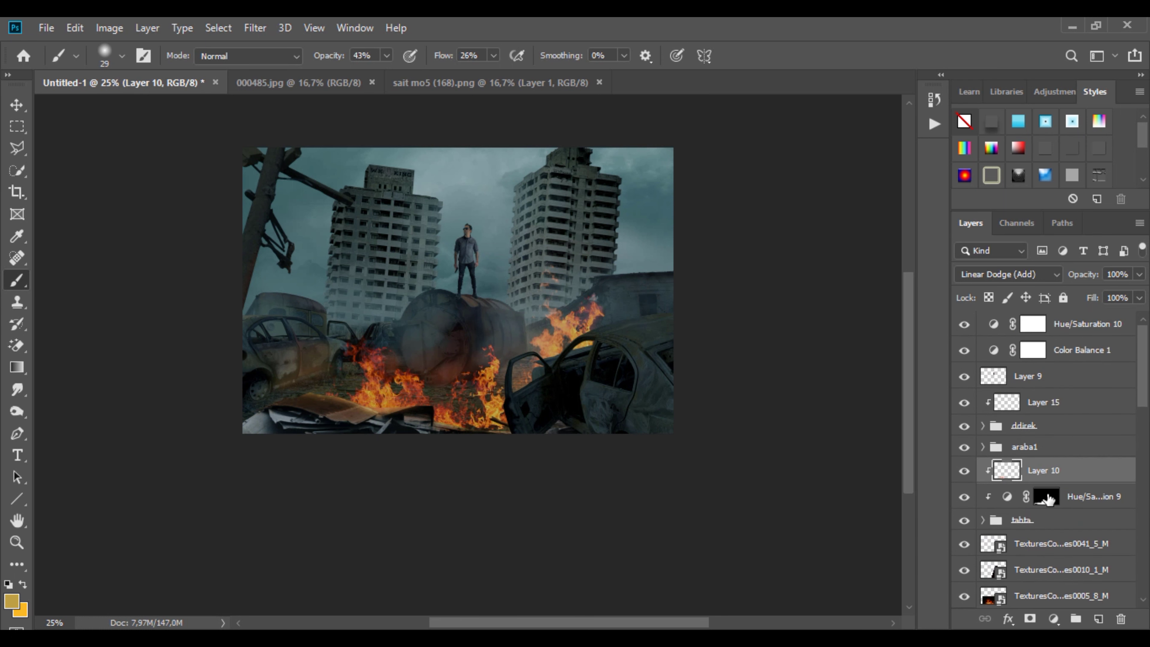
- Select the man's Layer 9, zoom in on his boots, and add a layer mask
left_click(1021, 380)
left_click(965, 377)
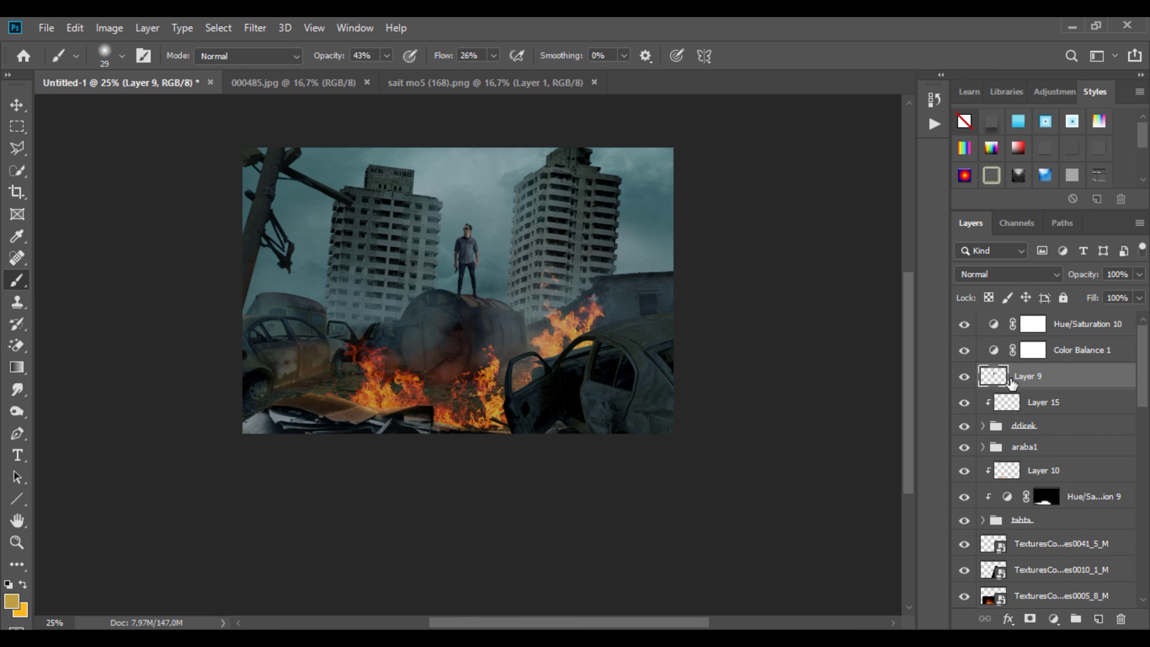
left_click(467, 294)
left_click(475, 345)
left_click(489, 408)
left_click(498, 452)
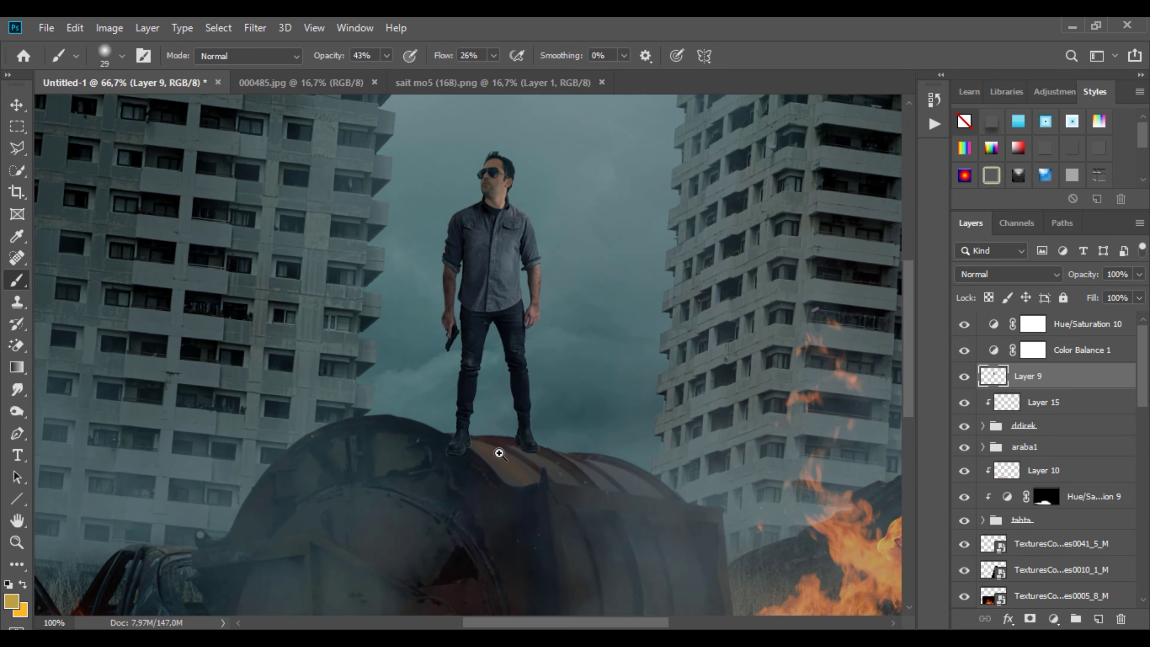
left_click(438, 412)
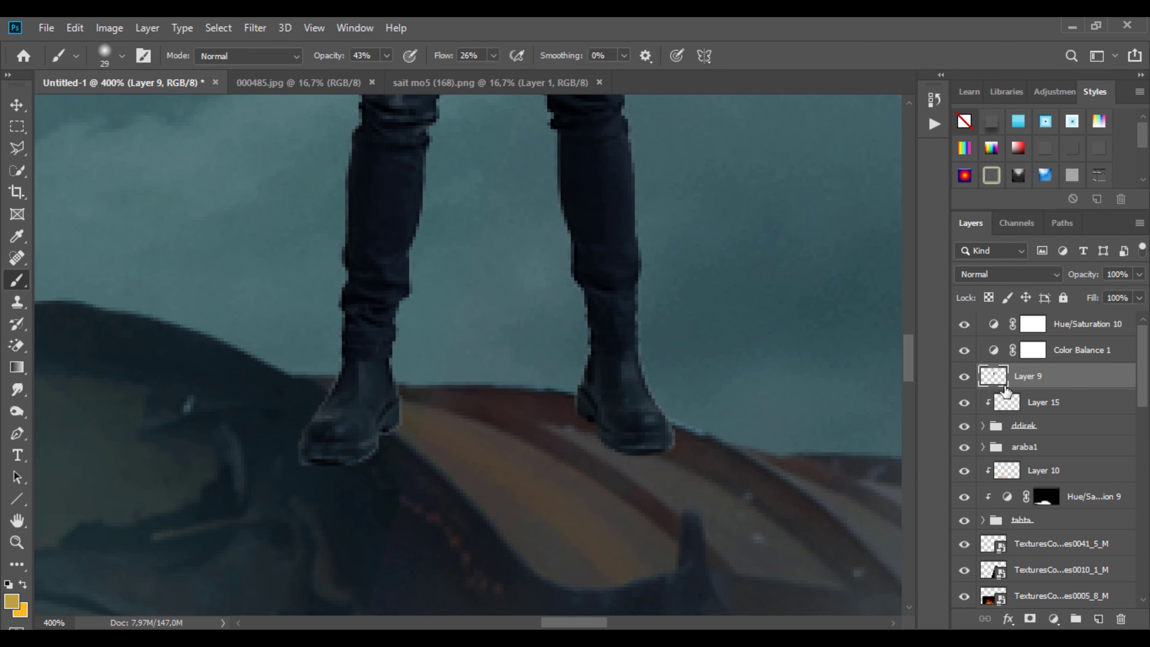
left_click(1034, 621)
- Mask the boot toe in black with a Hard Round brush at 100% opacity and flow
right_click(380, 474)
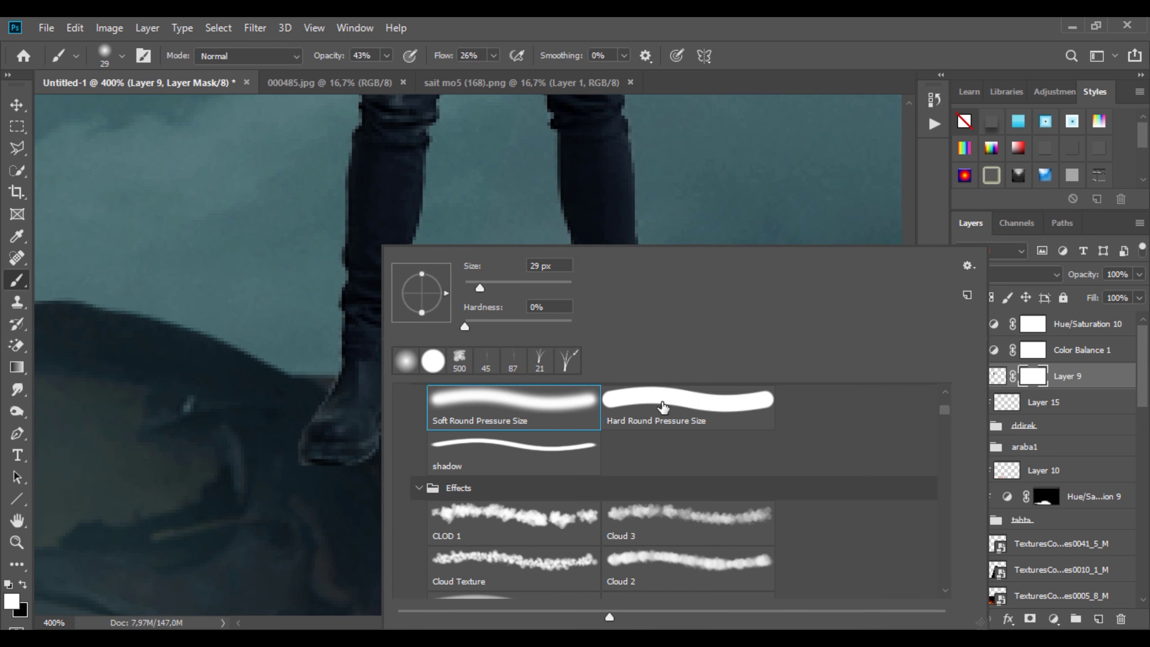
left_click(663, 407)
left_click(308, 447)
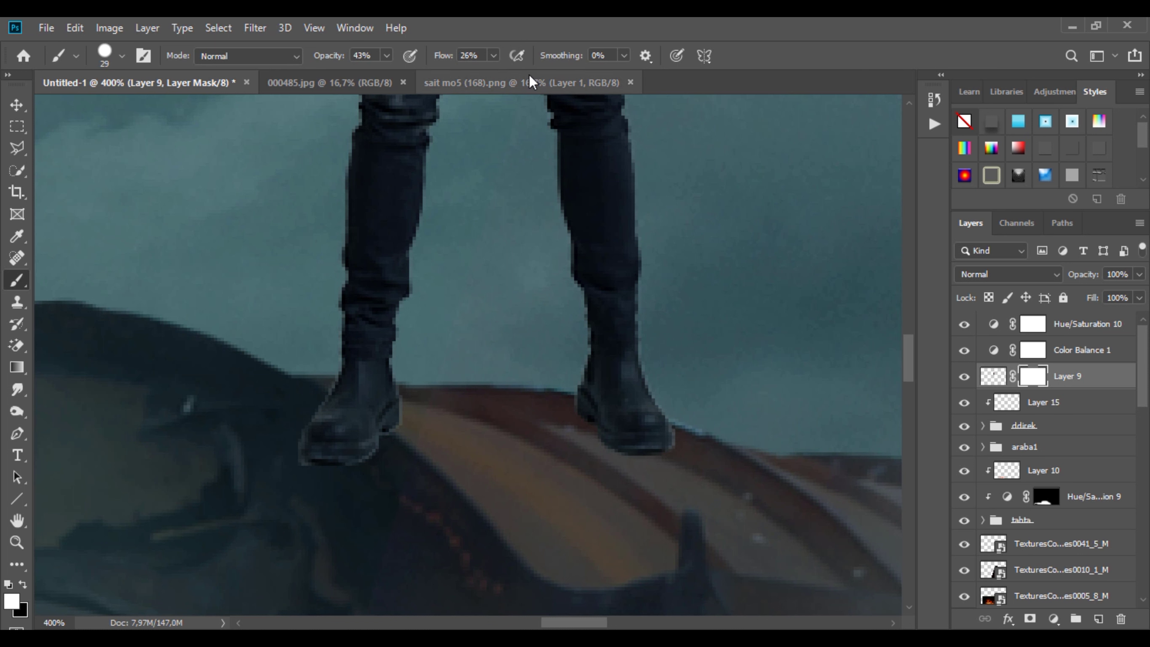
left_click(387, 55)
left_click_drag(384, 75, 514, 108)
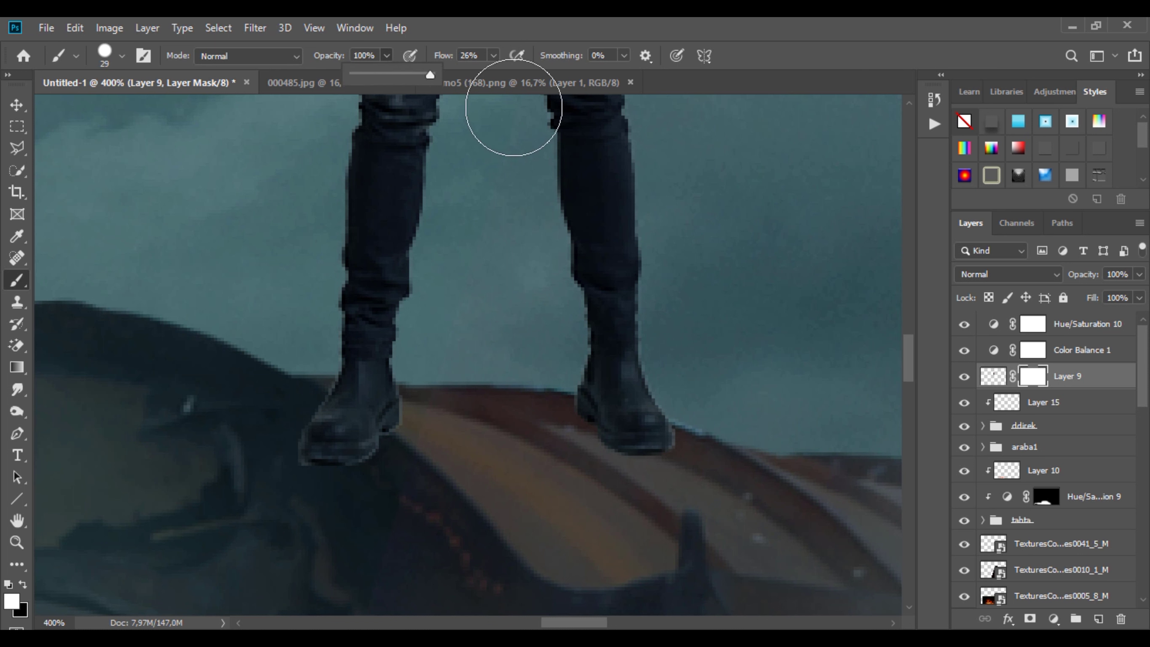
left_click(23, 583)
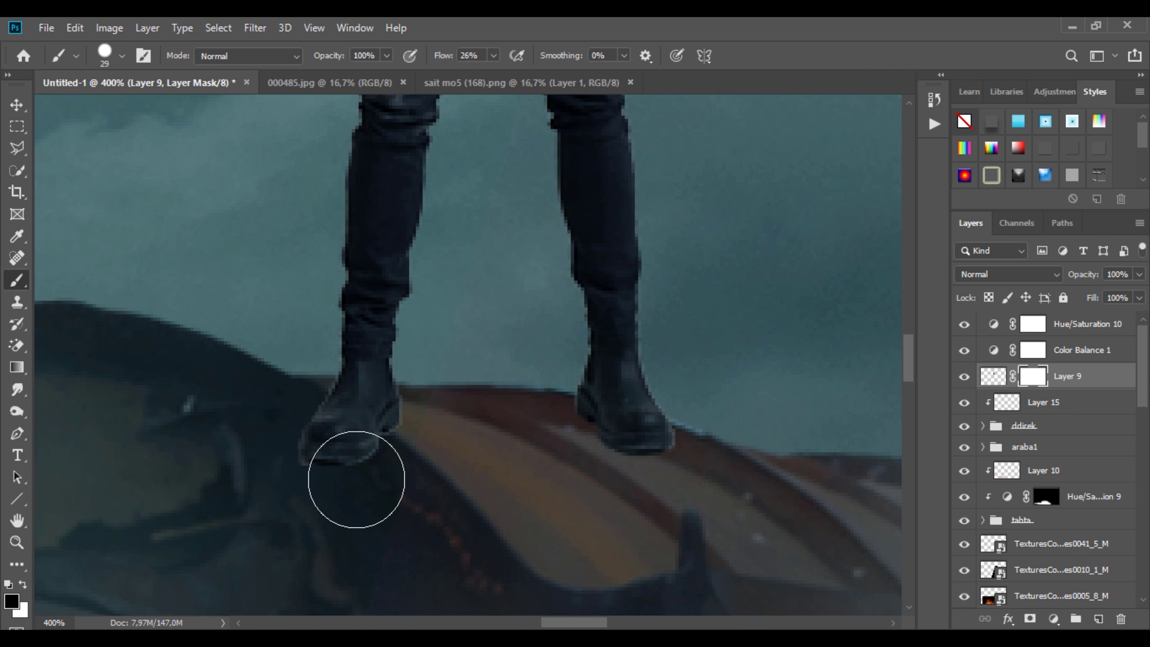
right_click(322, 456)
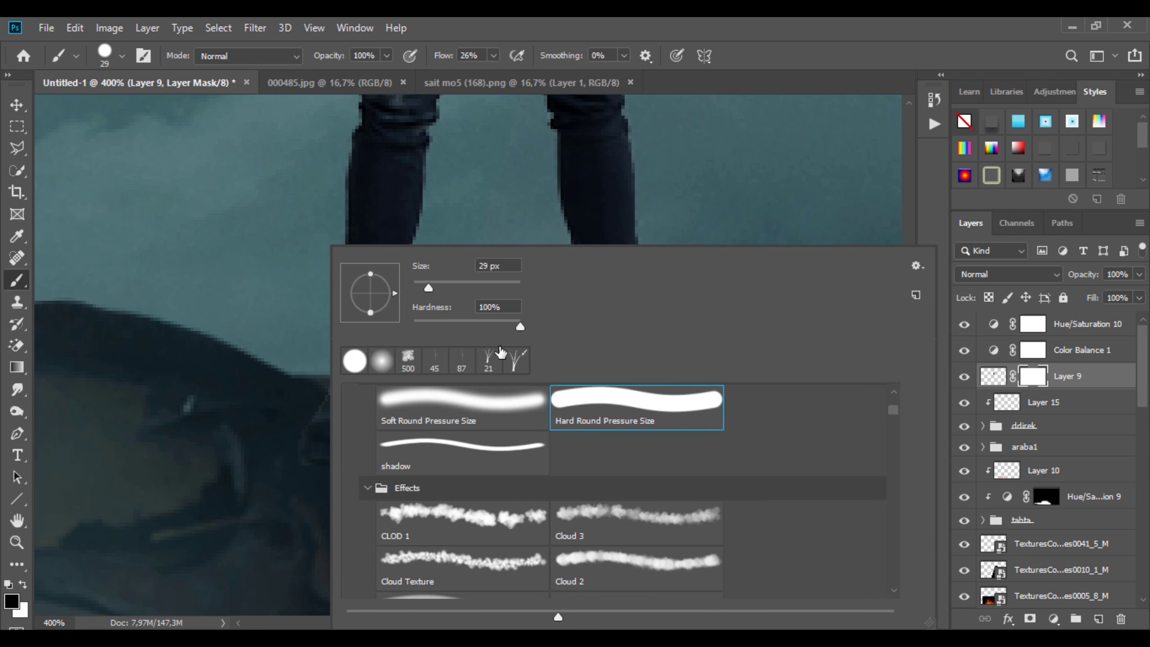
left_click(491, 57)
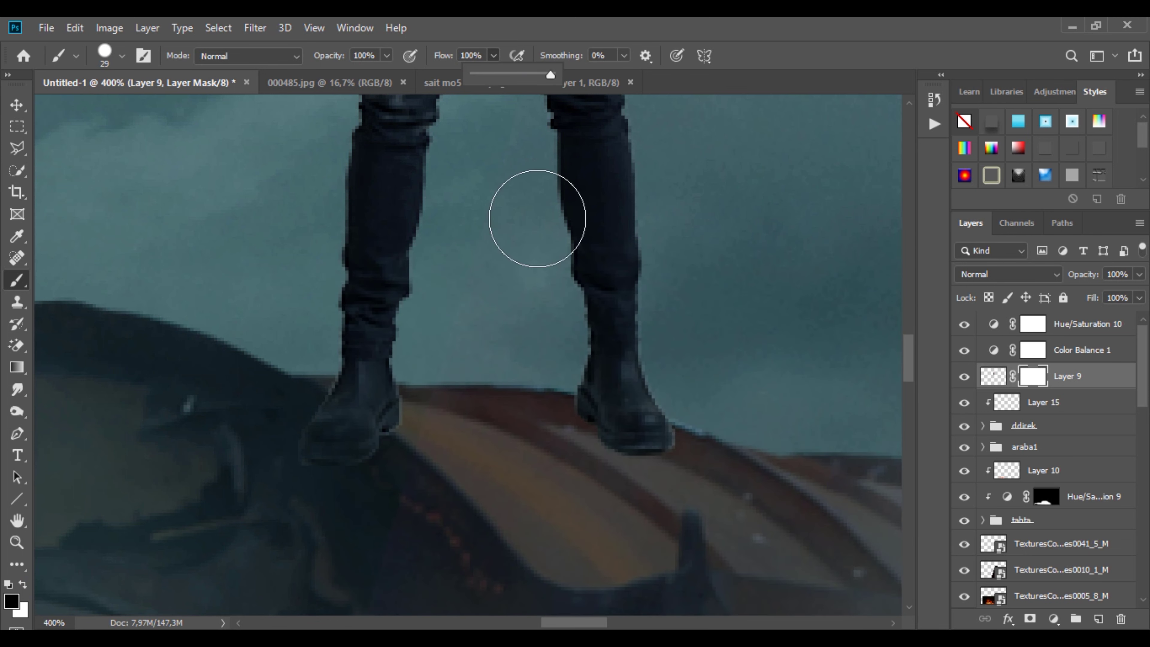
left_click(358, 434)
mouse_move(334, 475)
left_mouse_down()
mouse_move(347, 465)
mouse_move(274, 428)
left_mouse_up()
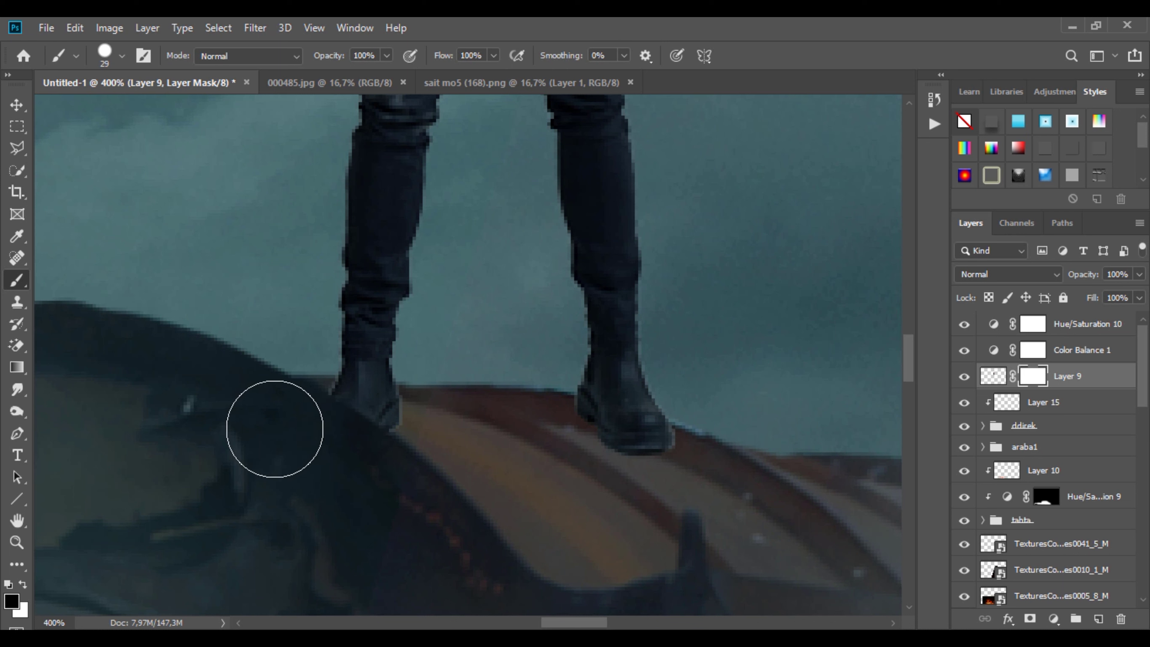
left_click(1067, 404)
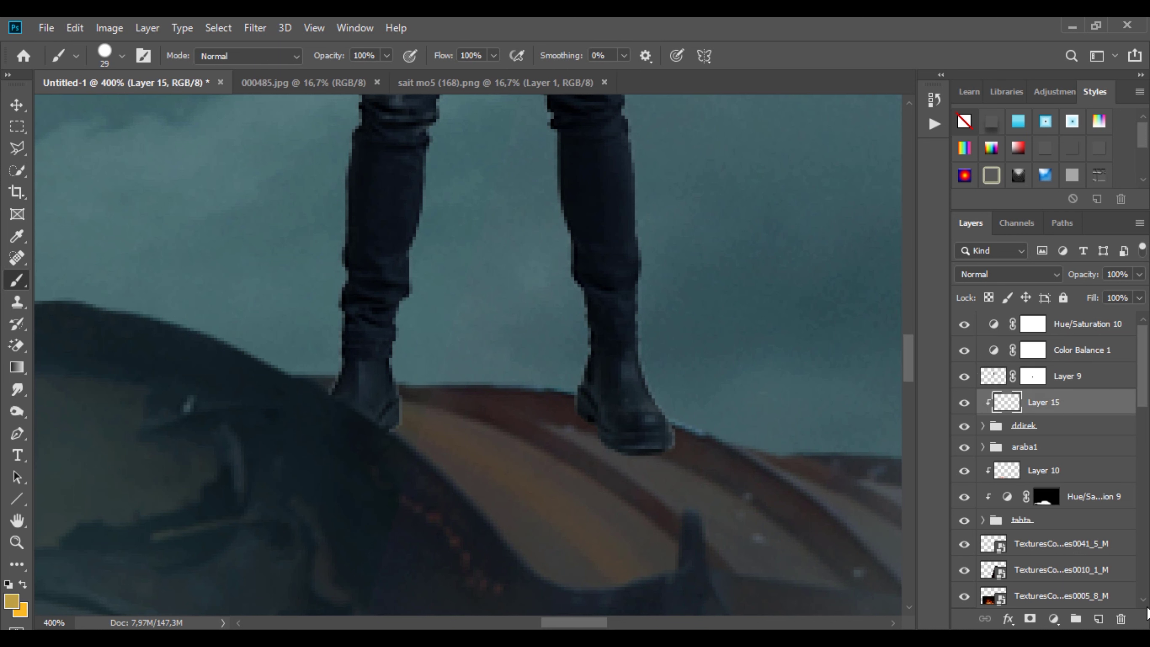
- Add a new layer and choose the 'shadow' brush preset at 587 px
left_click(1099, 619)
right_click(621, 450)
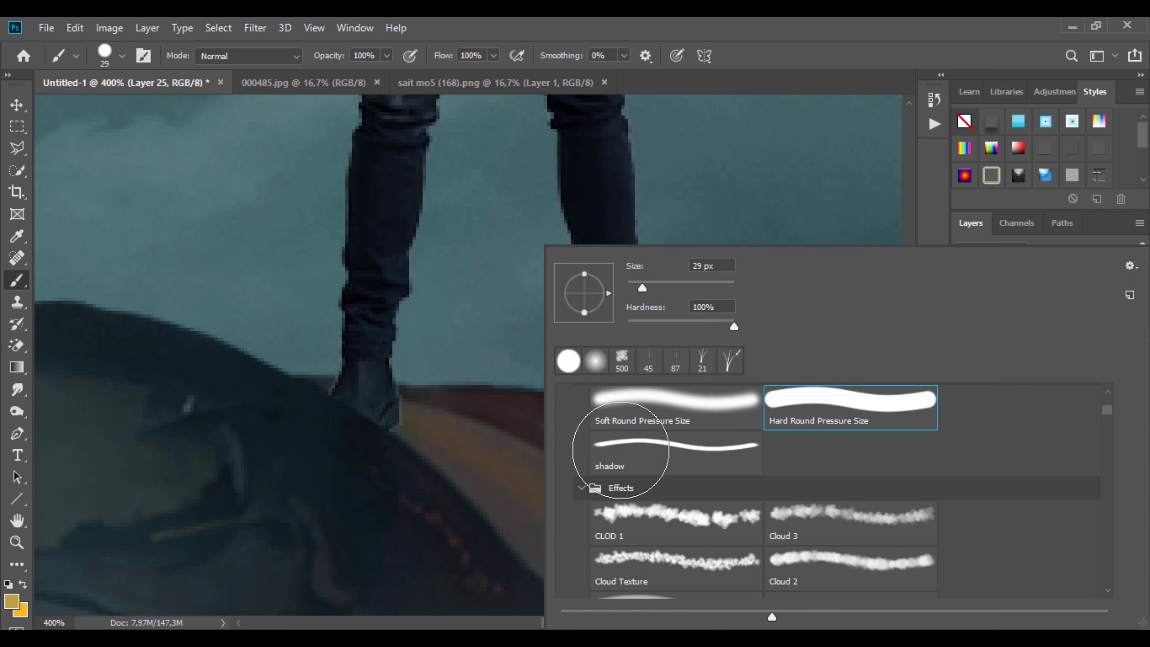
left_click(646, 455)
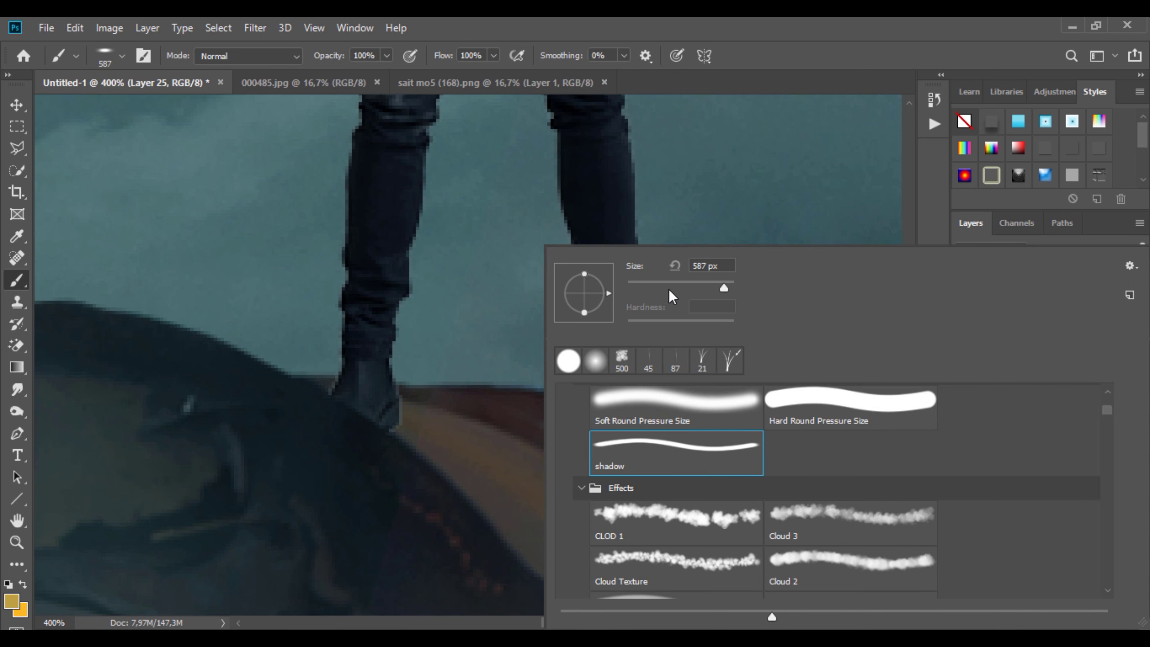
key("Return")
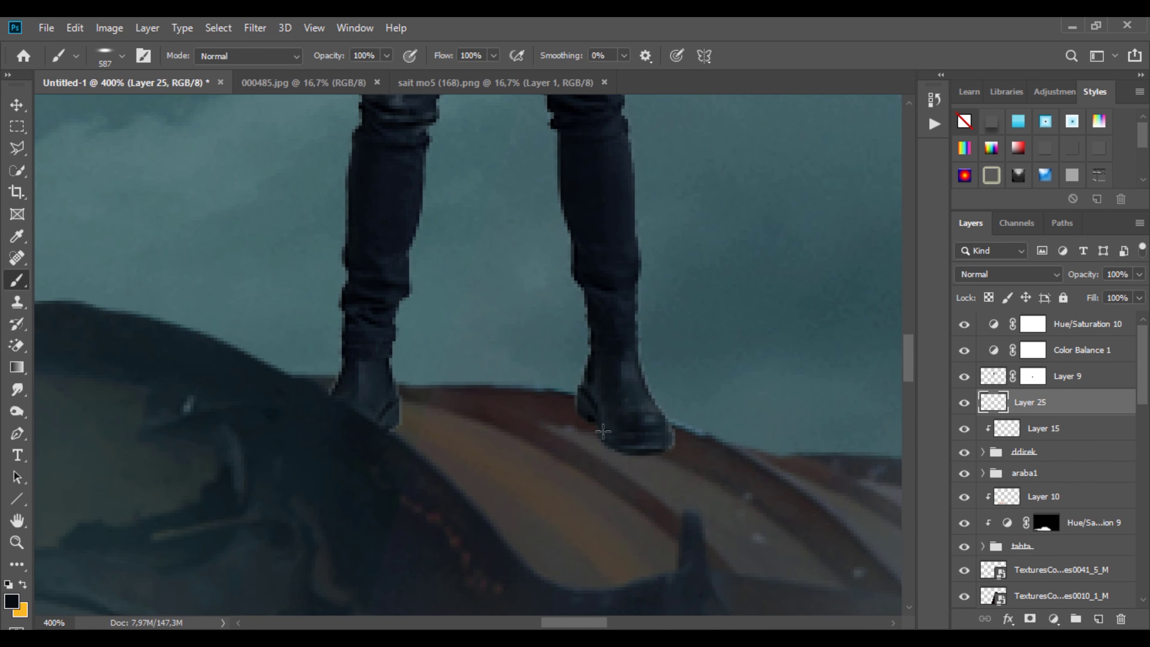
right_click(604, 457)
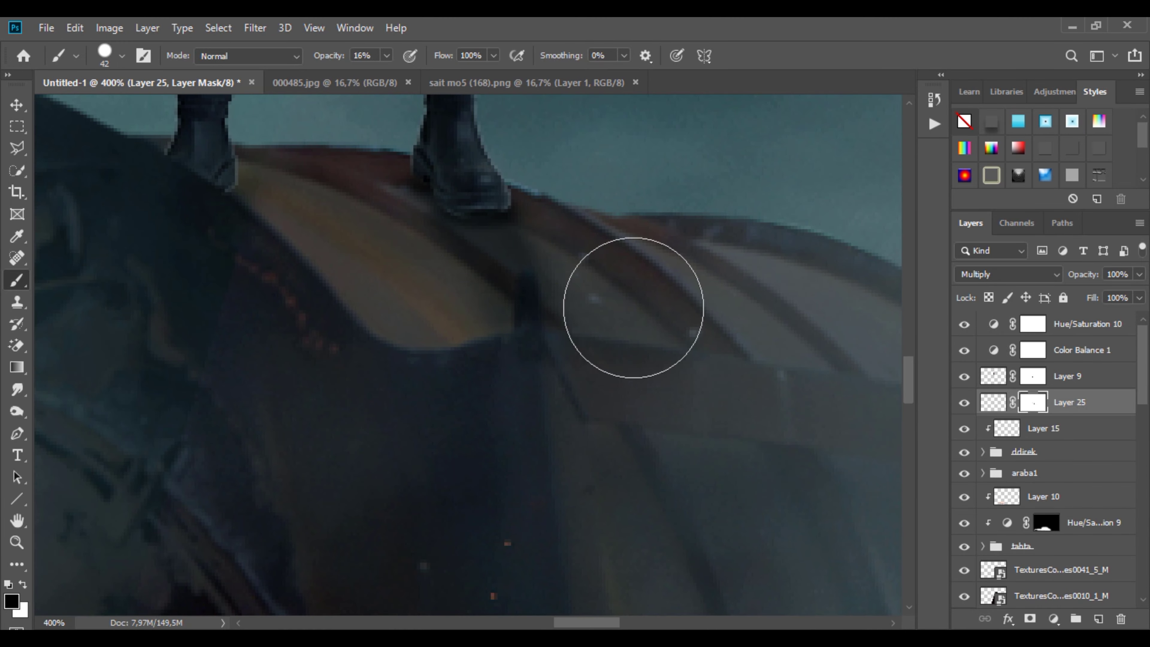
- Scroll the Layers panel and select Layer 9
scroll(403, 296, "down", 7)
scroll(398, 291, "up", 5)
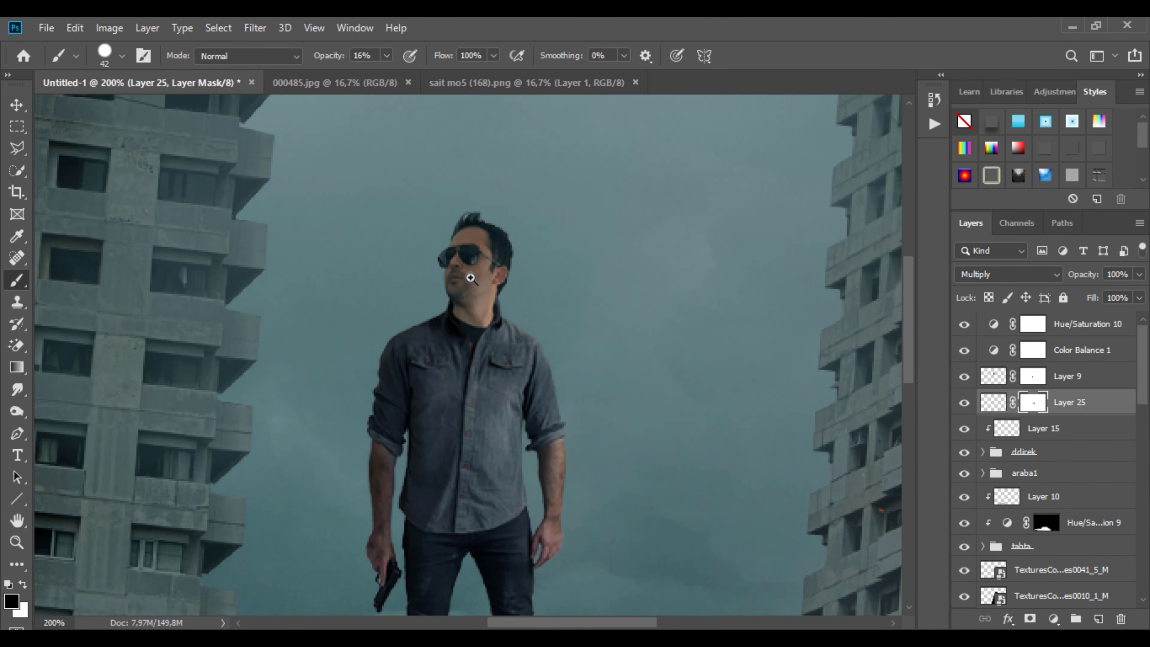
scroll(398, 290, "up", 1)
left_click(1073, 379)
- Add a layer clipped to Layer 9 and paint soft teal strokes along the man's head and side
left_click(1097, 622)
right_click(1068, 375)
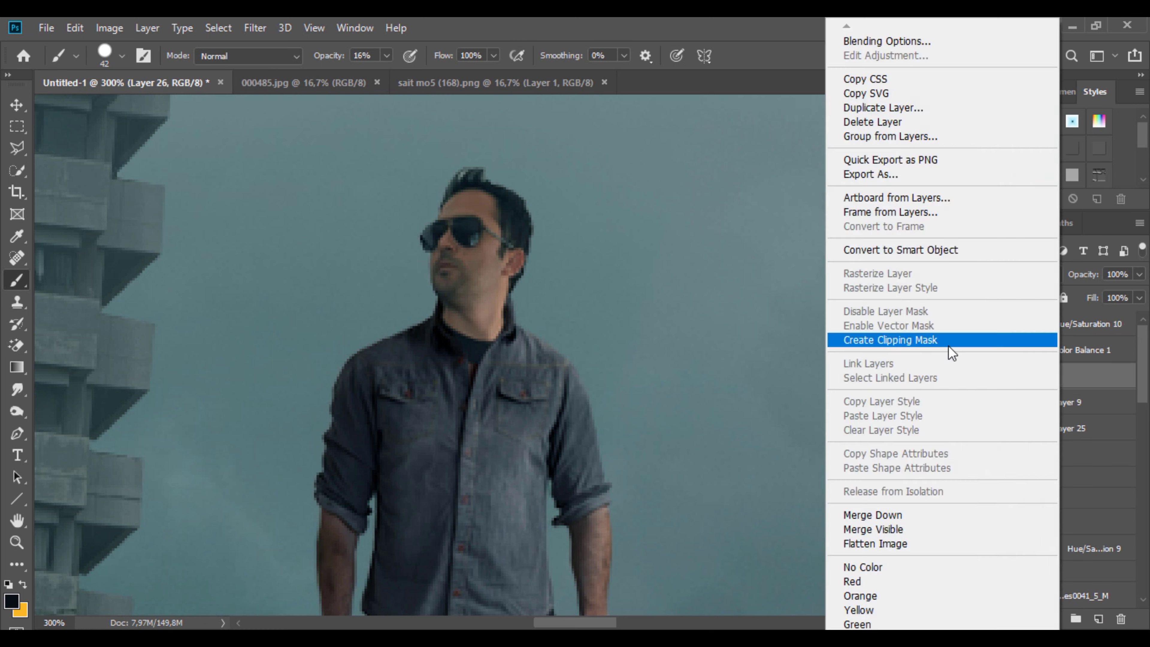
left_click(950, 338)
left_click(385, 269, "alt")
right_click(372, 364)
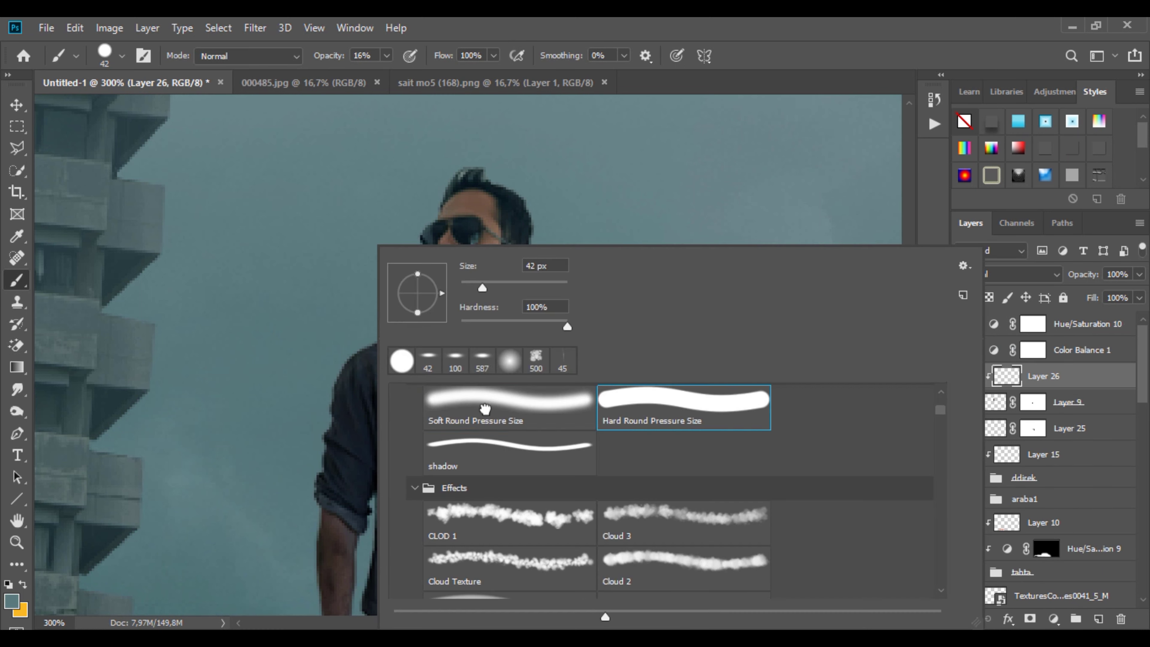
double_click(498, 406)
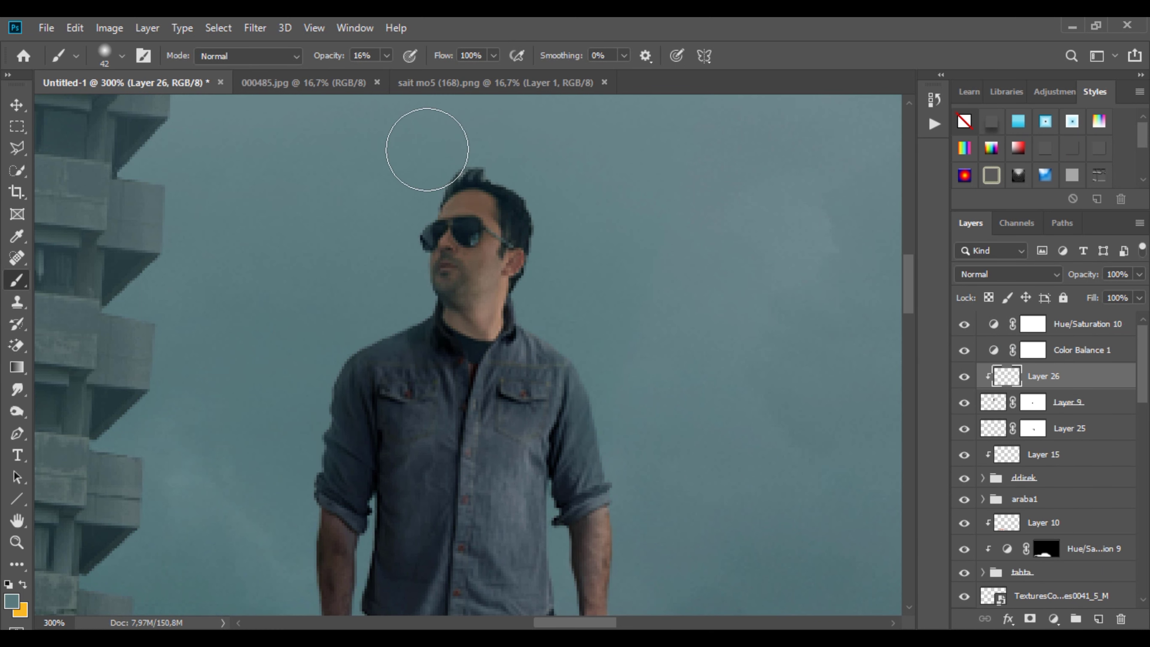
left_click_drag(527, 174, 560, 288)
left_click_drag(544, 159, 295, 528)
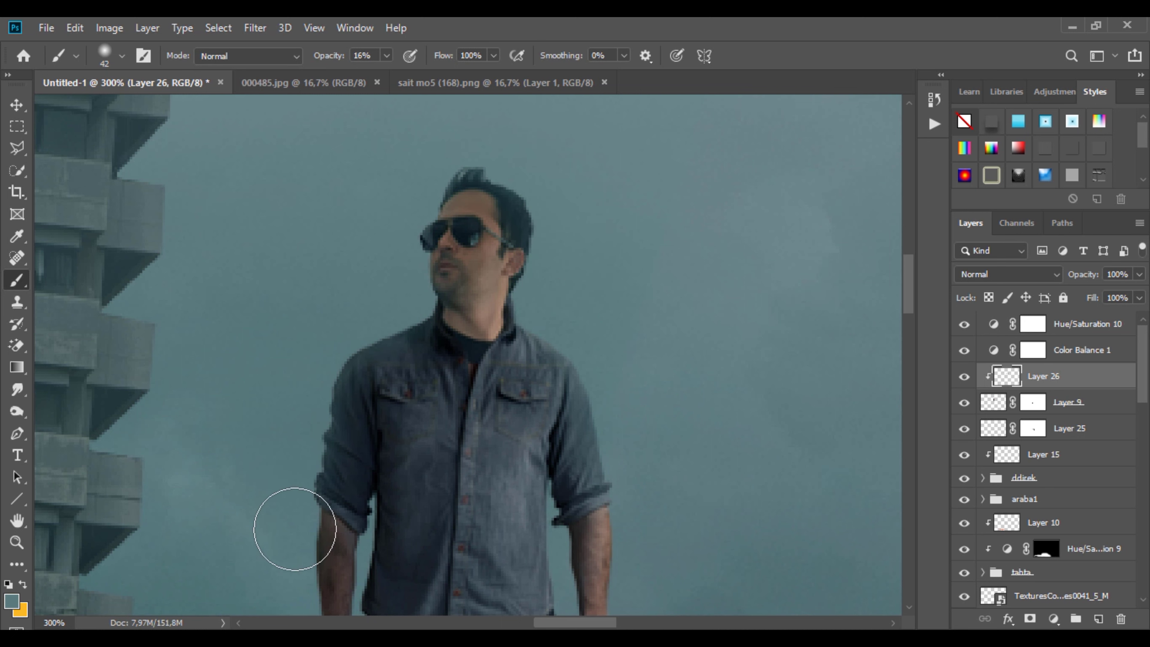
- Set the teal layer to Linear Dodge (Add) and shrink the brush to 15 px
left_click(1007, 274)
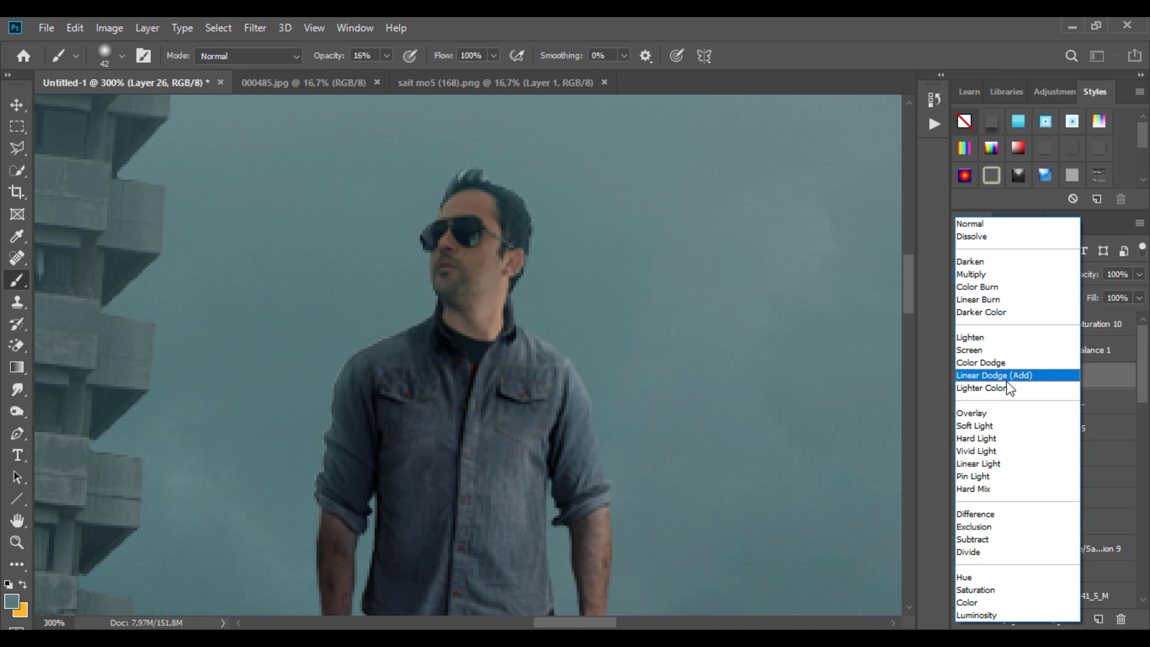
left_click(996, 376)
scroll(387, 320, "up", 2)
key("bracketleft")
key("bracketleft")
key("bracketleft")
scroll(321, 347, "down", 5)
scroll(617, 172, "down", 5)
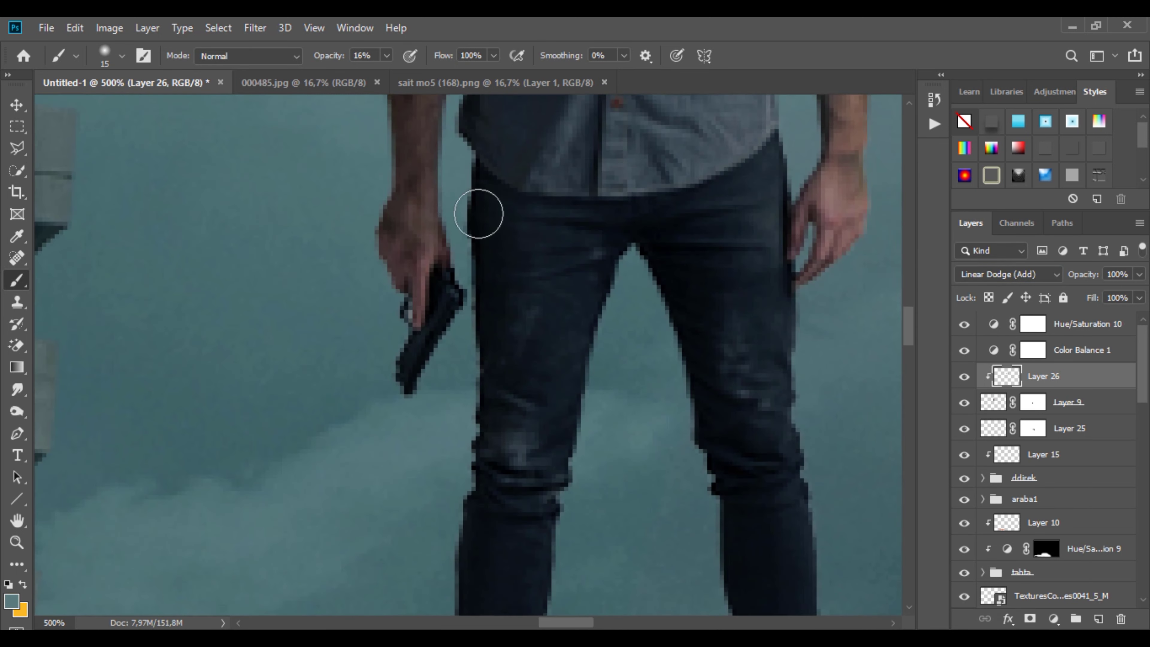
scroll(687, 483, "down", 5)
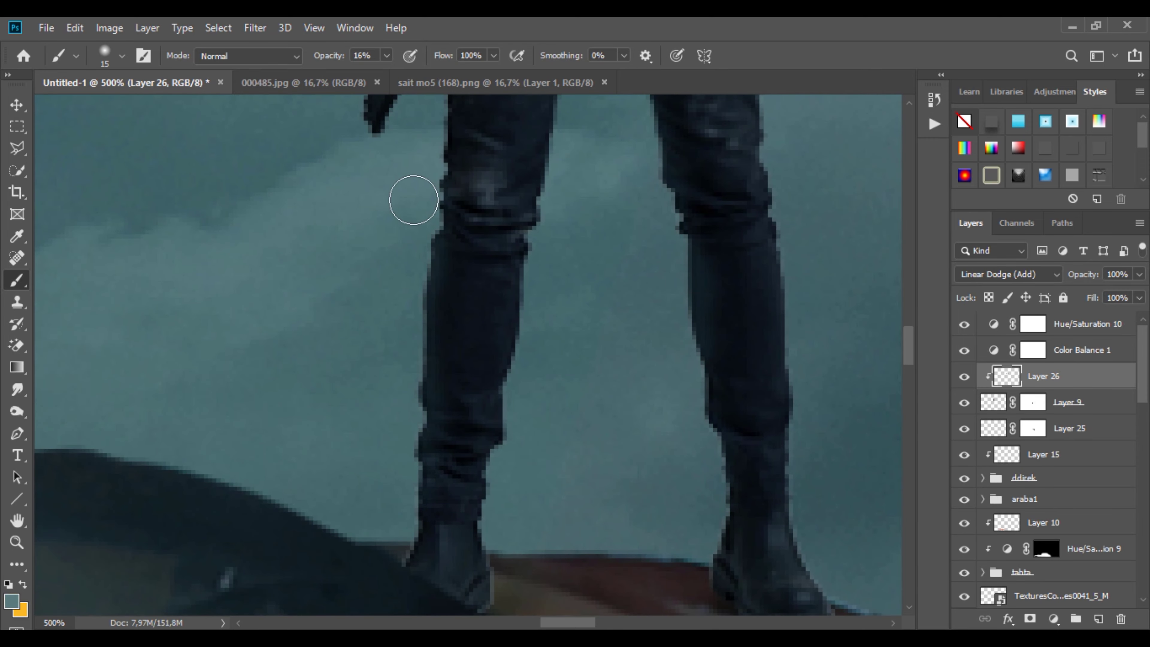
scroll(513, 174, "up", 5)
scroll(368, 403, "up", 5)
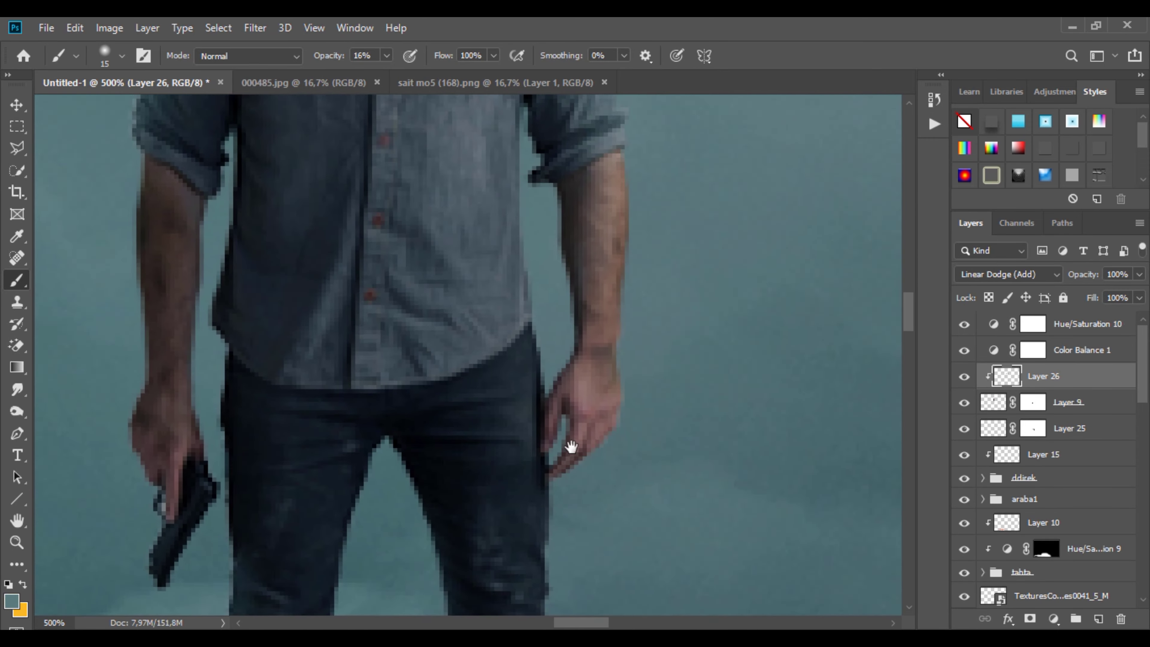
scroll(540, 366, "right", 1)
scroll(543, 261, "up", 5)
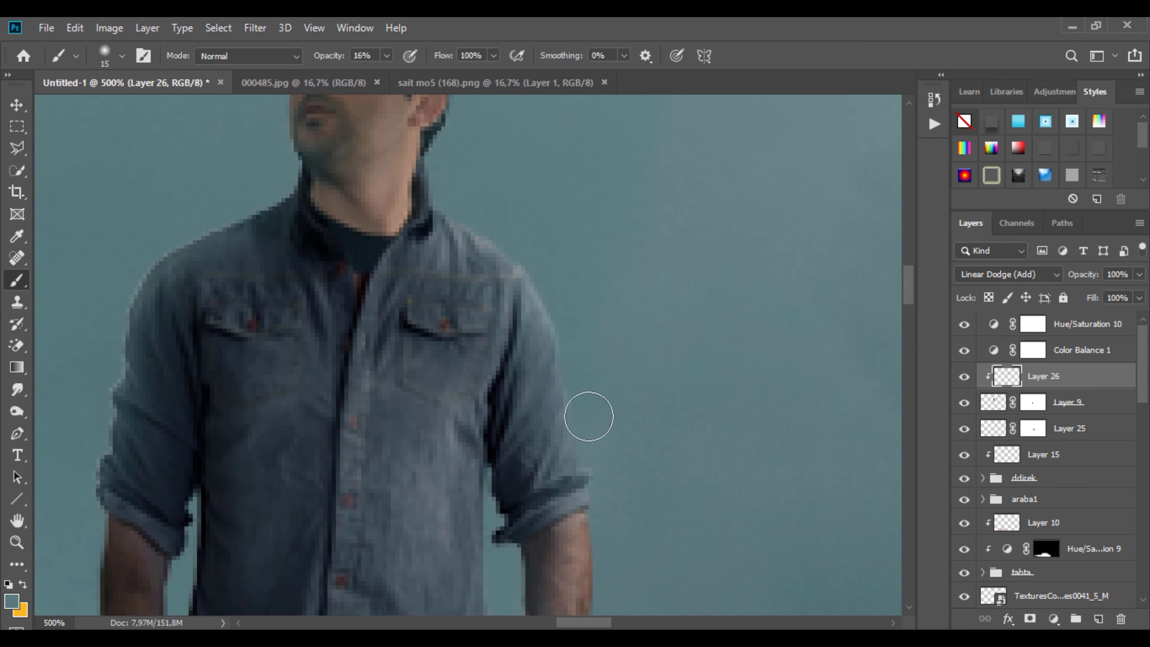
scroll(487, 401, "down", 5)
scroll(626, 334, "down", 1)
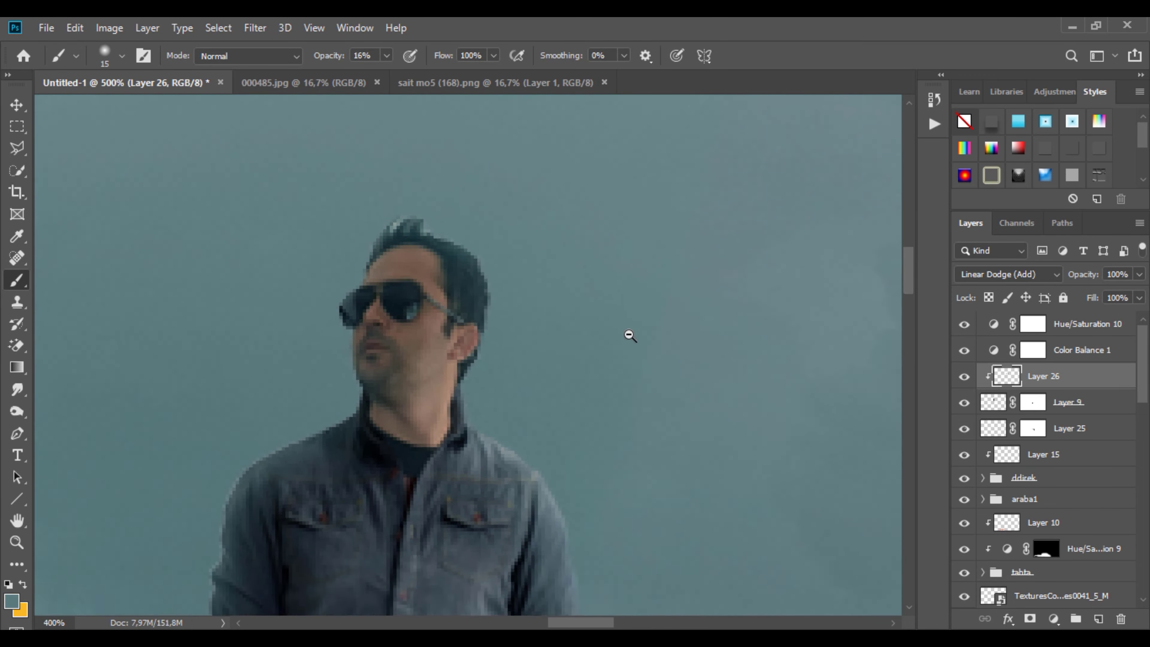
scroll(587, 488, "down", 2)
scroll(587, 488, "up", 4)
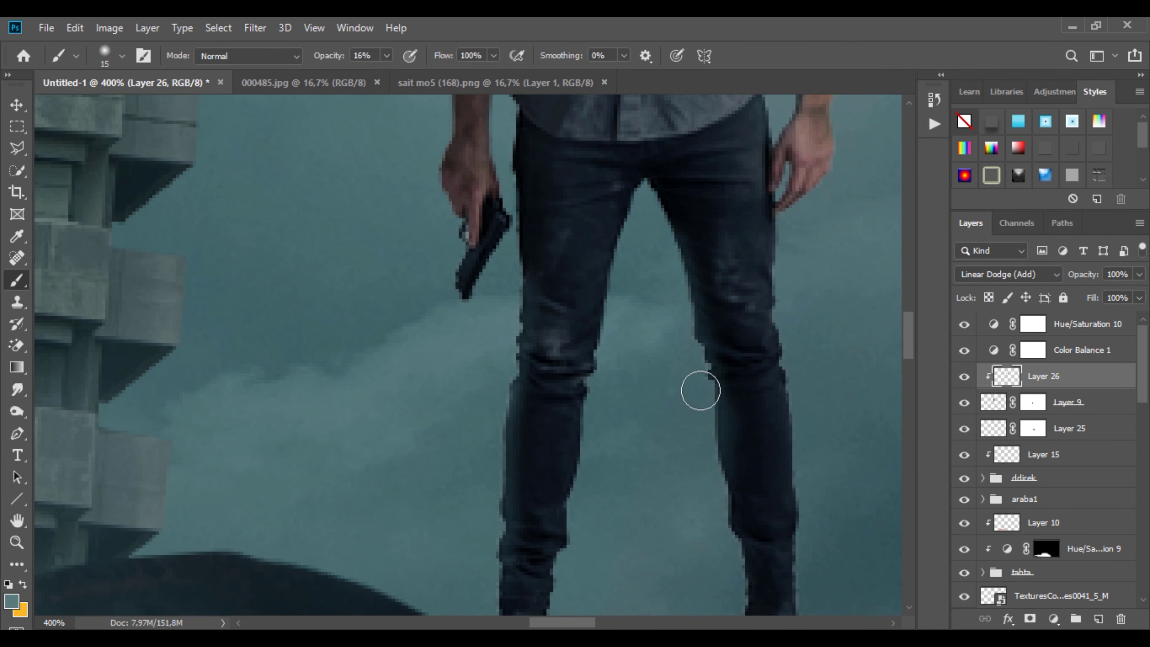
scroll(807, 553, "down", 3)
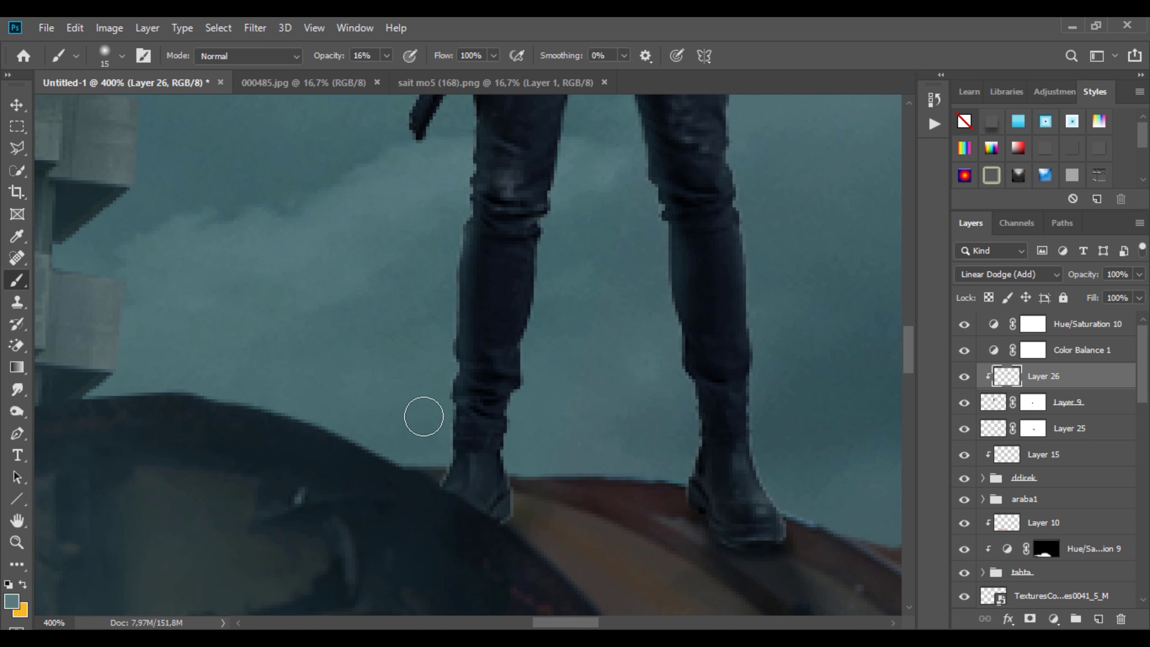
- Target Layer 9's mask with a hard round brush at 100% opacity, viewing at 100%
left_click(1037, 408)
right_click(546, 246)
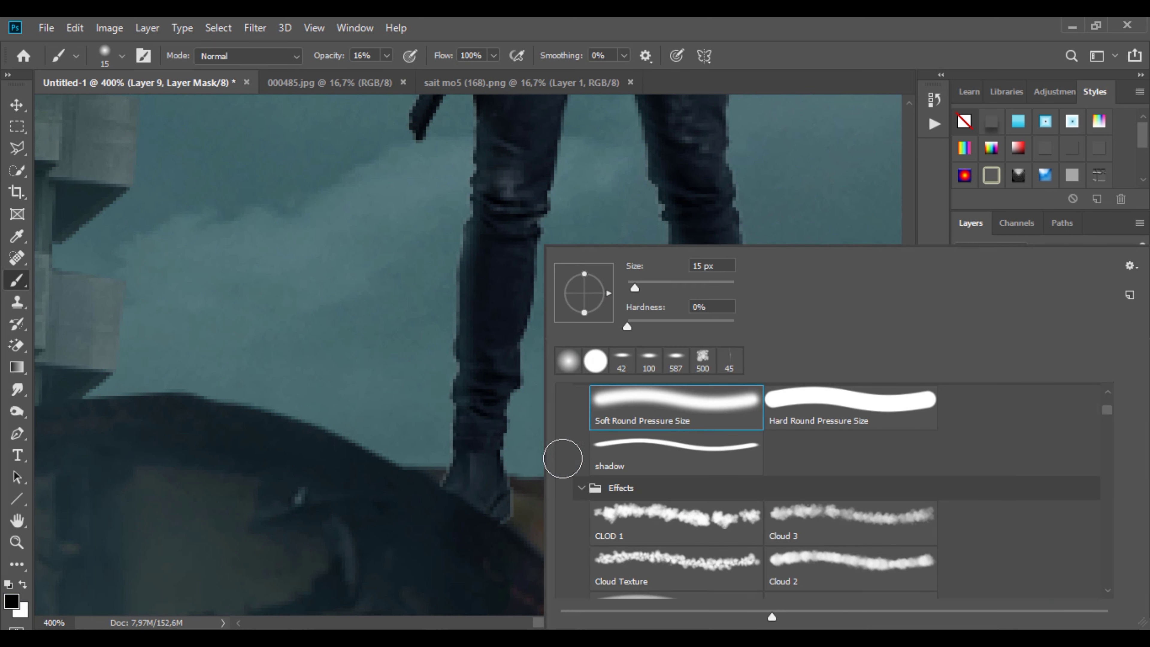
left_click(847, 405)
key("Return")
left_click(502, 138)
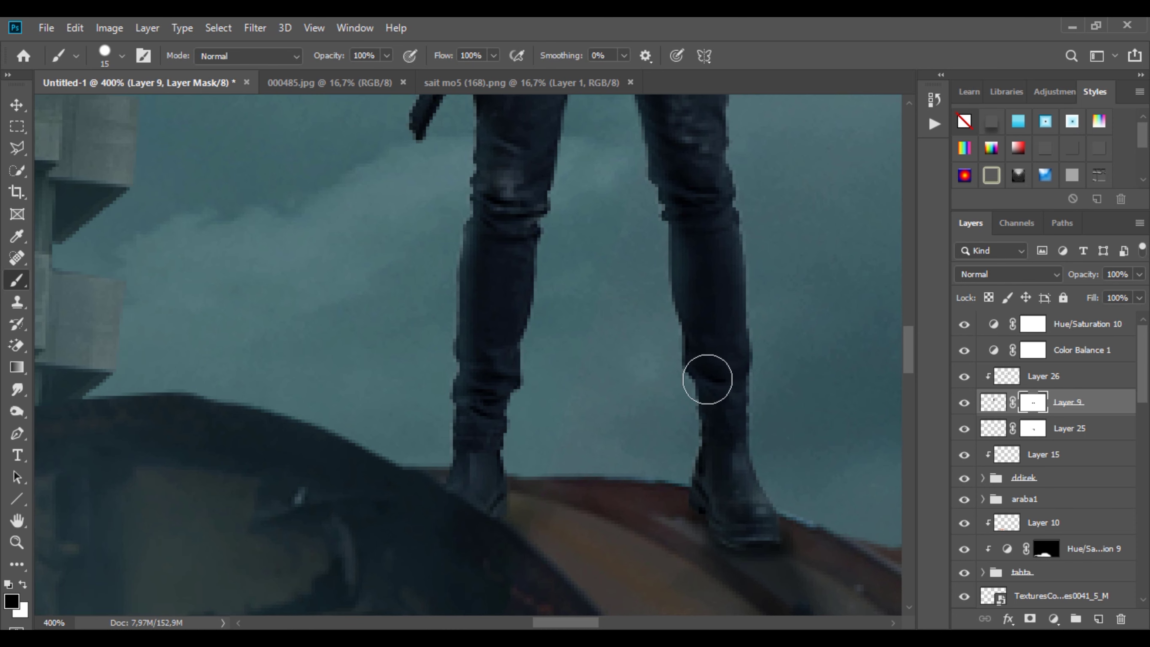
key("ctrl+0")
key("ctrl+1")
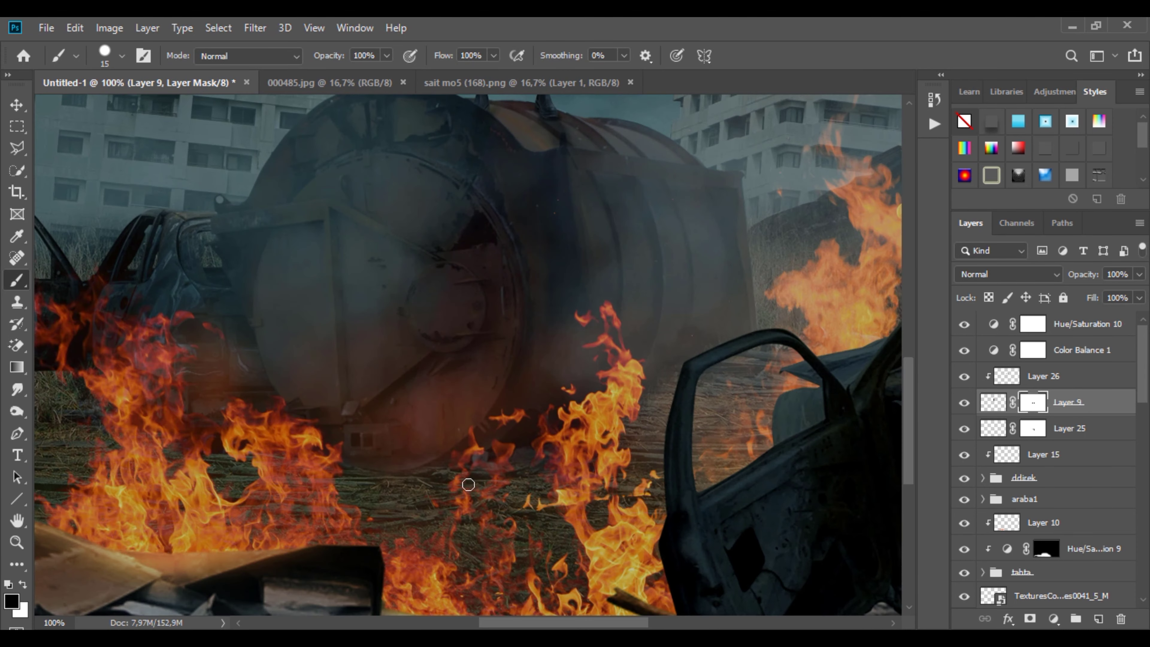
- Add Layer 27 in Multiply mode with a soft 100 px brush at about 59% opacity
scroll(1026, 532, "down", 5)
scroll(1026, 532, "down", 5)
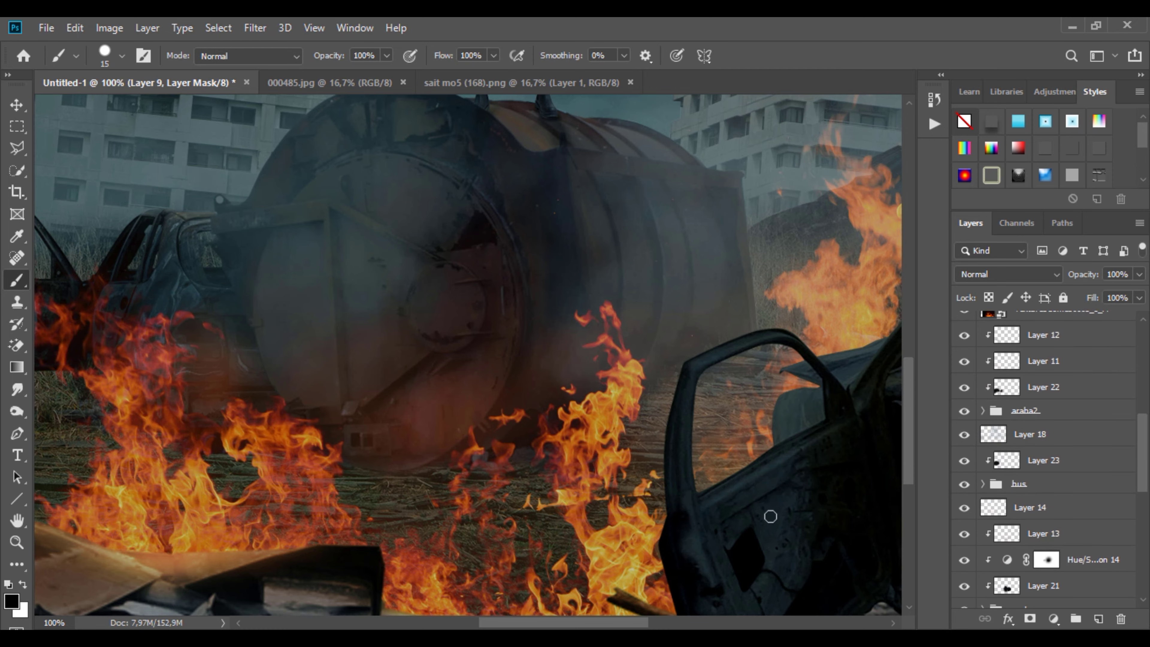
scroll(765, 513, "down", 3)
scroll(1013, 530, "down", 2)
left_click(1013, 531)
left_click(1098, 619)
right_click(546, 244)
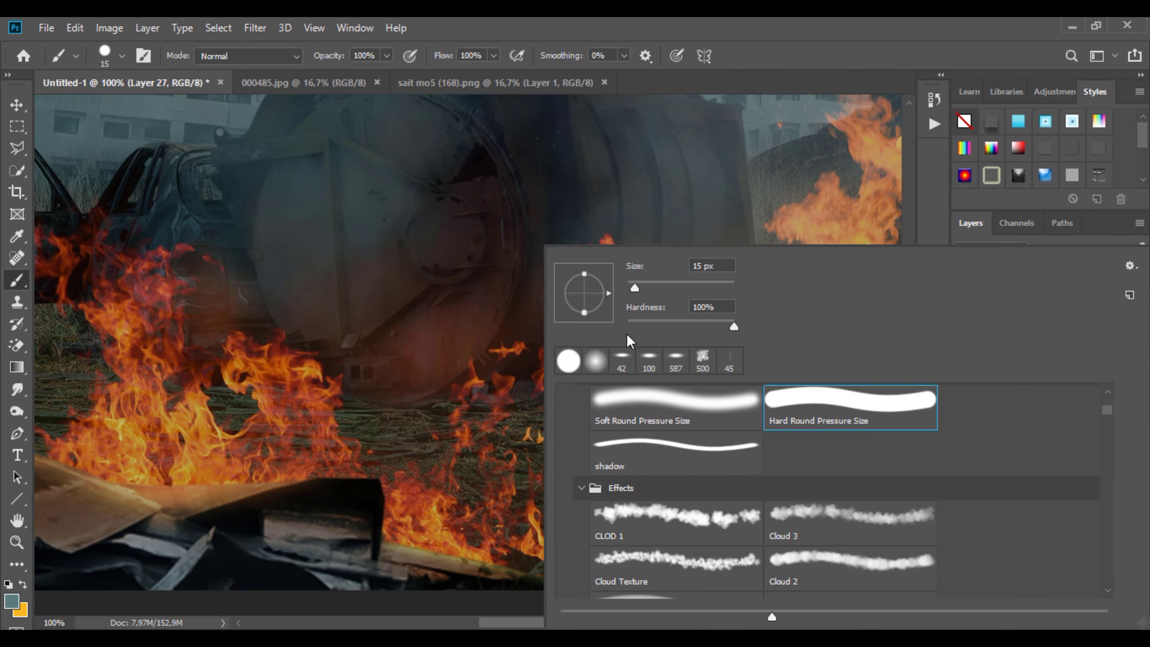
left_click_drag(734, 325, 589, 325)
left_click_drag(596, 282, 657, 283)
key("Return")
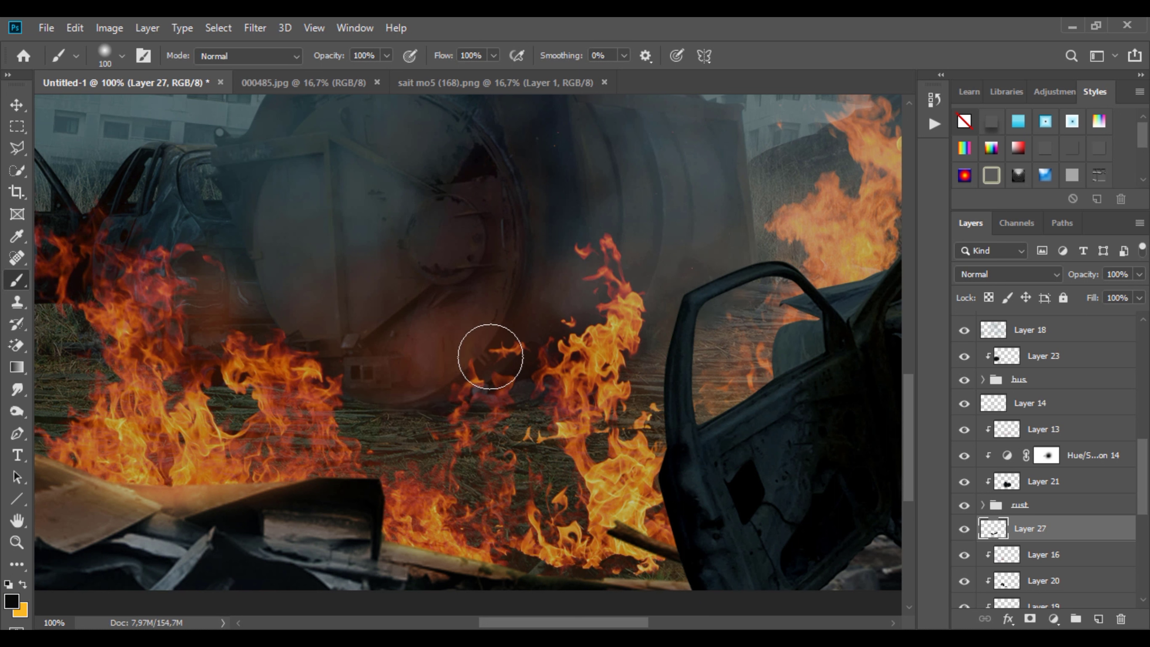
left_click(1027, 275)
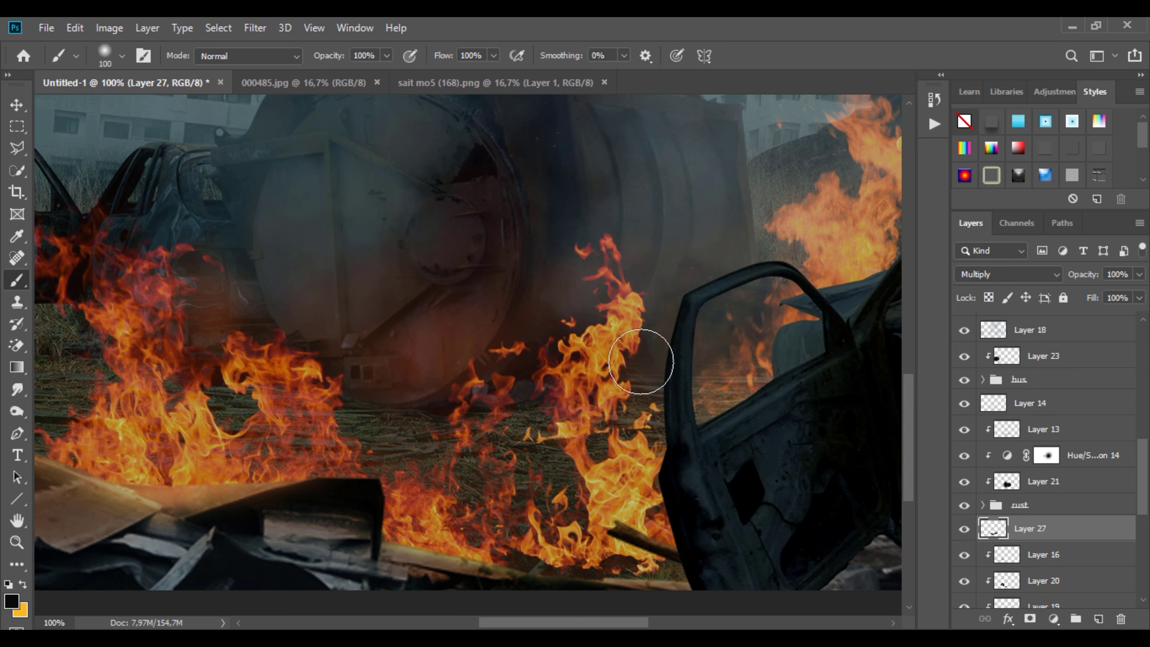
key("5")
key("9")
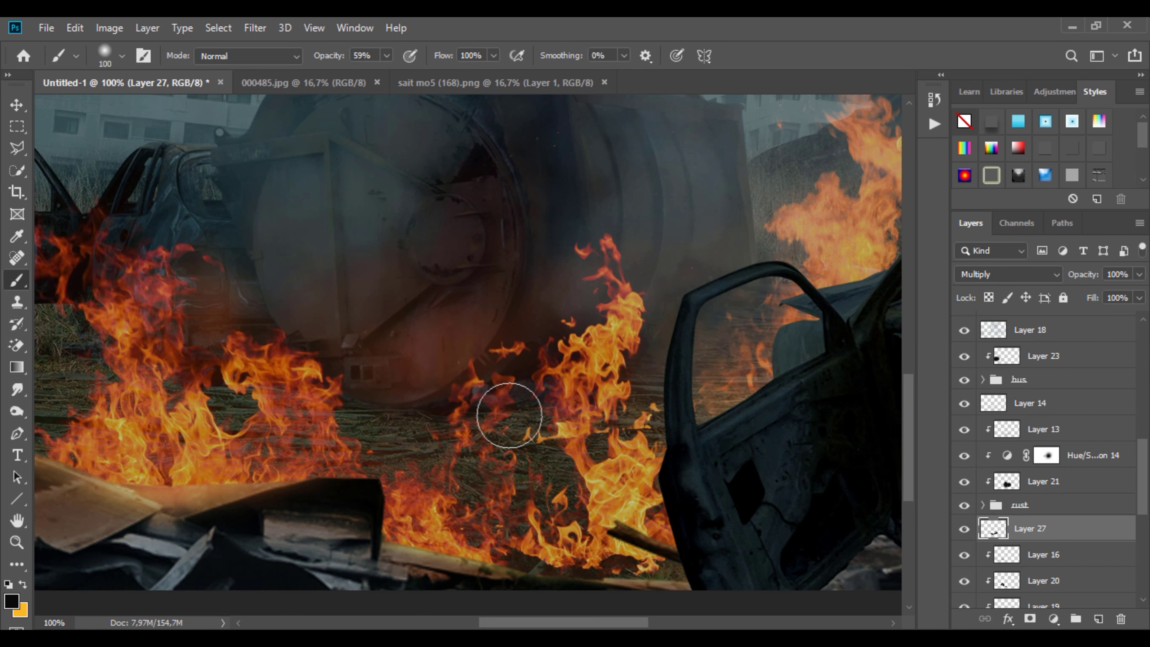
- Add Color Dodge Layer 28 above Layer 24 and paint orange glow over the flames
scroll(1101, 547, "down", 3)
left_click(1078, 523)
key("ctrl+shift+alt+n")
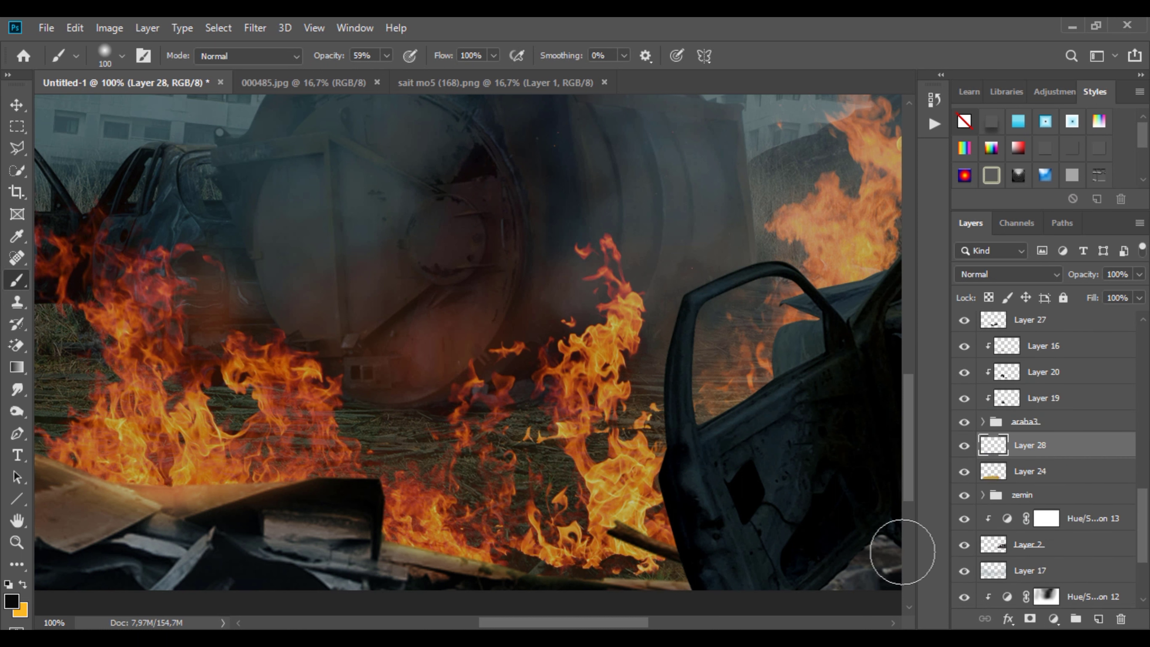
left_click(1008, 274)
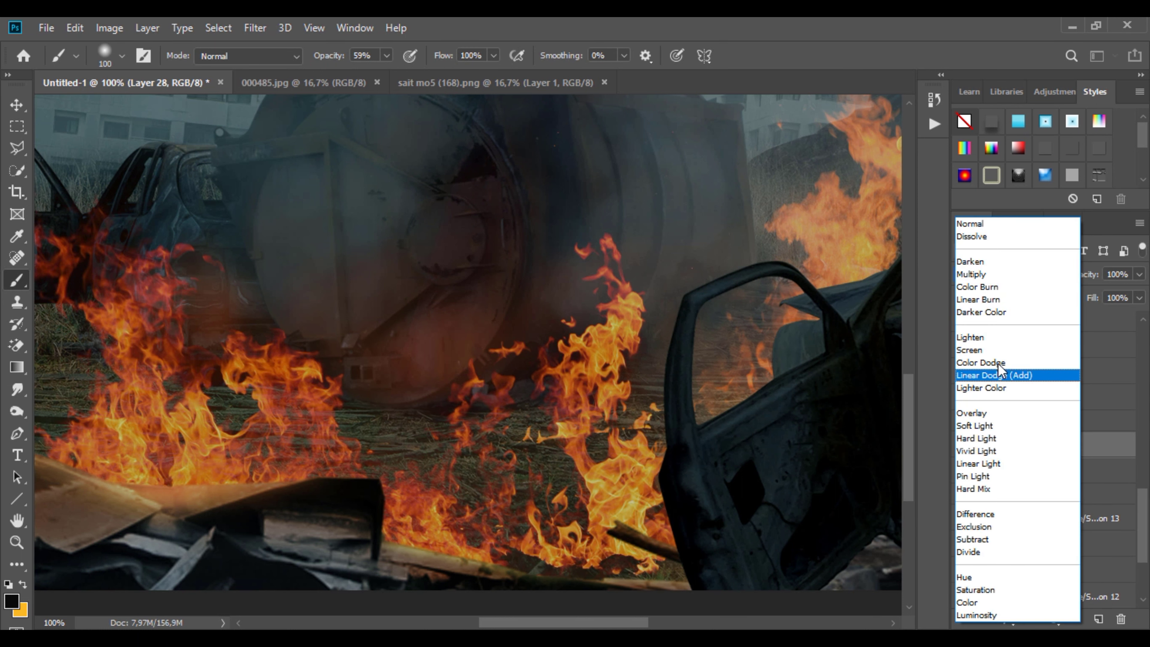
left_click(987, 369)
left_click(539, 493, "alt")
mouse_move(539, 496)
left_mouse_down()
mouse_move(610, 525)
mouse_move(316, 483)
mouse_move(709, 398)
left_mouse_up()
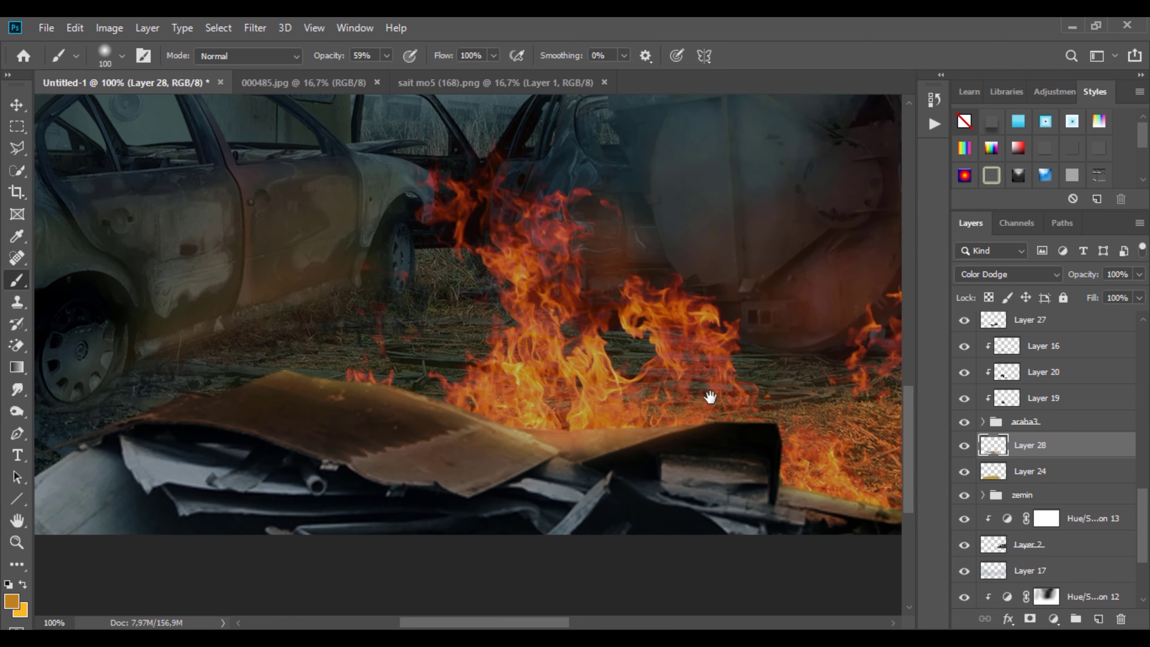
mouse_move(478, 442)
left_mouse_down()
mouse_move(441, 317)
mouse_move(351, 329)
left_mouse_up()
- Select the TexturesCom_Flames0005_8_M layer, then hide Layer 28 to compare the flames
scroll(985, 453, "down", 3)
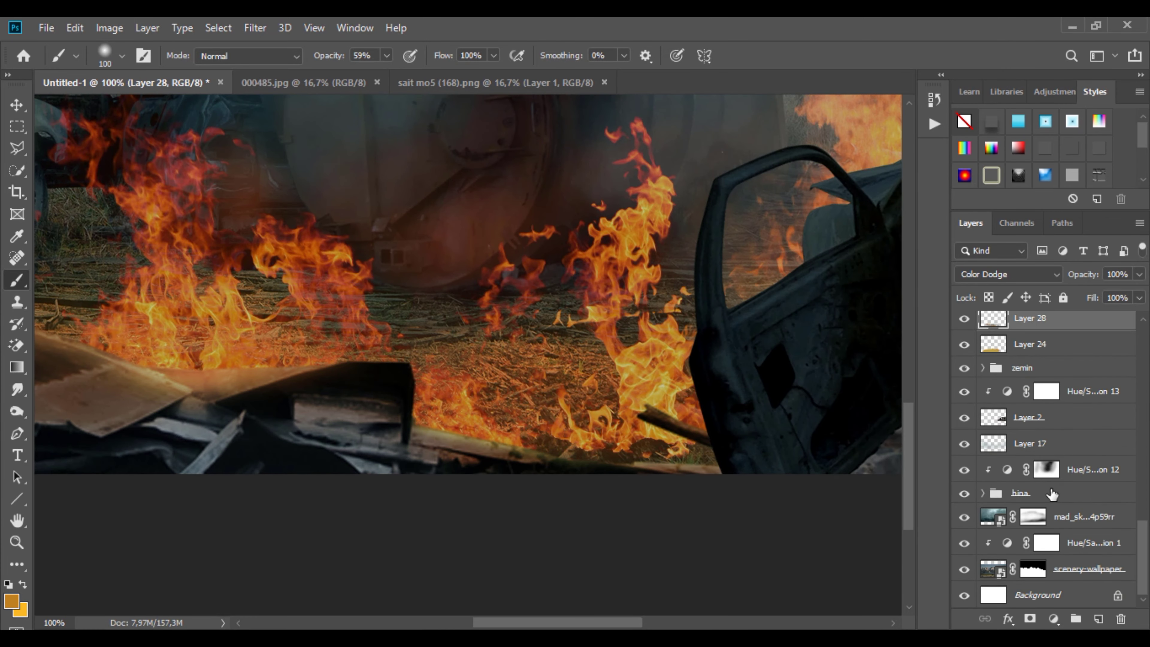
scroll(985, 476, "up", 3)
scroll(985, 490, "up", 2)
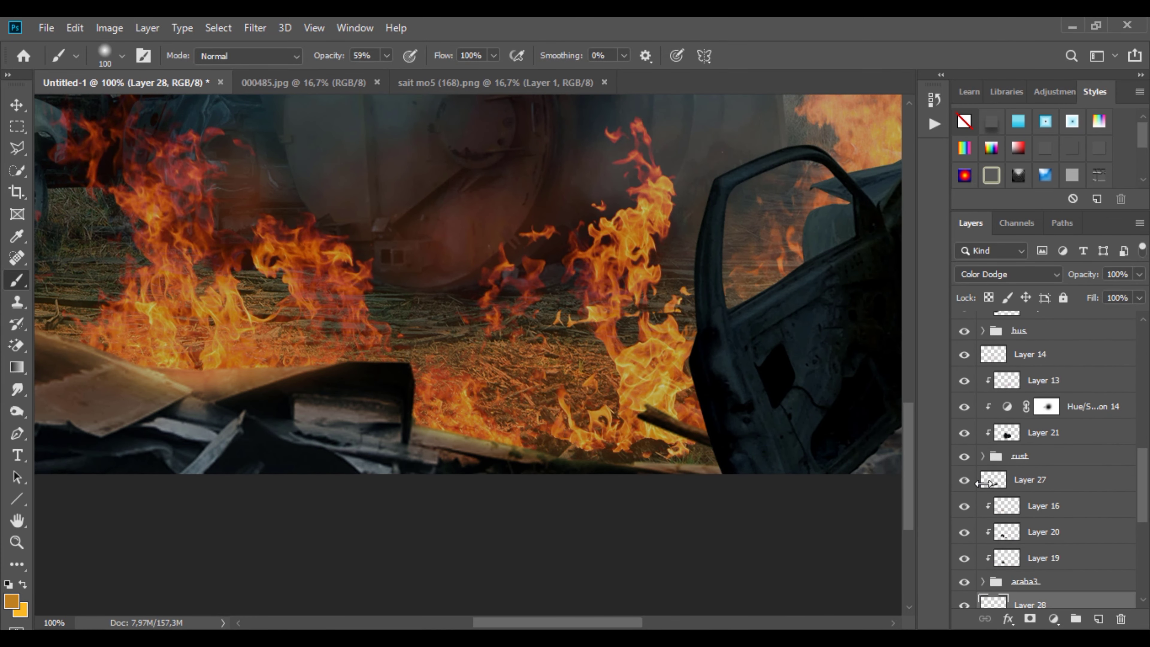
scroll(984, 453, "down", 5)
left_click(1060, 363)
left_click(17, 105)
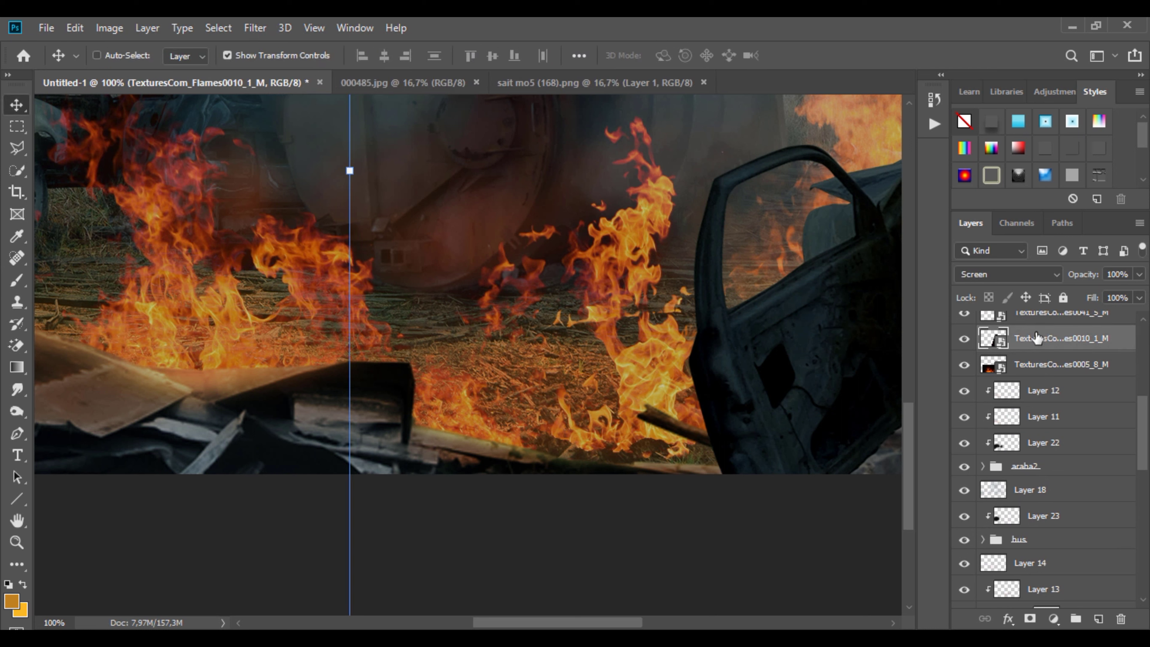
scroll(1041, 407, "up", 3)
left_click_drag(630, 333, 629, 333)
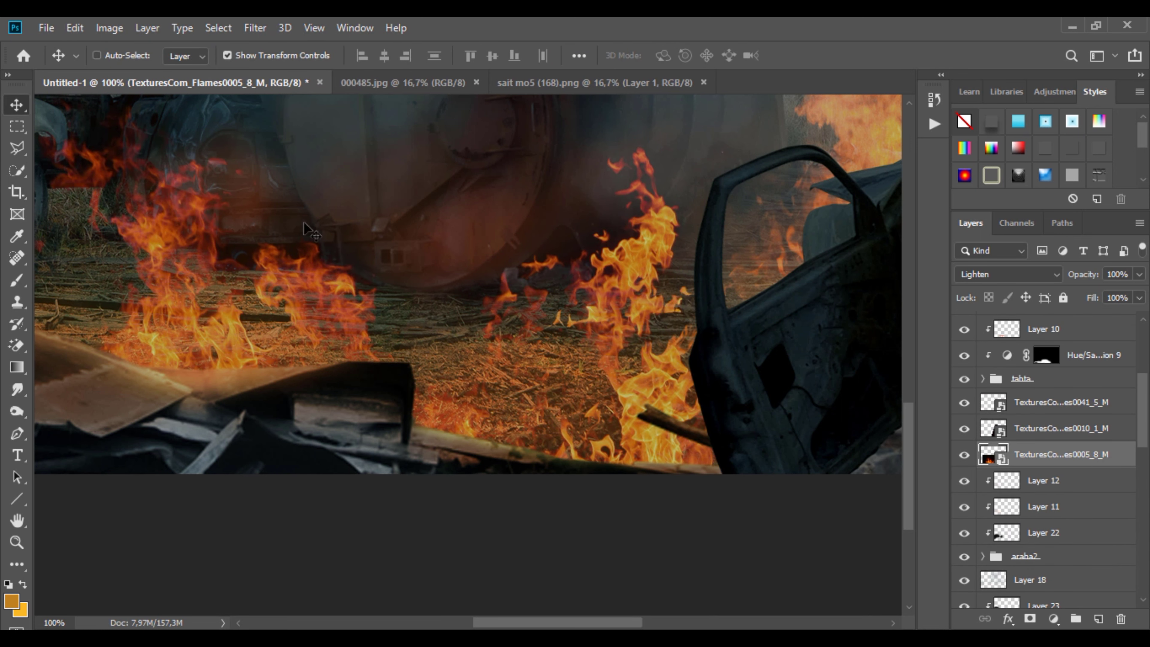
key("m")
scroll(1041, 454, "down", 5)
left_click(1031, 460)
left_click(964, 460)
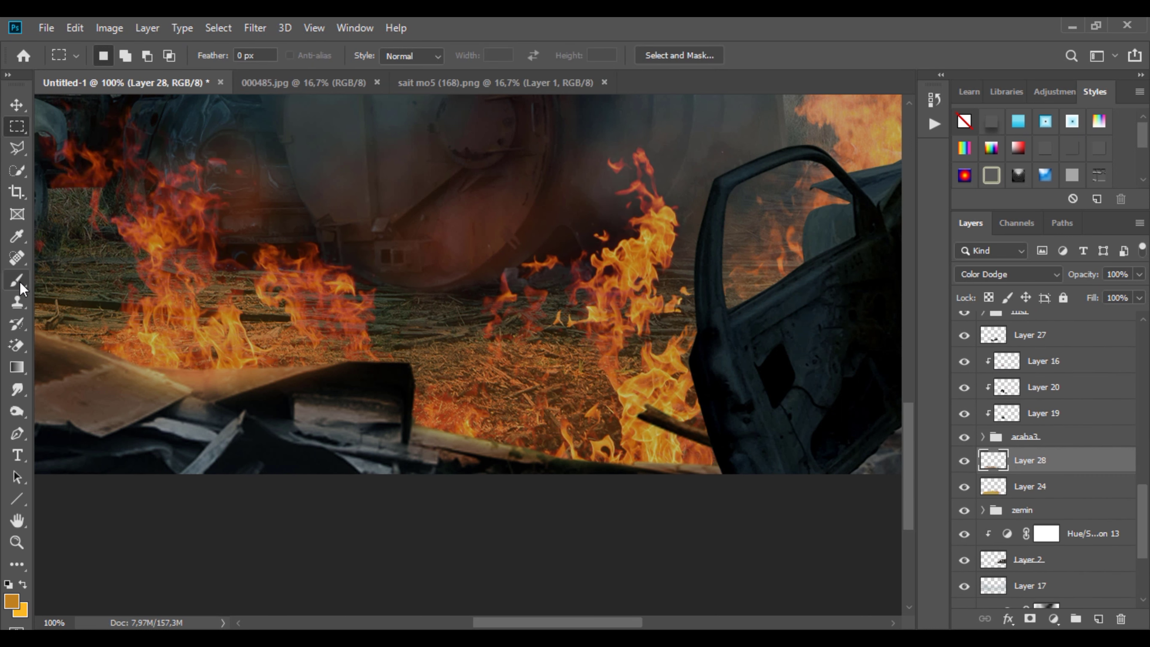
- Brush more orange glow over the foreground flames and lower brush opacity to 33%
key("b")
left_click_drag(521, 436, 749, 383)
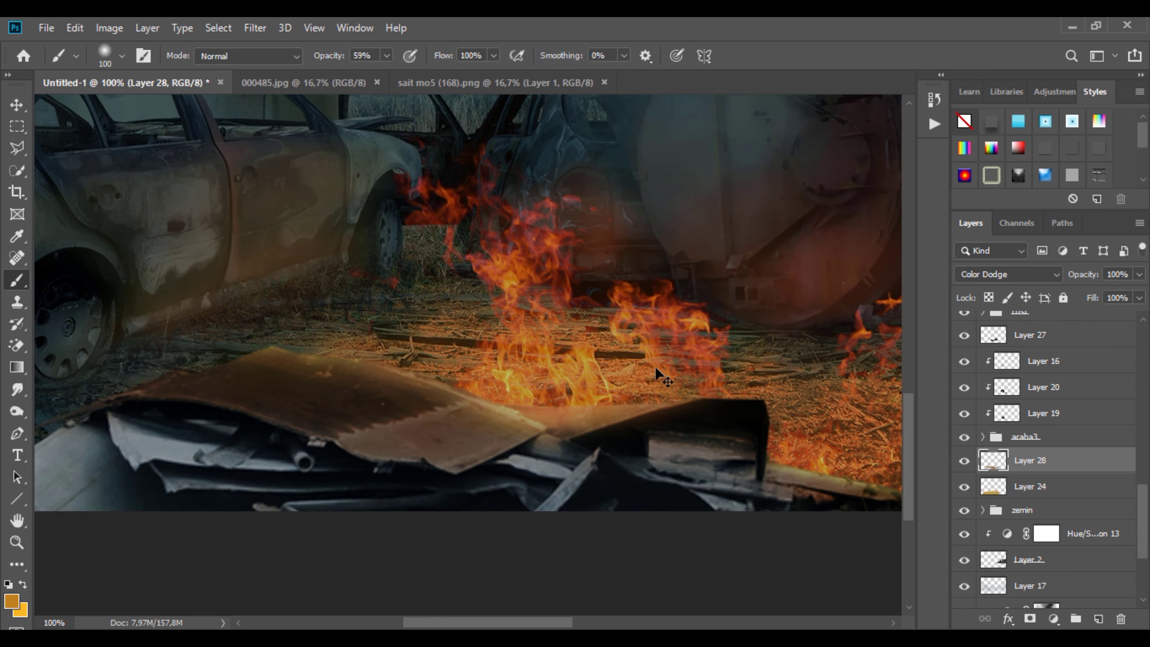
key("3")
key("3")
scroll(1087, 408, "up", 5)
- Add Color Dodge Layer 29 and paint faint 5% orange light along the left car
left_click(1099, 619)
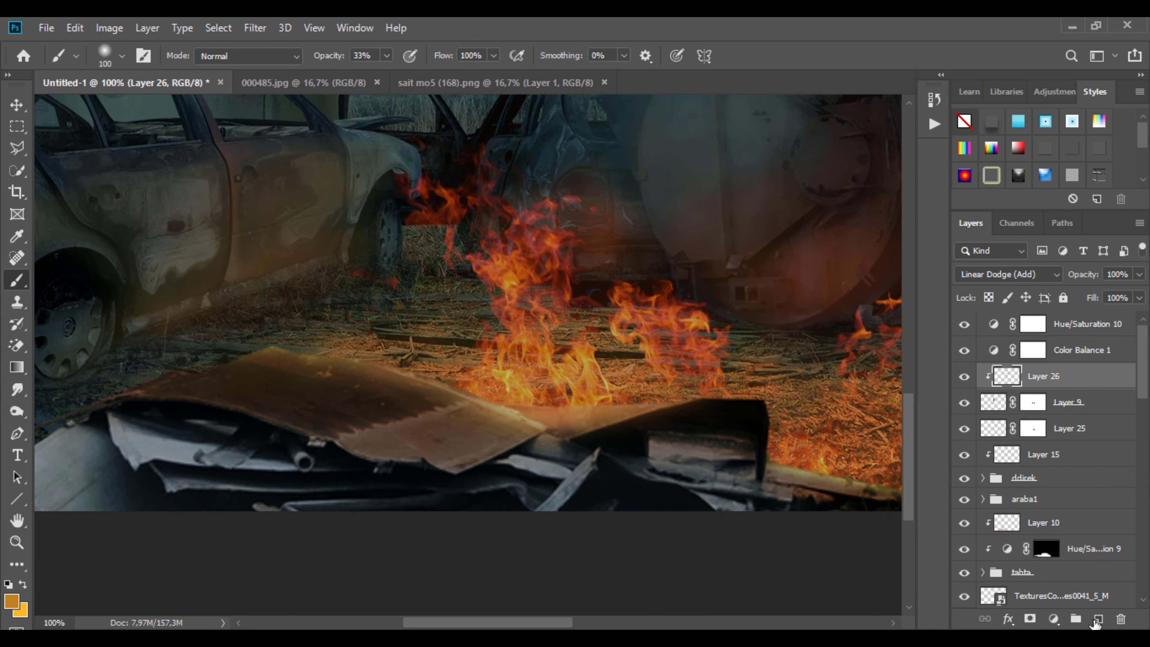
left_click(1008, 274)
left_click(996, 365)
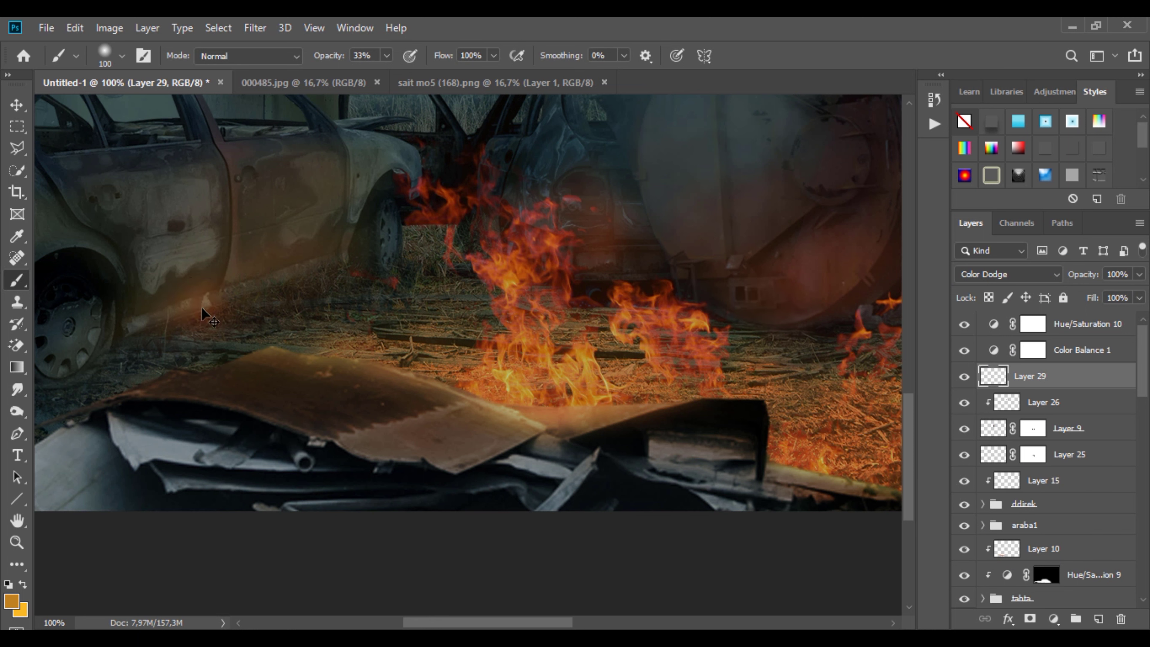
left_click_drag(386, 56, 352, 103)
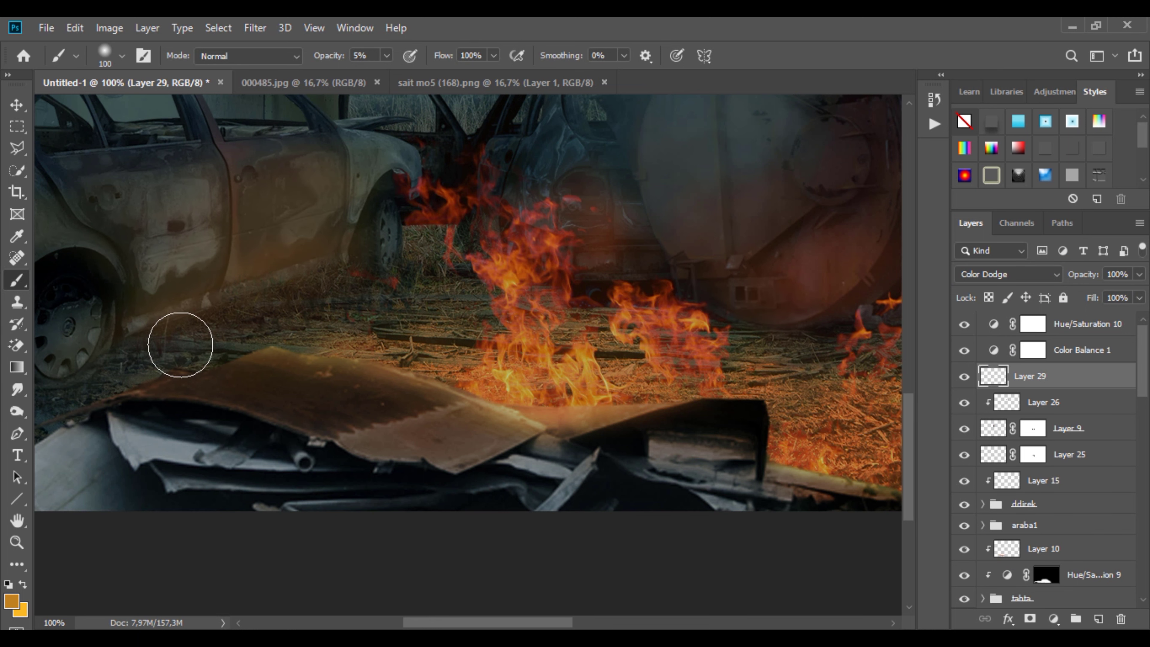
left_click_drag(804, 248, 352, 264)
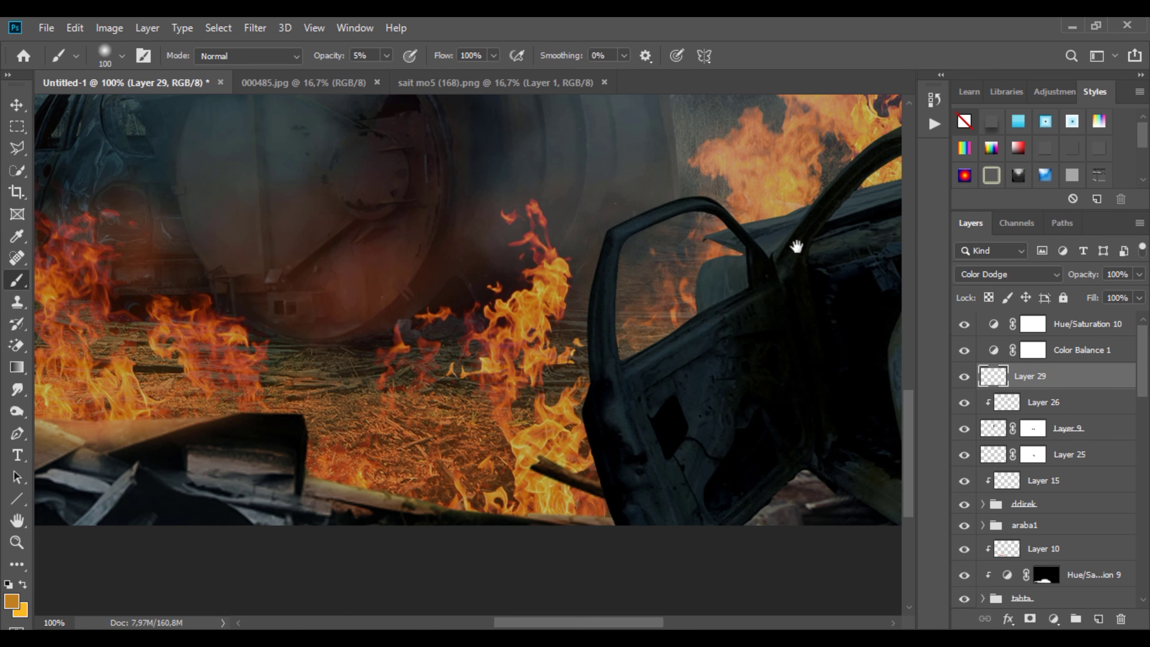
left_click_drag(797, 247, 580, 342)
- On Layer 24 at 70% opacity, paint extra glow under the open car door
key("alt+bracketleft")
key("alt+bracketleft")
key("alt+bracketleft")
key("alt+bracketleft")
key("alt+bracketleft")
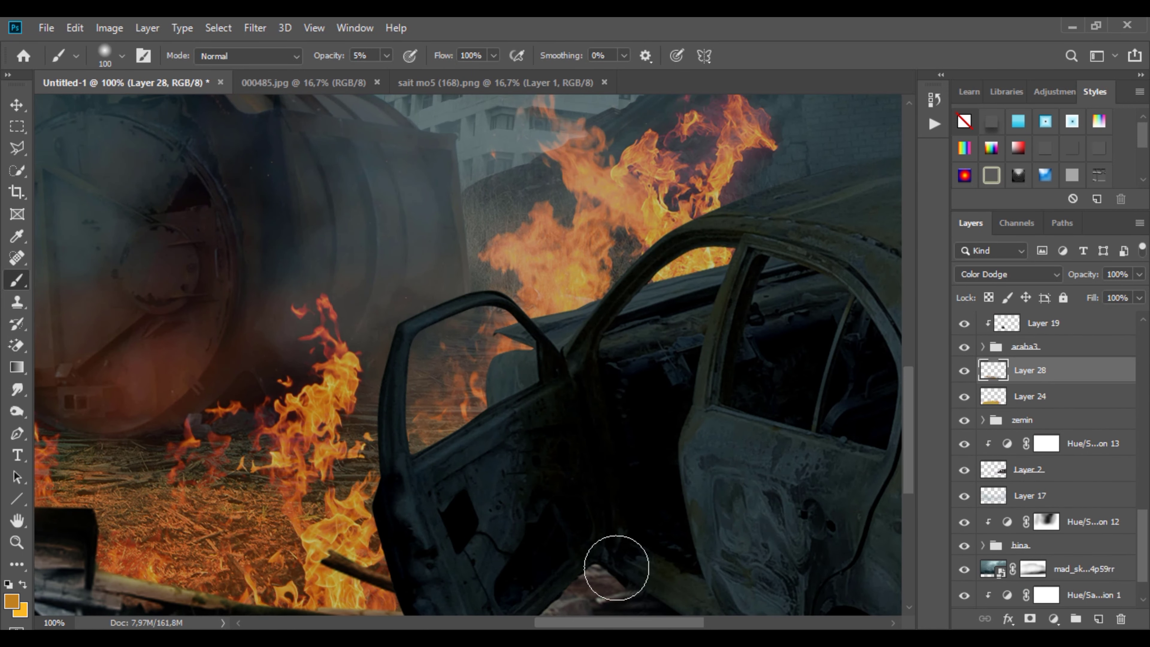
left_click(993, 396)
key("7")
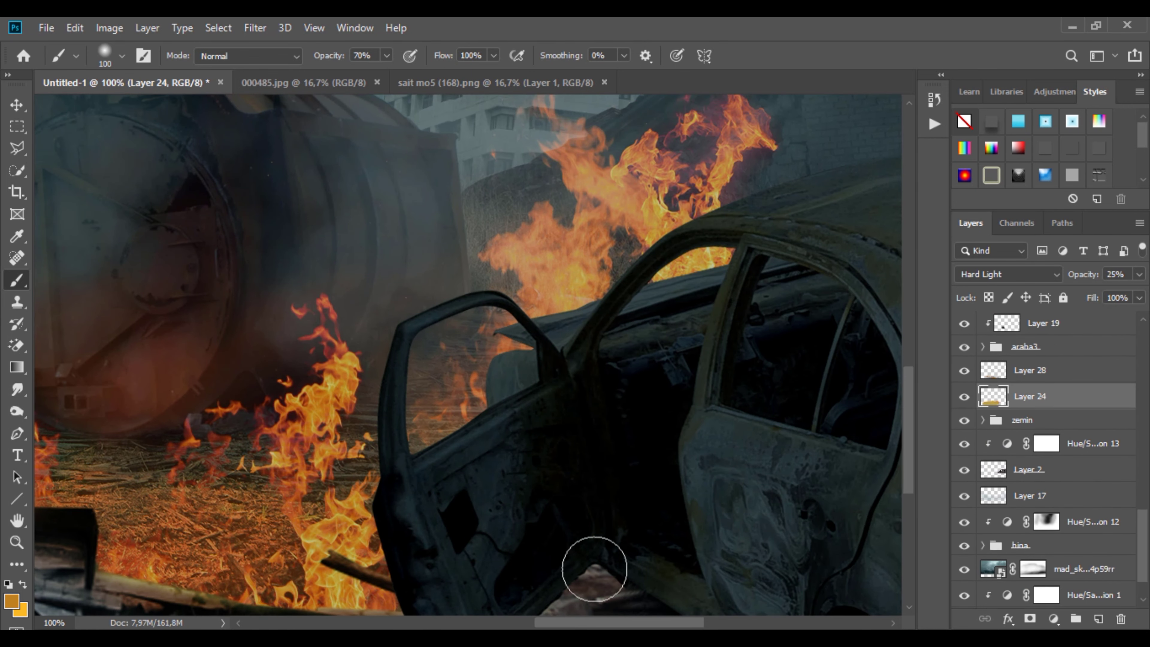
left_click_drag(798, 526, 689, 399)
key("alt+bracketright")
scroll(965, 430, "up", 2)
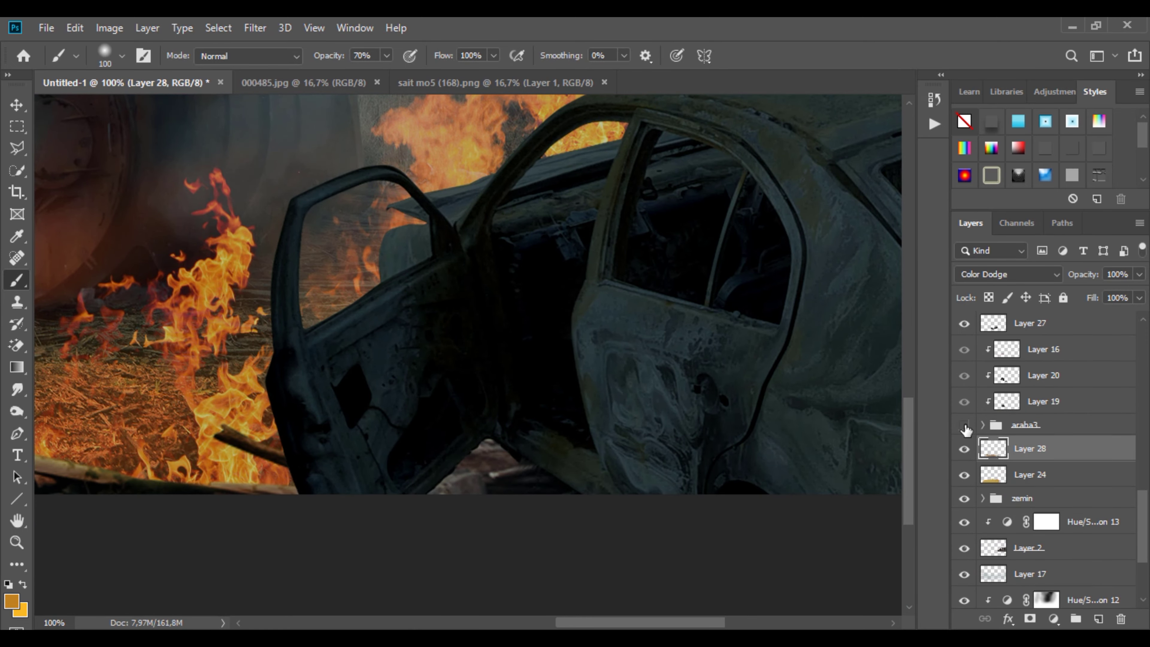
scroll(964, 430, "up", 2)
scroll(995, 445, "up", 2)
scroll(963, 338, "up", 2)
scroll(1019, 430, "down", 2)
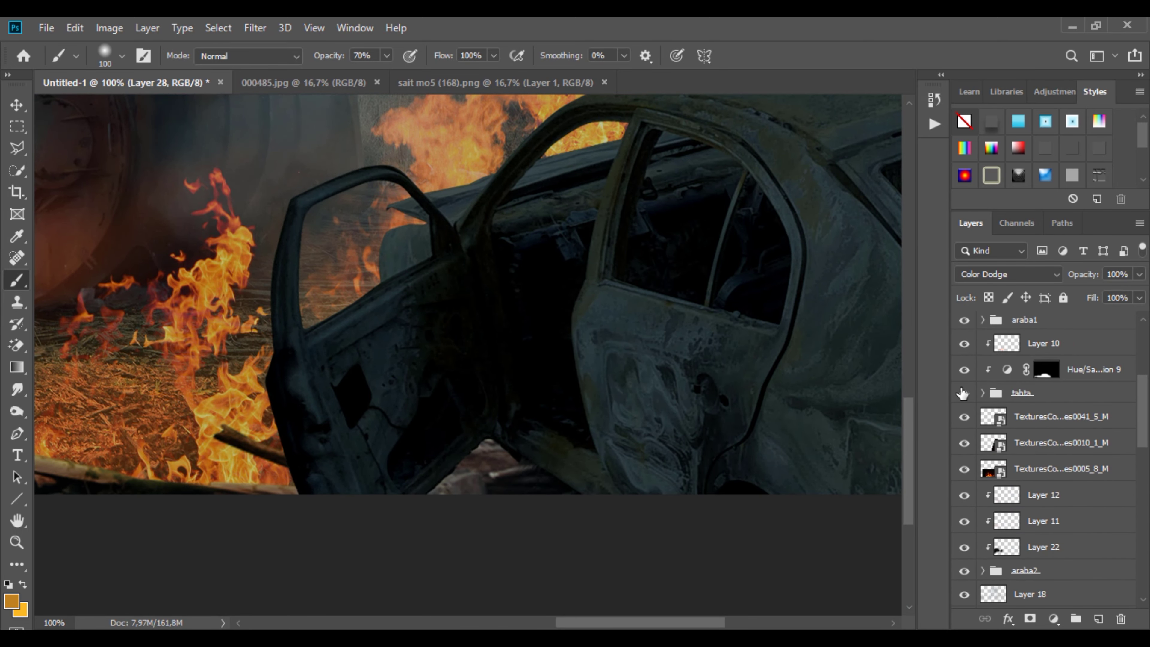
- Add Color Dodge Layer 30 above the car group and set a 48 px brush at 39% opacity
left_click(1032, 399)
left_click(1010, 274)
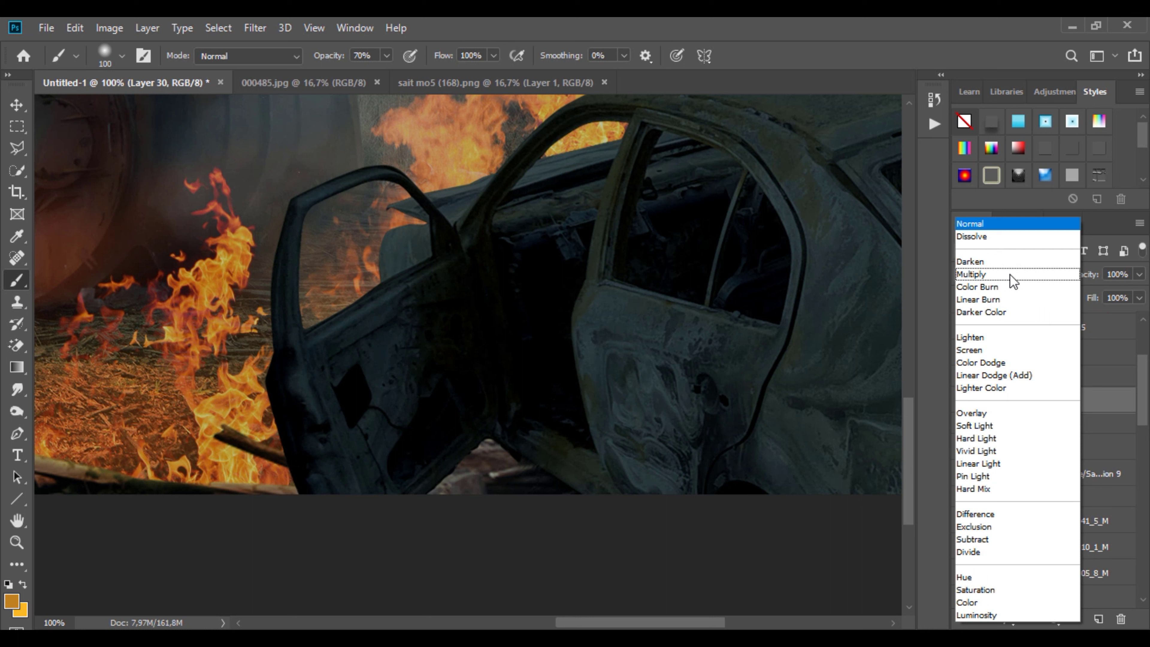
left_click(999, 362)
scroll(445, 348, "up", 5)
left_click_drag(445, 348, 362, 408)
right_click(518, 365)
key("Escape")
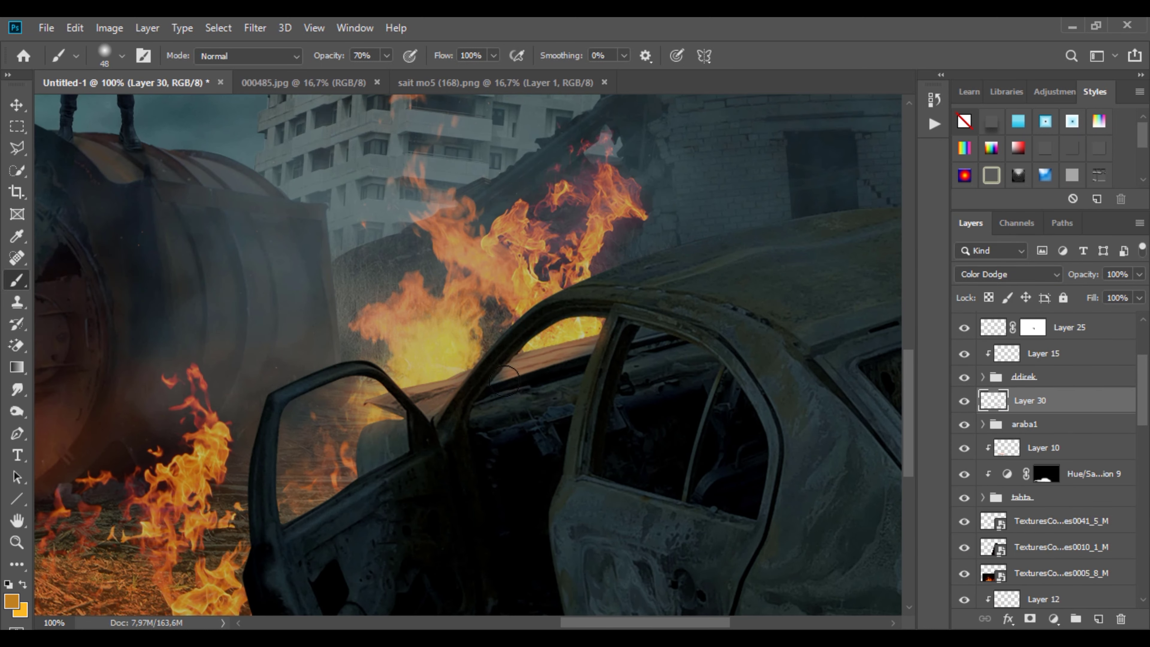
key("3")
key("9")
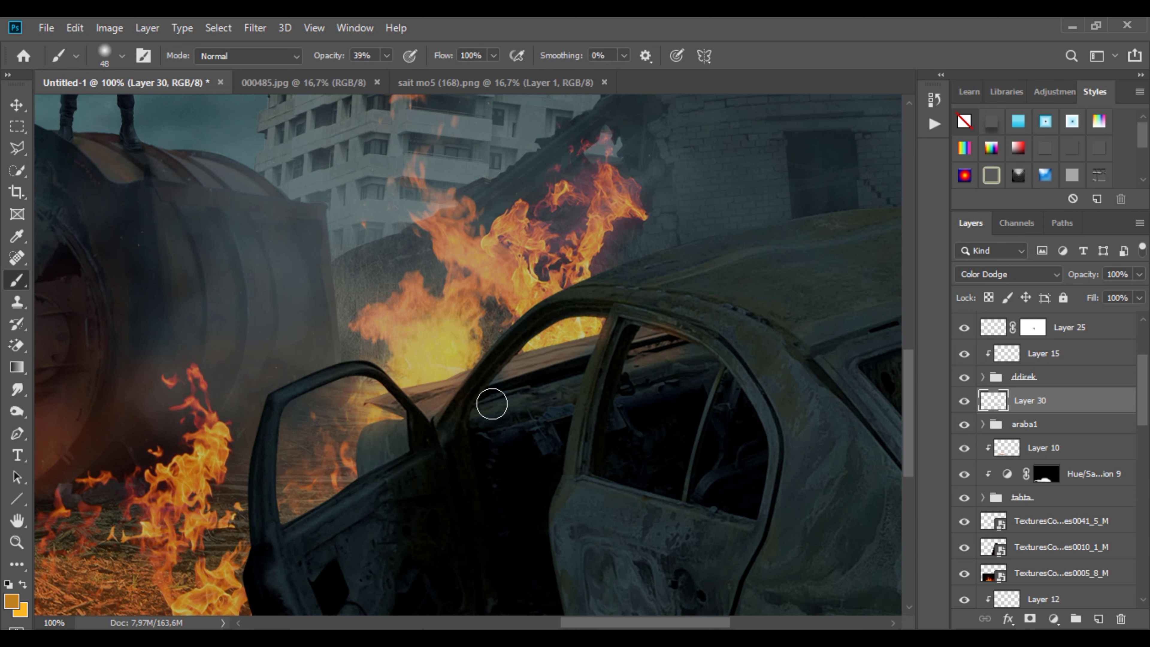
- Paint orange glow along the door edges and clip Layer 30 to the araba1 car group
left_click_drag(492, 404, 575, 349)
mouse_move(362, 453)
left_mouse_down()
mouse_move(395, 439)
mouse_move(500, 293)
left_mouse_up()
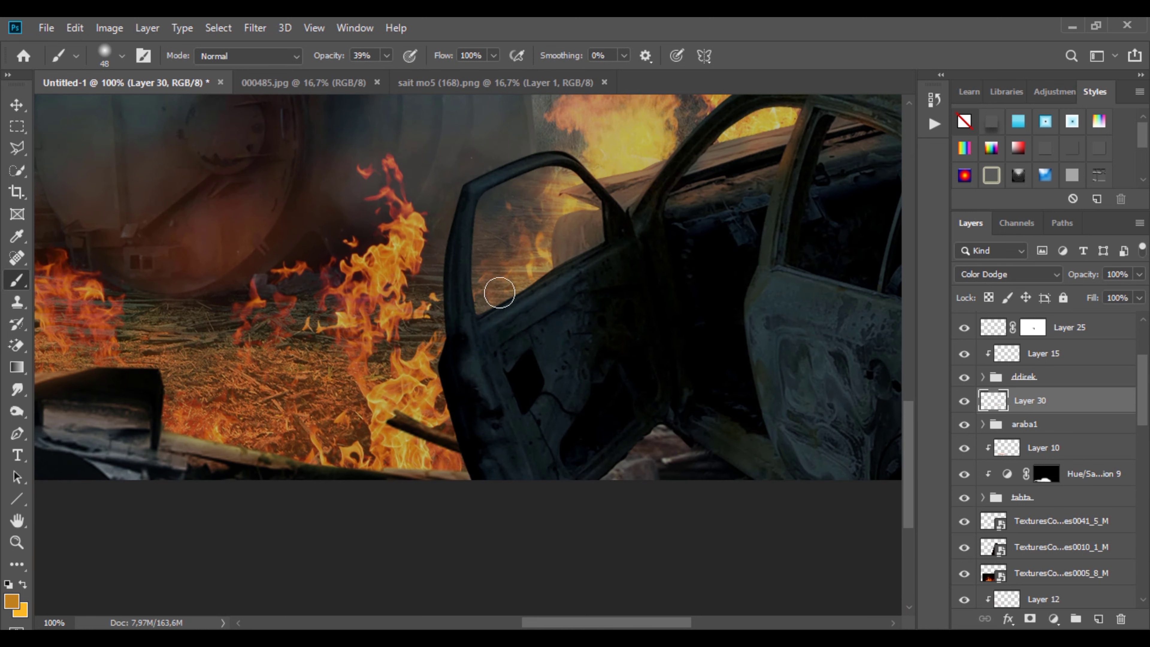
left_click_drag(477, 334, 478, 350)
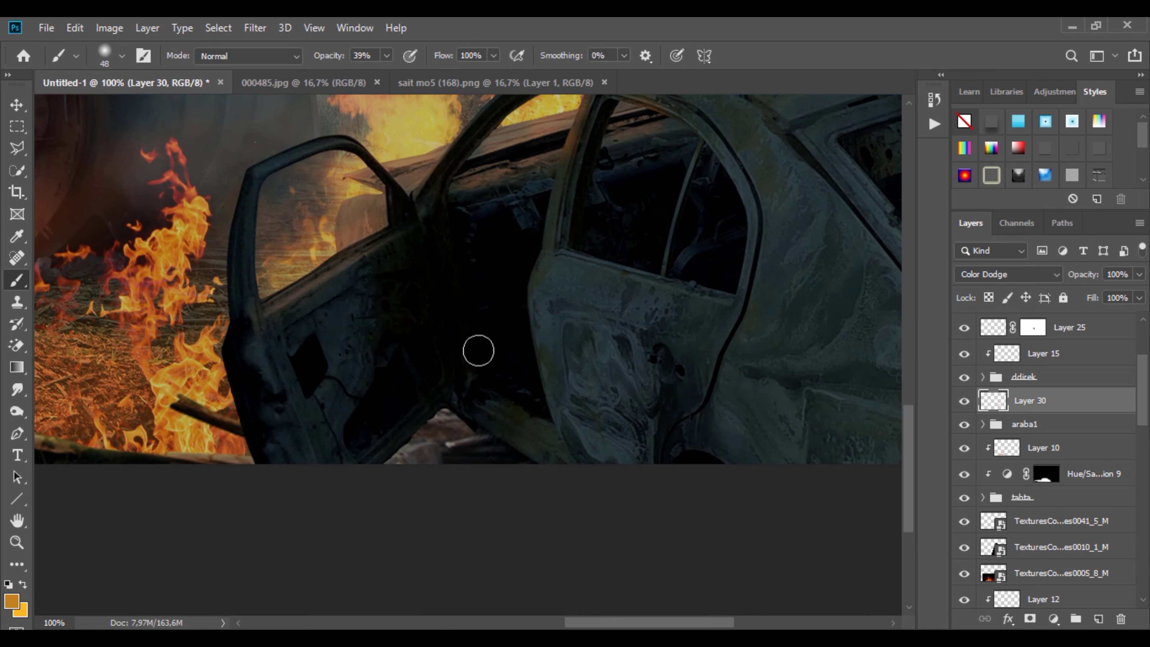
right_click(478, 350)
key("Escape")
right_click(1060, 401)
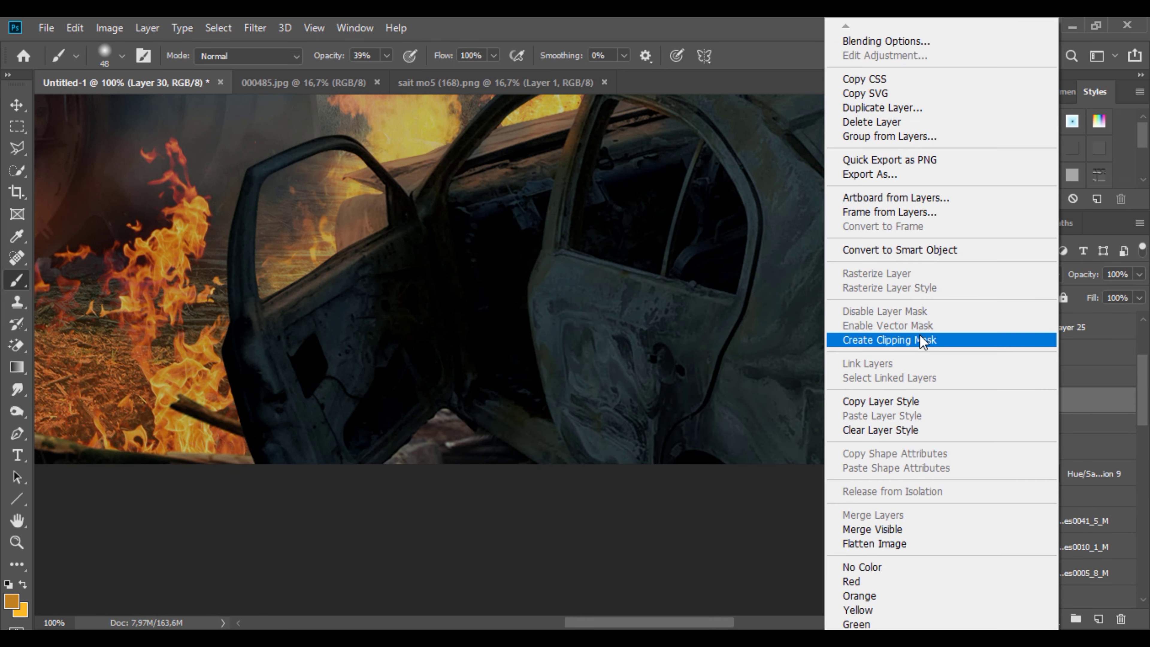
left_click(889, 340)
- Zoom out and target the Hue/Saturation 9 adjustment's mask
scroll(310, 192, "up", 2)
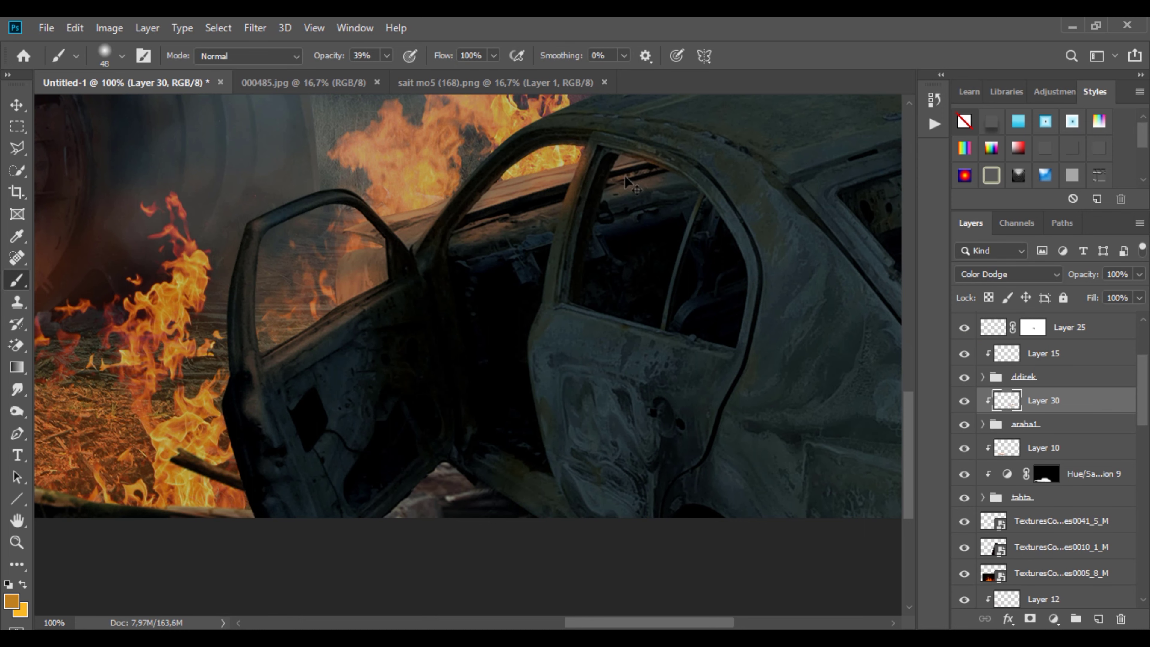
key("ctrl+minus")
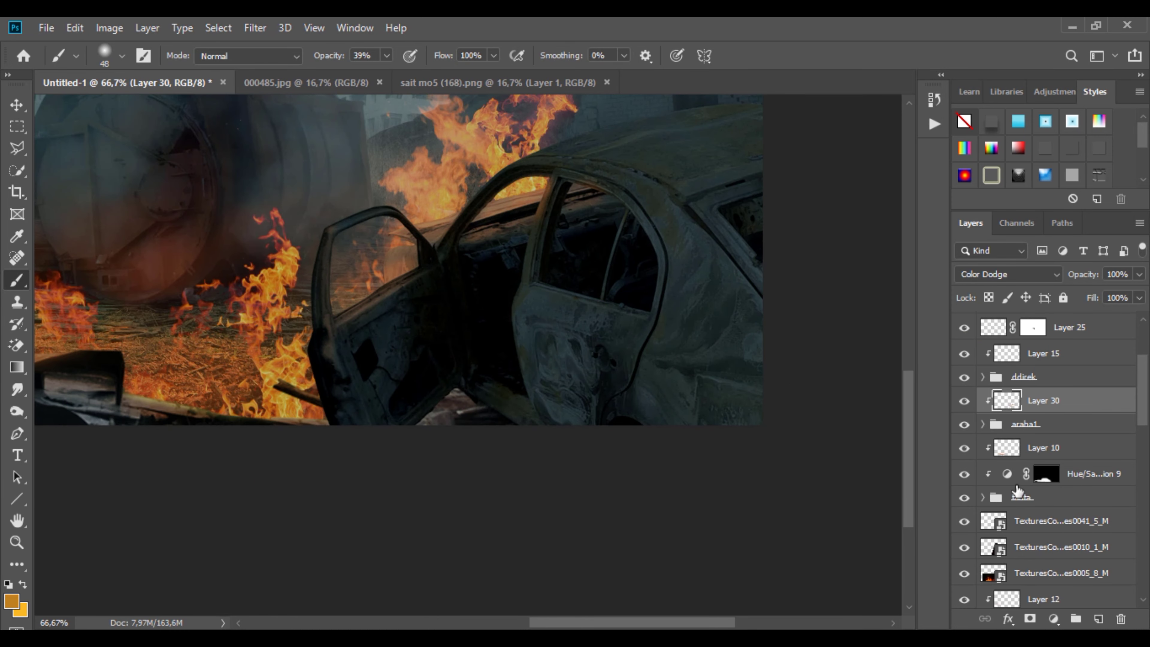
left_click(1016, 492)
left_click(1046, 473)
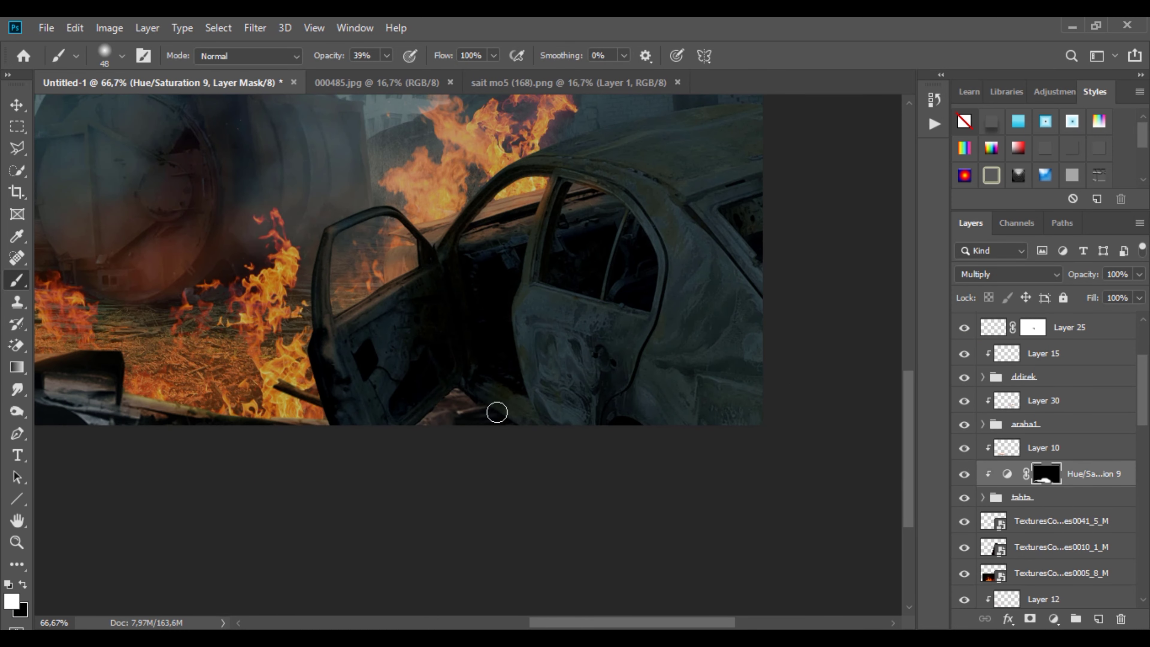
- Select Layer 10, set a 155 px brush, and scroll out to view the whole composite
key("alt+bracketright")
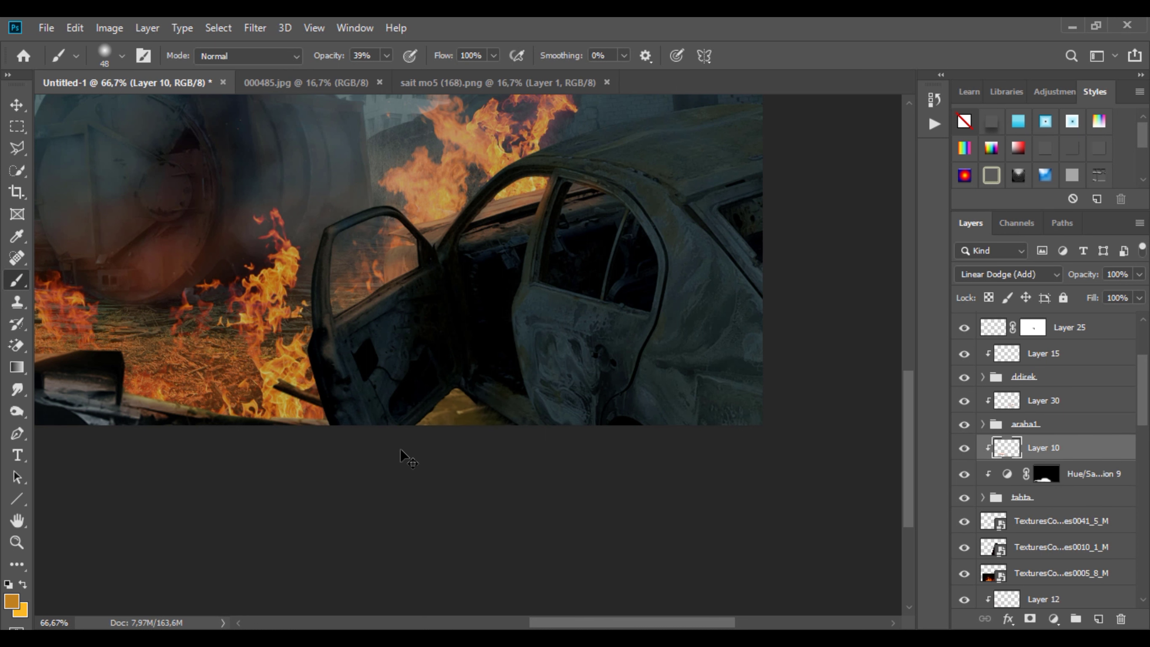
right_click(457, 244)
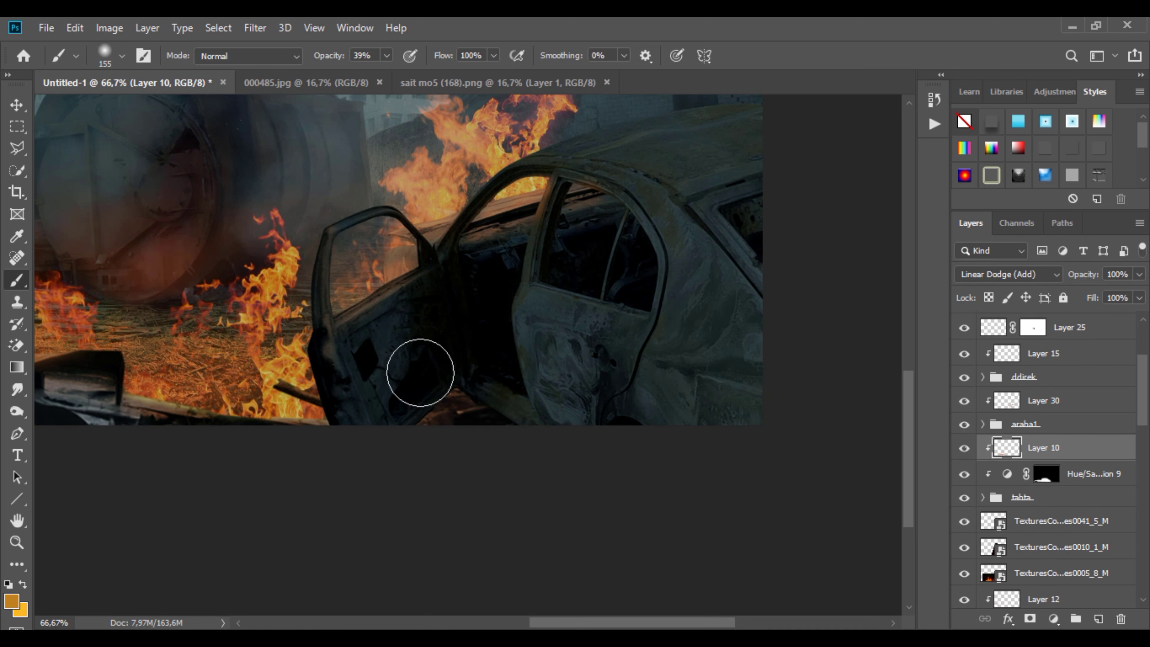
scroll(1002, 423, "up", 3)
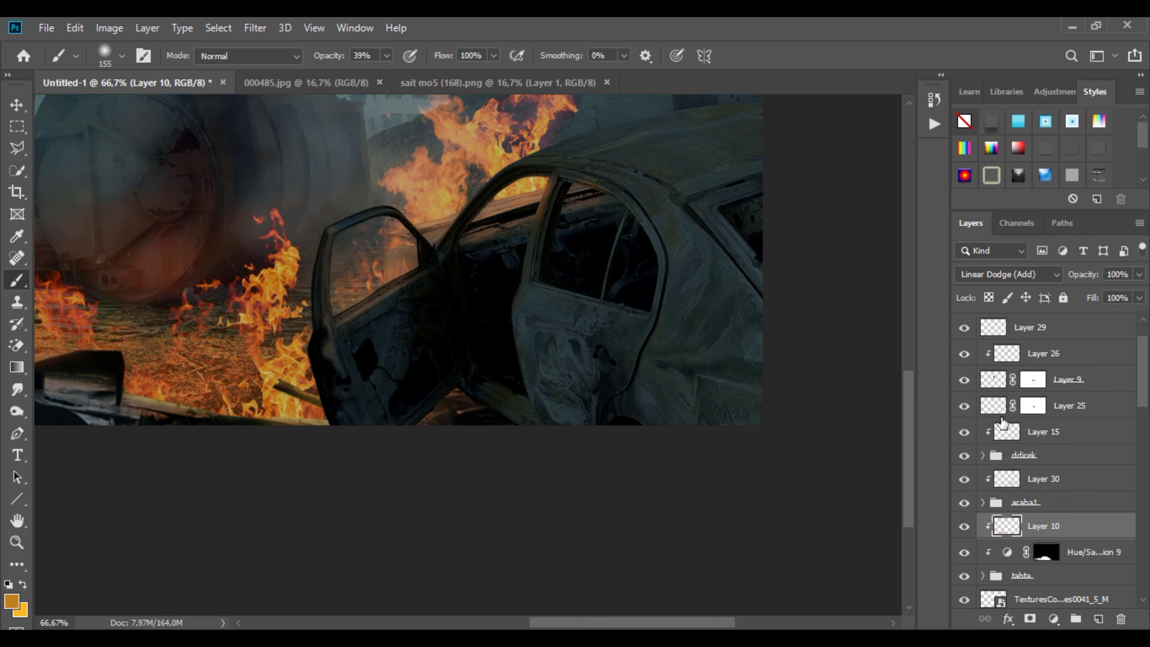
scroll(1002, 422, "up", 2)
scroll(403, 363, "down", 3)
scroll(397, 385, "down", 1)
scroll(397, 384, "up", 1)
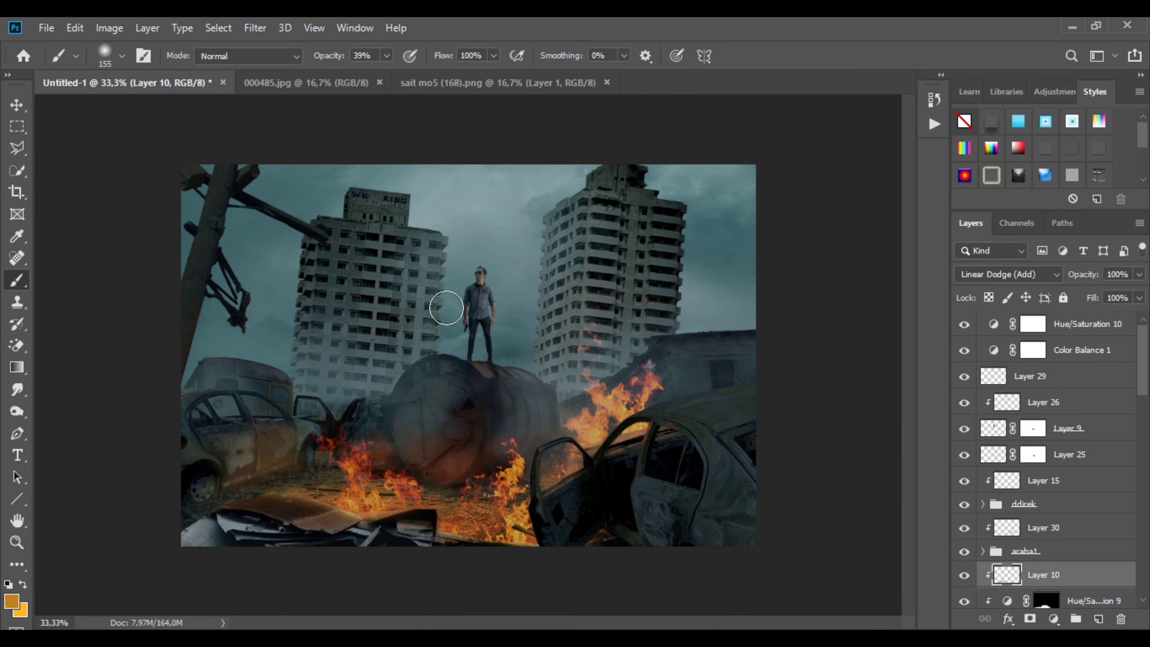
scroll(468, 359, "down", 1)
scroll(583, 303, "up", 1)
- Add a Color Lookup adjustment above Hue/Saturation 10 and try the HorrorBlue look
left_click(1089, 325)
left_click(1055, 618)
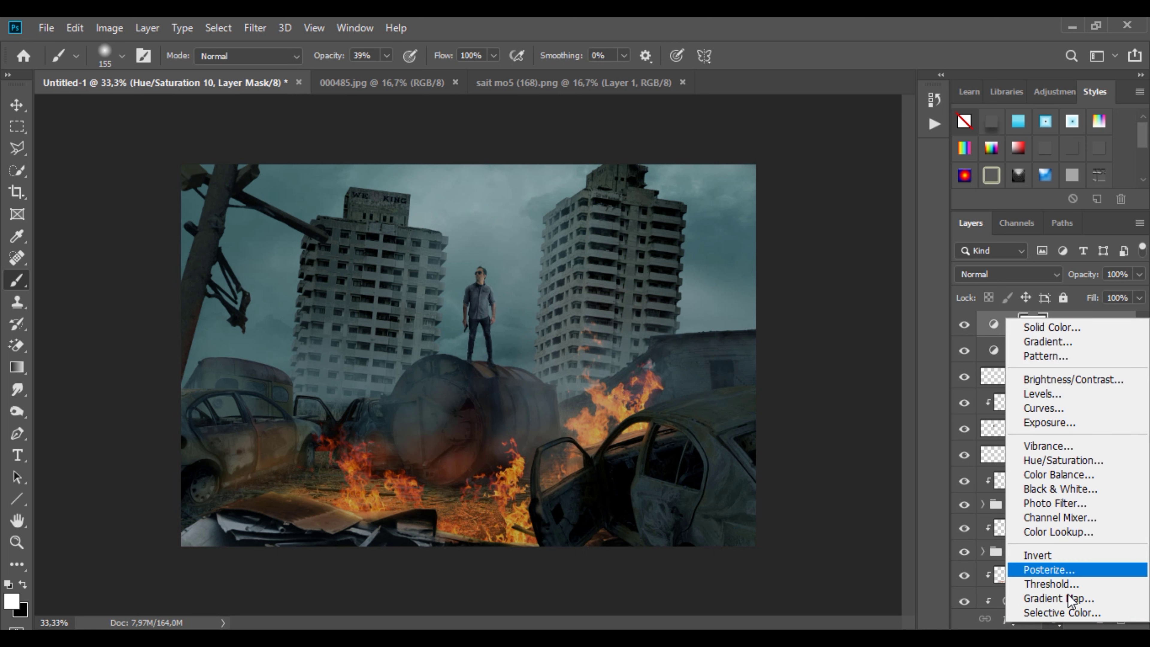
left_click(1058, 532)
left_click(392, 314)
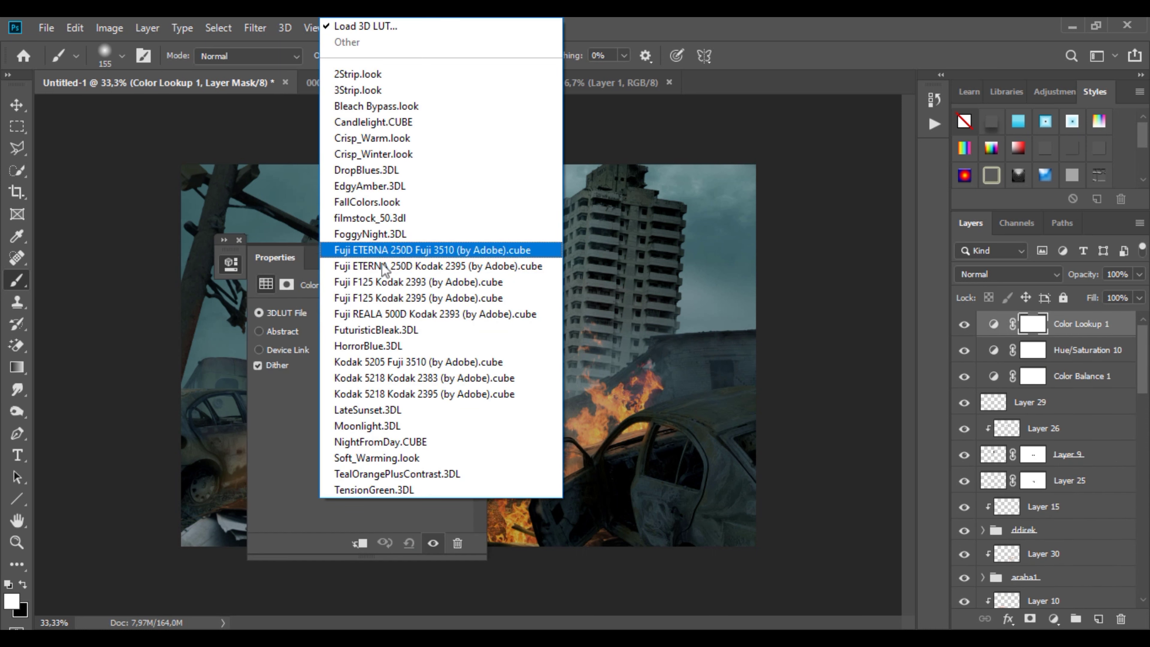
left_click(384, 237)
left_click(381, 315)
left_click(382, 348)
- Switch the look to NightFromDay.CUBE and blend the lookup layer in Overlay mode
left_click_drag(363, 258, 756, 248)
left_click(786, 304)
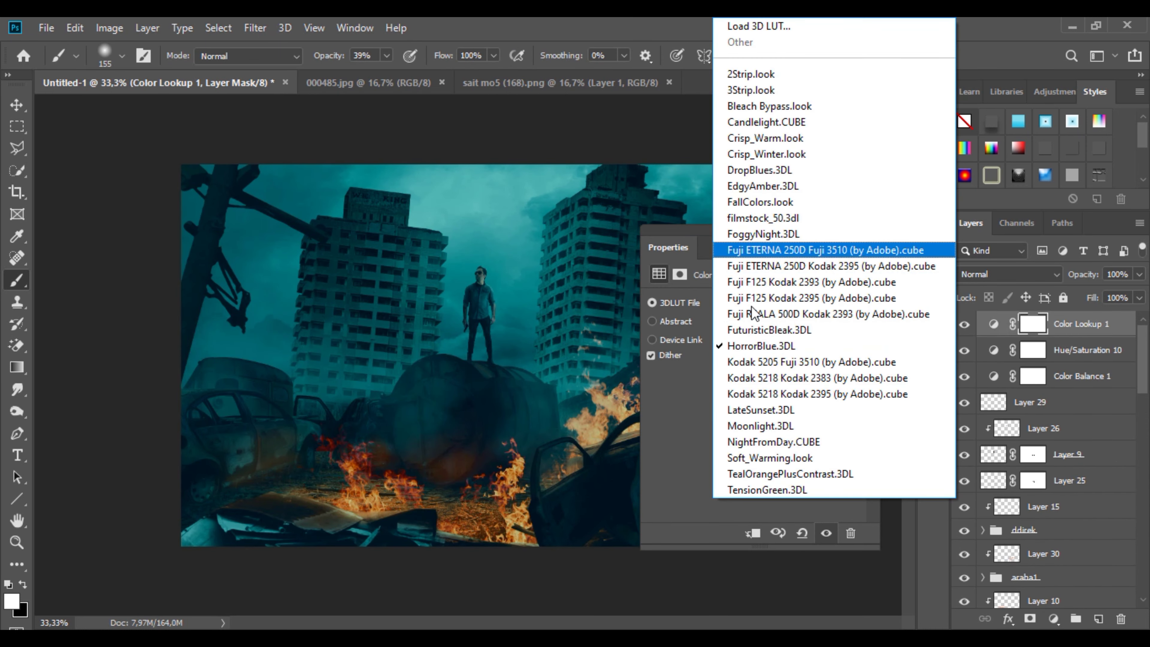
left_click(765, 442)
left_click(857, 231)
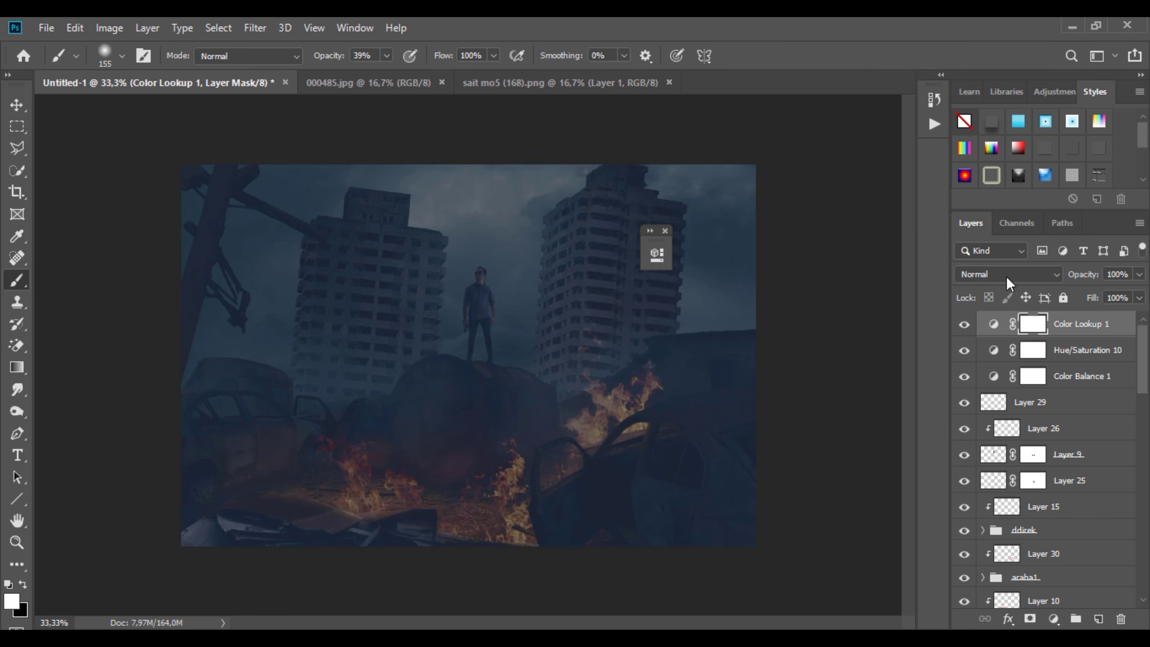
left_click(1008, 274)
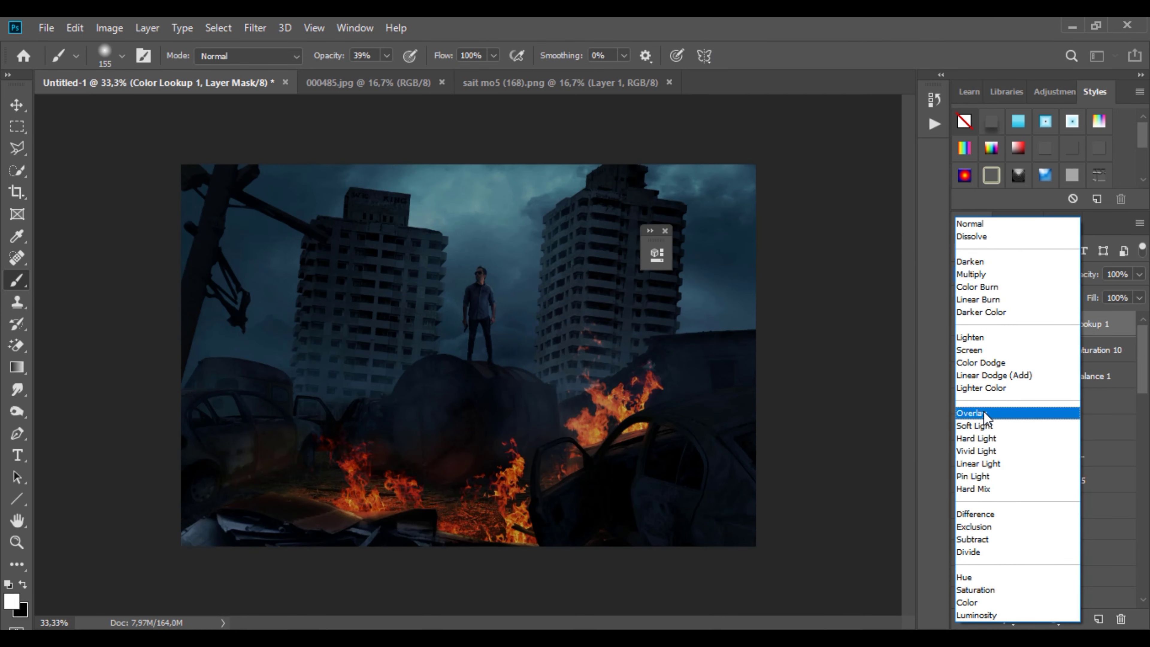
left_click(983, 412)
- Paint black at 19% on the Color Lookup mask to ease the grade in the sky
right_click(675, 277)
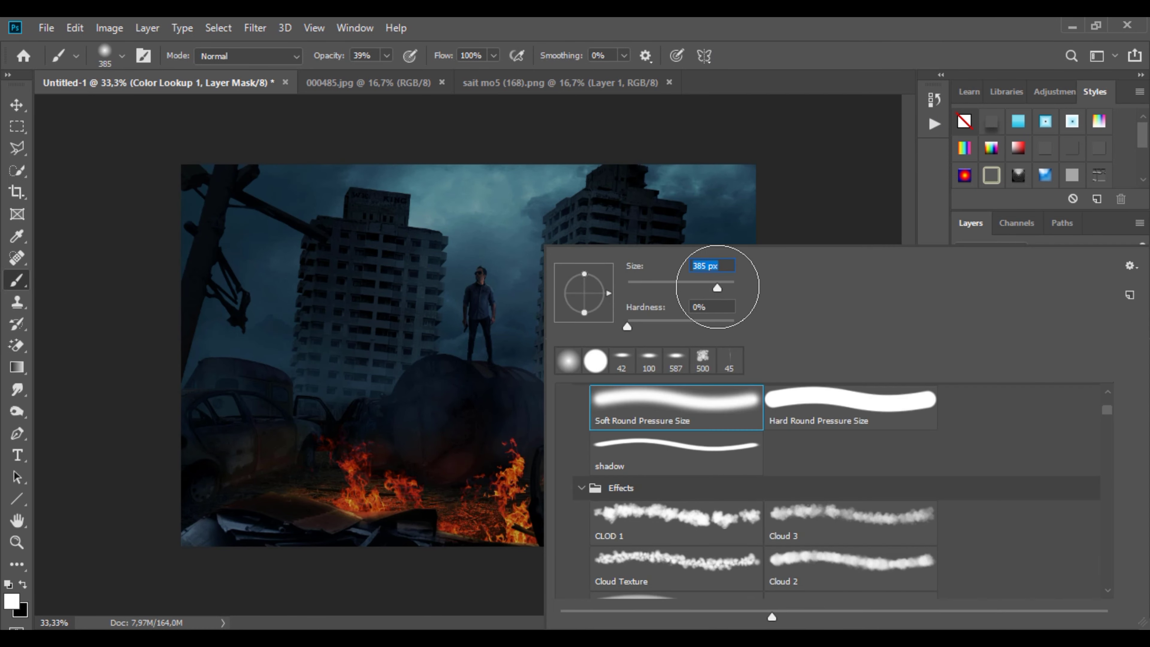
left_click(386, 55)
left_click(503, 296)
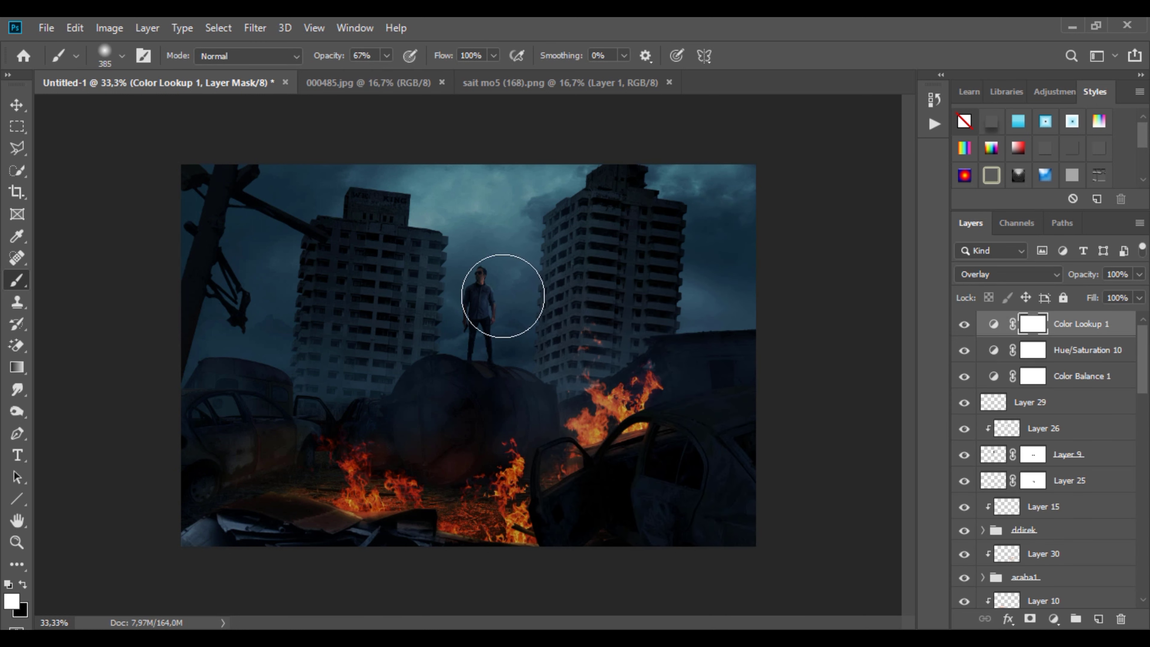
key("x")
key("1")
key("9")
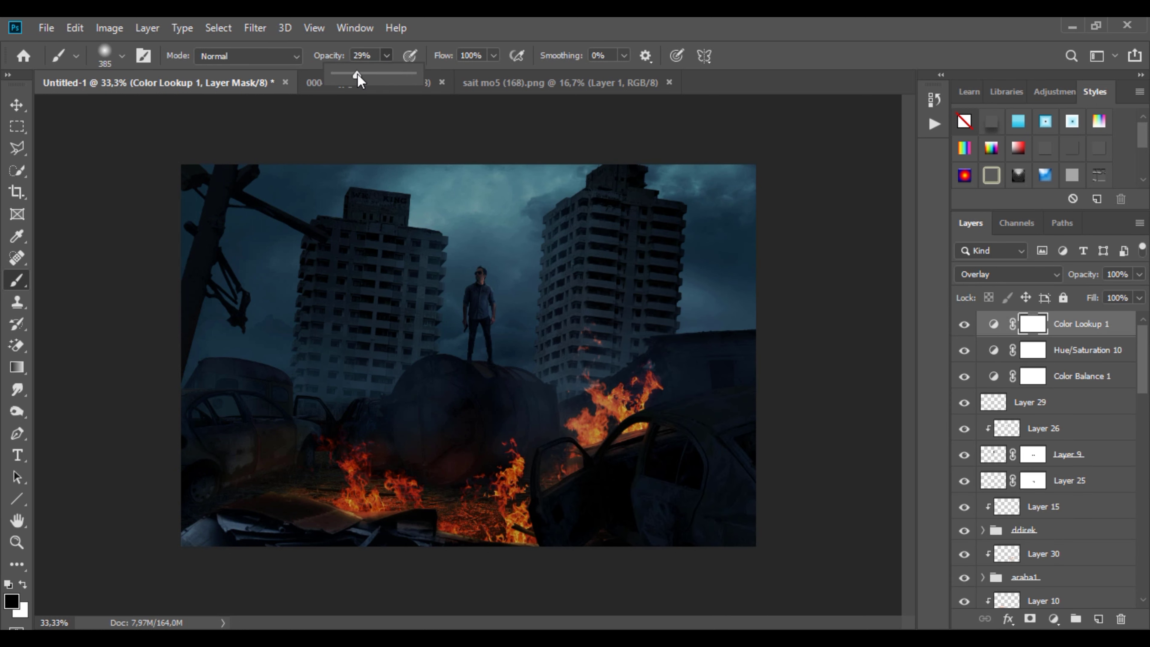
left_click_drag(466, 219, 469, 317)
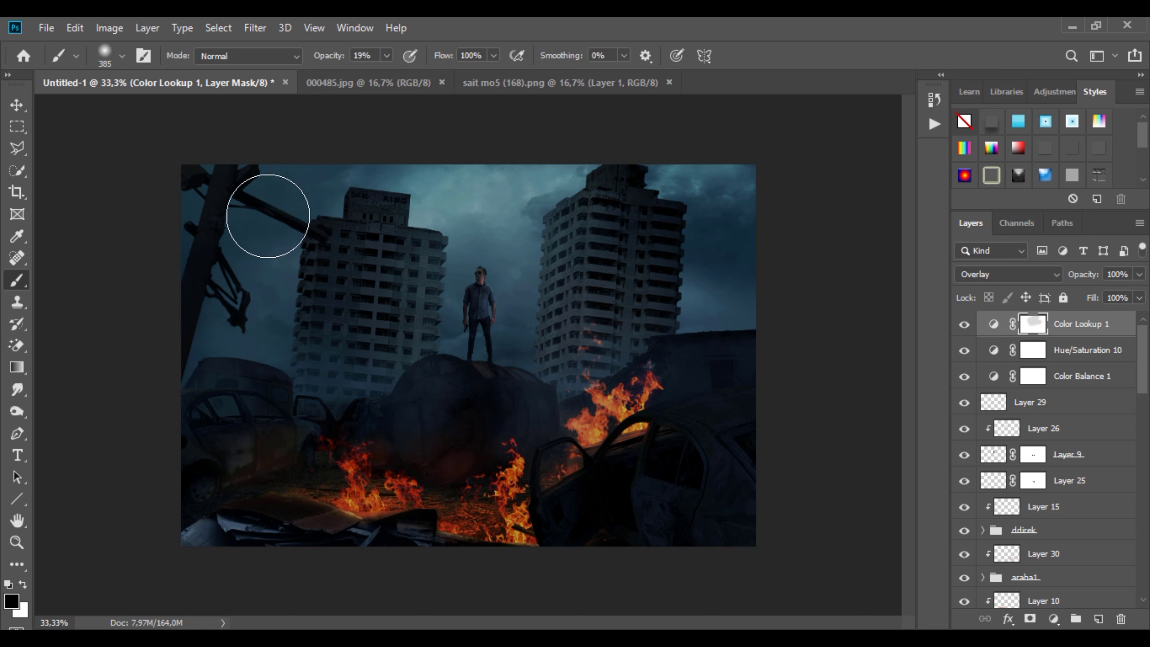
left_click_drag(675, 177, 655, 323)
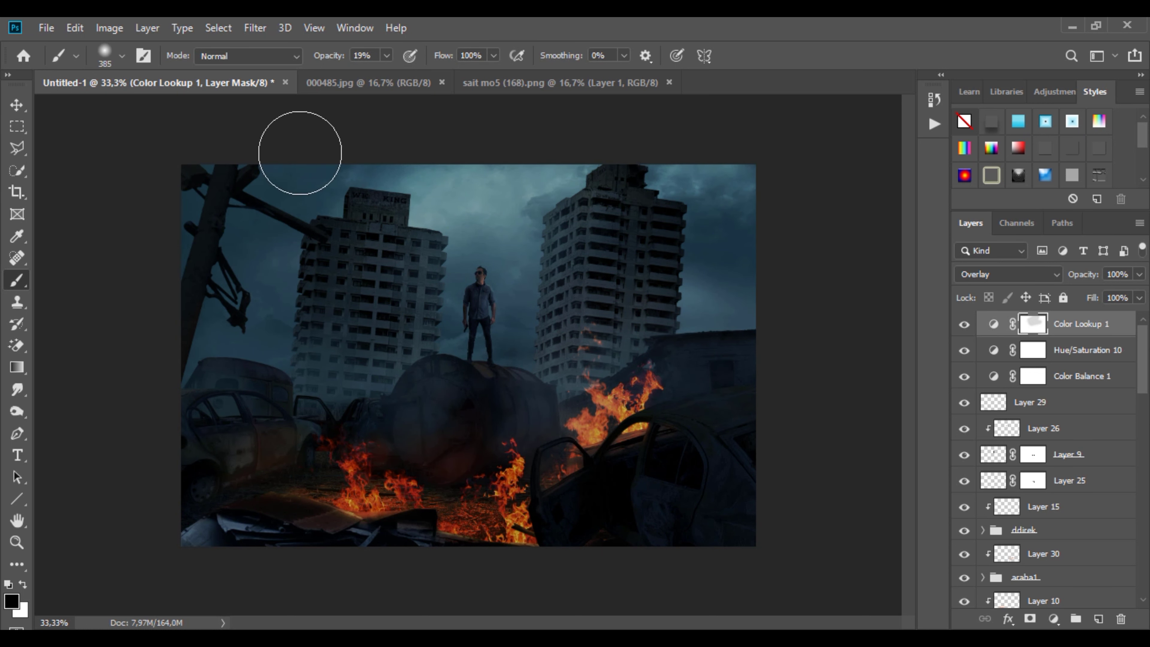
left_click(965, 323)
left_click(965, 323)
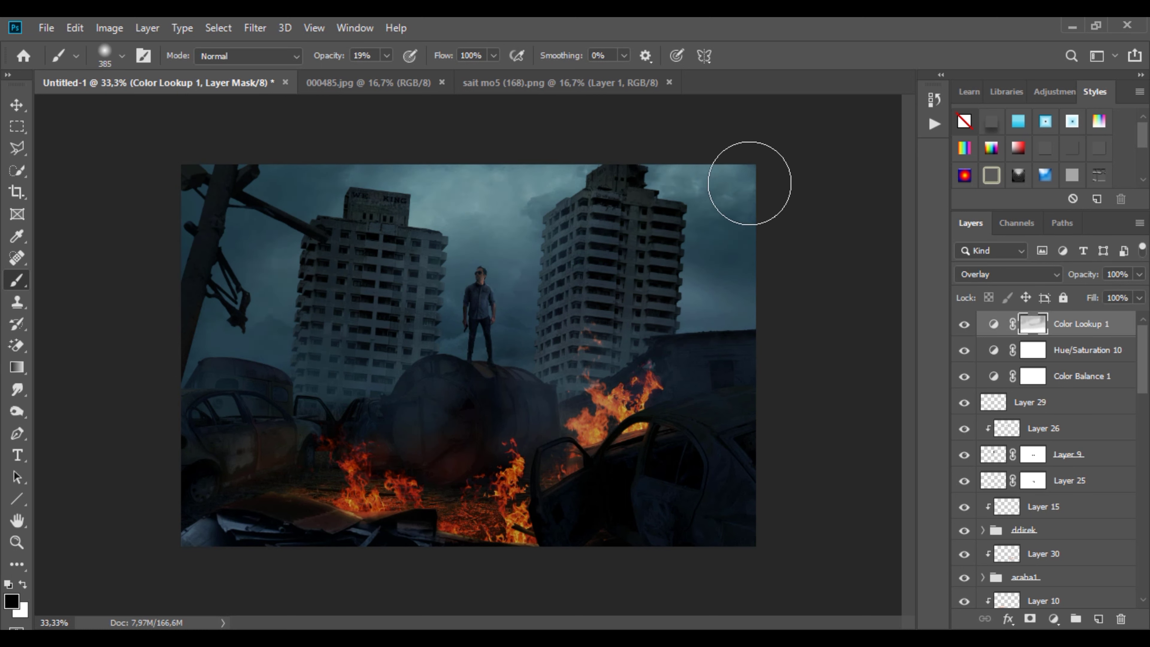
- Paint white on the mad_sky mask to reveal dark mountains behind the man and right tower
key("x")
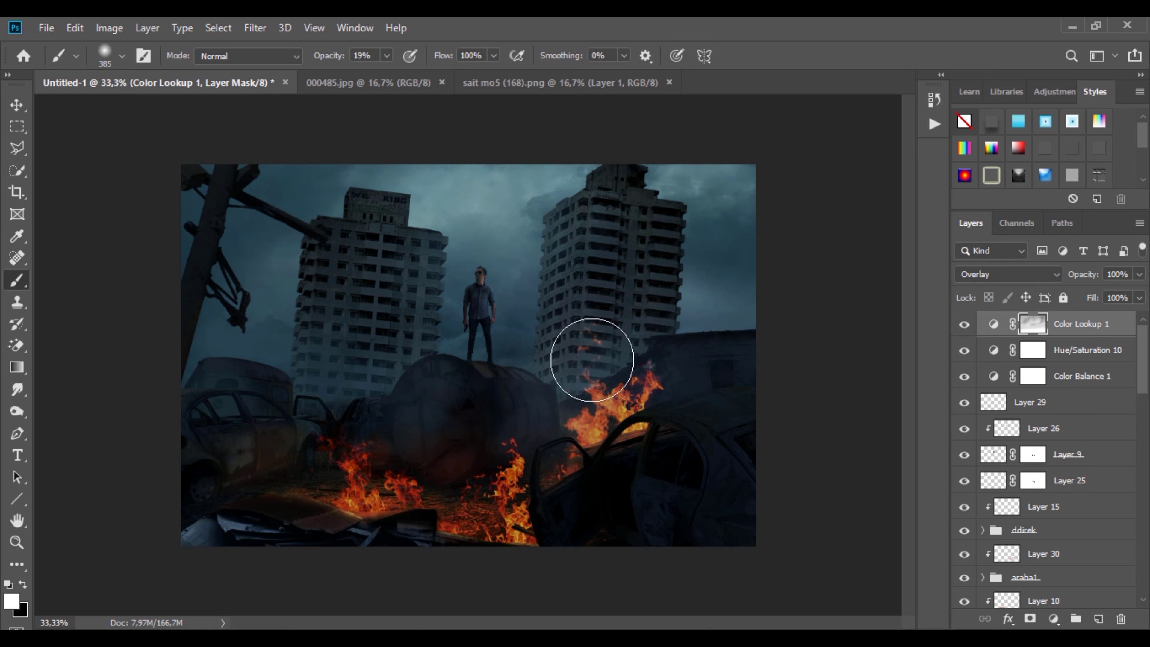
scroll(1041, 453, "down", 5)
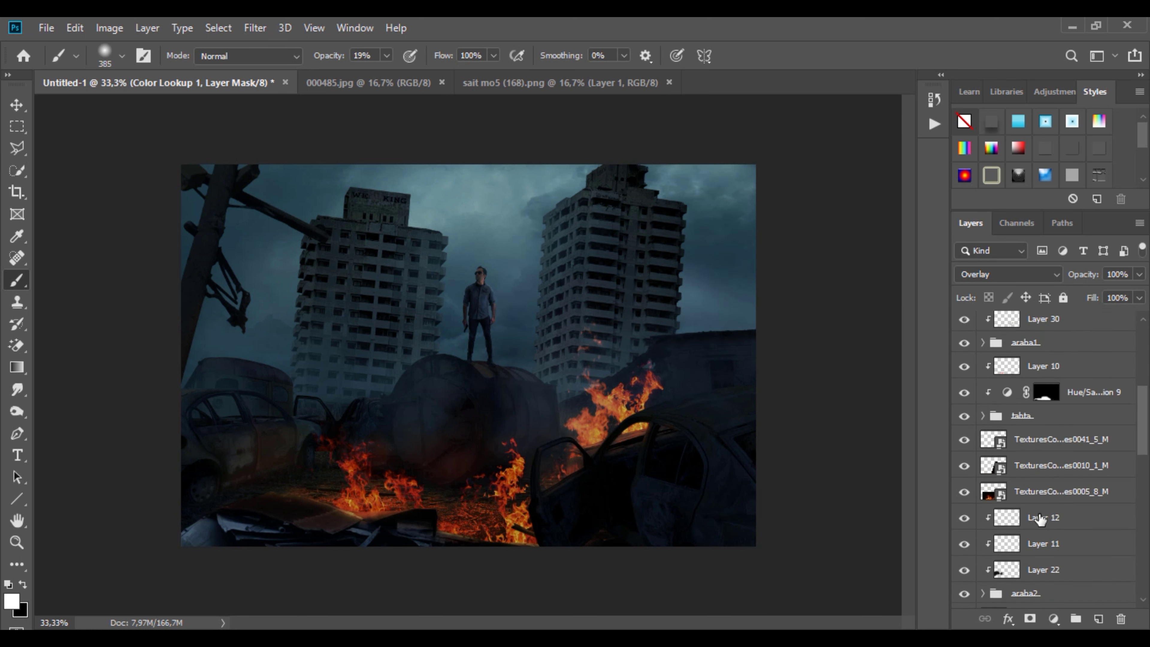
scroll(1042, 453, "down", 5)
left_click(1085, 516)
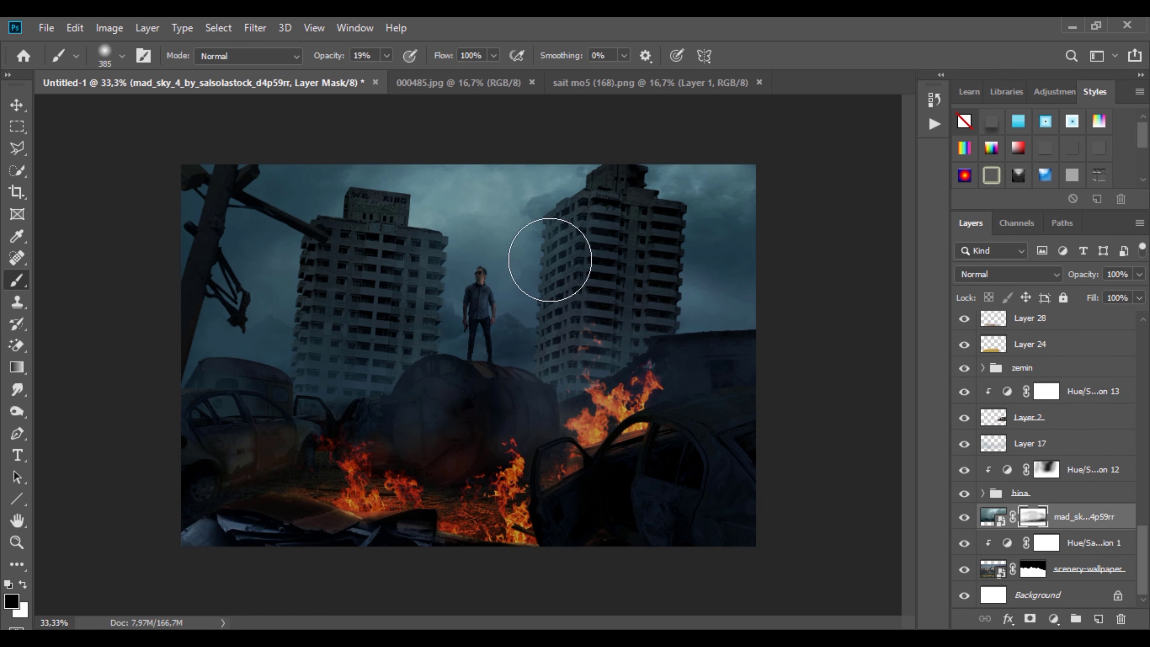
left_click_drag(547, 257, 452, 354)
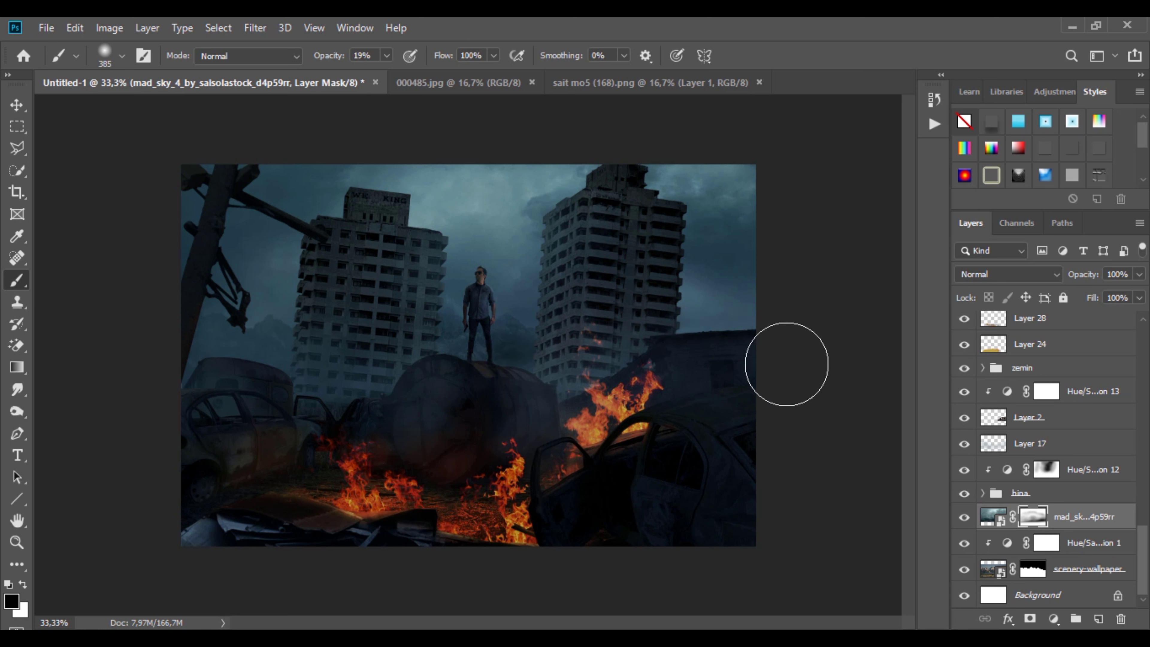
mouse_move(785, 363)
left_mouse_down()
mouse_move(660, 351)
mouse_move(766, 265)
mouse_move(694, 230)
mouse_move(715, 263)
left_mouse_up()
- Target the scenery-wallpaper mask with black at 100% opacity and reselect Color Lookup 1
left_click(22, 584)
left_click(1033, 569)
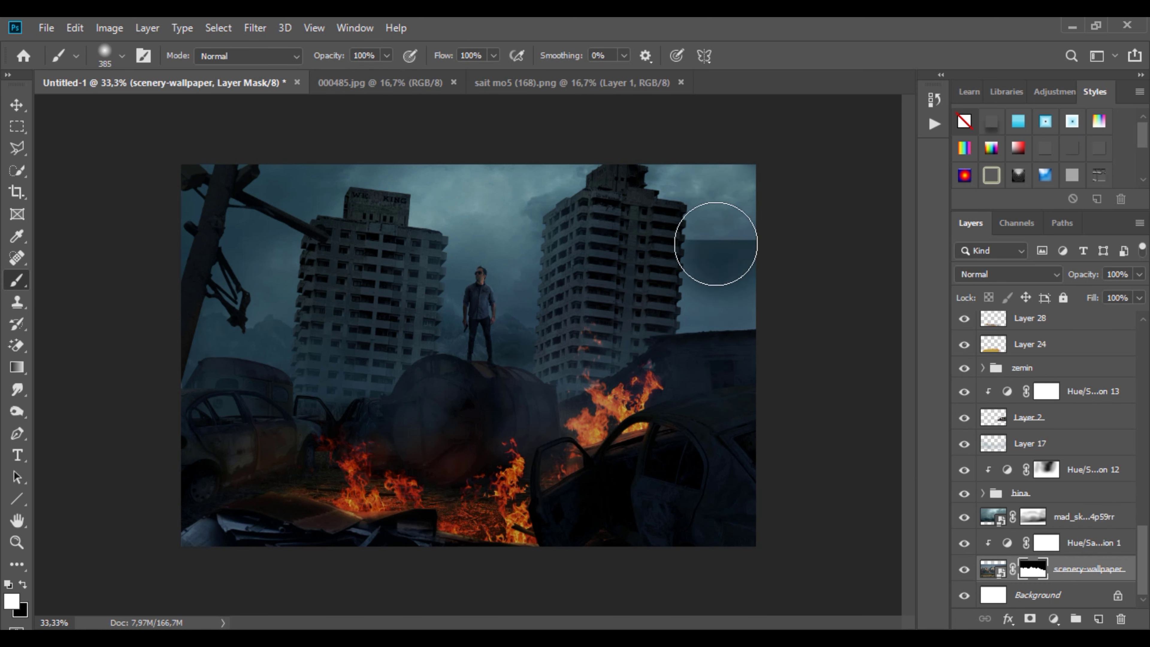
key("x")
key("0")
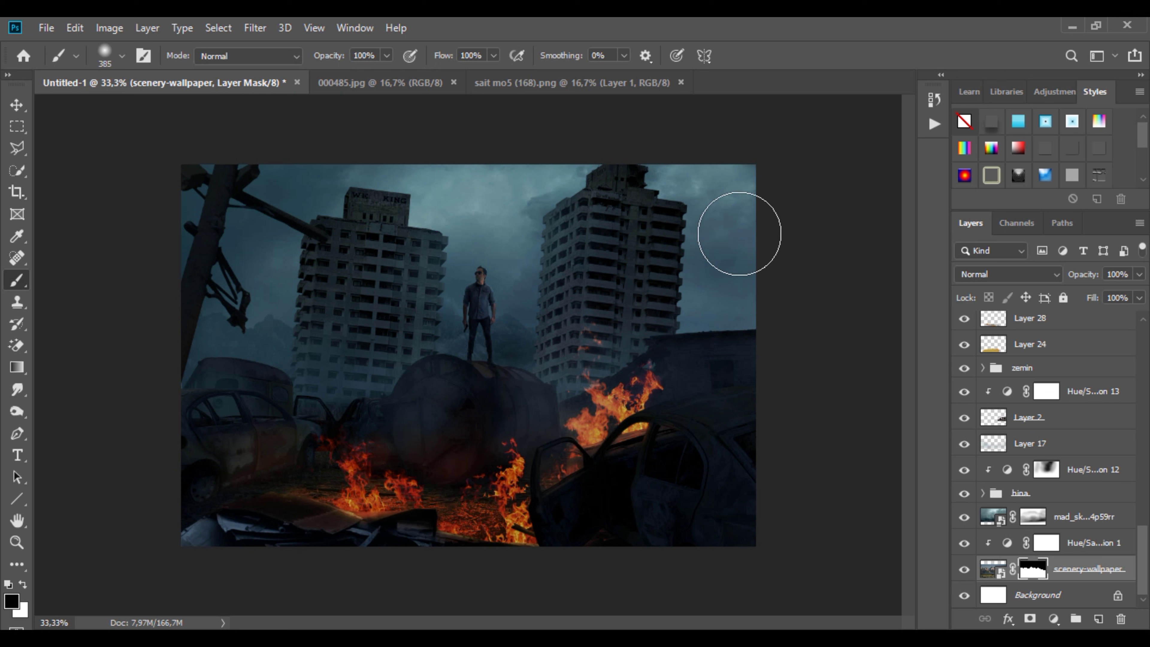
scroll(1056, 407, "up", 10)
left_click(1082, 323)
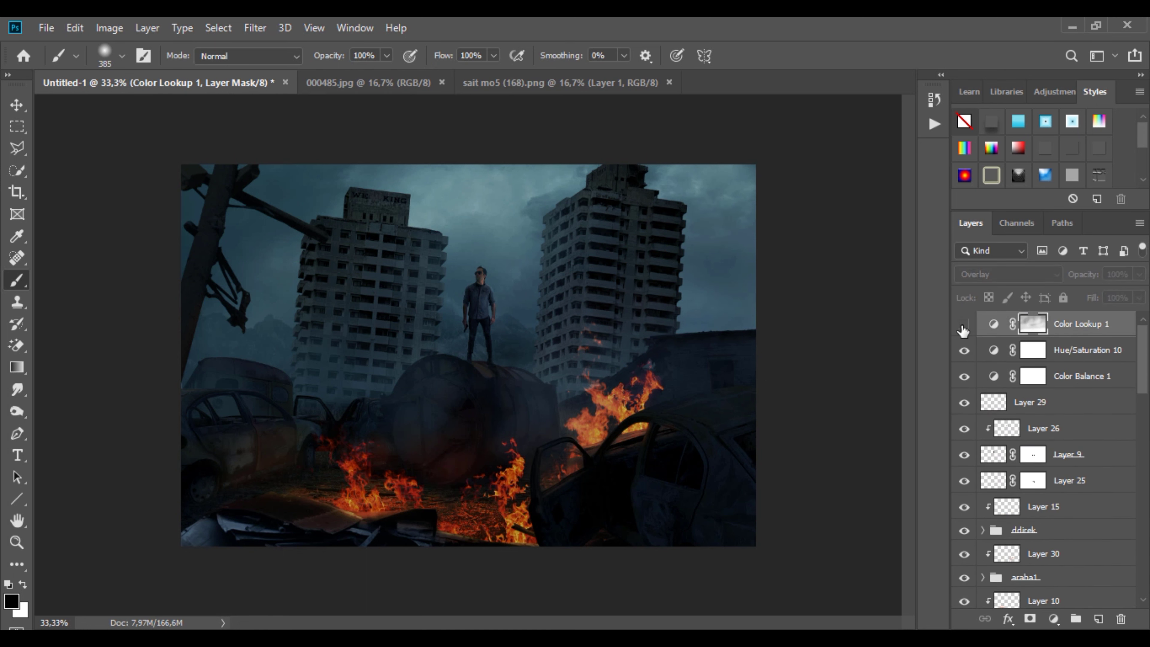
- Add a Hue/Saturation adjustment with lowered Lightness to darken the whole image
left_click(1053, 619)
left_click(1046, 377)
left_click_drag(513, 441, 453, 442)
left_click(666, 231)
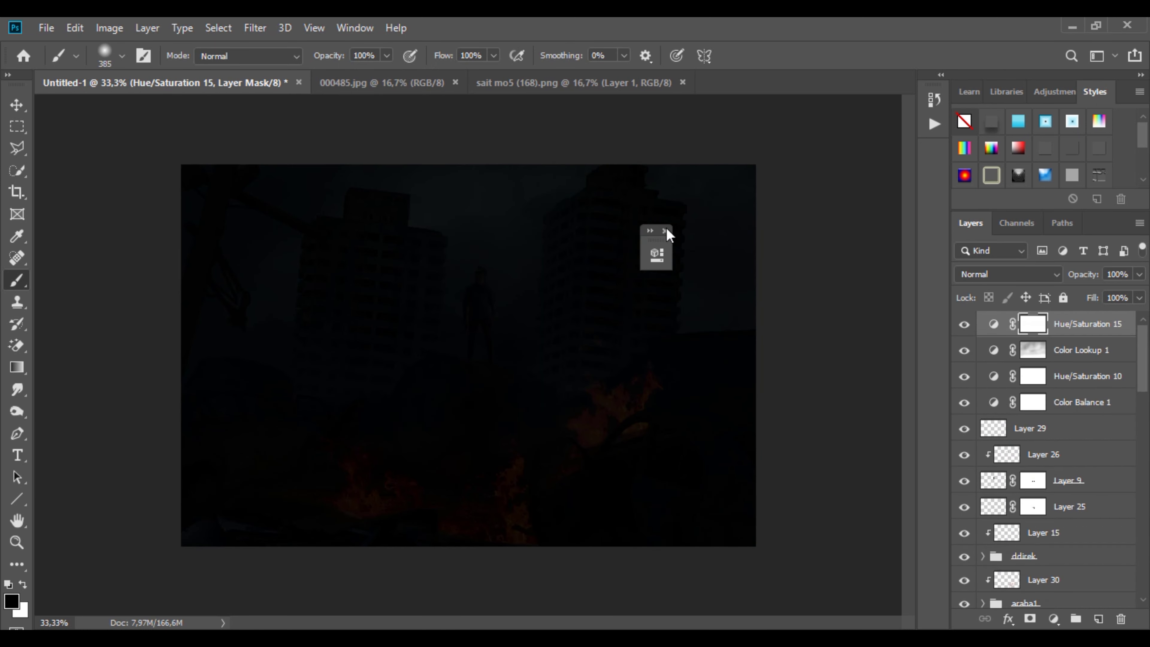
- Paint the mask centre black with a 2520 px brush, then set the brush to 401 px
right_click(467, 240)
type("2520")
key("Return")
left_click(564, 255)
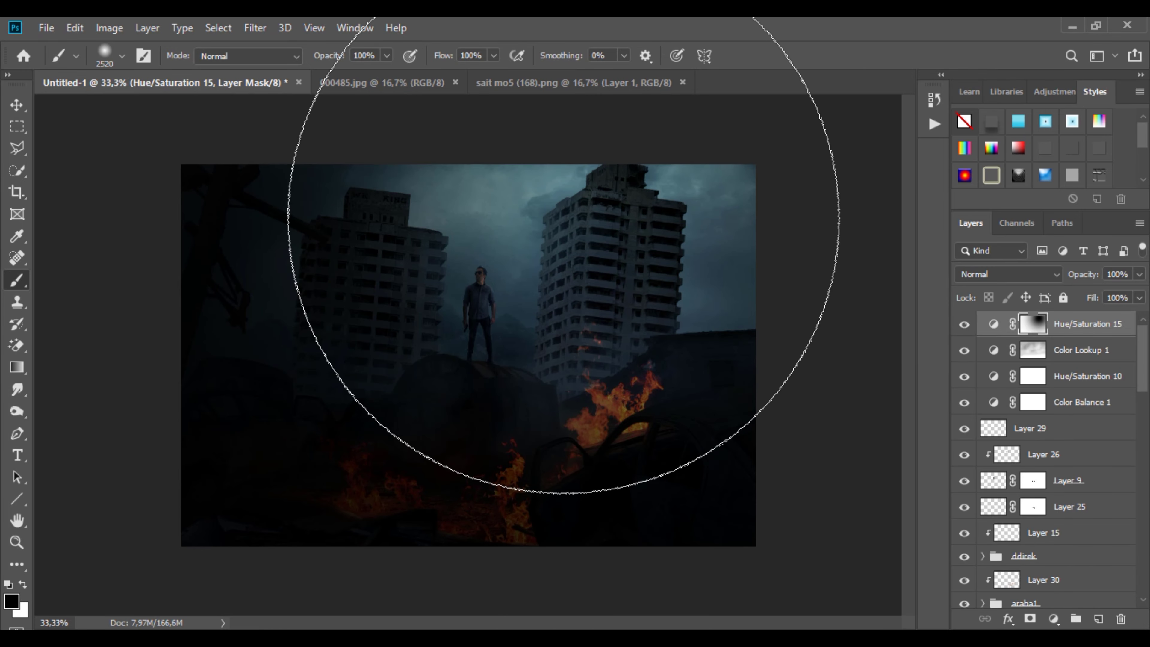
left_click_drag(564, 255, 506, 110)
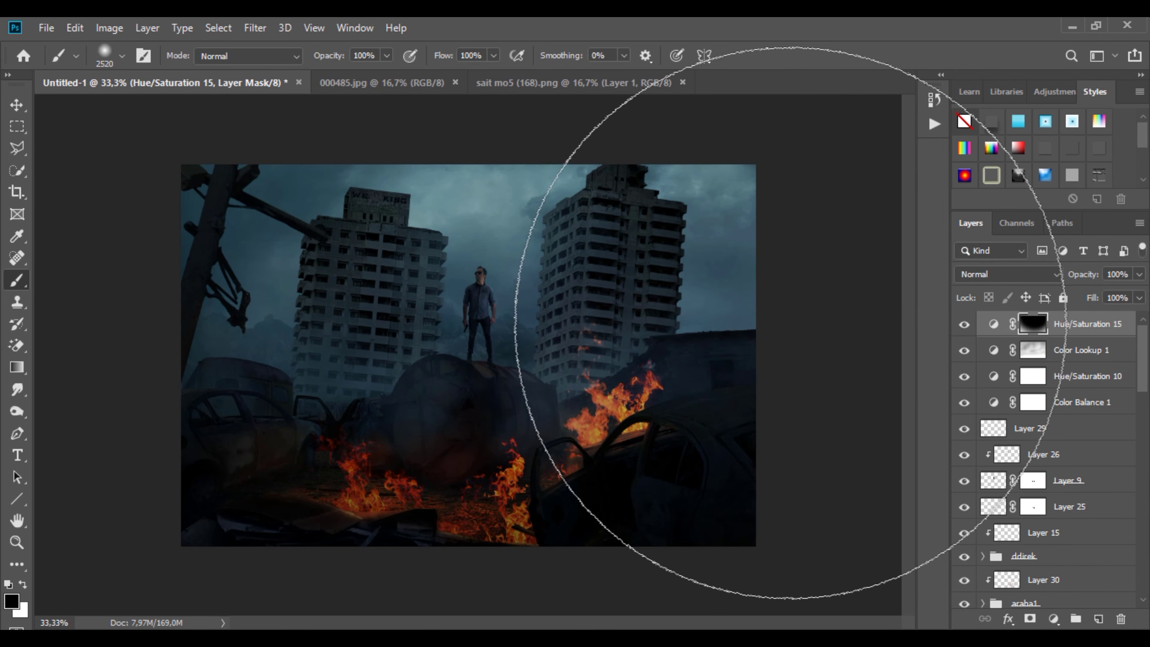
right_click(794, 322)
type("401")
key("Return")
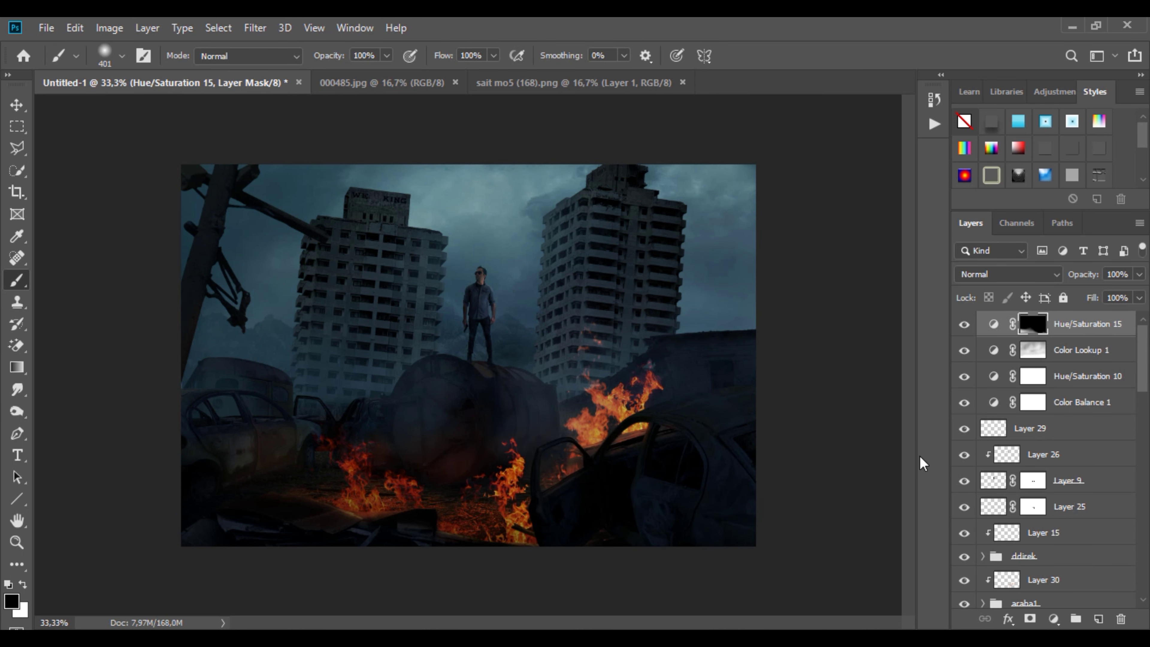
scroll(1046, 539, "down", 3)
scroll(1034, 544, "down", 3)
scroll(1035, 543, "down", 2)
- Add Layer 31 clipped above Layer 2 and set it to Linear Dodge (Add)
scroll(1037, 530, "down", 2)
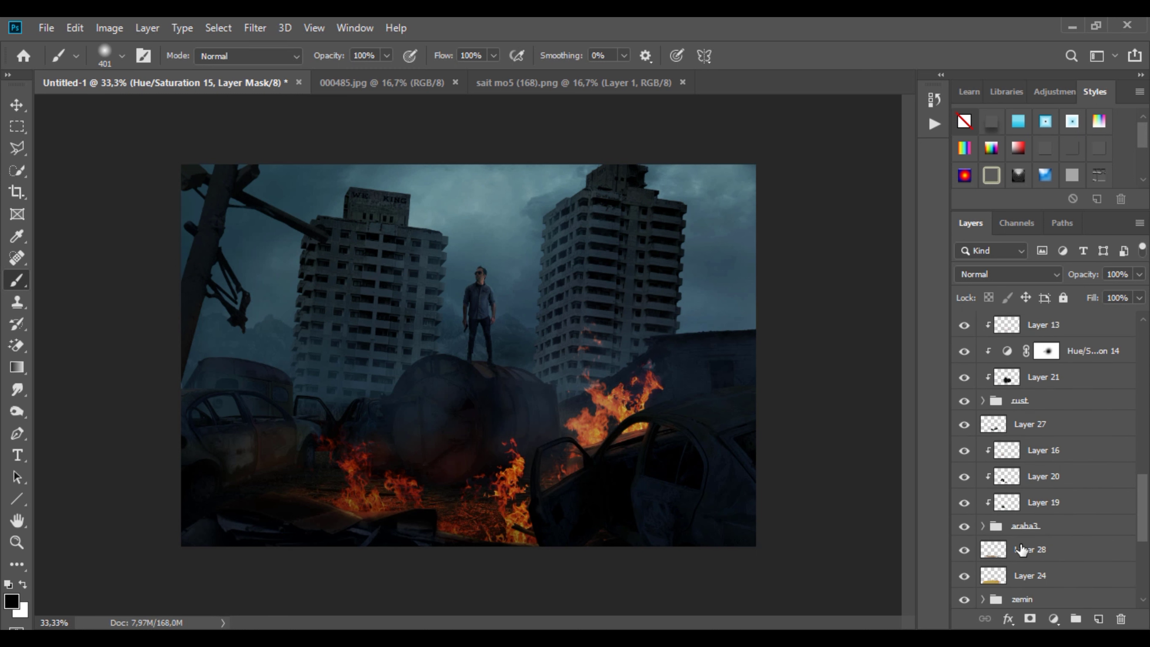
scroll(1038, 517, "down", 2)
scroll(1041, 503, "down", 2)
scroll(1041, 503, "down", 2)
scroll(1042, 499, "down", 2)
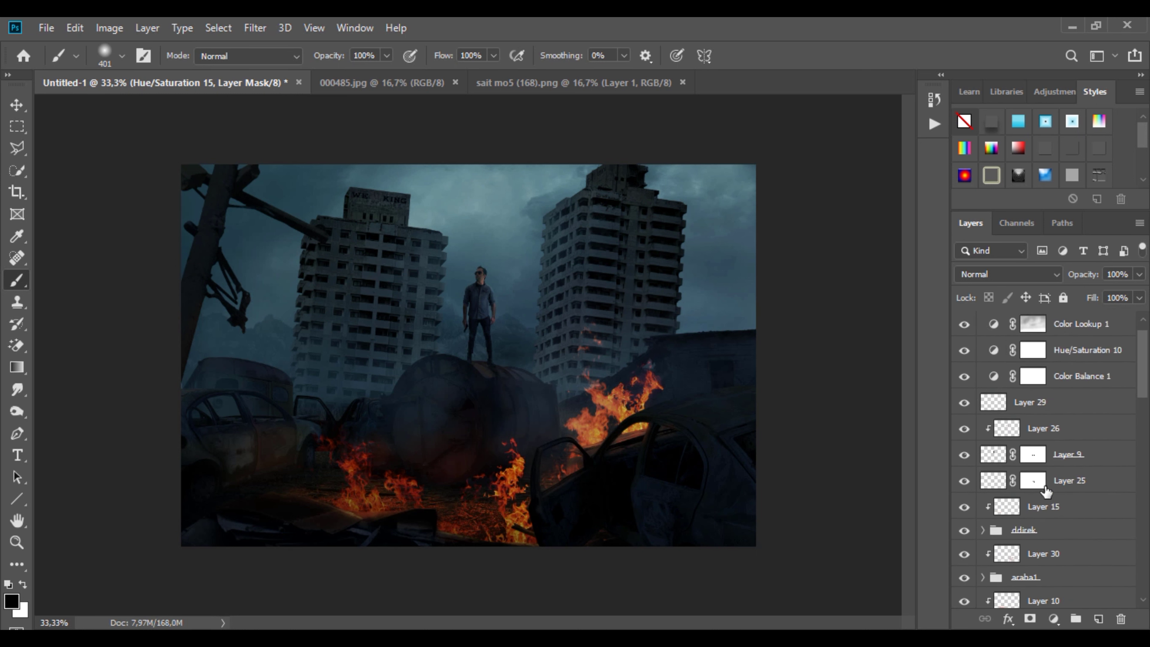
scroll(1042, 494, "down", 2)
scroll(1043, 491, "down", 2)
scroll(1046, 491, "down", 2)
left_click(1047, 489)
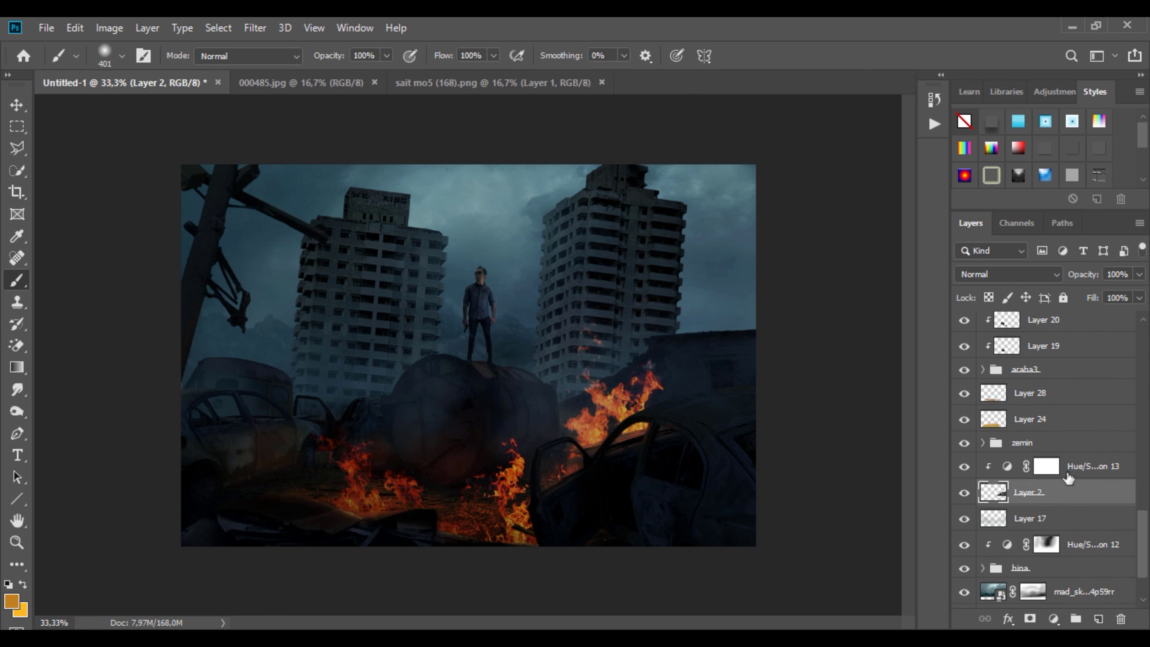
left_click(1082, 467)
right_click(1081, 463)
left_click(895, 340)
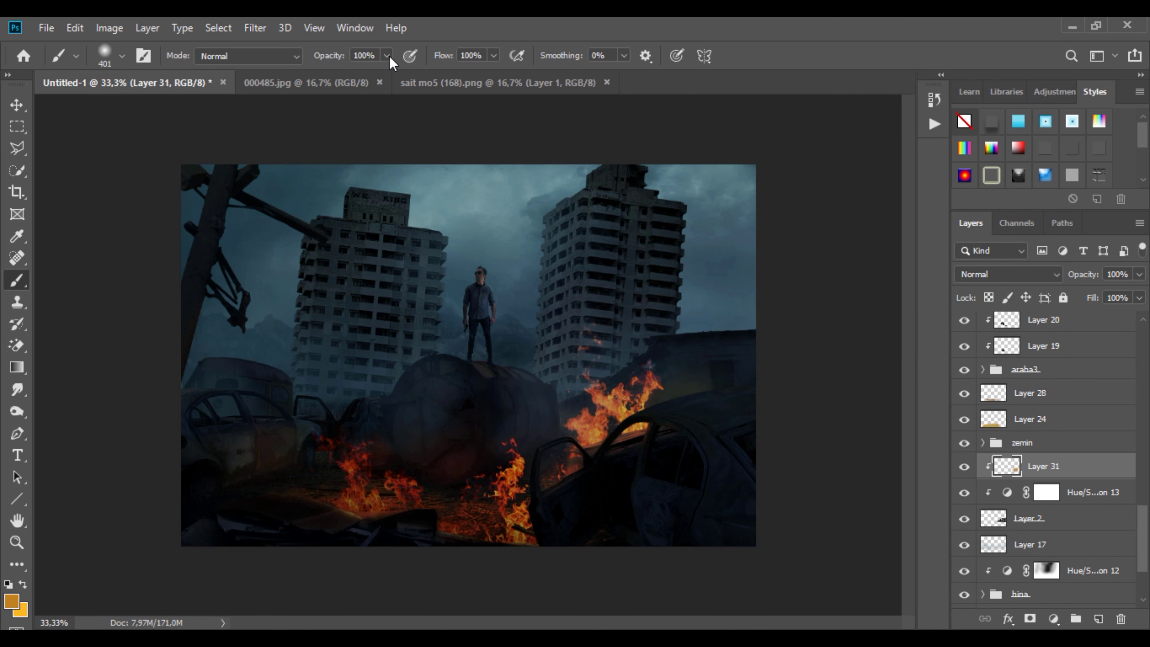
key("z")
key("b")
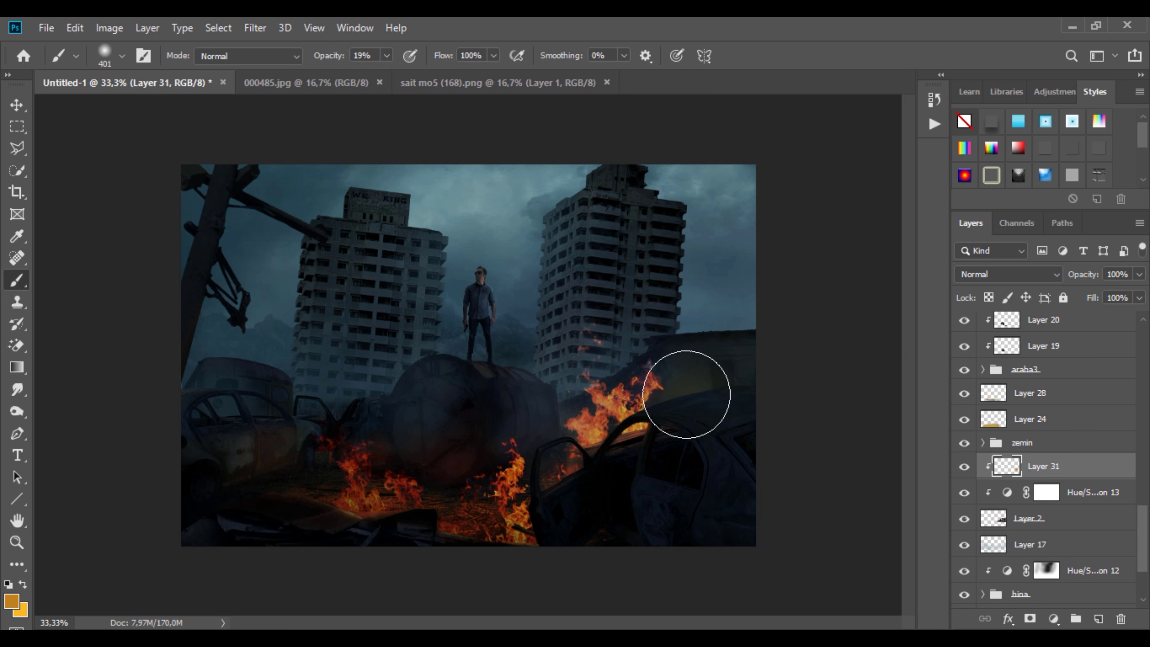
left_click(1010, 274)
left_click(1015, 375)
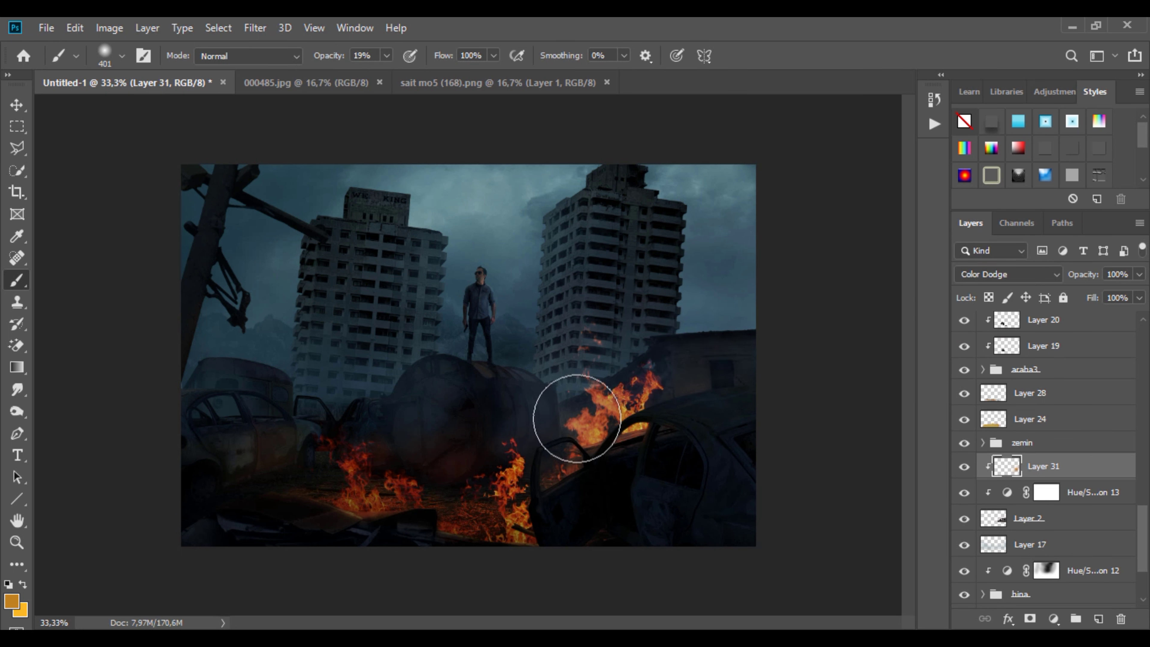
- Add clipped Lighter Color Layer 33 and paint orange glow over the left car and debris
scroll(963, 481, "down", 4)
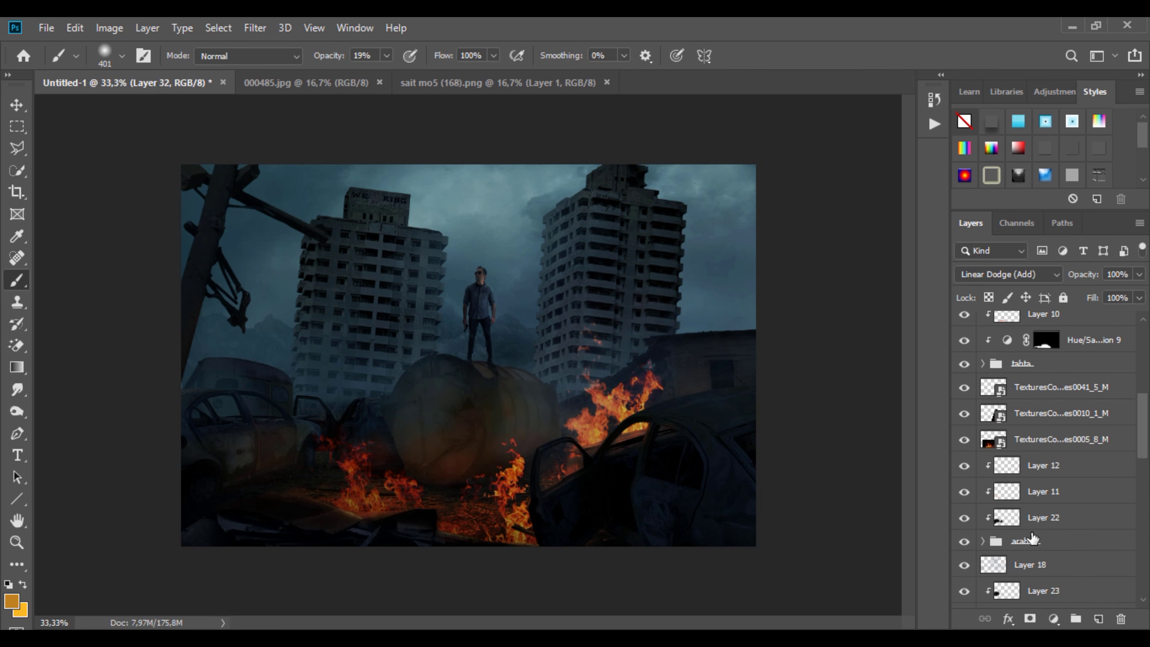
left_click(1046, 517)
left_click(1099, 619)
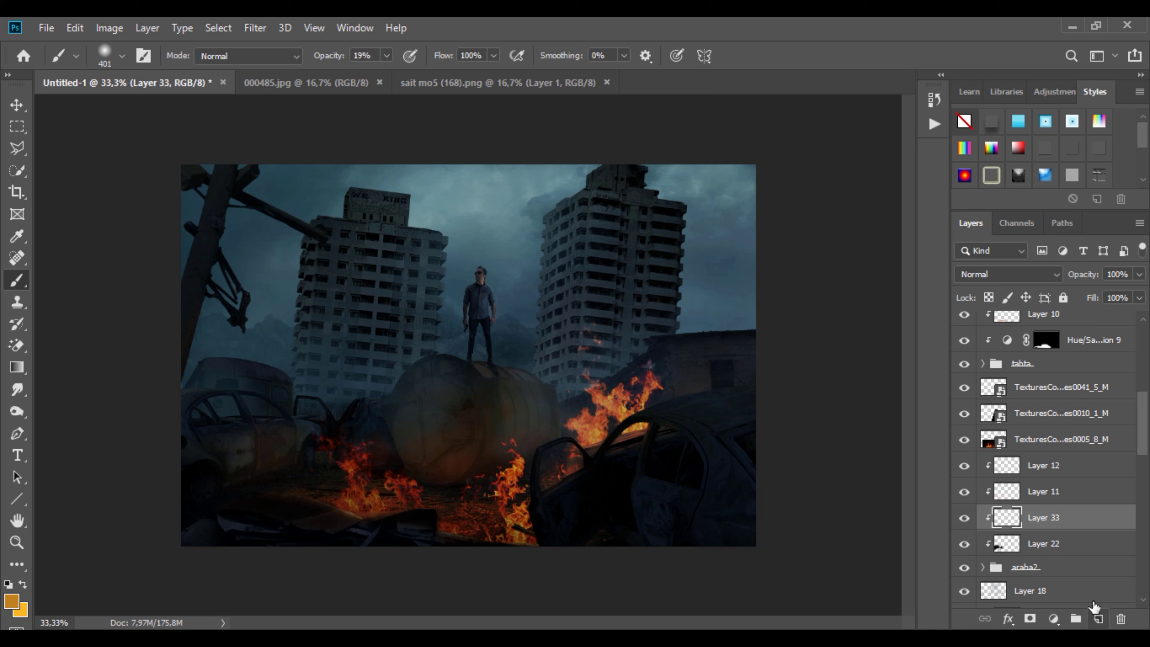
left_click(1008, 275)
left_click(1015, 388)
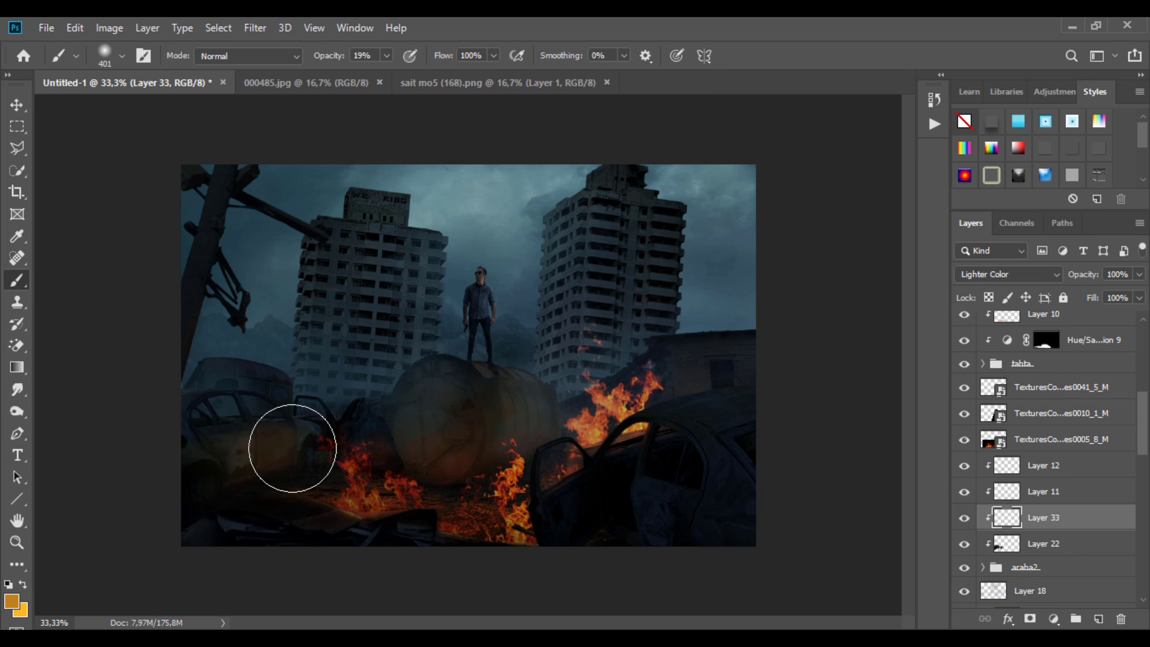
left_click_drag(292, 449, 206, 488)
mouse_move(299, 494)
left_mouse_down()
mouse_move(306, 529)
mouse_move(136, 466)
left_mouse_up()
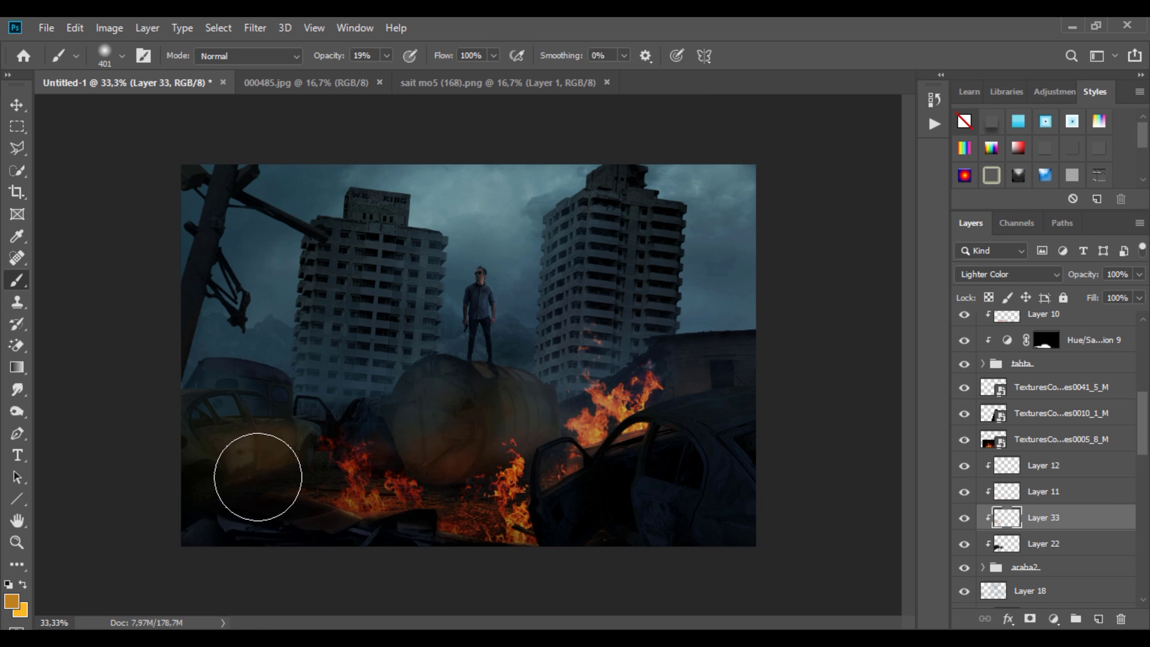
mouse_move(321, 467)
left_mouse_down()
mouse_move(385, 480)
mouse_move(361, 493)
left_mouse_up()
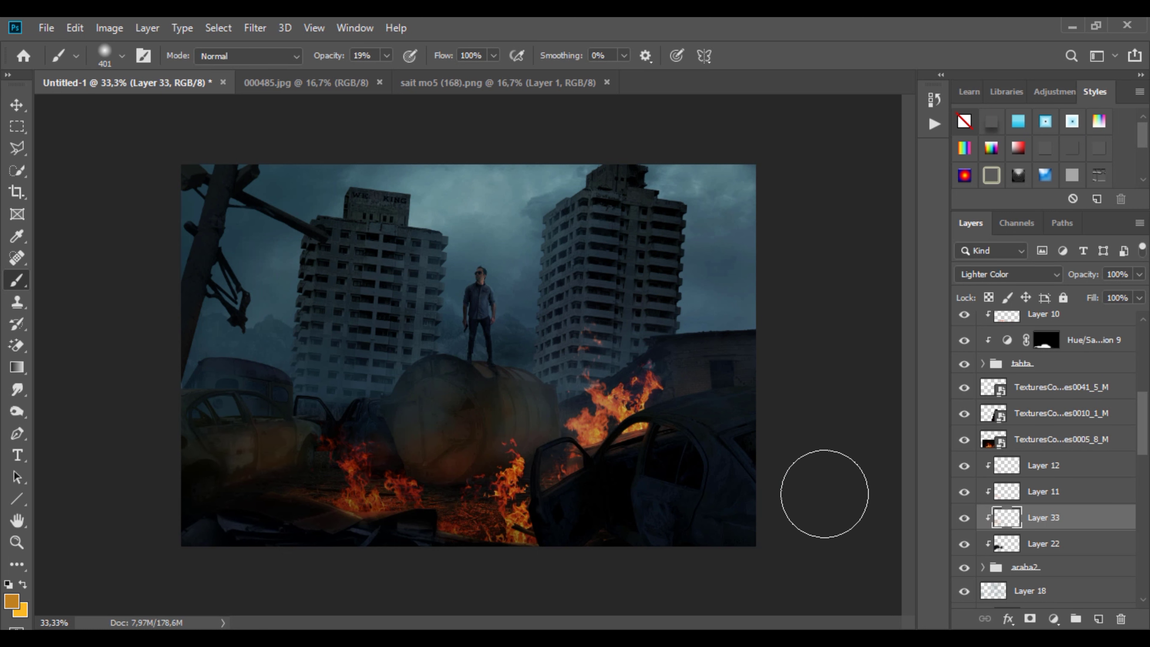
- Select the araba3 car group in the Layers panel
scroll(996, 544, "down", 2)
scroll(1039, 550, "down", 2)
scroll(1037, 544, "down", 2)
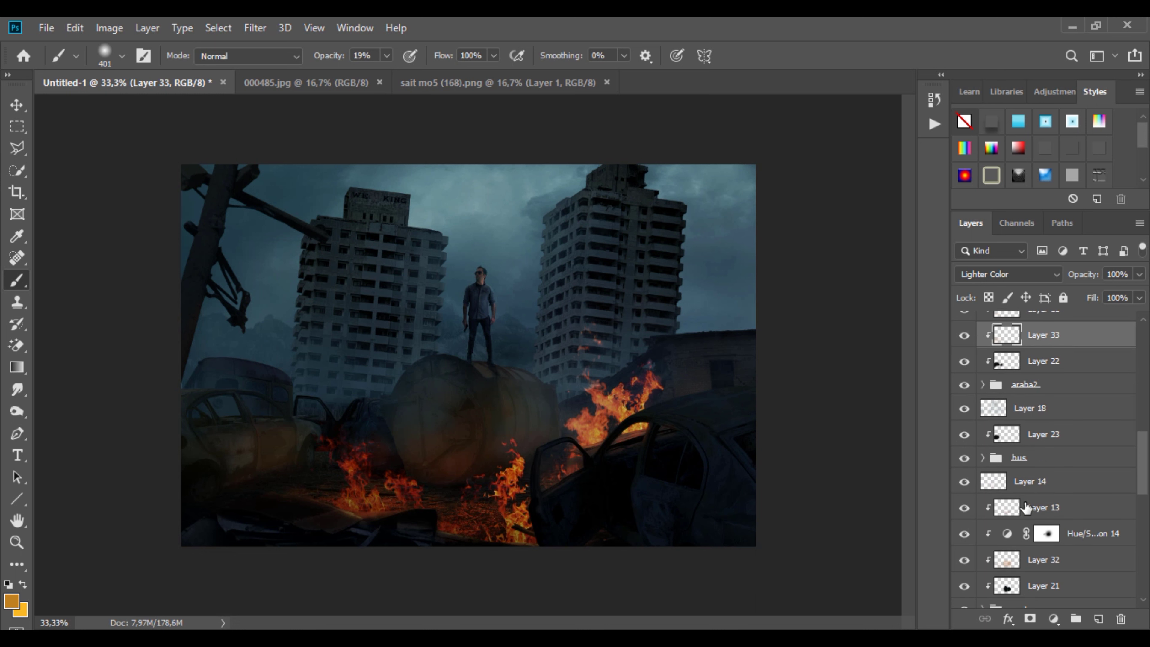
scroll(1021, 549, "down", 2)
scroll(1028, 550, "down", 2)
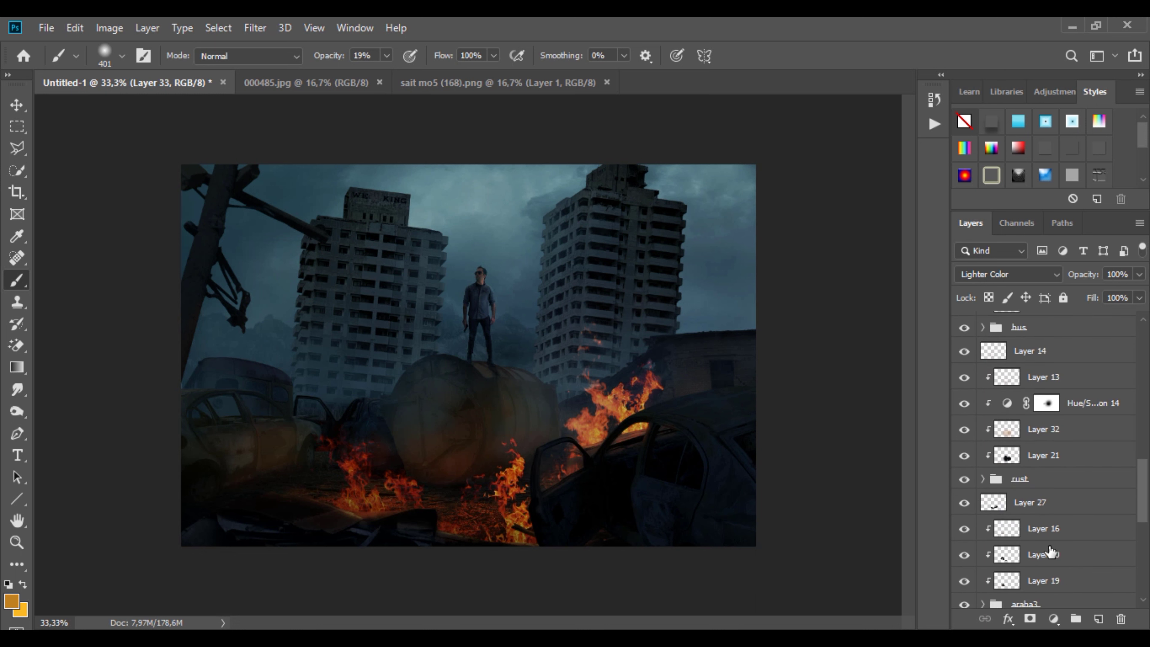
scroll(1037, 551, "down", 2)
left_click(1041, 552)
- Add Layers 34 and 35, painting orange glow around the left wreck and bottom-left
left_click(1099, 620)
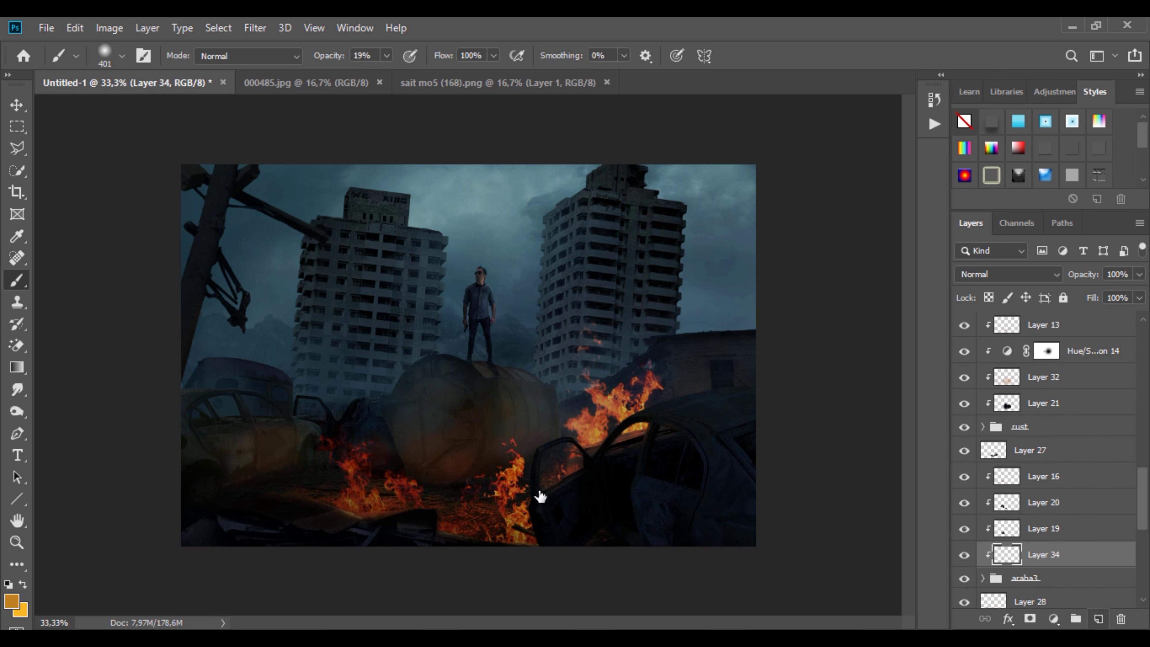
left_click_drag(364, 448, 329, 470)
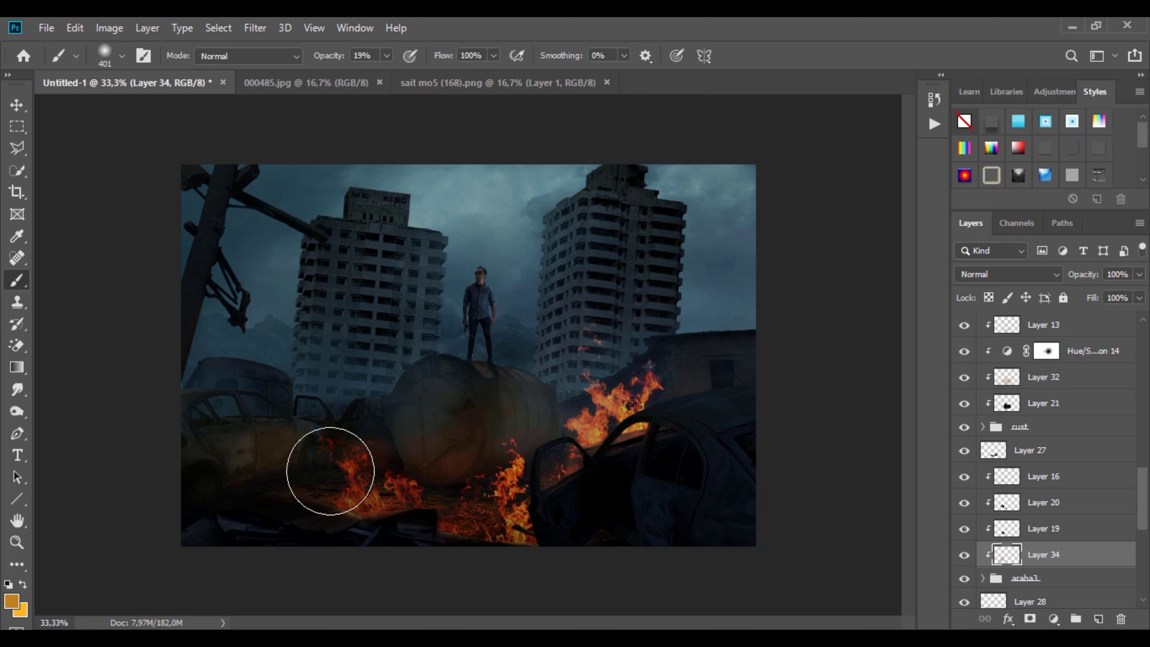
scroll(1021, 564, "down", 3)
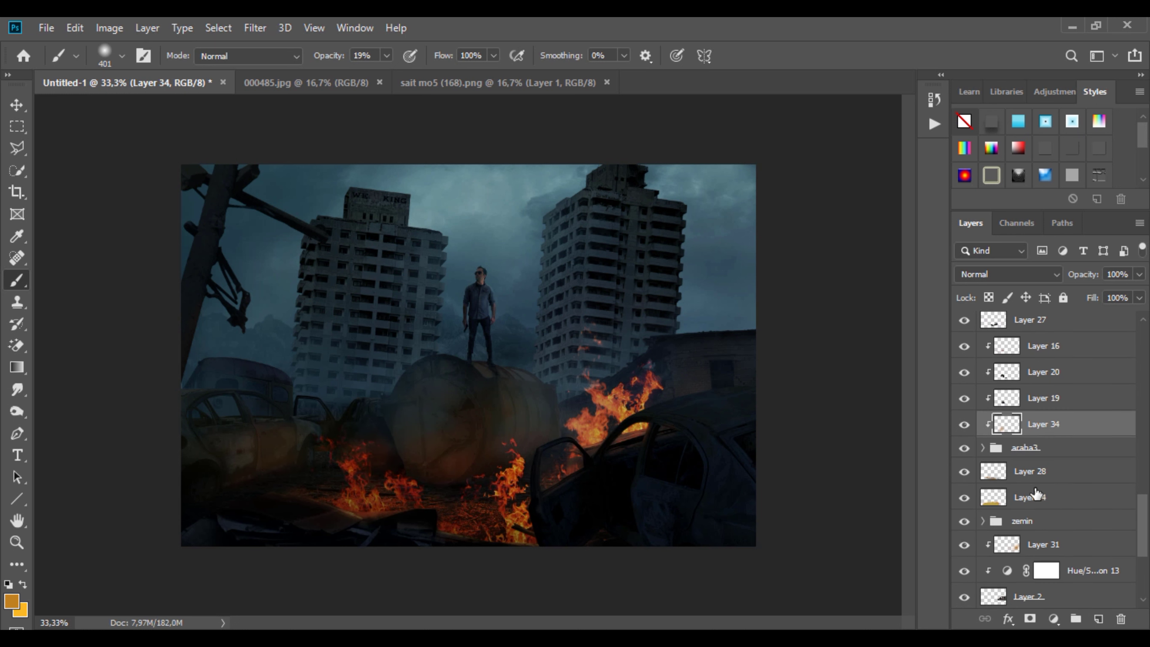
left_click(1037, 473)
left_click(1046, 503)
left_click(1099, 619)
mouse_move(328, 487)
left_mouse_down()
mouse_move(347, 502)
mouse_move(447, 506)
left_mouse_up()
- Set Layer 35 to Linear Dodge (Add) at 15% opacity and move it above Layer 28
left_click(1007, 274)
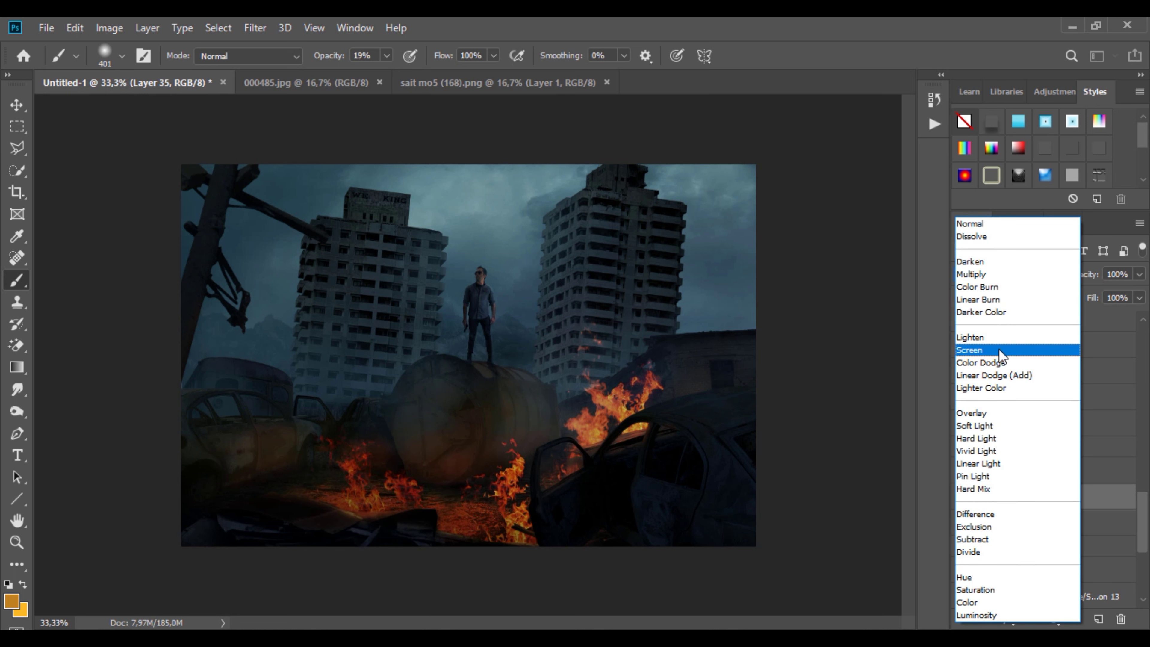
left_click(1003, 374)
left_click_drag(1140, 274, 1097, 299)
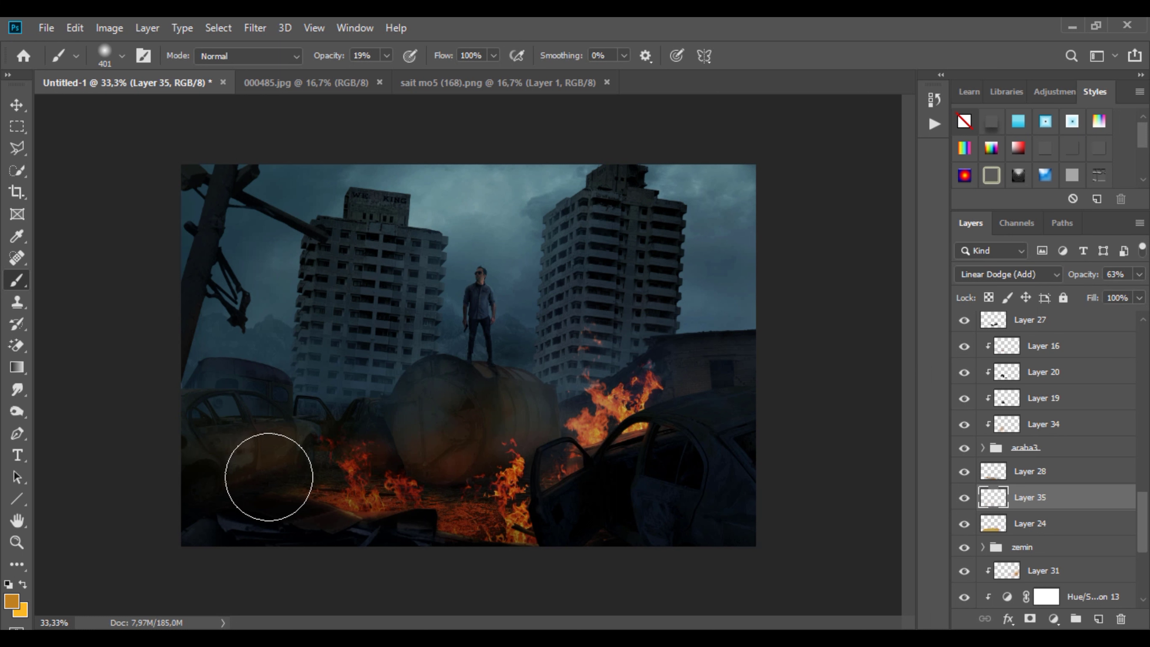
left_click_drag(369, 469, 468, 476)
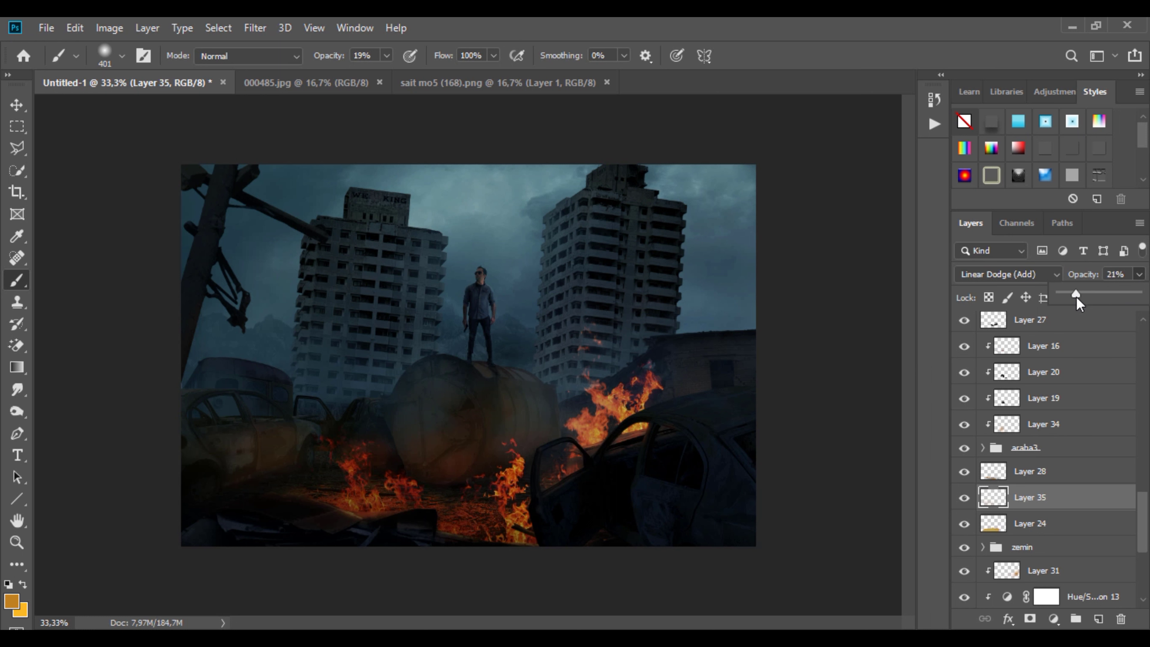
left_click_drag(1068, 300, 1021, 295)
left_click(1069, 503)
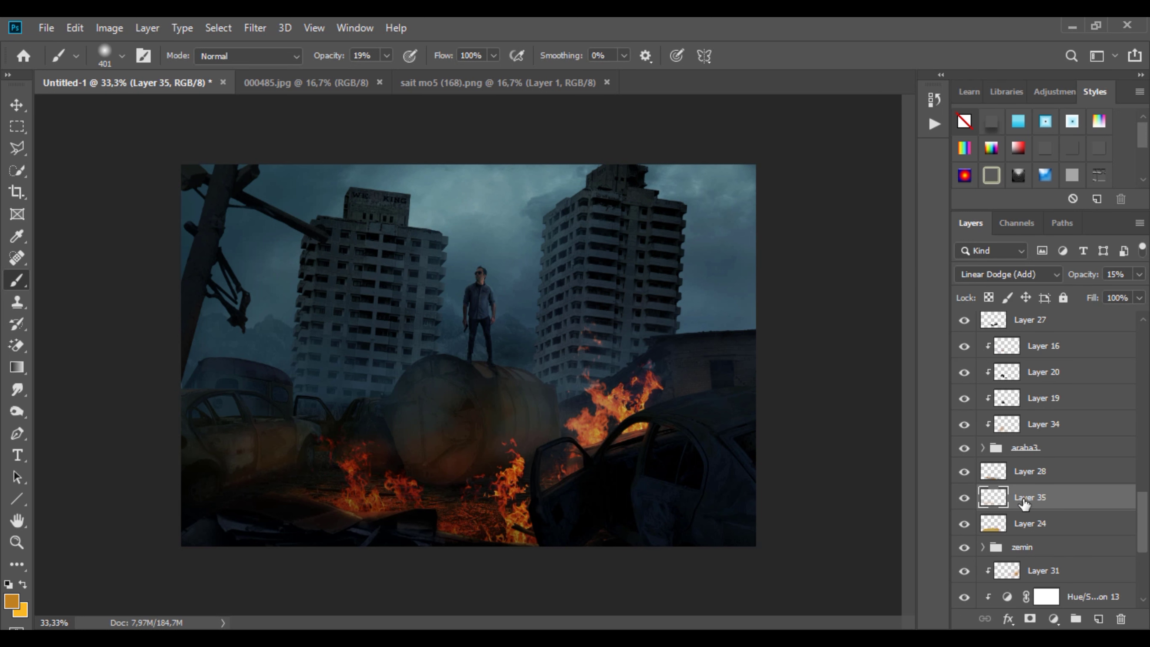
left_click_drag(1024, 503, 1027, 469)
- Clip Layers 24 and 35 to the layers below and paint glow along the lower-left ground
left_click(1042, 502)
left_click(1068, 522)
right_click(1059, 525)
left_click(851, 343)
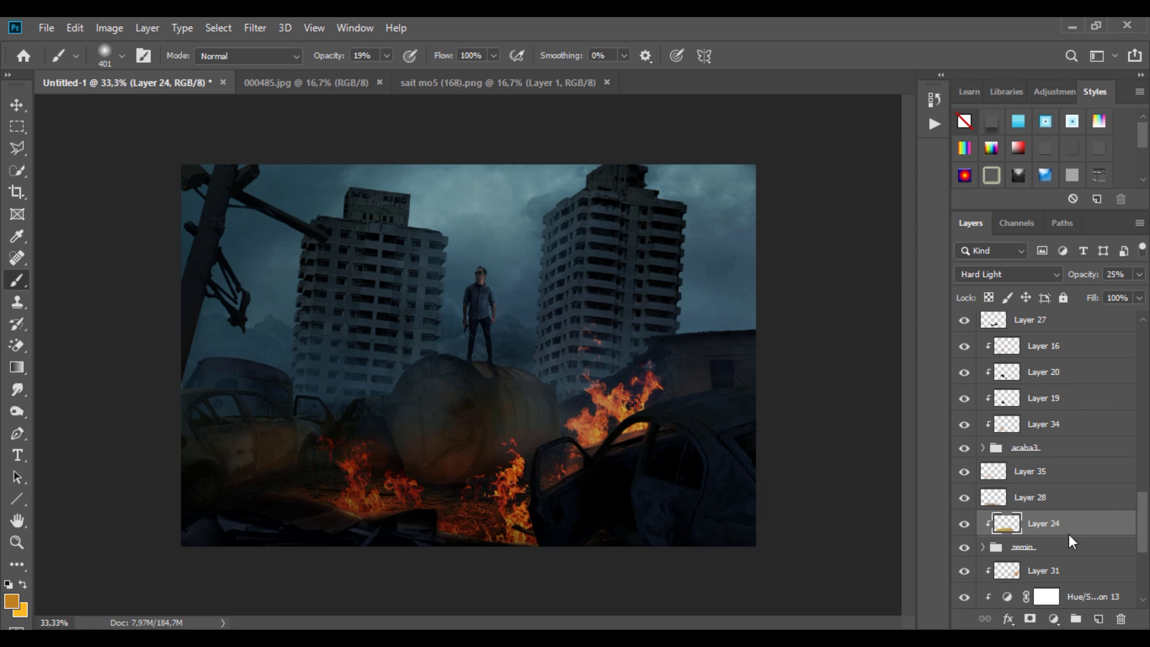
right_click(1066, 498)
left_click(906, 339)
right_click(1066, 471)
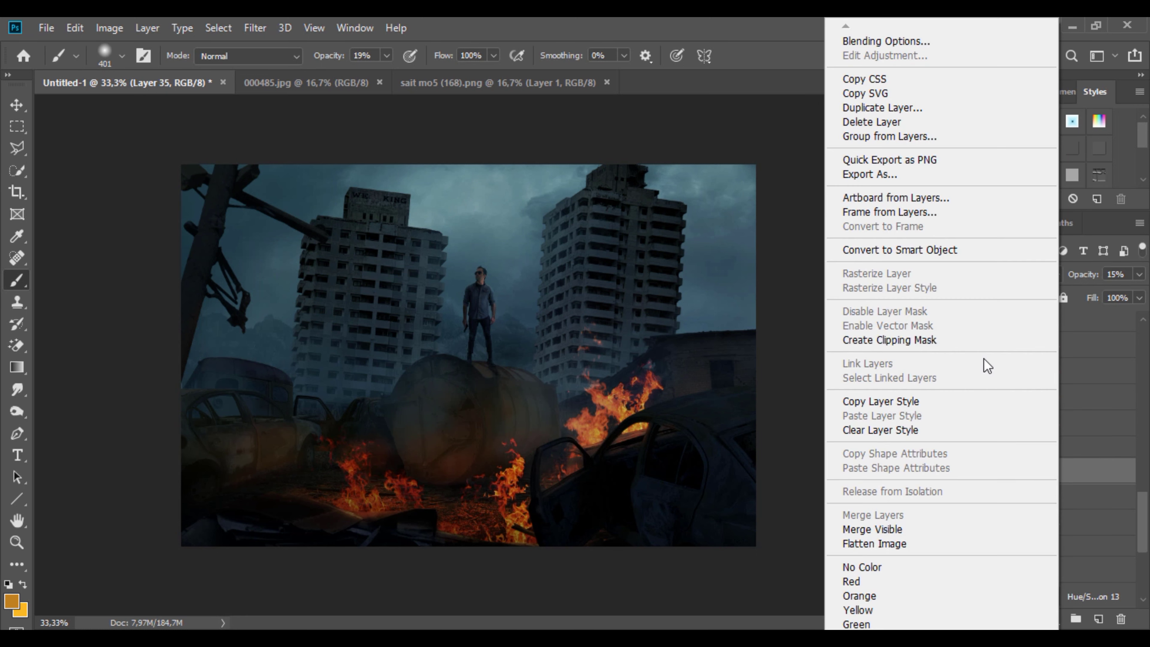
left_click(890, 339)
left_click_drag(538, 485, 234, 538)
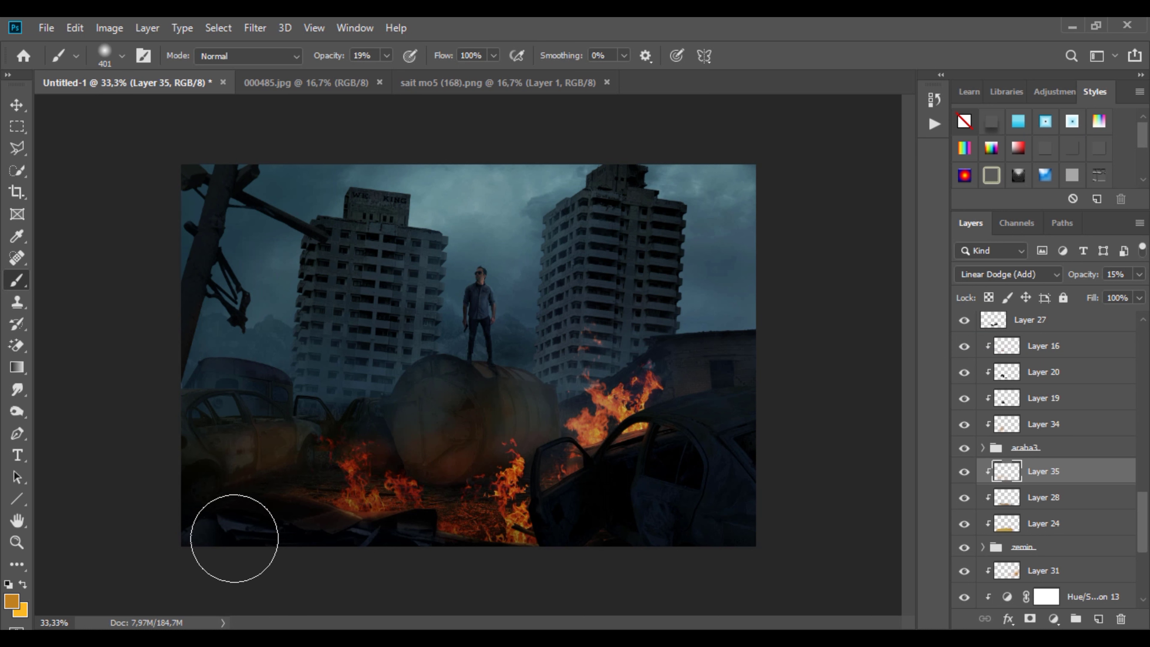
- Stamp all visible layers into merged Layer 36 at the top and launch Camera Raw Filter on it
scroll(1047, 508, "up", 2)
scroll(1050, 516, "up", 3)
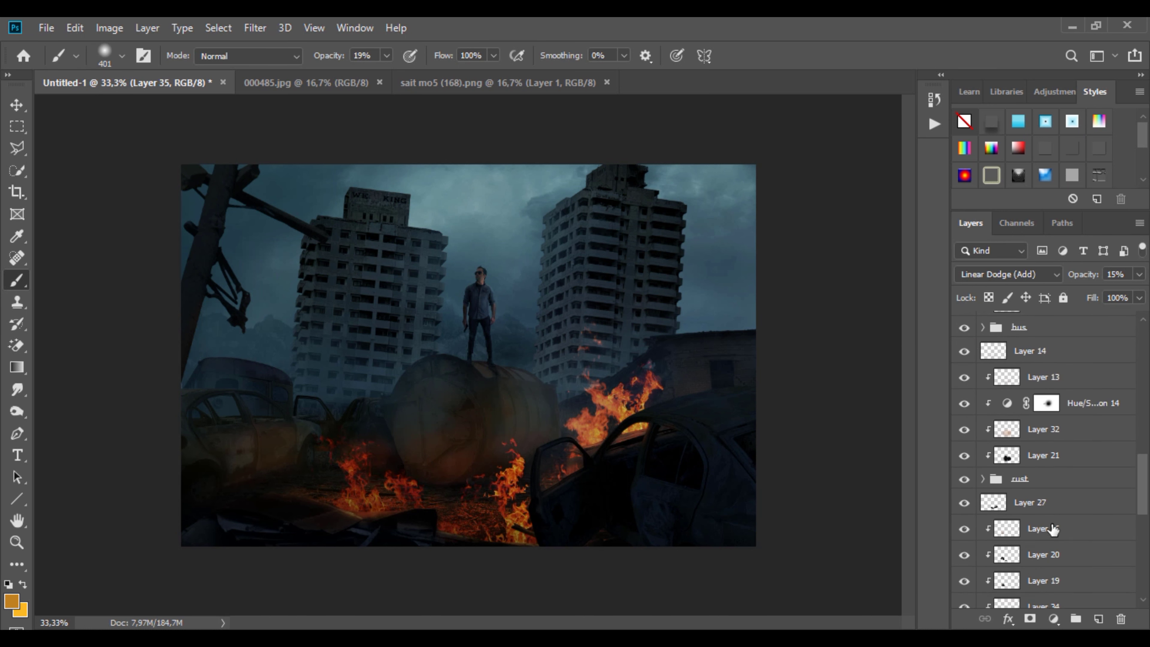
scroll(1053, 529, "up", 2)
scroll(1053, 529, "up", 3)
scroll(1053, 529, "up", 2)
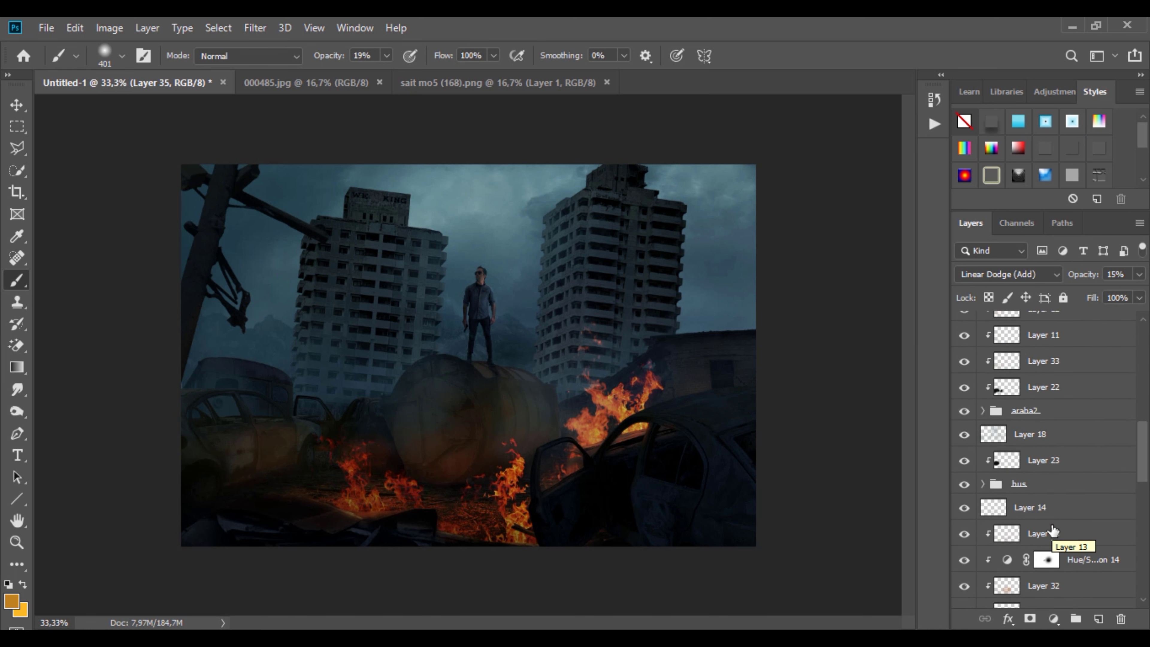
scroll(1053, 530, "up", 3)
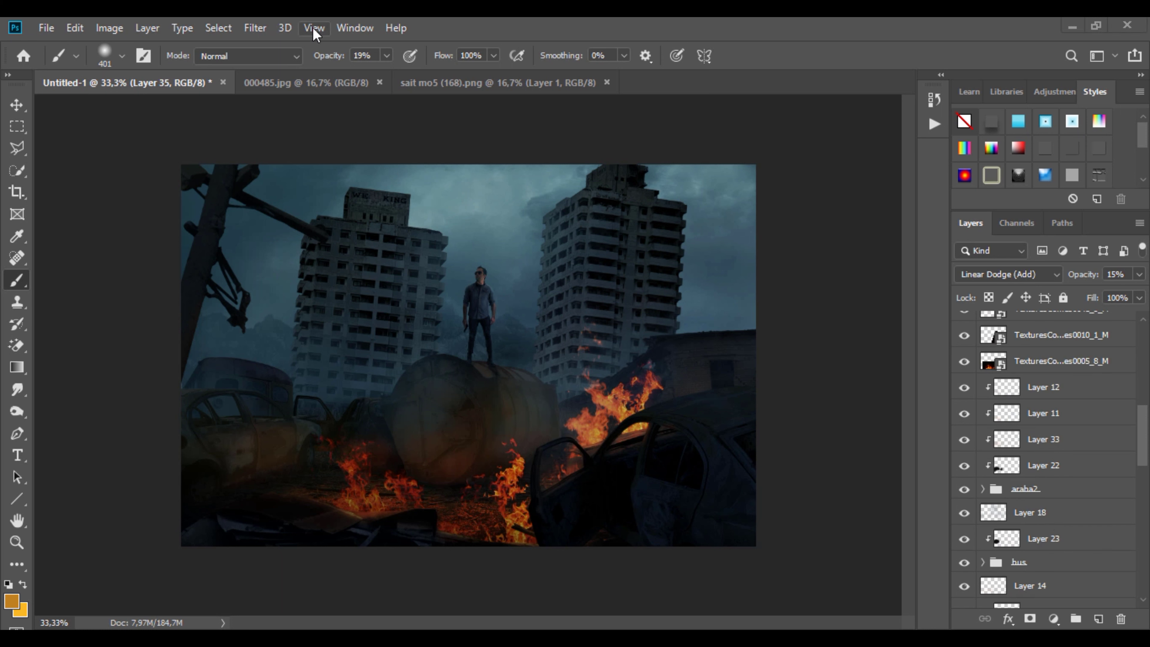
scroll(1087, 350, "up", 5)
scroll(1087, 349, "up", 5)
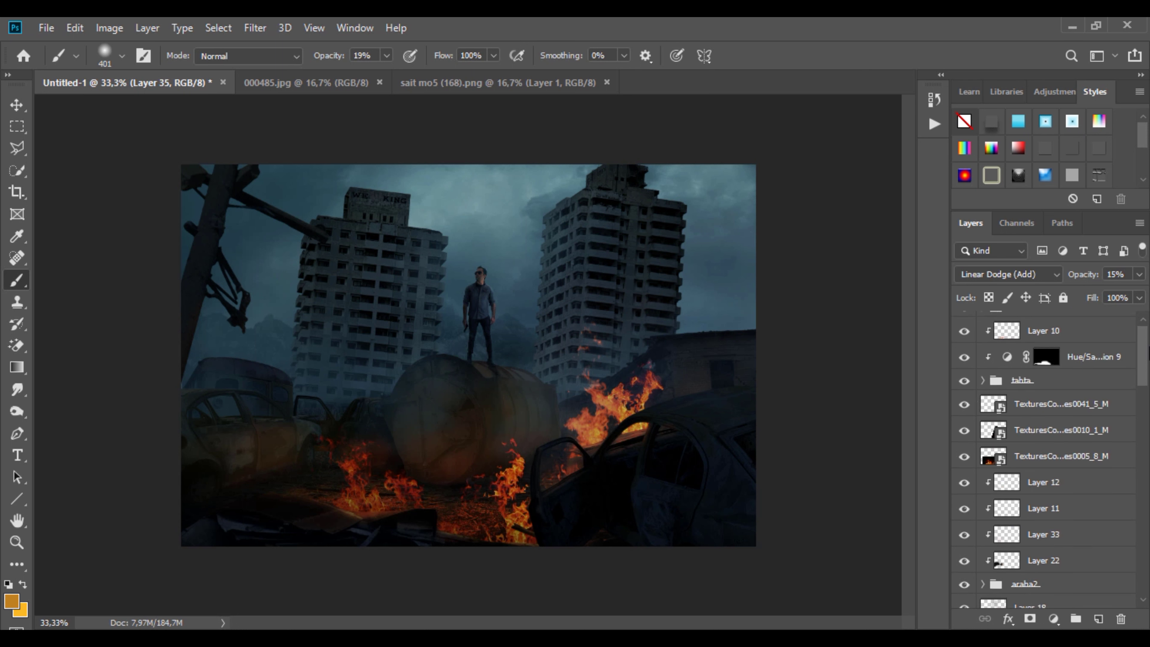
left_click(1093, 323)
key("ctrl+alt+shift+e")
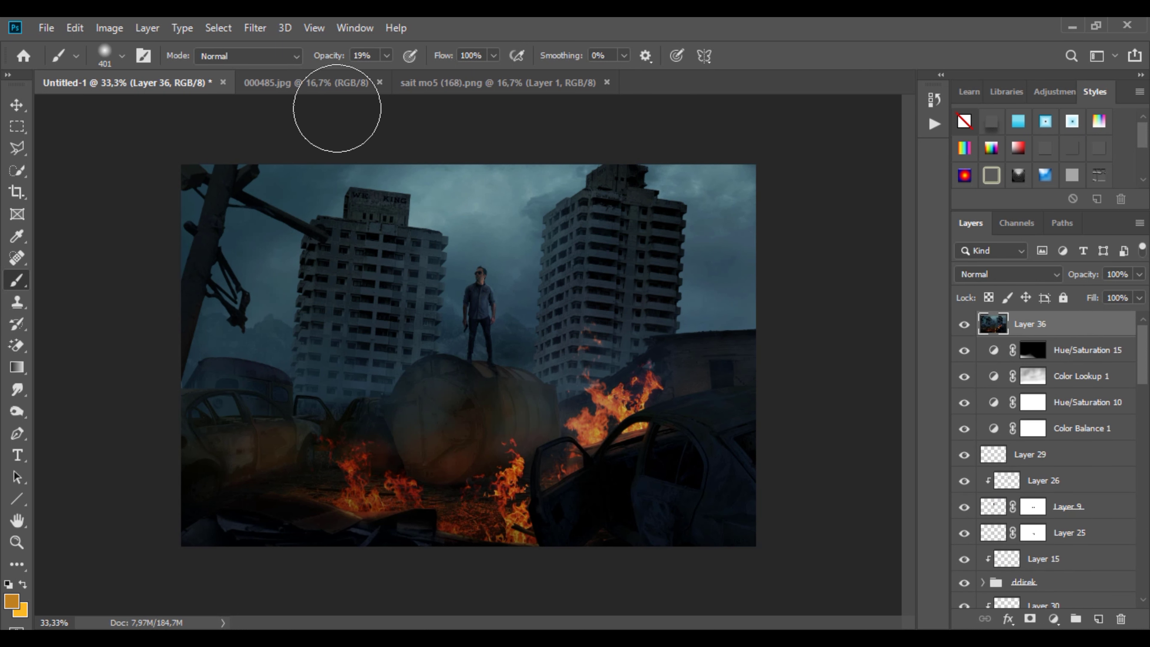
left_click(255, 27)
left_click(303, 126)
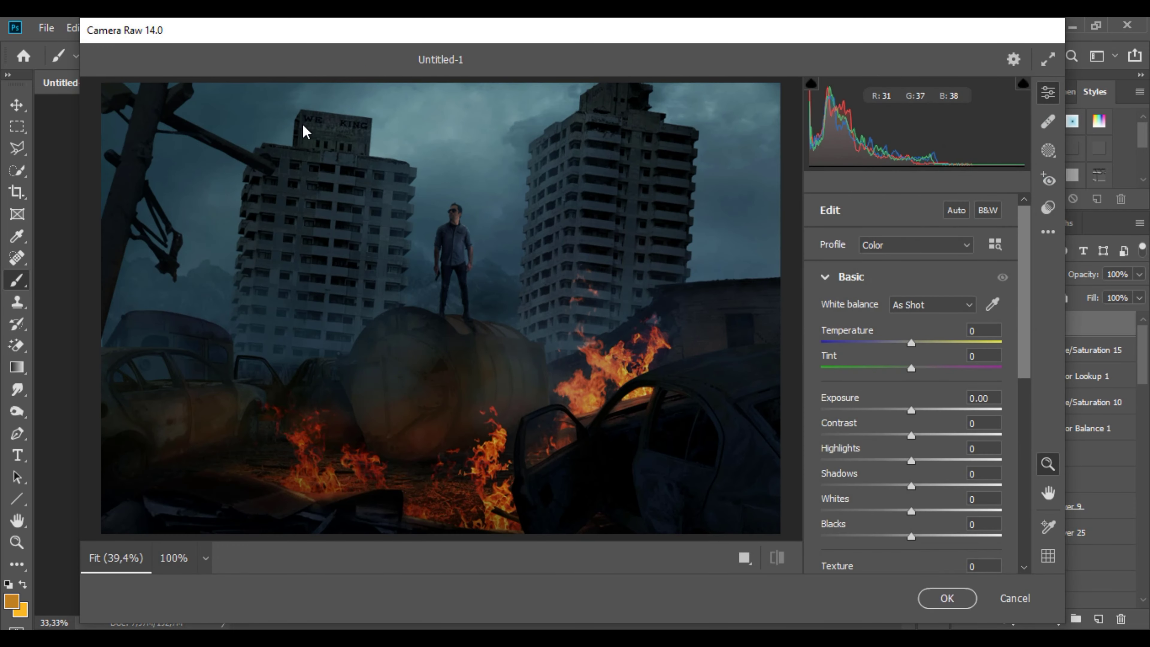
- Cool the Temperature, set Exposure to +0.55, raise Highlights and pull Whites down
left_click_drag(911, 346, 906, 348)
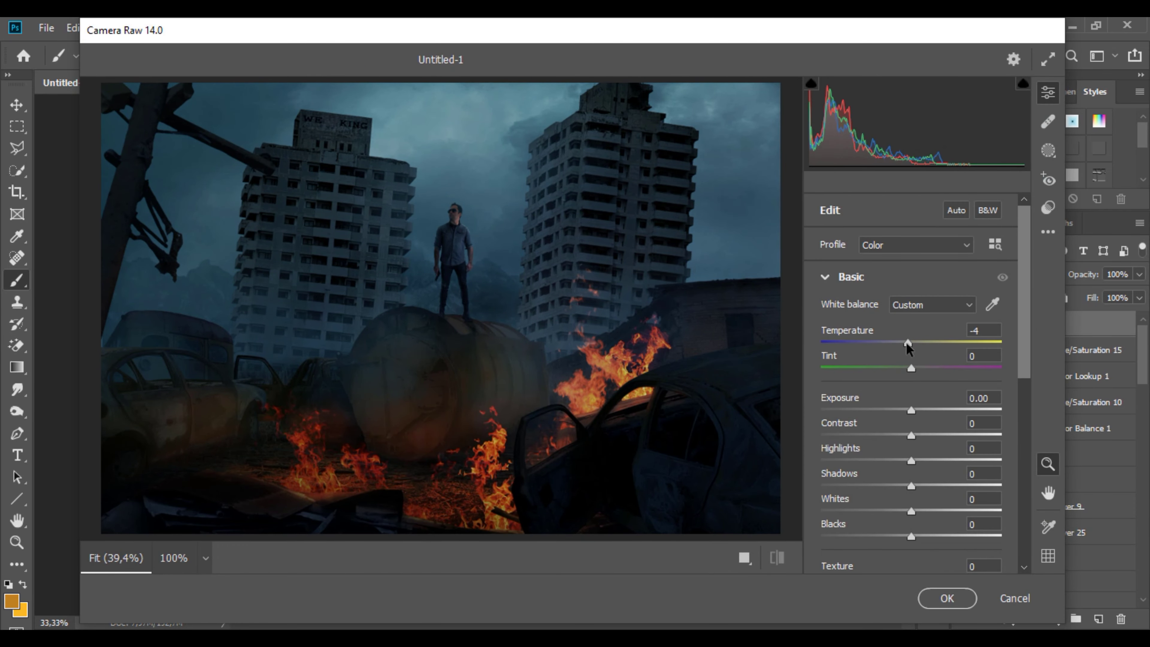
left_click_drag(912, 410, 922, 411)
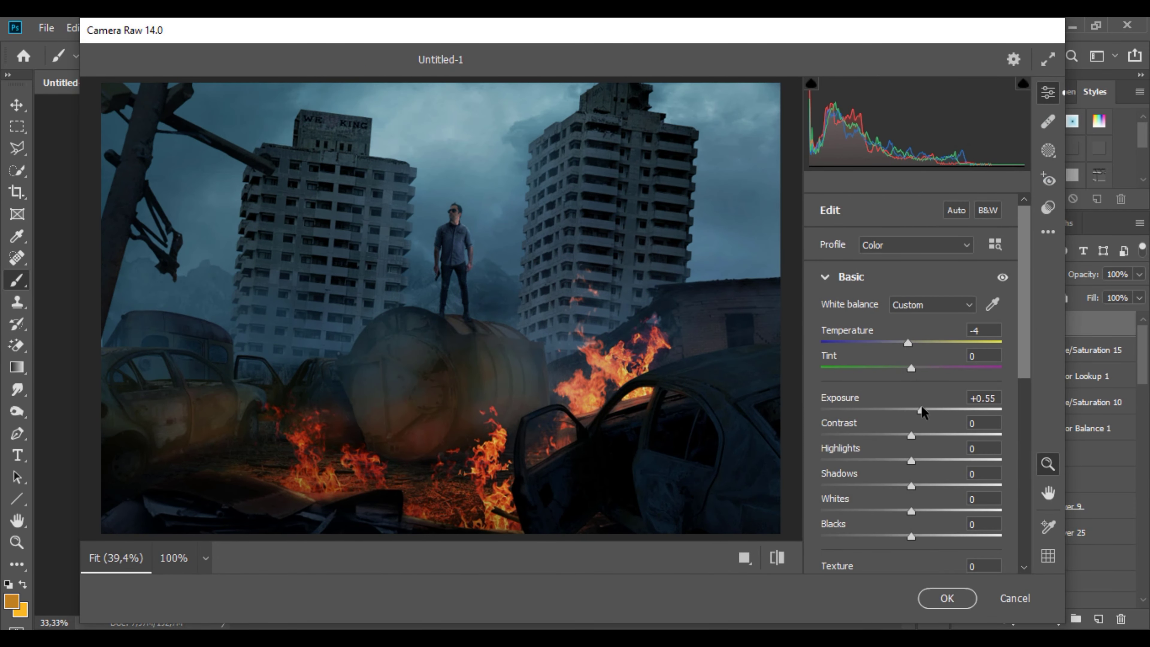
mouse_move(910, 459)
left_mouse_down()
mouse_move(948, 460)
mouse_move(970, 490)
left_mouse_up()
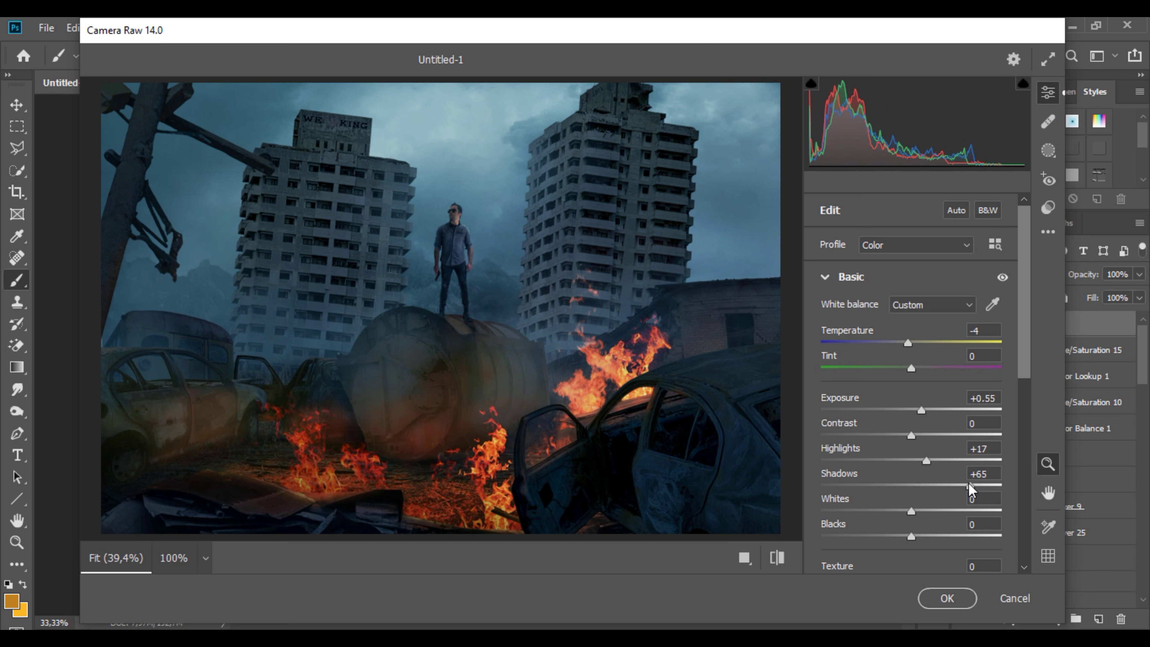
mouse_move(911, 511)
left_mouse_down()
mouse_move(855, 511)
mouse_move(899, 536)
mouse_move(883, 543)
left_mouse_up()
- Add Texture and a presence boost, raise Vibrance to +65 and reduce Saturation
scroll(899, 532, "down", 3)
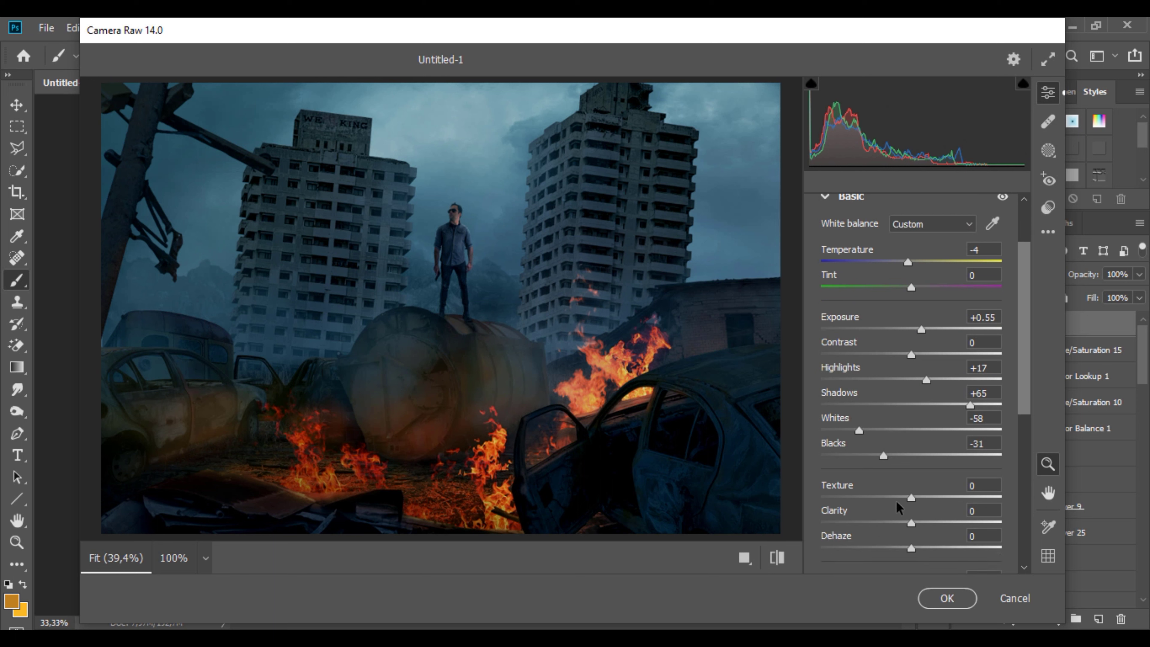
mouse_move(912, 497)
left_mouse_down()
mouse_move(933, 523)
mouse_move(918, 520)
left_mouse_up()
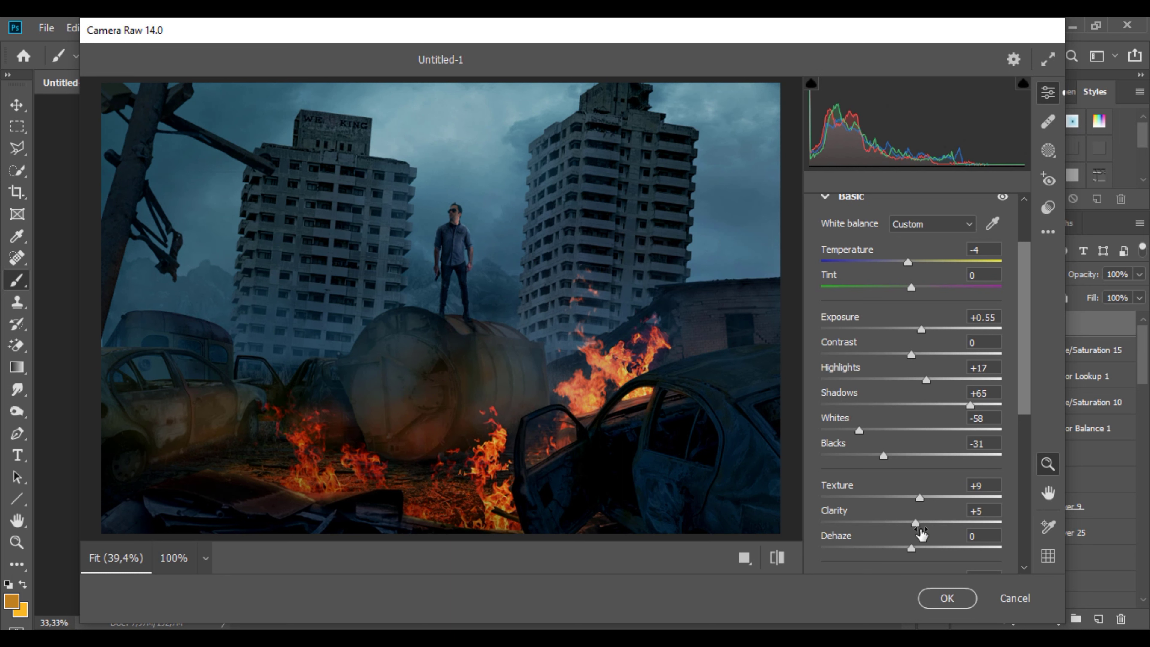
scroll(919, 526, "down", 2)
mouse_move(912, 467)
left_mouse_down()
mouse_move(950, 465)
mouse_move(935, 468)
left_mouse_up()
mouse_move(912, 509)
left_mouse_down()
mouse_move(984, 509)
mouse_move(971, 512)
left_mouse_up()
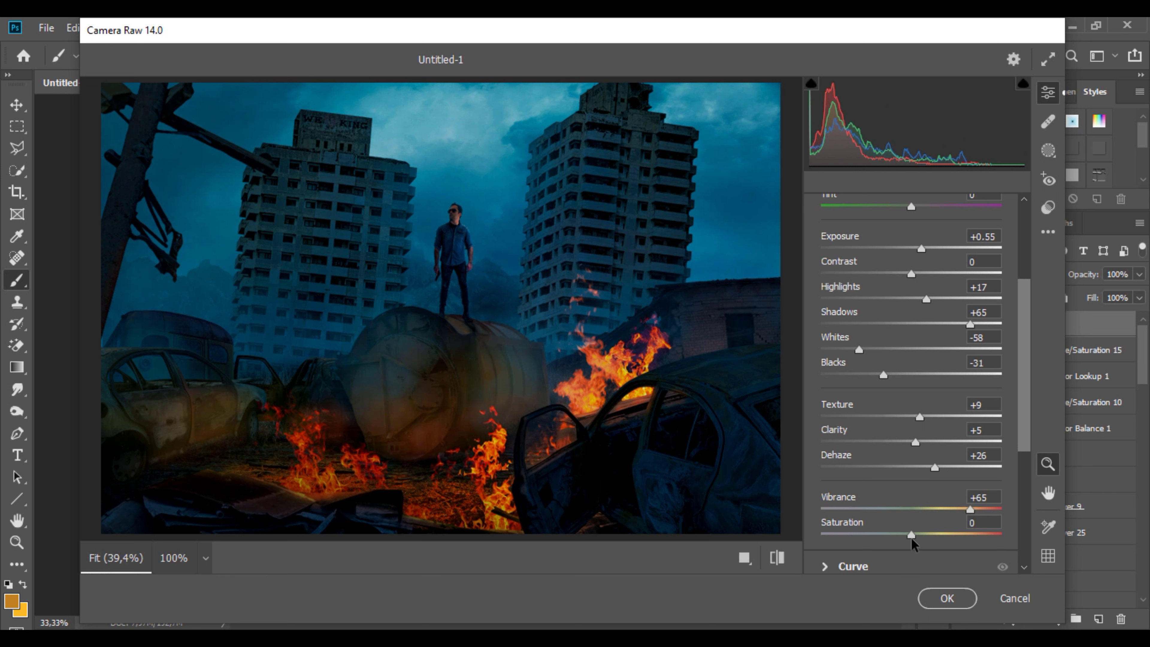
mouse_move(919, 540)
left_mouse_down()
mouse_move(937, 539)
mouse_move(883, 546)
mouse_move(909, 542)
left_mouse_up()
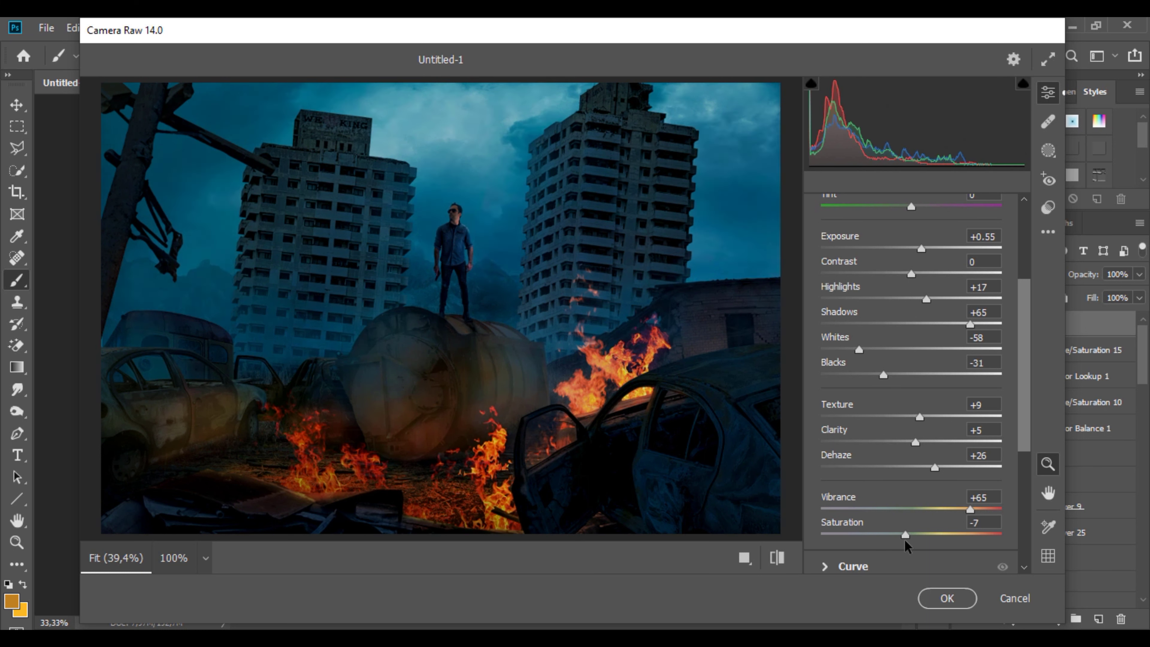
scroll(910, 544, "down", 2)
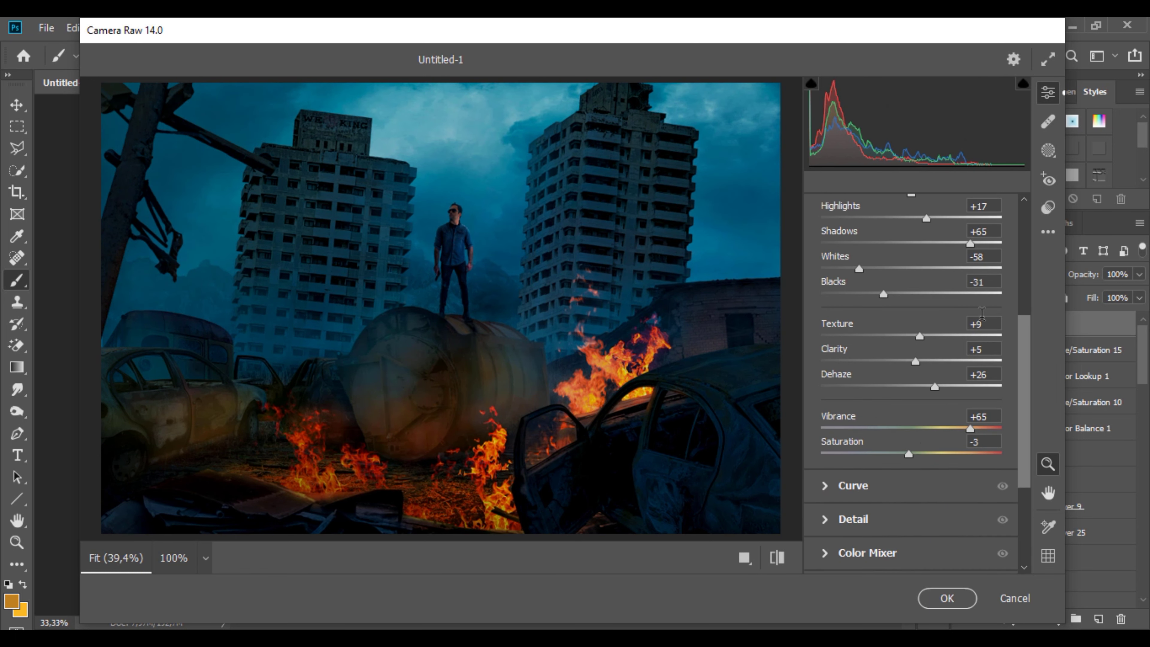
left_click(1041, 207)
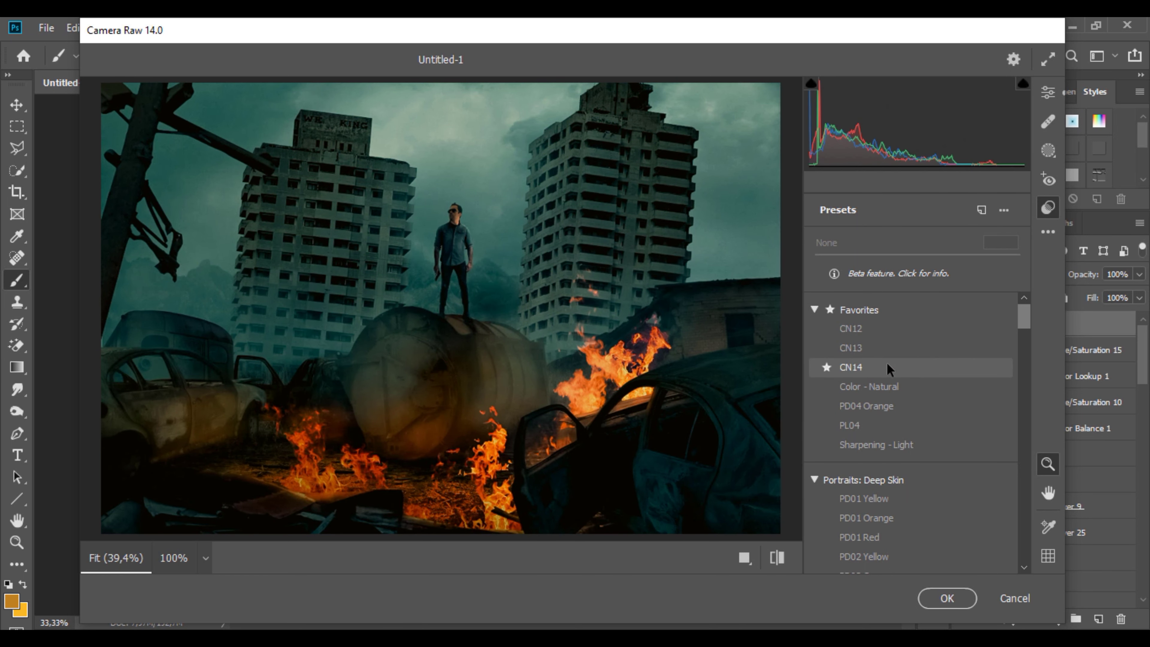
- Apply the CN14 favourite preset for a teal-green grade and return to the Edit sliders
left_click(887, 367)
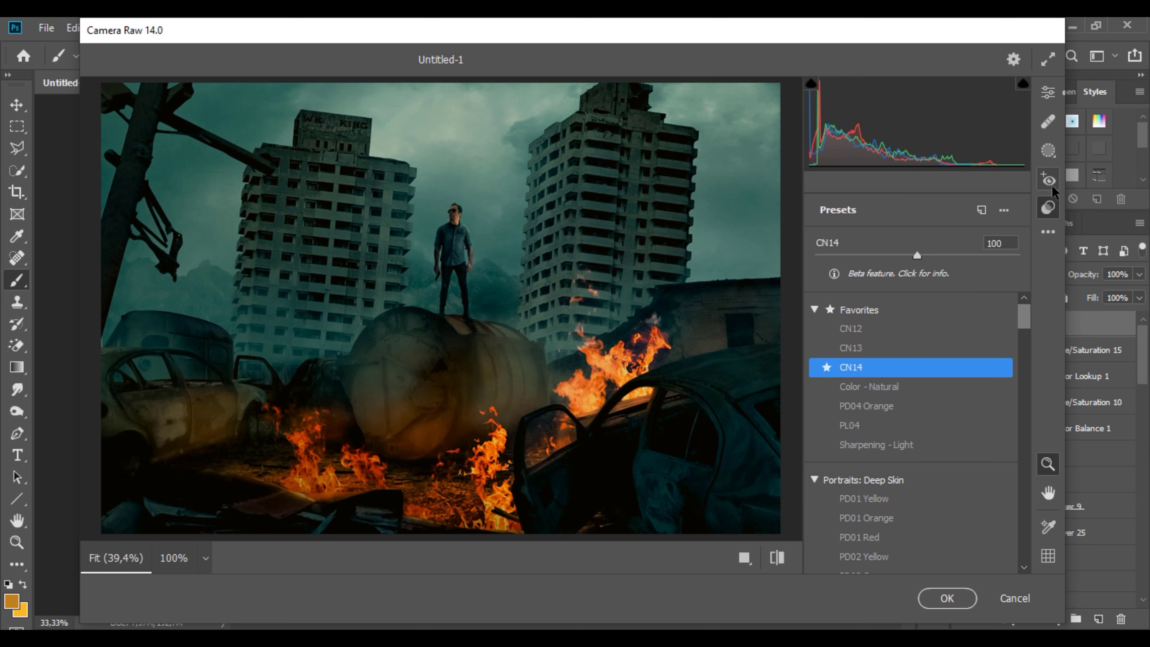
left_click(1048, 93)
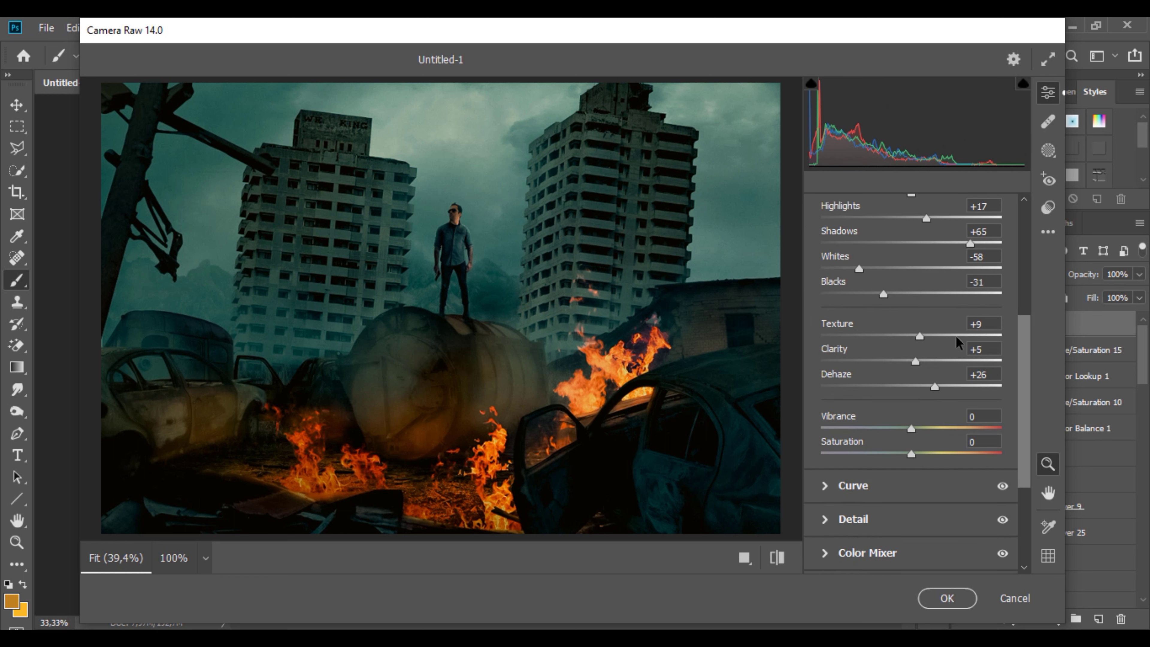
- Set Camera Raw Temperature to 0, Highlights to -8 and Shadows to +62
scroll(920, 439, "down", 3)
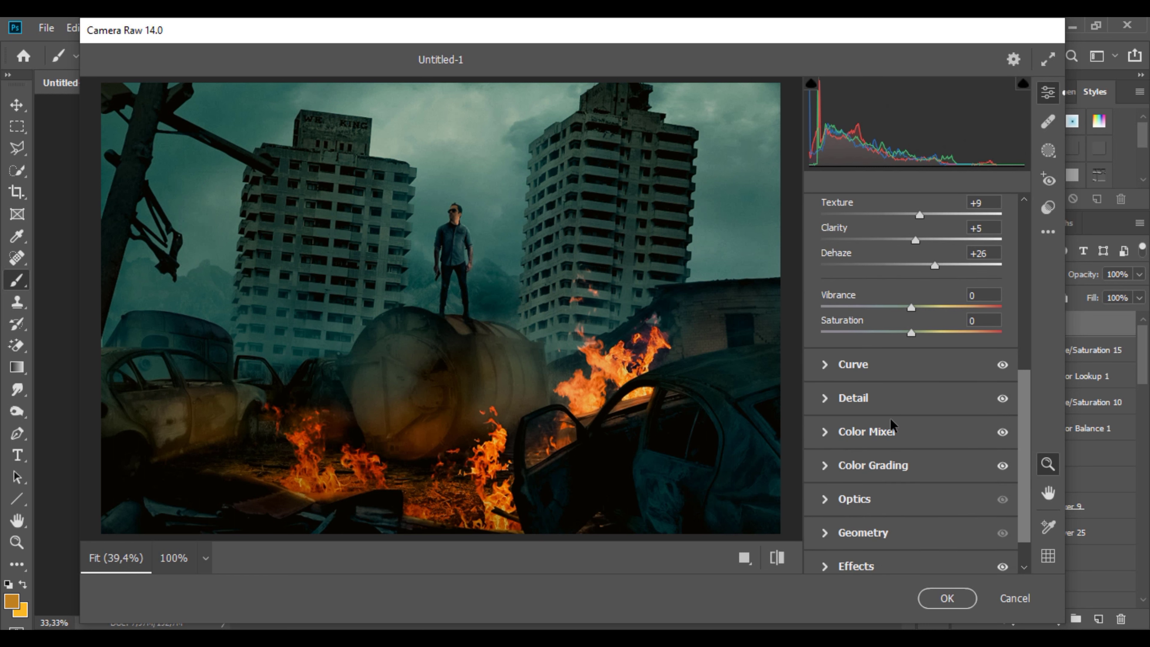
scroll(891, 418, "up", 2)
scroll(937, 413, "up", 2)
scroll(937, 414, "up", 2)
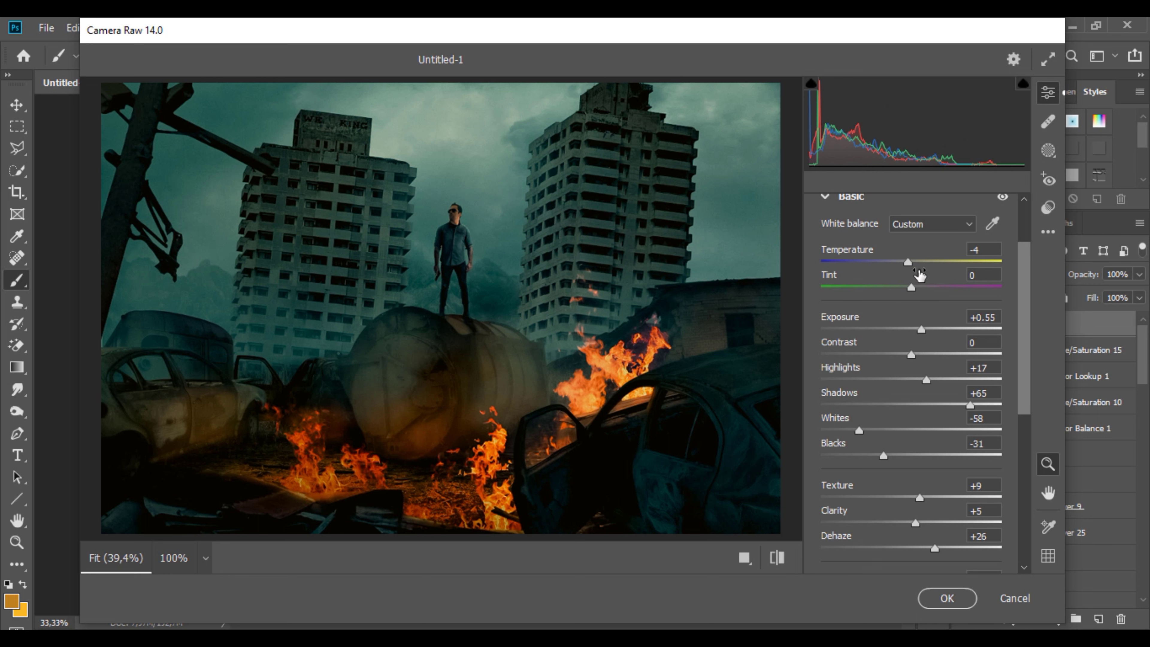
mouse_move(908, 262)
left_mouse_down()
mouse_move(971, 262)
mouse_move(913, 262)
mouse_move(911, 275)
left_mouse_up()
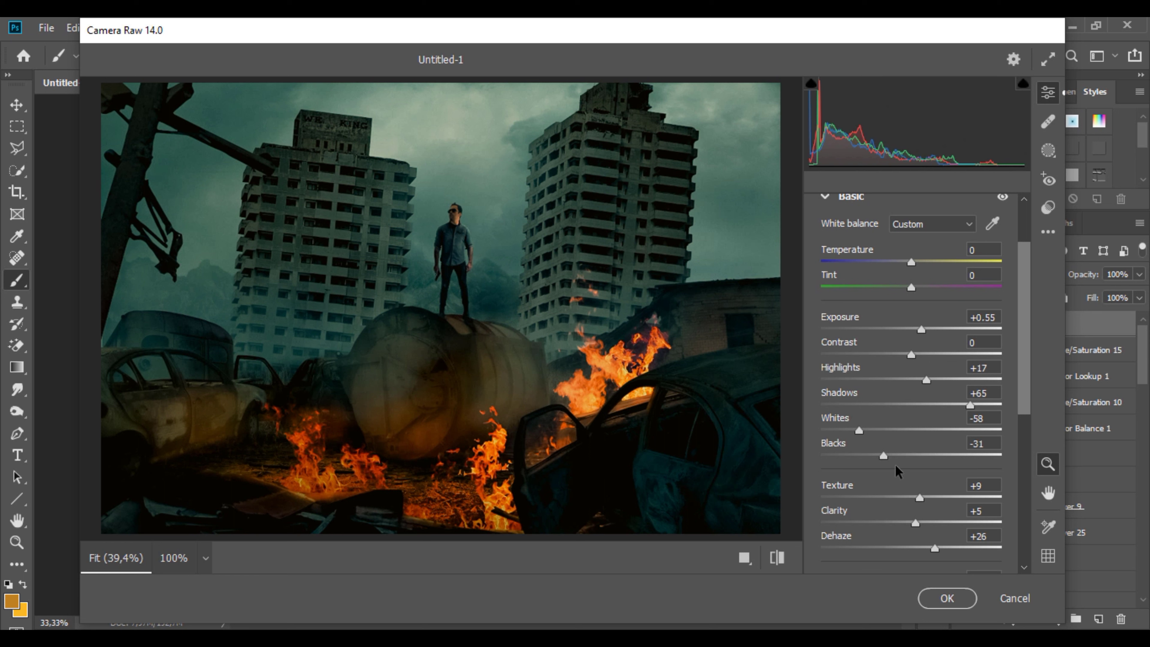
left_click_drag(926, 380, 903, 380)
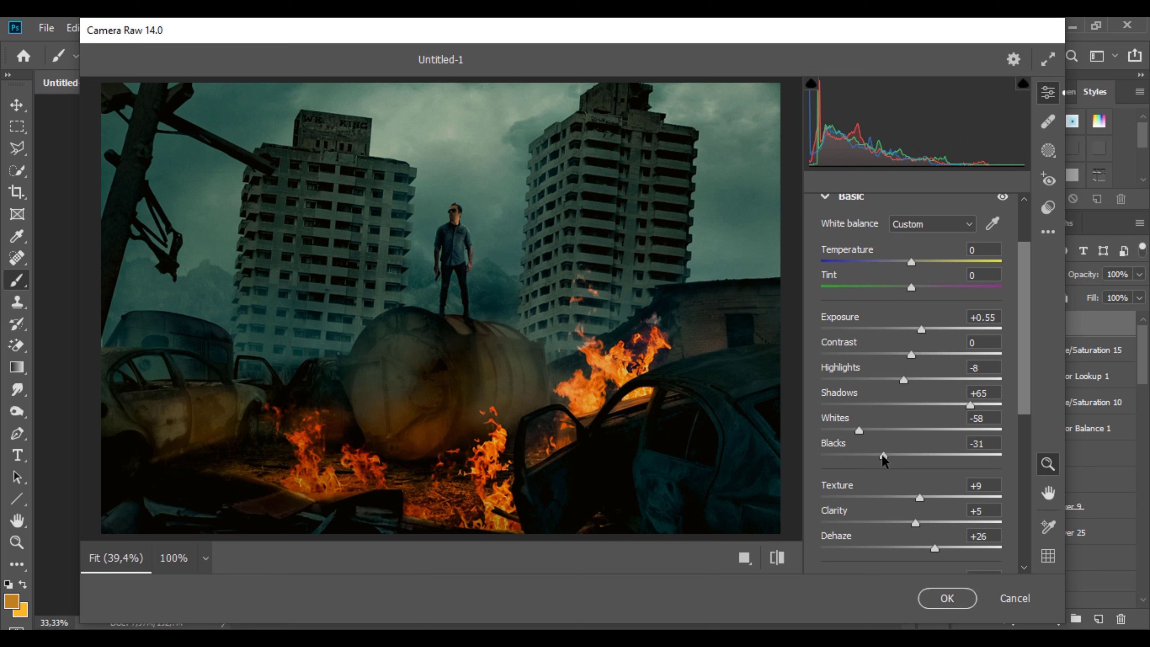
mouse_move(969, 404)
left_mouse_down()
mouse_move(922, 405)
mouse_move(966, 405)
left_mouse_up()
- Commit the Camera Raw grade to Layer 36 and lower its opacity to 49%
left_click(951, 598)
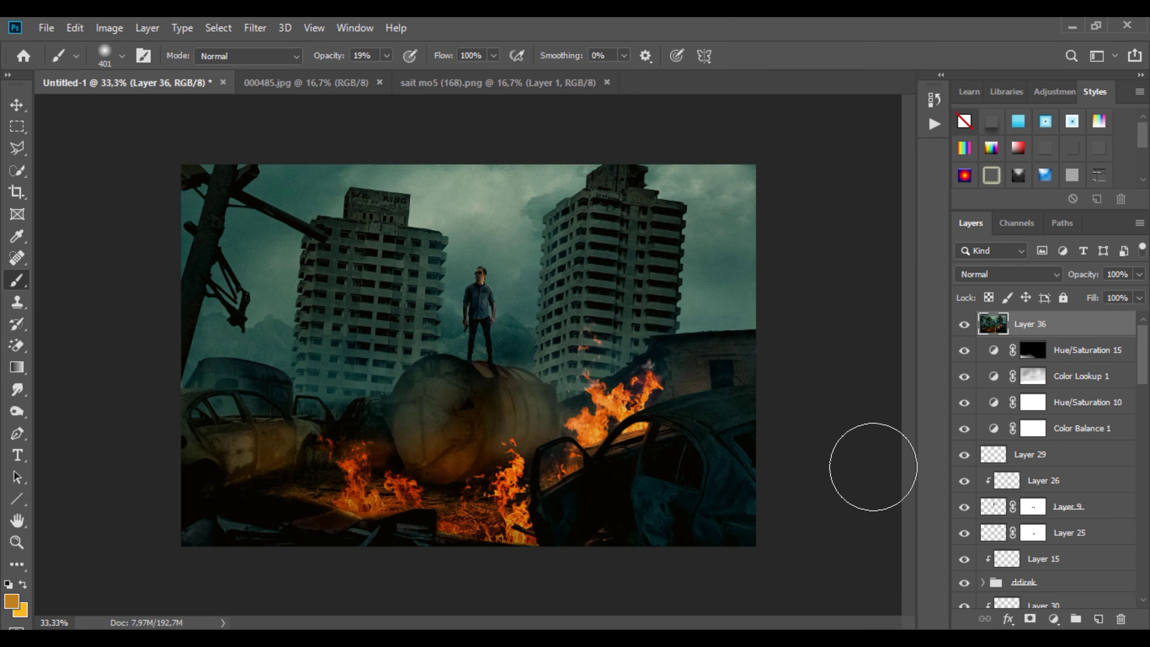
left_click(1139, 274)
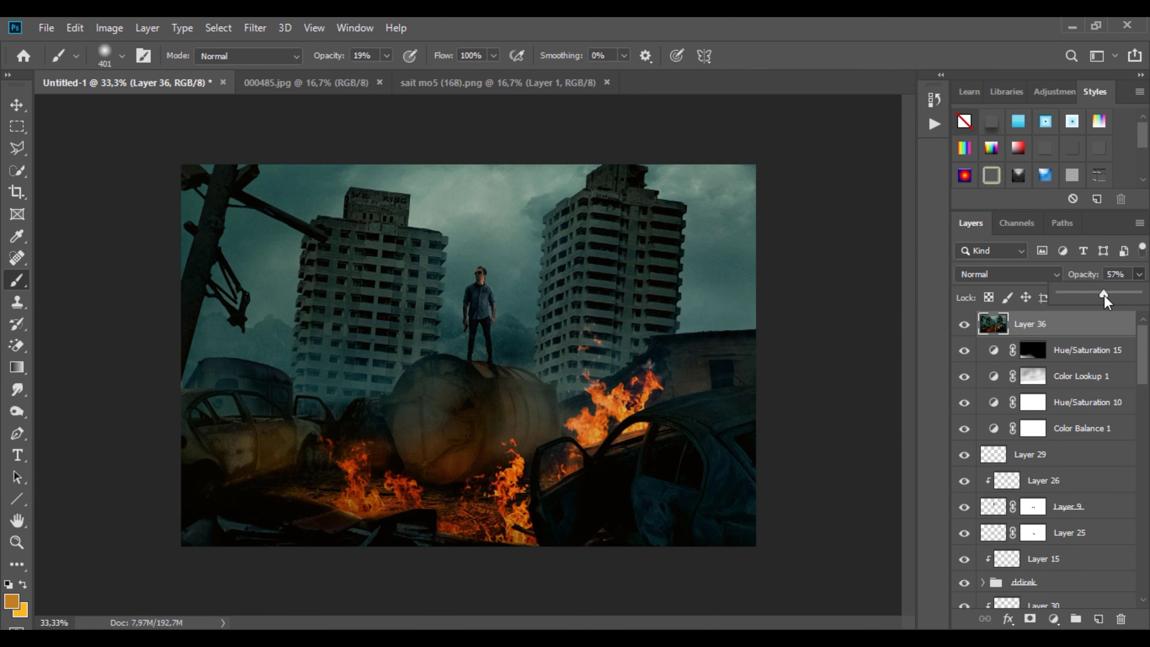
mouse_move(1099, 295)
left_mouse_down()
mouse_move(1041, 293)
mouse_move(1094, 297)
left_mouse_up()
- Scroll the Layers panel and briefly hide a car group to compare the look
scroll(1076, 516, "down", 5)
scroll(1076, 518, "down", 3)
scroll(1073, 520, "down", 2)
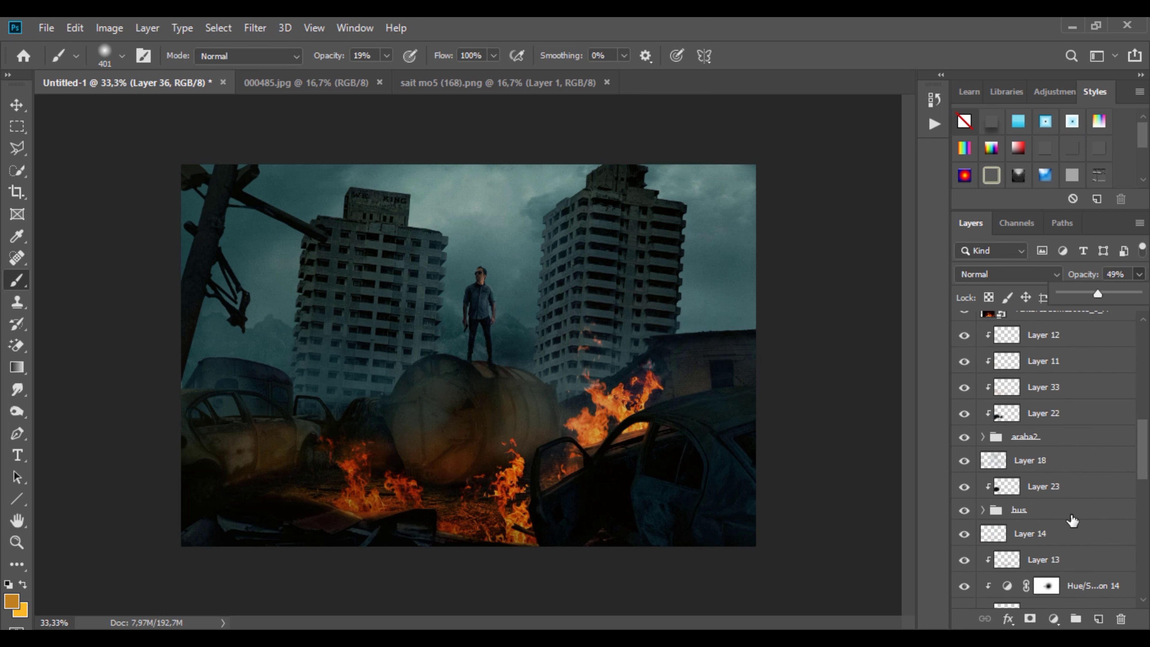
scroll(1074, 519, "down", 2)
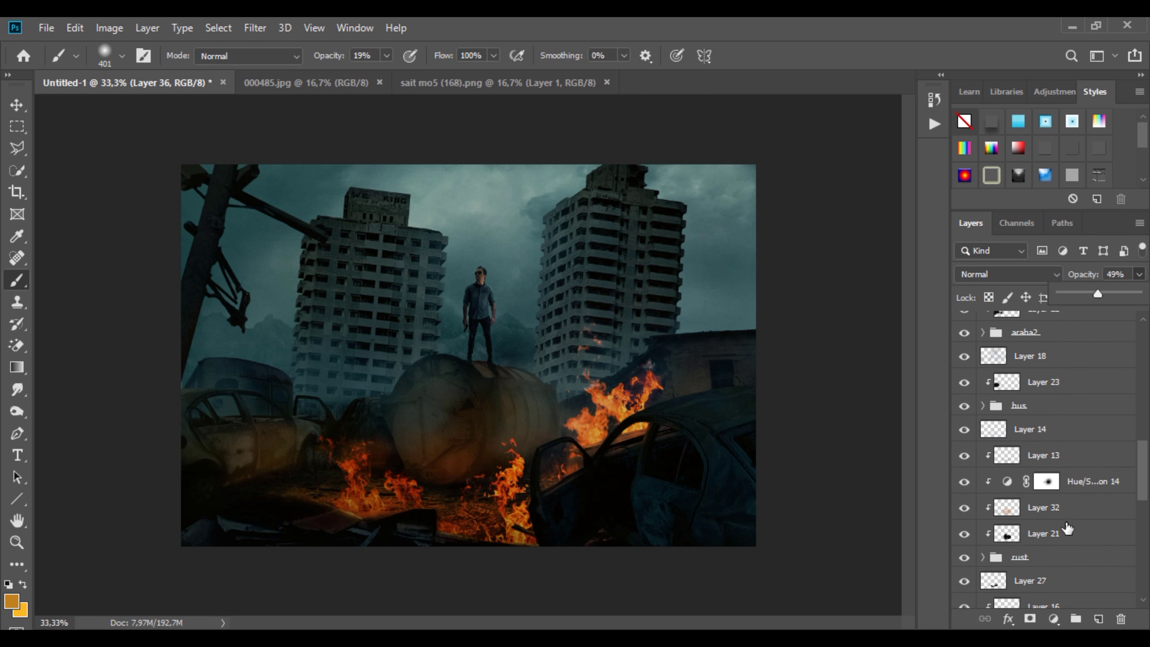
scroll(1072, 521, "down", 2)
scroll(1072, 521, "down", 1)
left_click(964, 553)
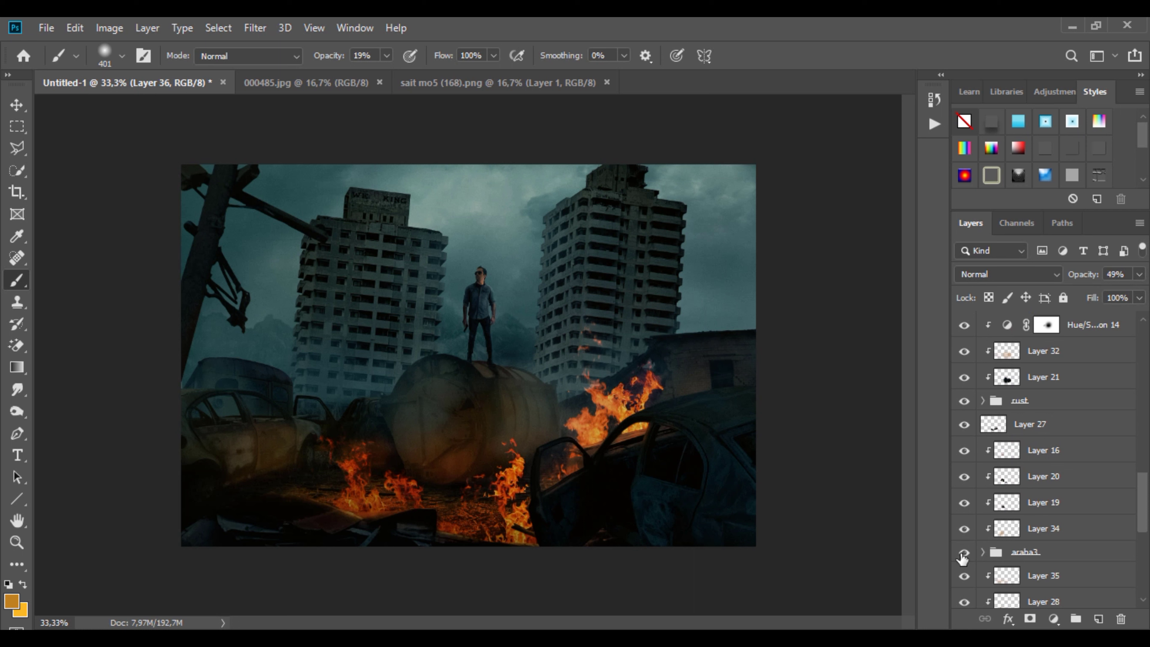
scroll(962, 560, "down", 1)
scroll(962, 560, "up", 1)
scroll(962, 559, "up", 2)
scroll(962, 560, "up", 2)
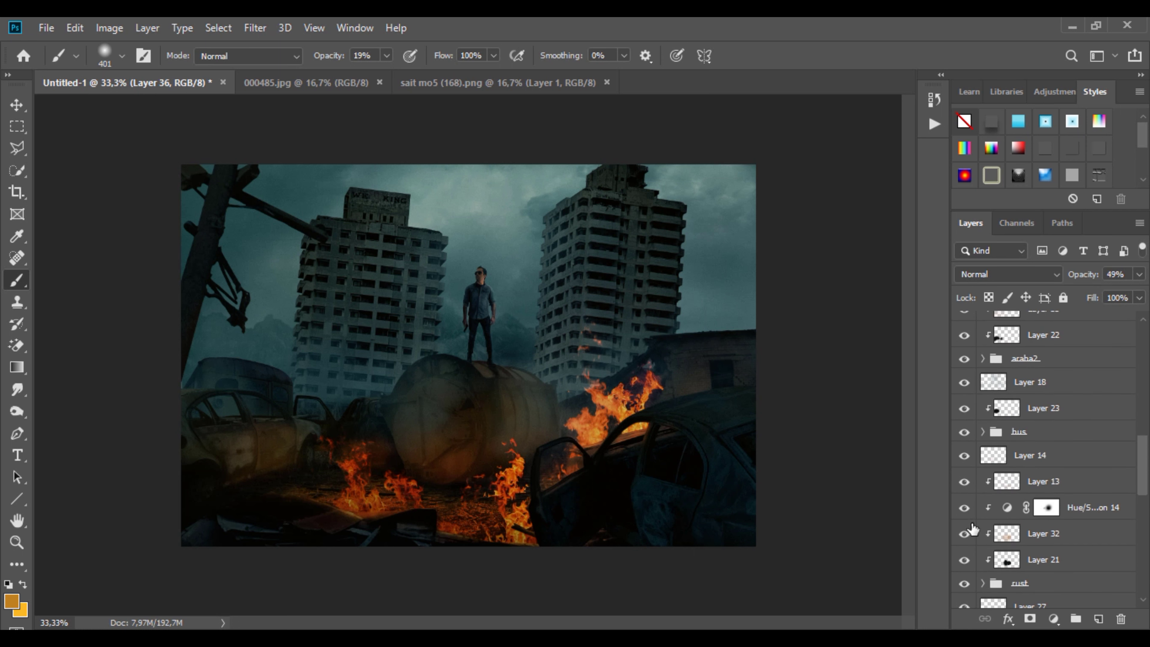
scroll(967, 365, "up", 3)
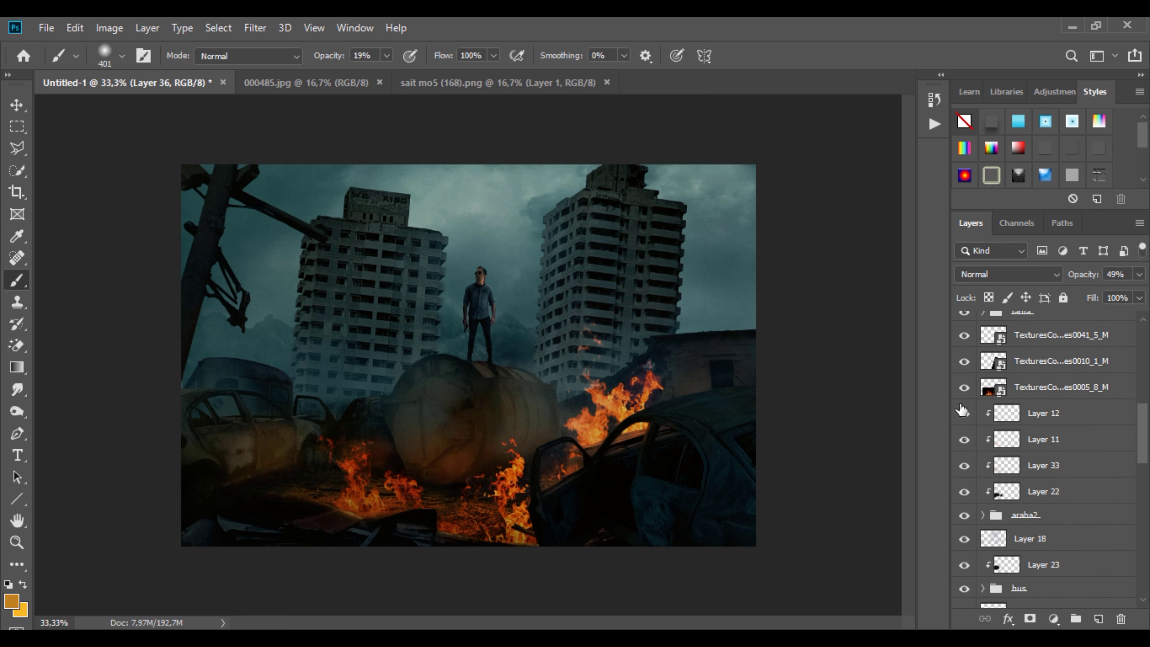
scroll(964, 407, "up", 2)
scroll(963, 403, "up", 1)
- Expand the araba1 group and load Layer 5's front car outline as a selection
left_click(983, 370)
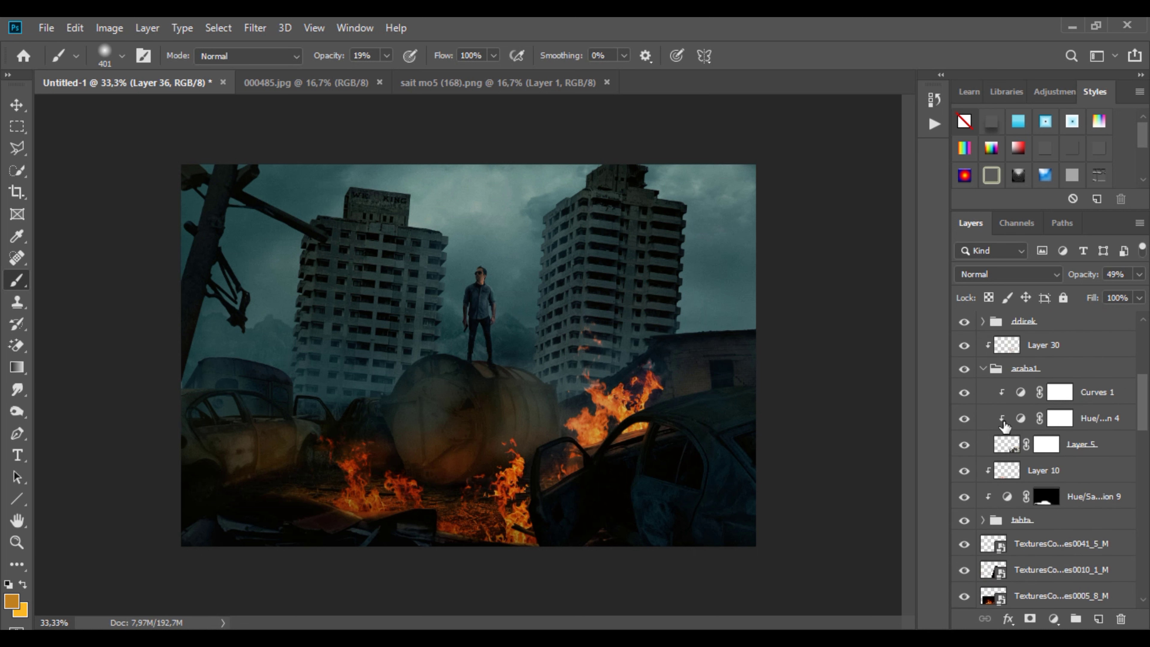
left_click(1007, 445, "ctrl")
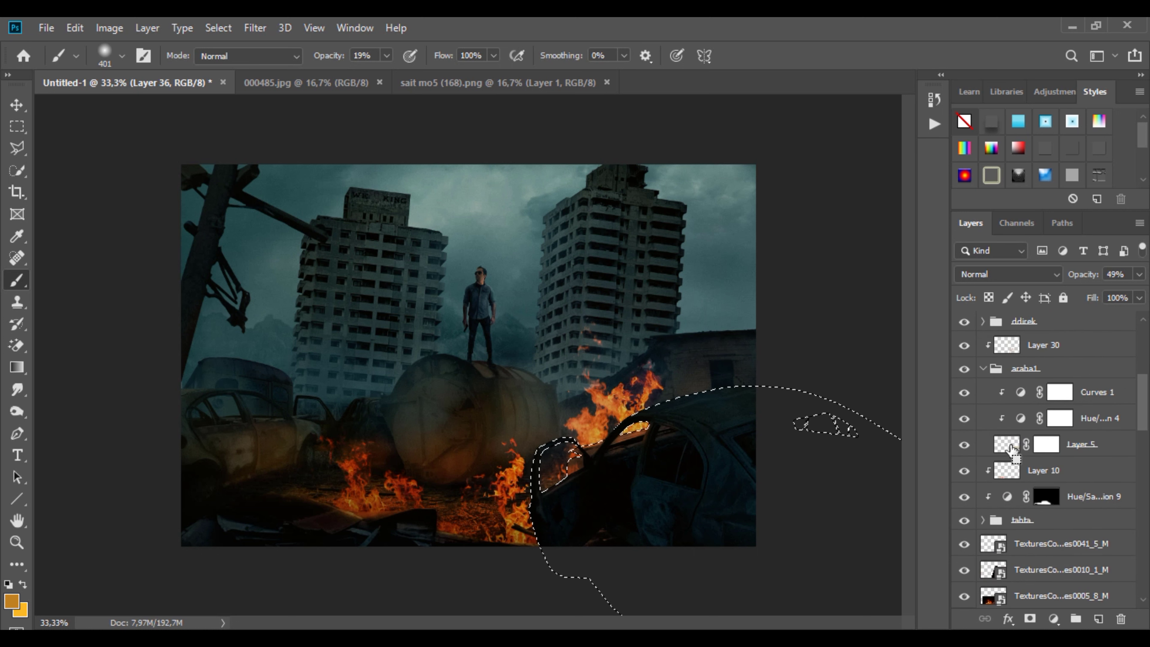
scroll(523, 547, "up", 1)
scroll(532, 548, "up", 1)
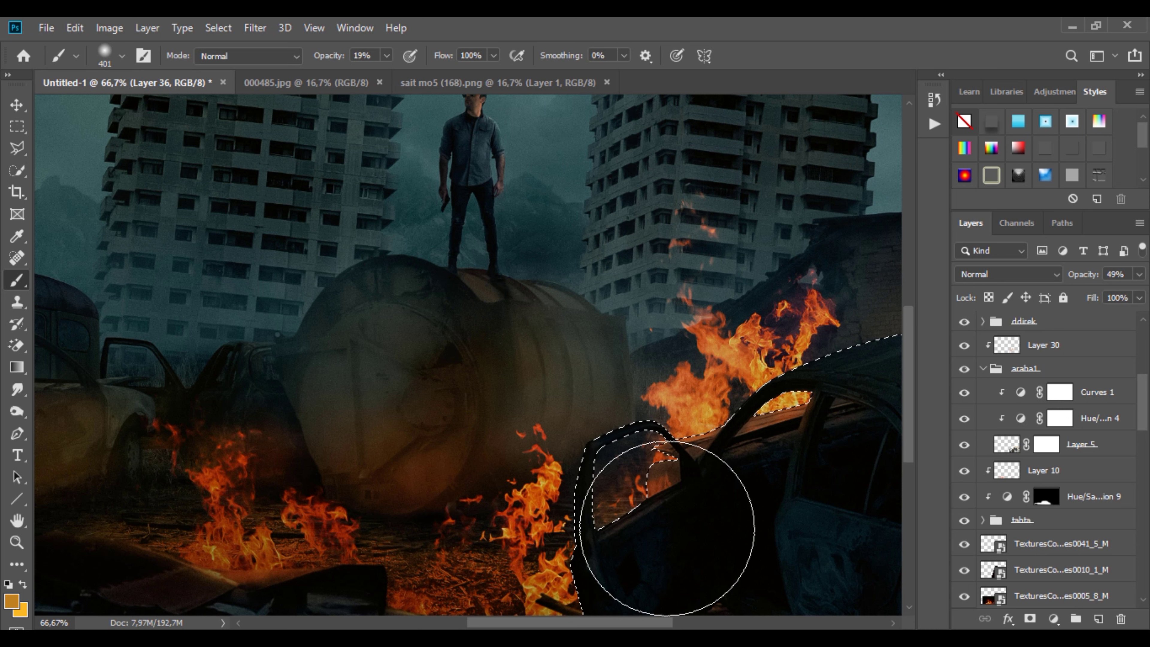
scroll(1098, 516, "down", 1)
scroll(1097, 517, "down", 1)
scroll(1098, 517, "down", 1)
scroll(1098, 516, "up", 5)
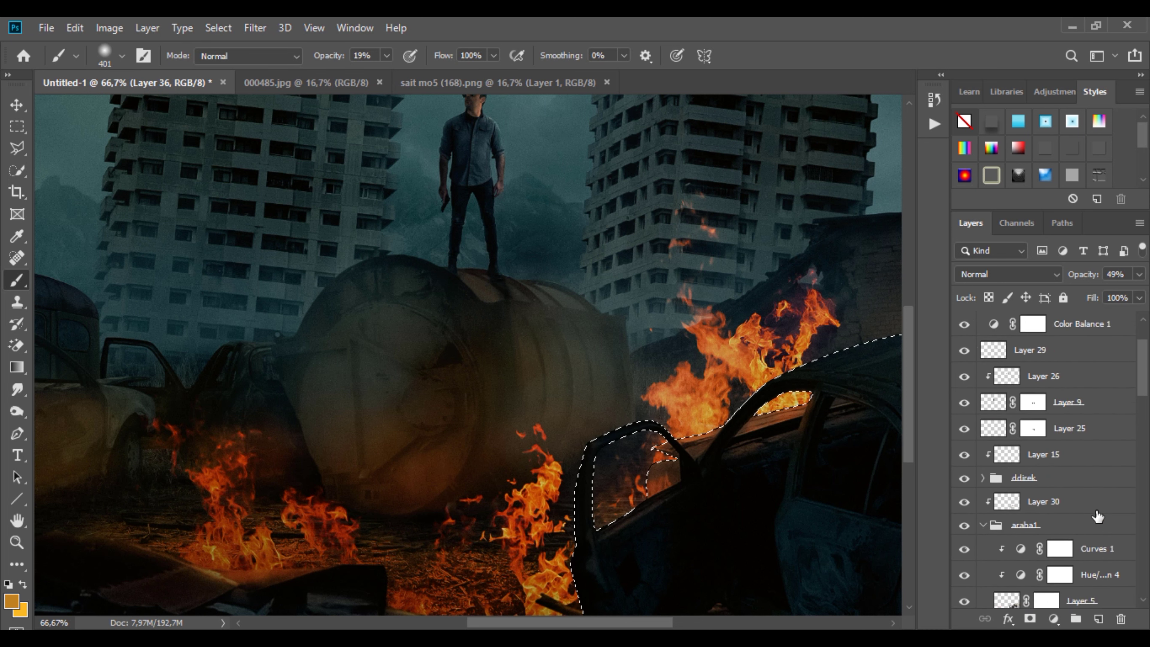
scroll(1098, 516, "up", 5)
- Add Layer 37, paint faint orange glow, and set a 36 px soft brush
left_click(1098, 619)
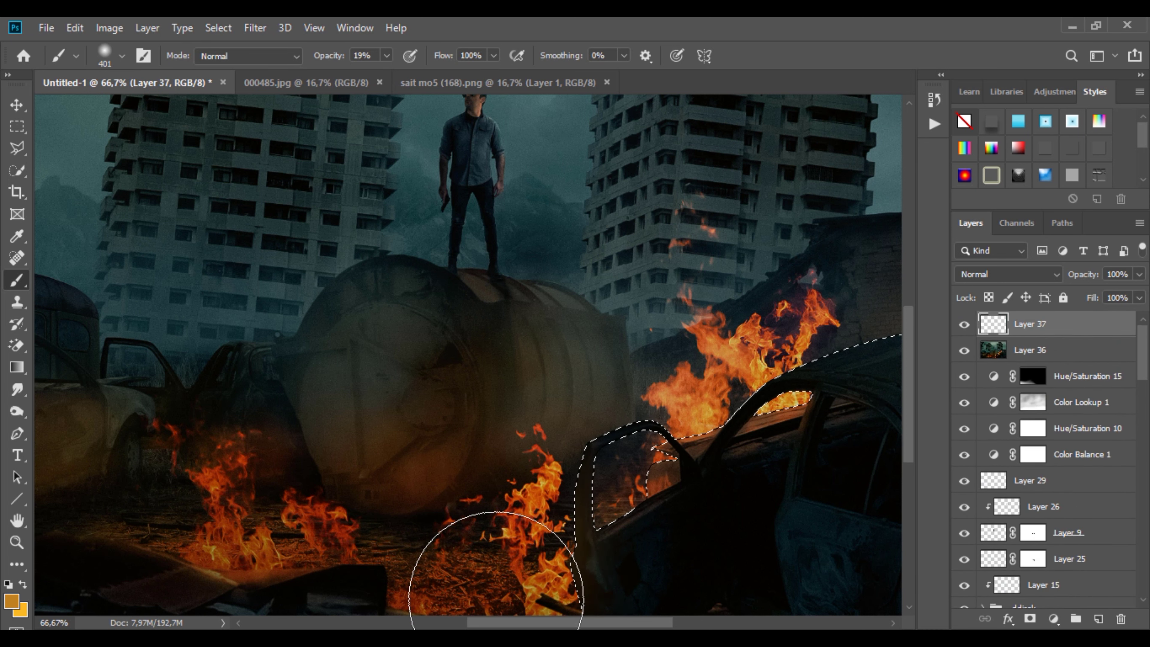
left_click_drag(475, 540, 462, 411)
scroll(498, 627, "down", 3)
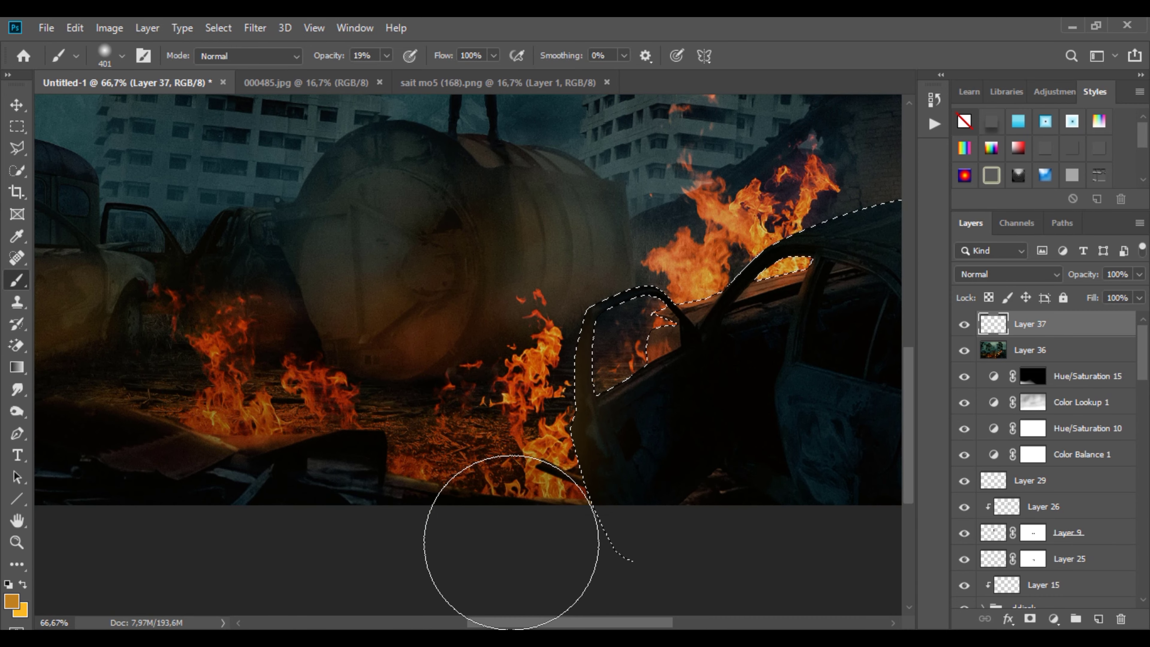
right_click(475, 488)
type("36")
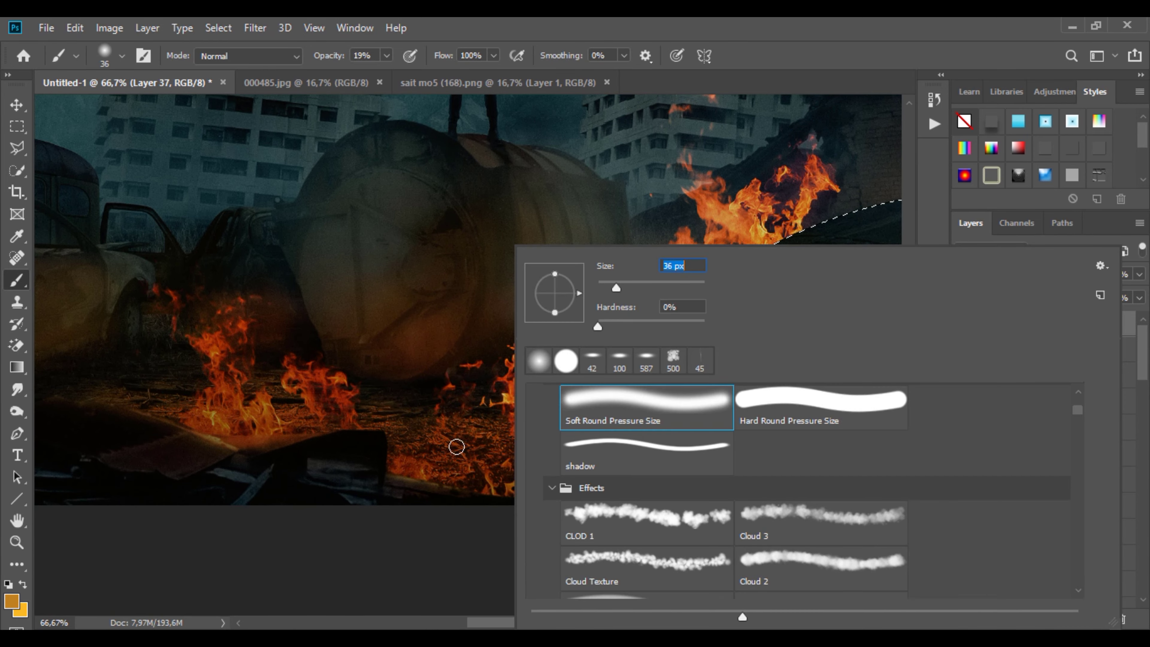
key("Return")
- Work the glow into the lower car door, zoom out, and clear the car selection
scroll(571, 401, "up", 2)
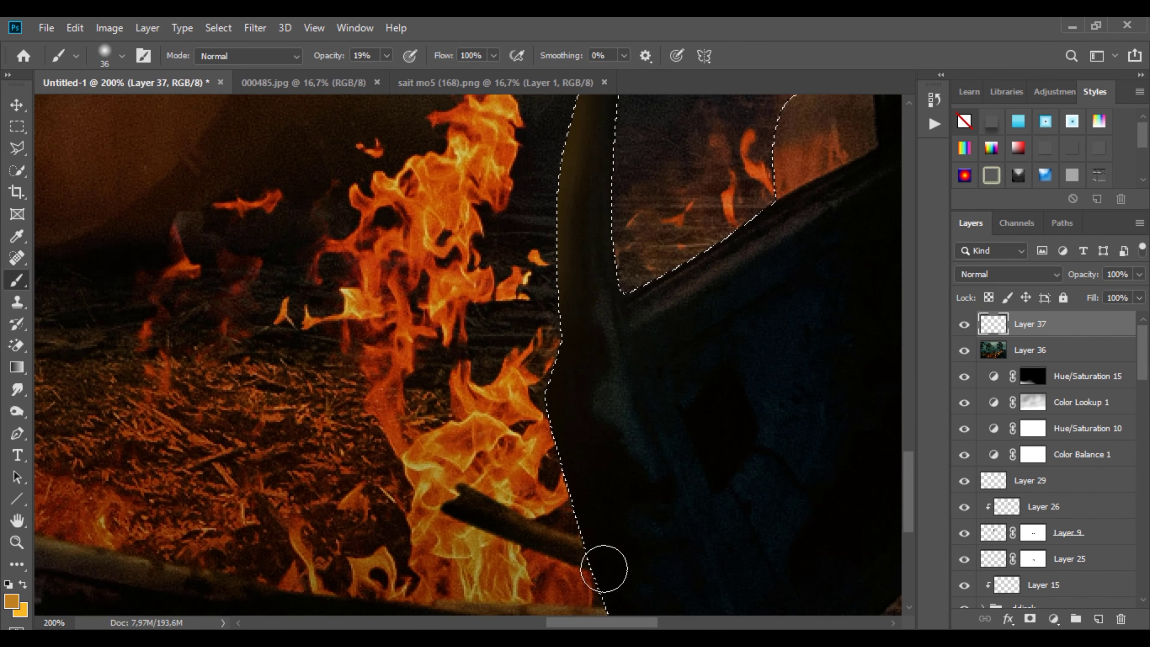
scroll(598, 557, "down", 1)
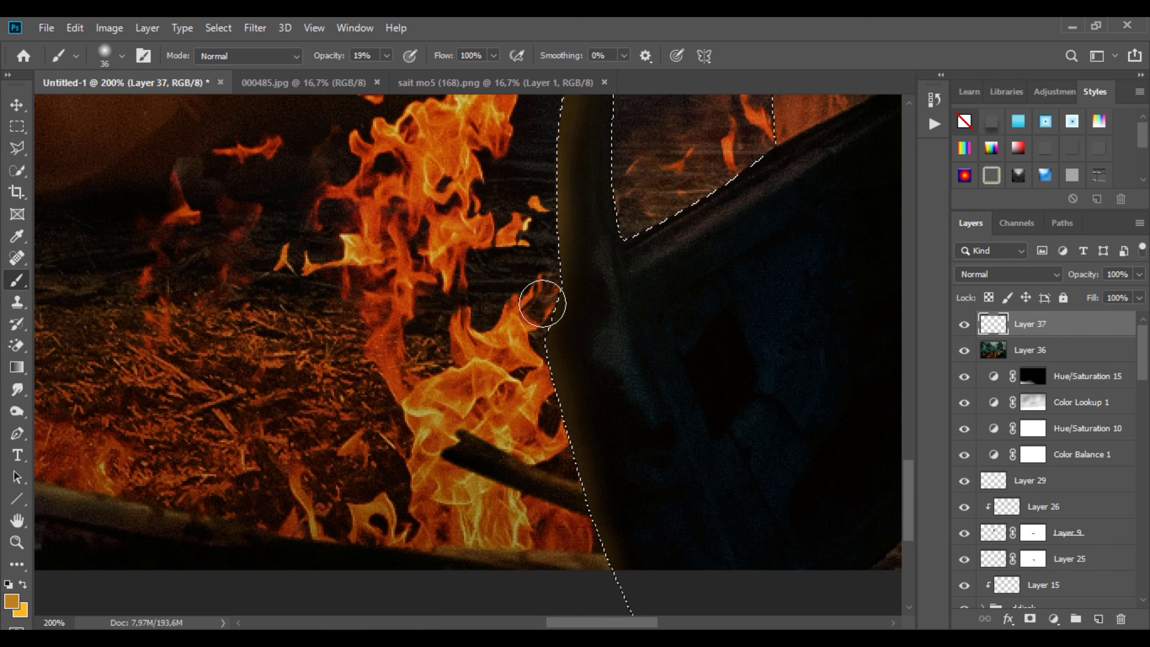
scroll(640, 415, "up", 5)
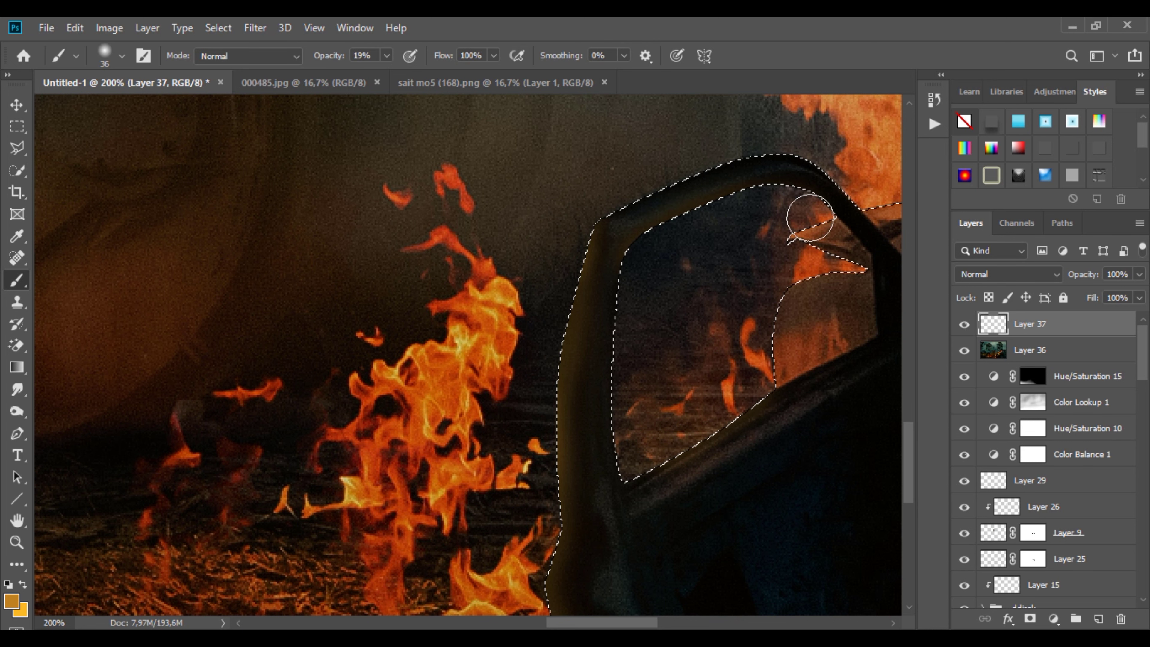
left_click_drag(581, 459, 627, 250)
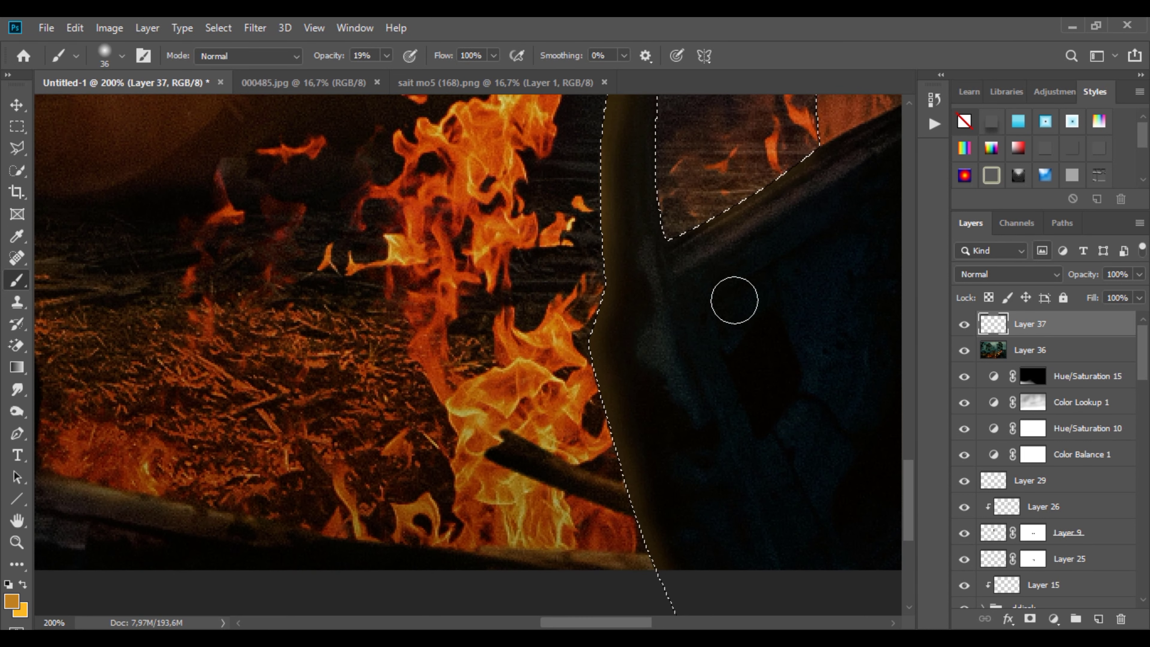
key("ctrl+minus")
key("ctrl+minus")
key("ctrl+minus")
key("m")
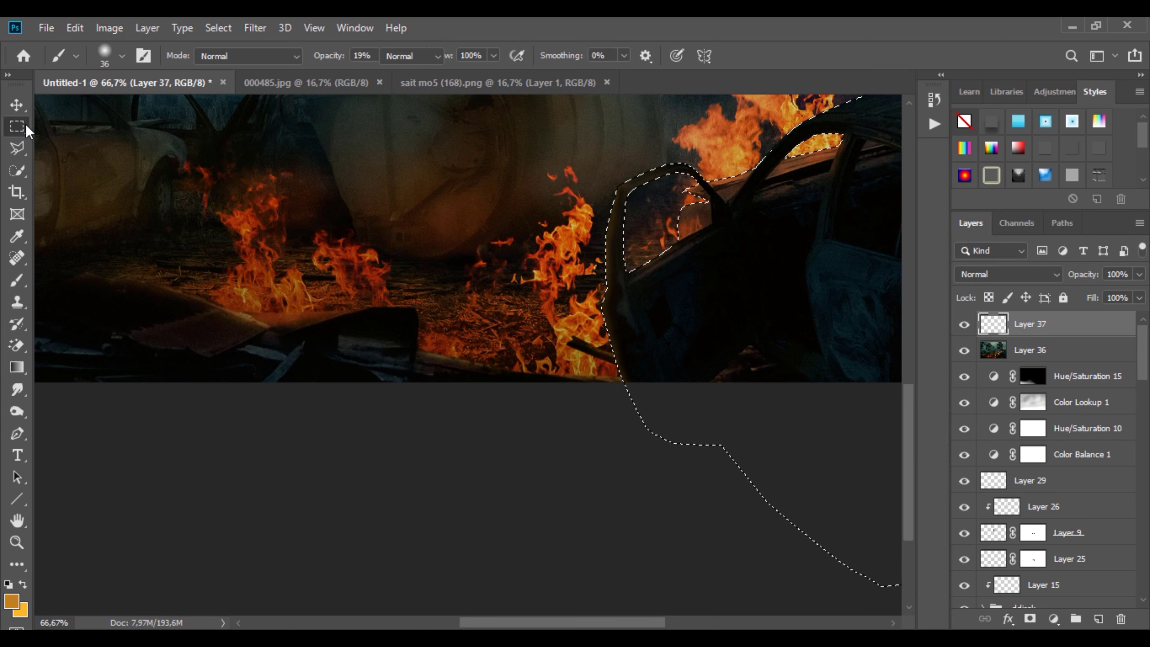
key("ctrl+d")
- Zoom out and recentre to show the whole composite, then return to the Brush tool
mouse_move(693, 236)
left_mouse_down()
mouse_move(670, 330)
mouse_move(765, 327)
left_mouse_up()
left_click(601, 264, "alt")
mouse_move(601, 264)
left_mouse_down()
mouse_move(575, 236)
mouse_move(595, 244)
mouse_move(558, 291)
left_mouse_up()
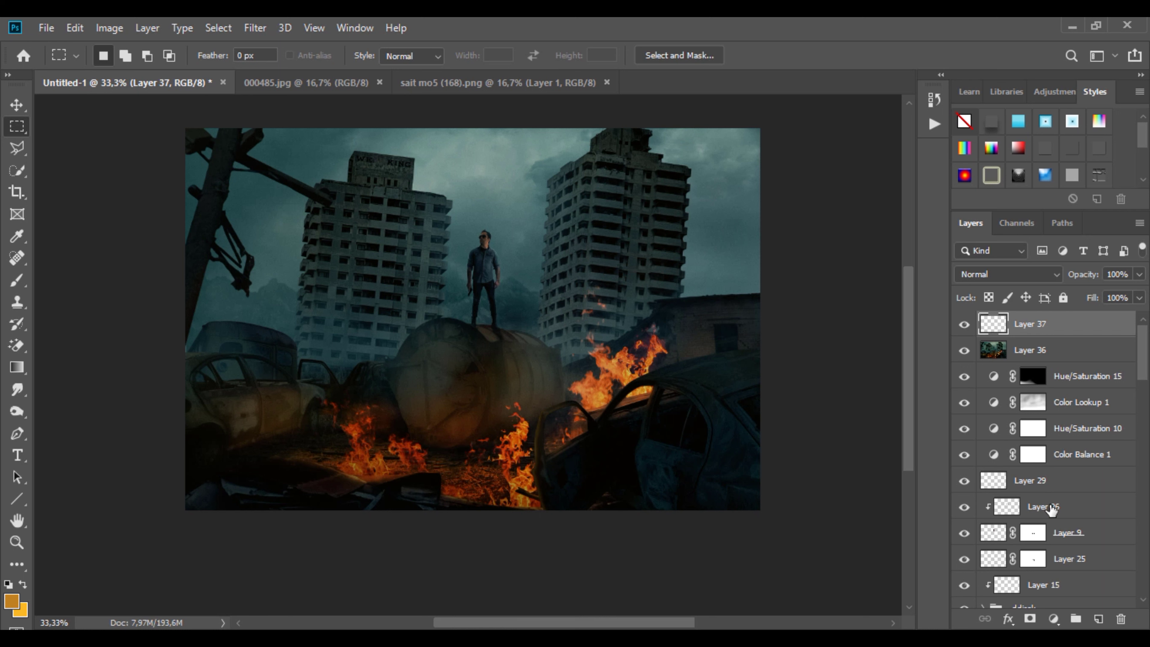
left_click(17, 284)
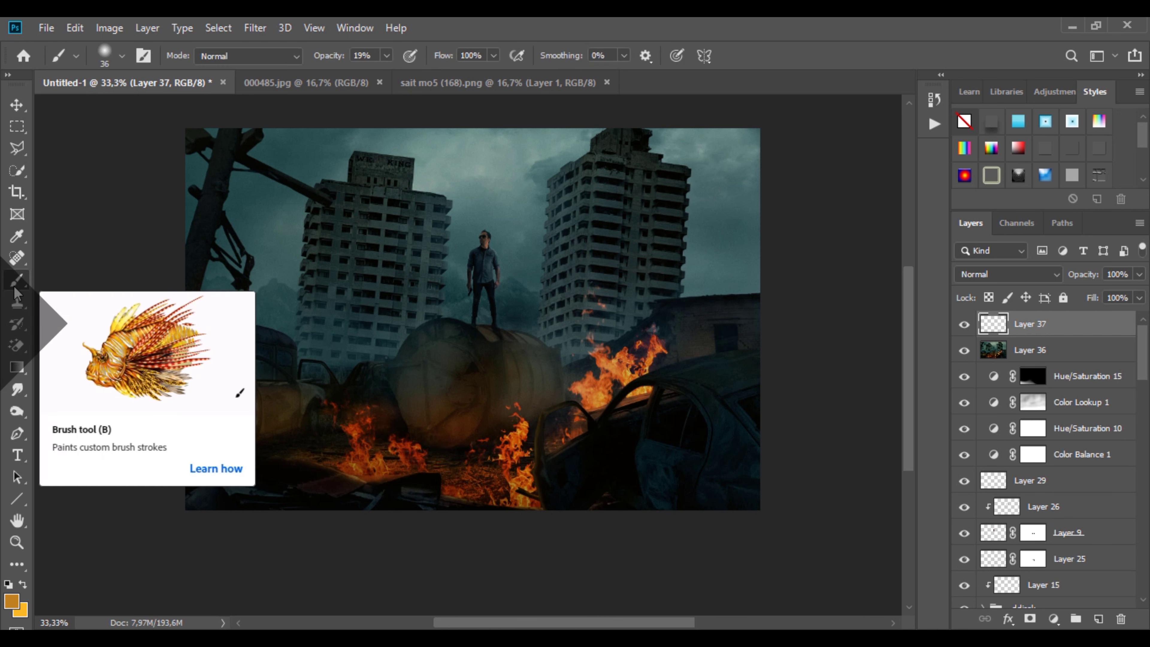